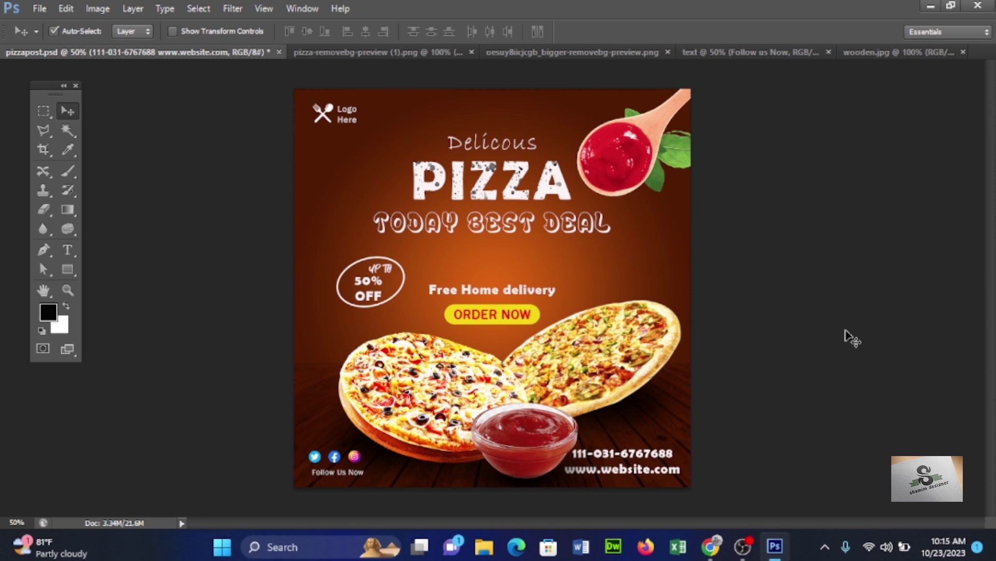
Open the New Document dialog from the File menu
left_click(30, 11)
left_click(57, 20)
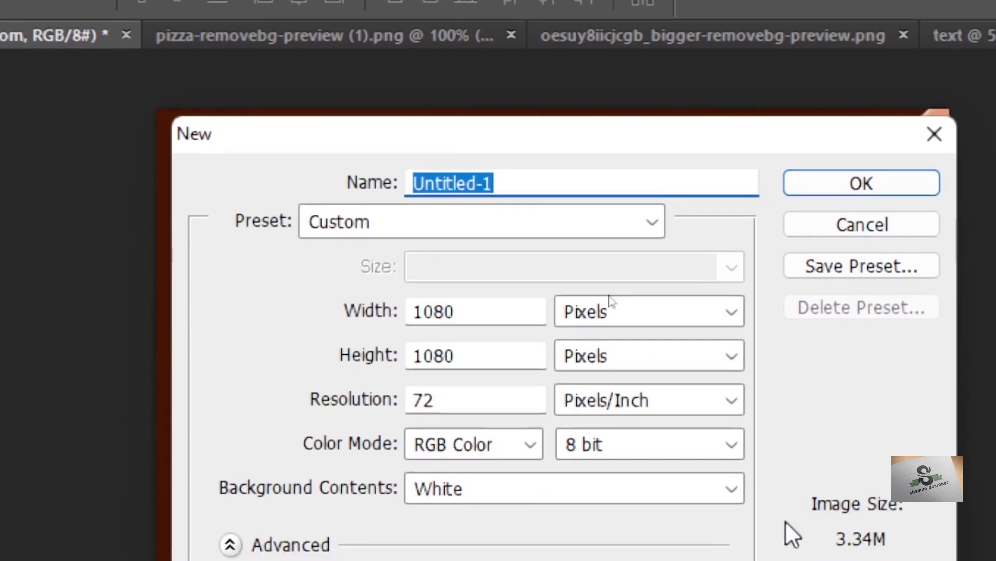
Choose the Web preset and set width and height to 1080 px
left_click(650, 140)
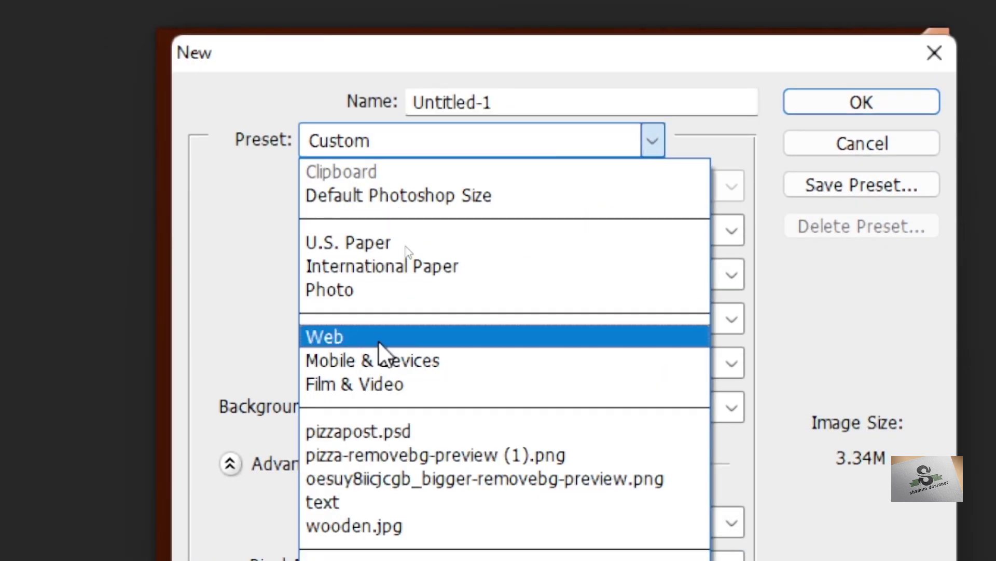
left_click(378, 343)
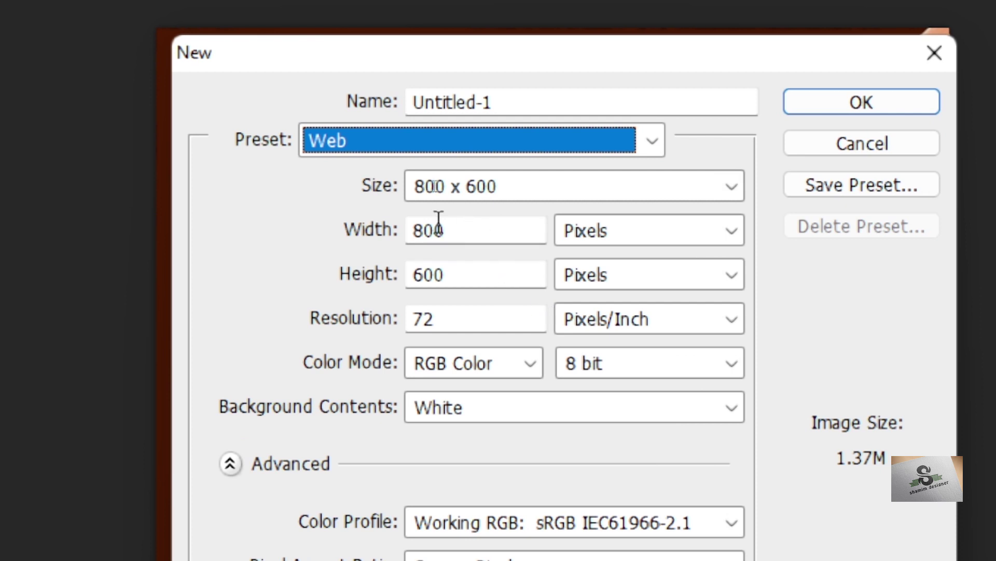
double_click(460, 231)
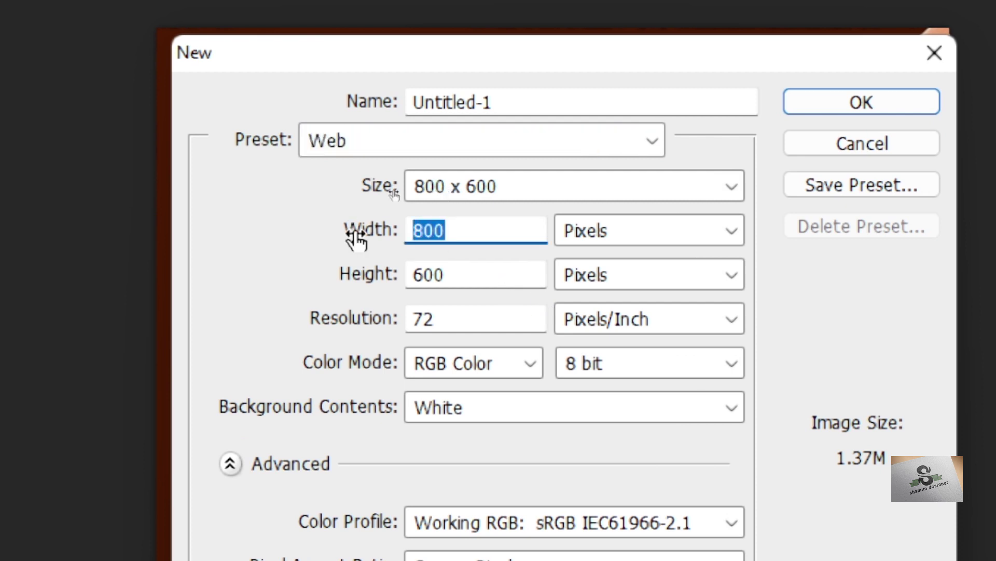
type("1080")
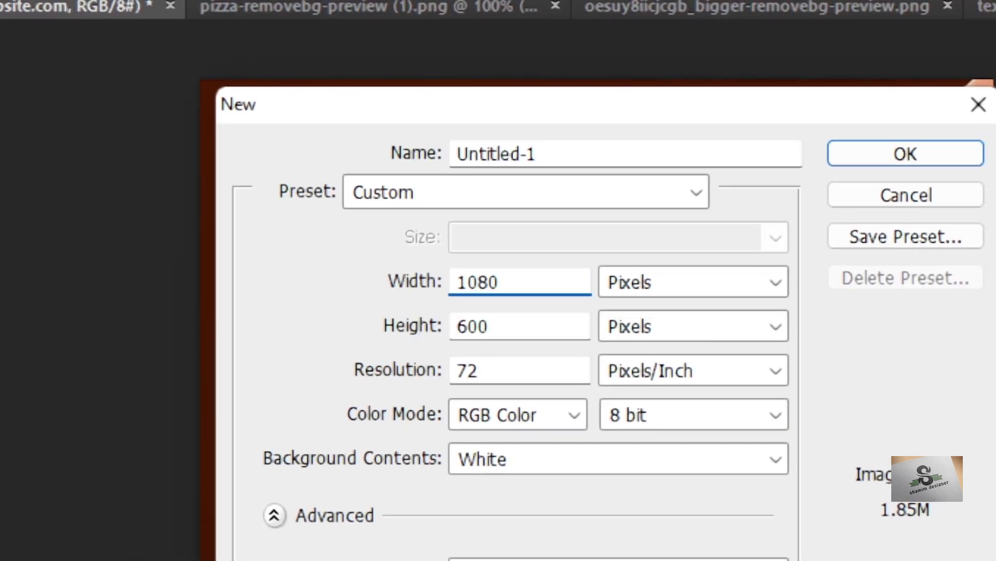
left_click(515, 316)
key("BackSpace")
key("BackSpace")
key("BackSpace")
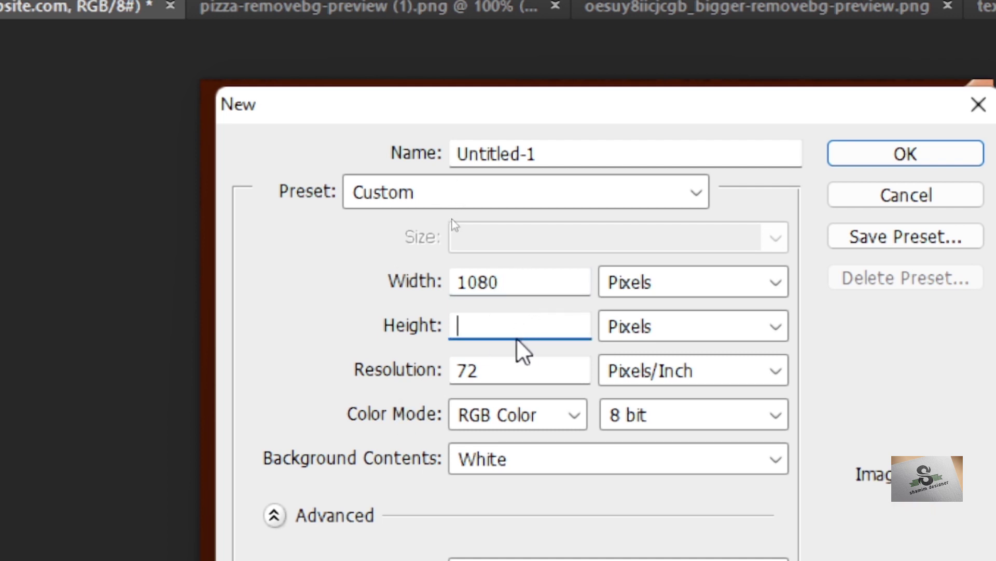
type("1080")
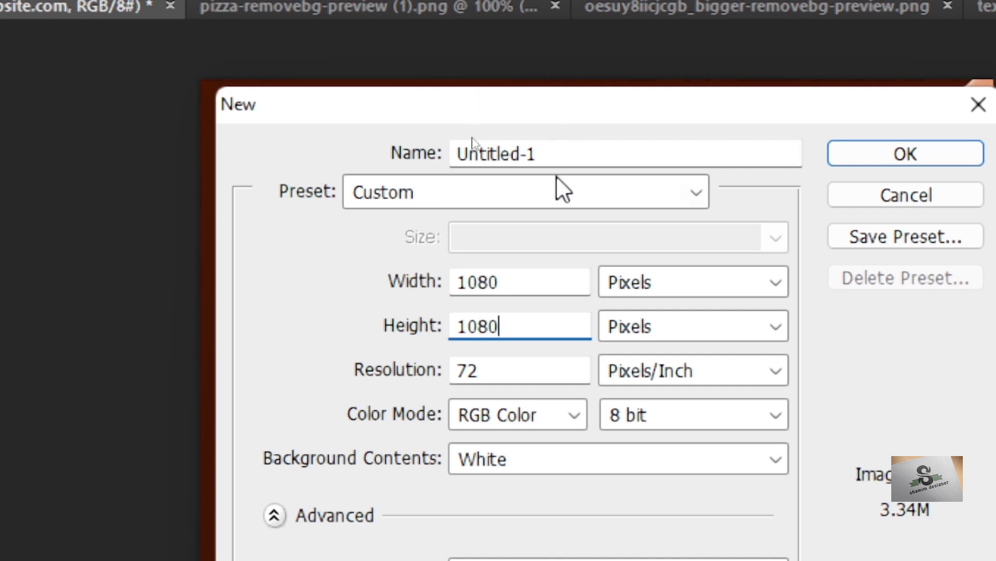
Name the document 'pizzapost' and create it
left_click(557, 158)
key("BackSpace")
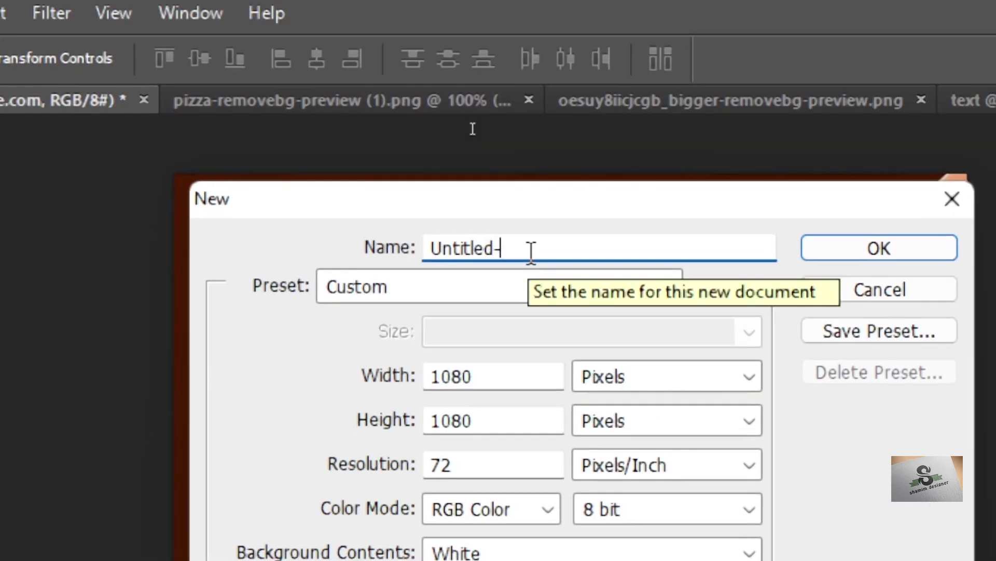
key("BackSpace")
key("BackSpace")
key("BackSpace")
key("BackSpace")
key("BackSpace")
key("BackSpace")
key("BackSpace")
key("BackSpace")
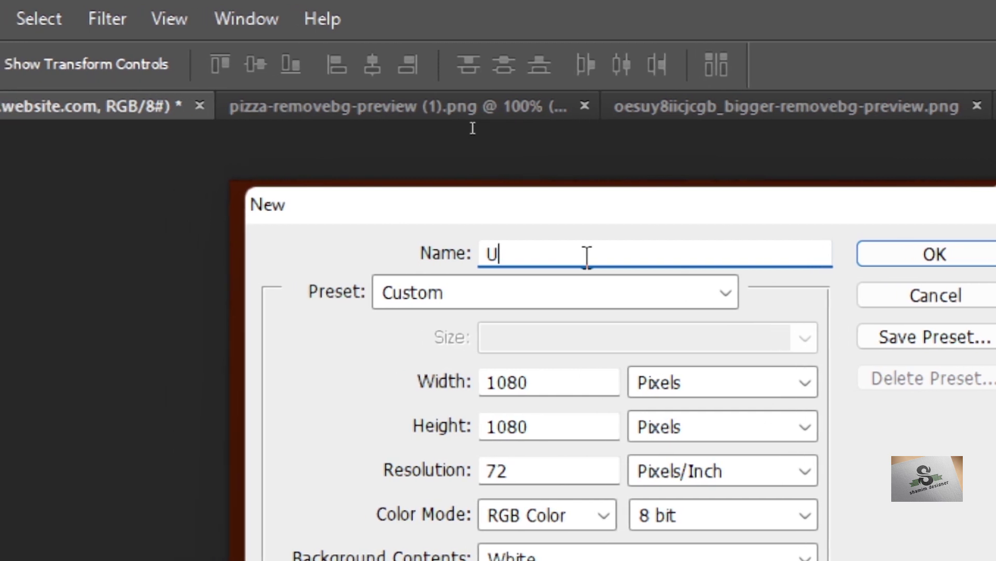
key("BackSpace")
type("pi")
type("zz")
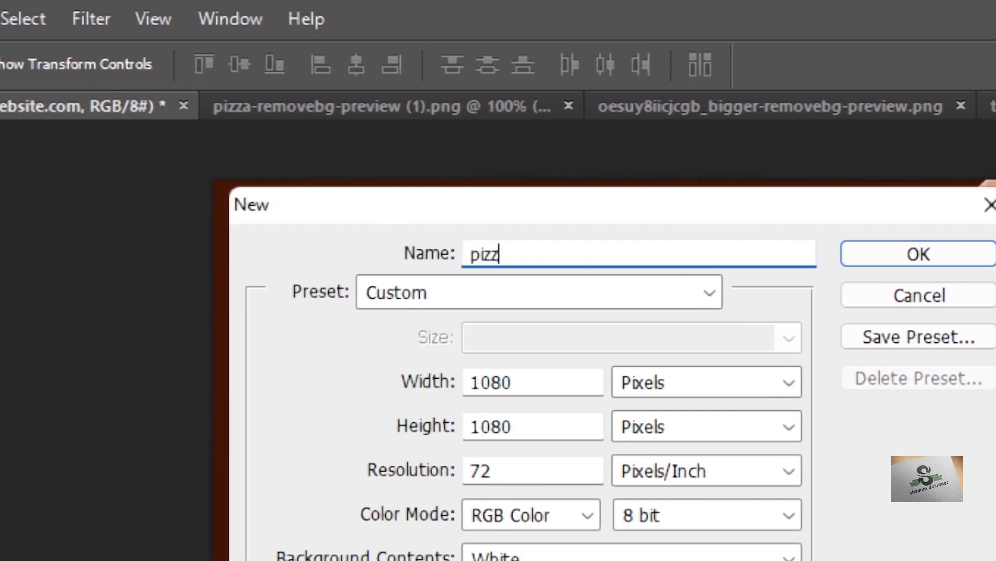
type("apost")
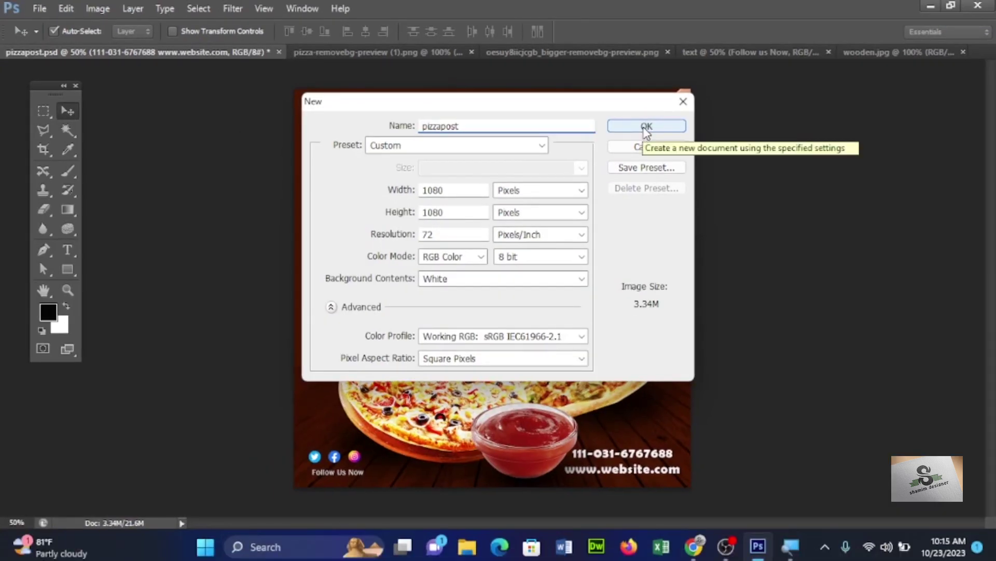
left_click(645, 127)
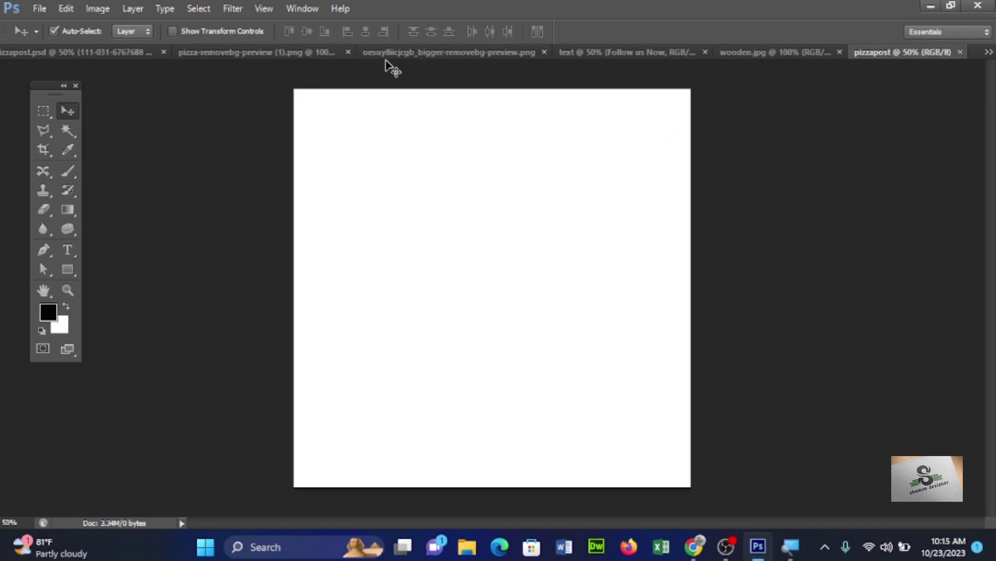
Look through the pizza cut-out, text layout reference and wooden deck images
left_click(397, 52)
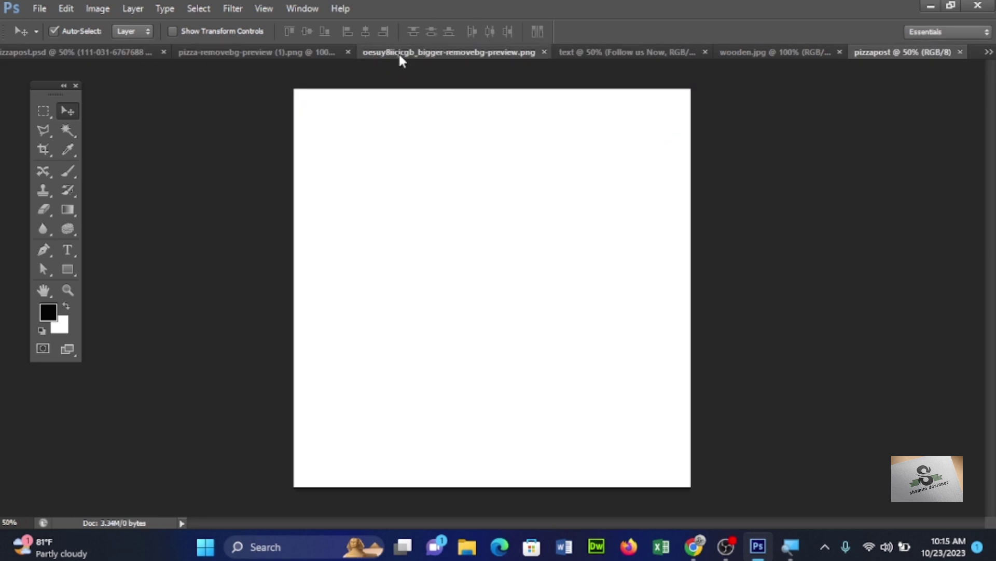
left_click(624, 51)
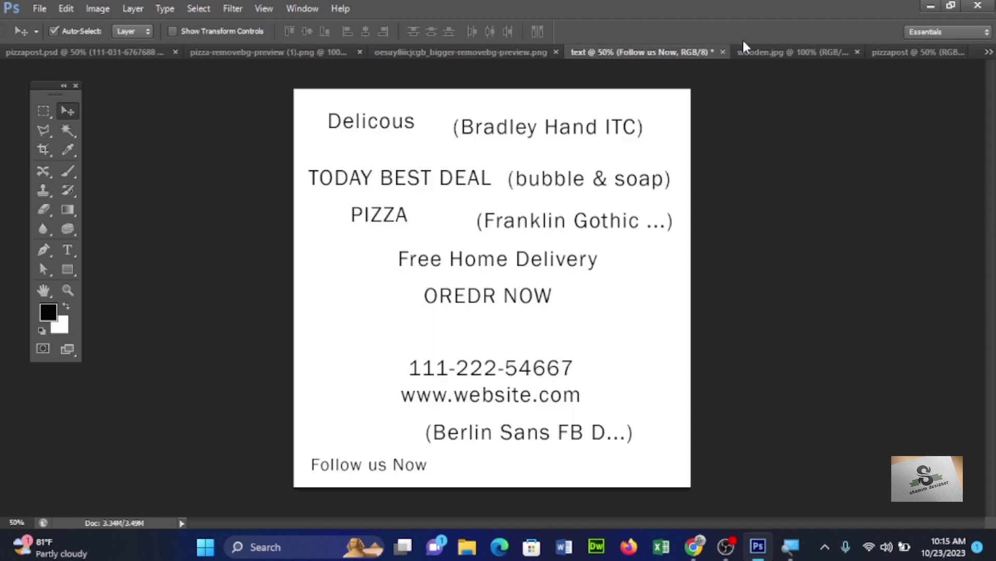
left_click(757, 50)
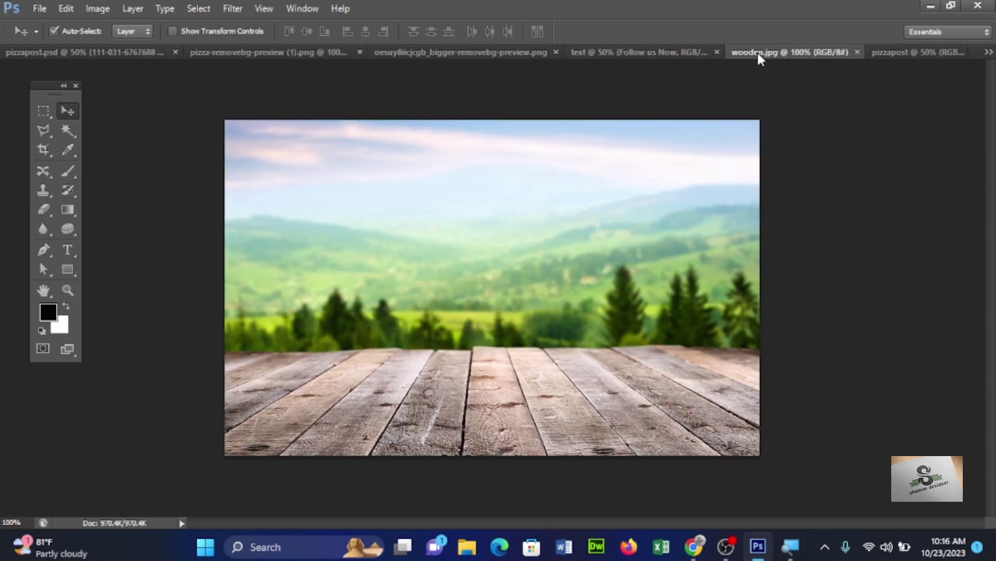
Drag the wooden deck image into the pizzapost document
left_click_drag(519, 384, 150, 61)
mouse_move(150, 61)
left_mouse_down()
mouse_move(116, 52)
mouse_move(343, 56)
left_mouse_up()
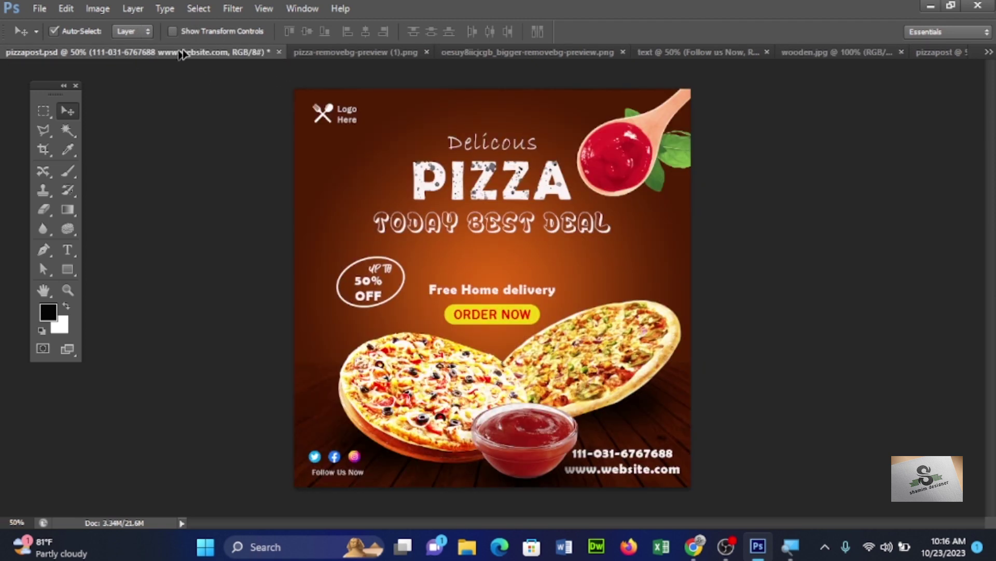
mouse_move(343, 56)
left_mouse_down()
mouse_move(648, 55)
mouse_move(727, 42)
mouse_move(896, 51)
mouse_move(502, 367)
left_mouse_up()
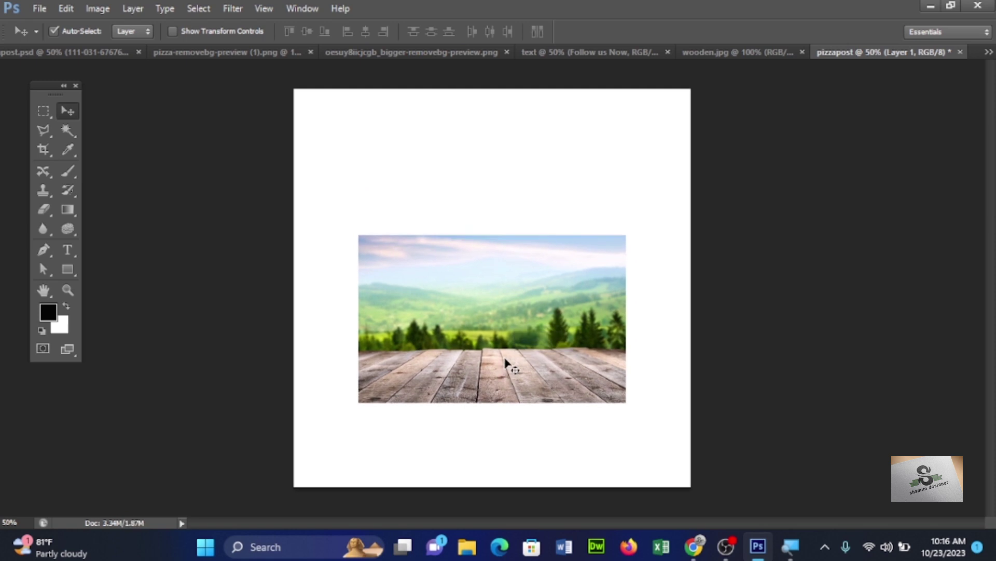
Free-transform the wooden deck layer to cover the entire 1080 × 1080 canvas
key("ctrl+t")
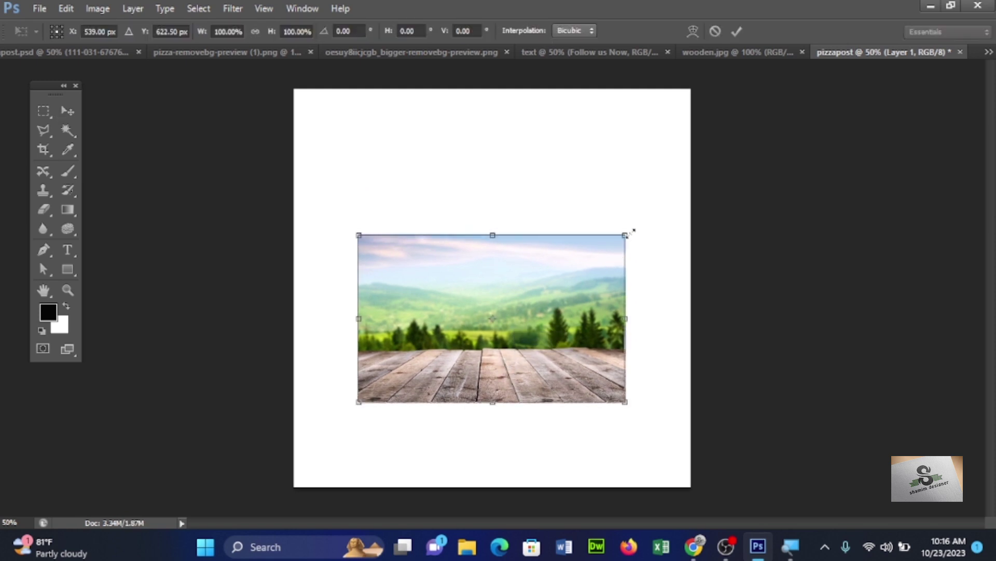
left_click_drag(626, 236, 683, 90)
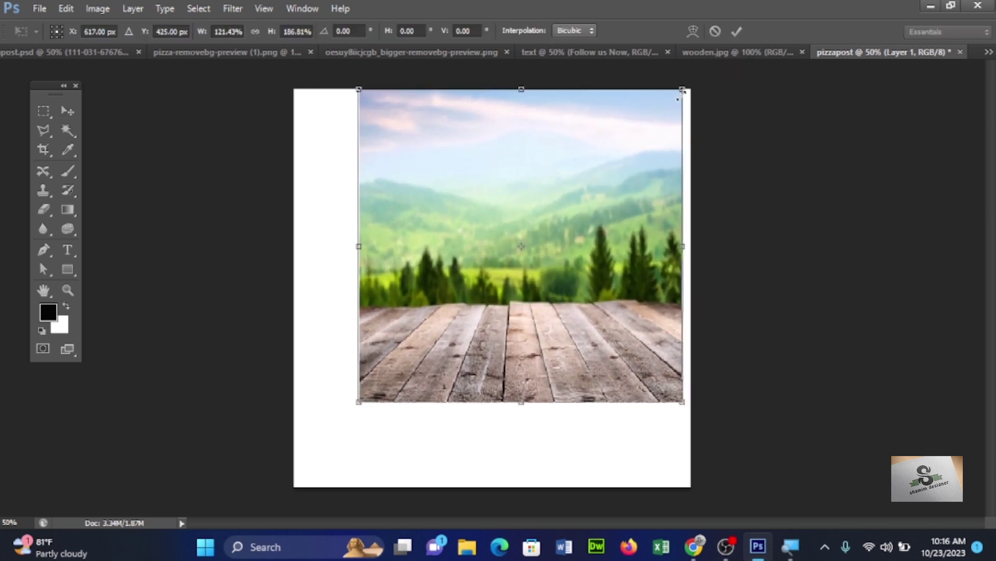
left_click_drag(683, 91, 690, 89)
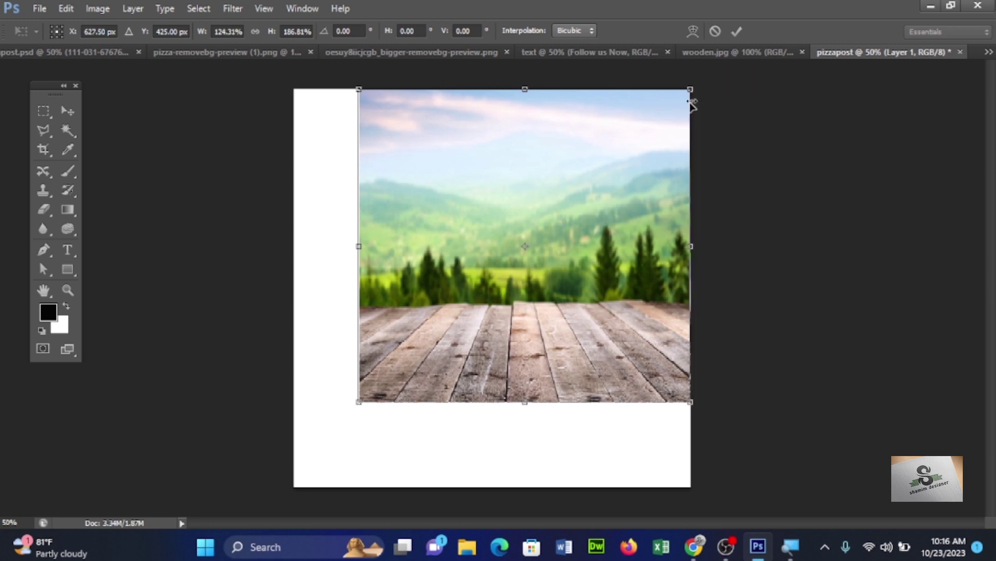
left_click_drag(524, 401, 524, 486)
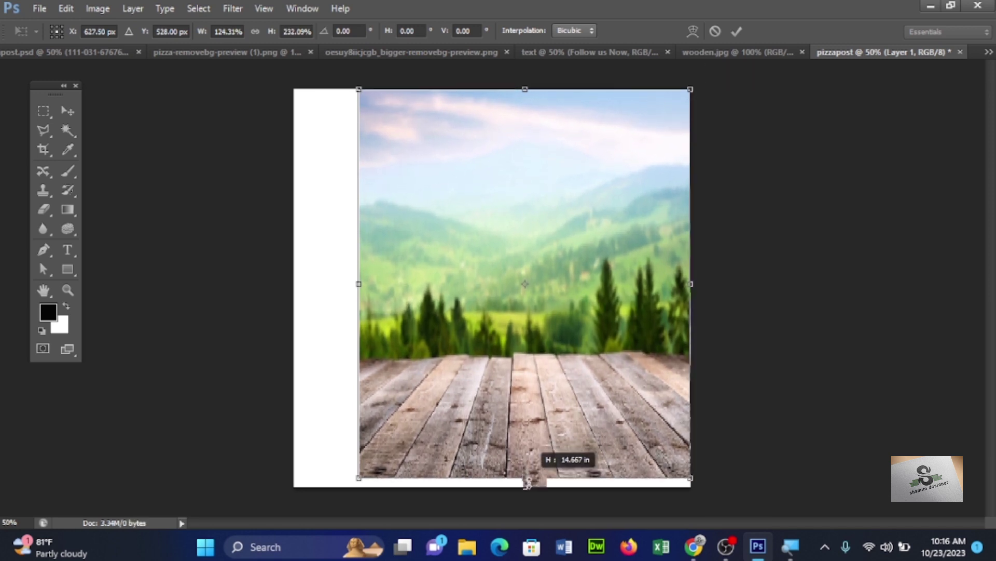
left_click_drag(359, 288, 284, 288)
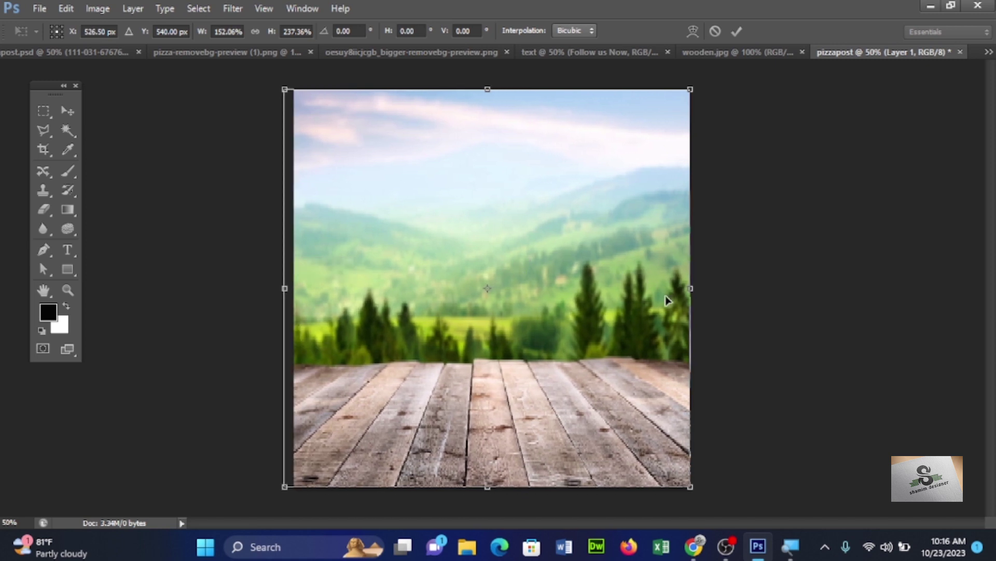
left_click_drag(698, 285, 720, 282)
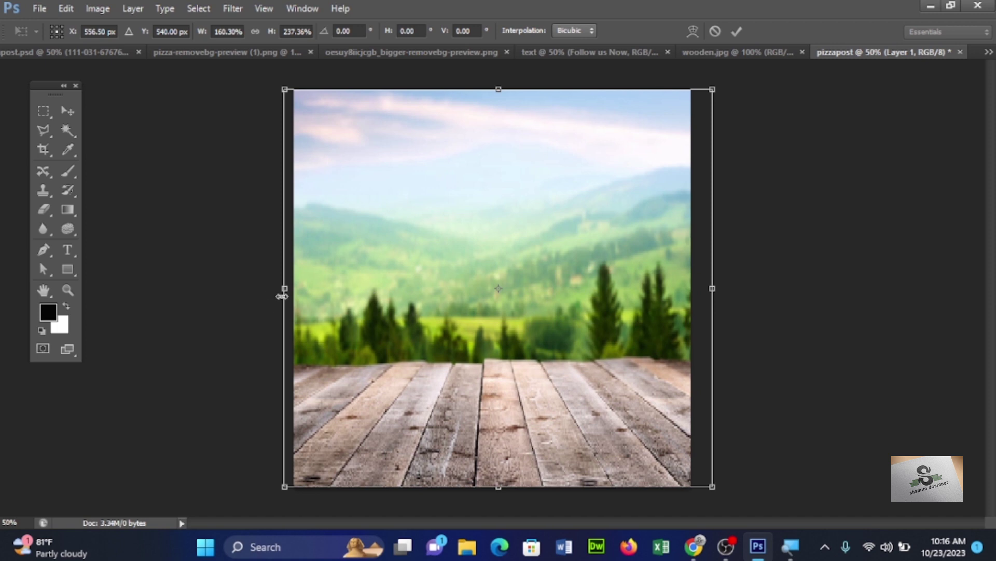
left_click_drag(283, 296, 269, 293)
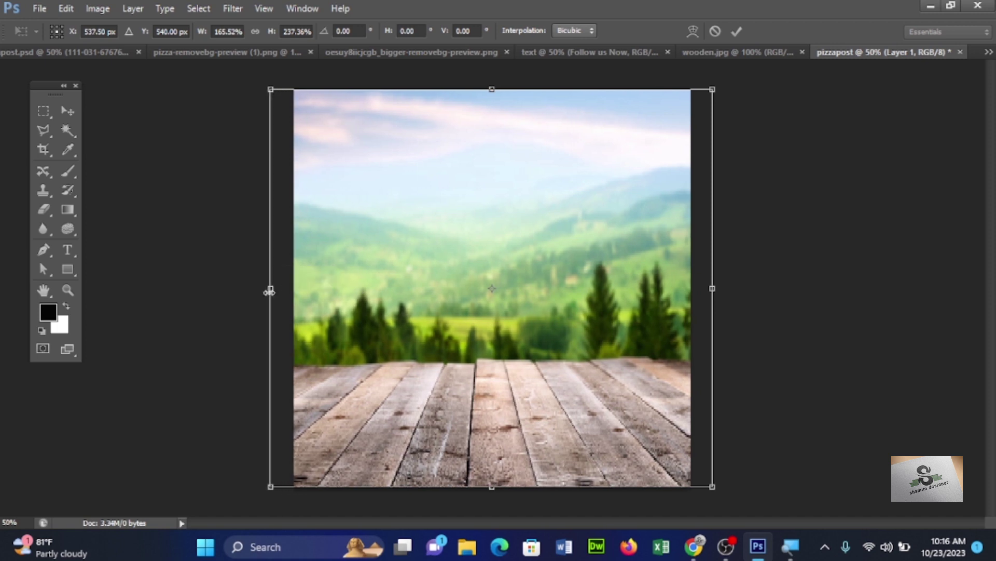
key("Return")
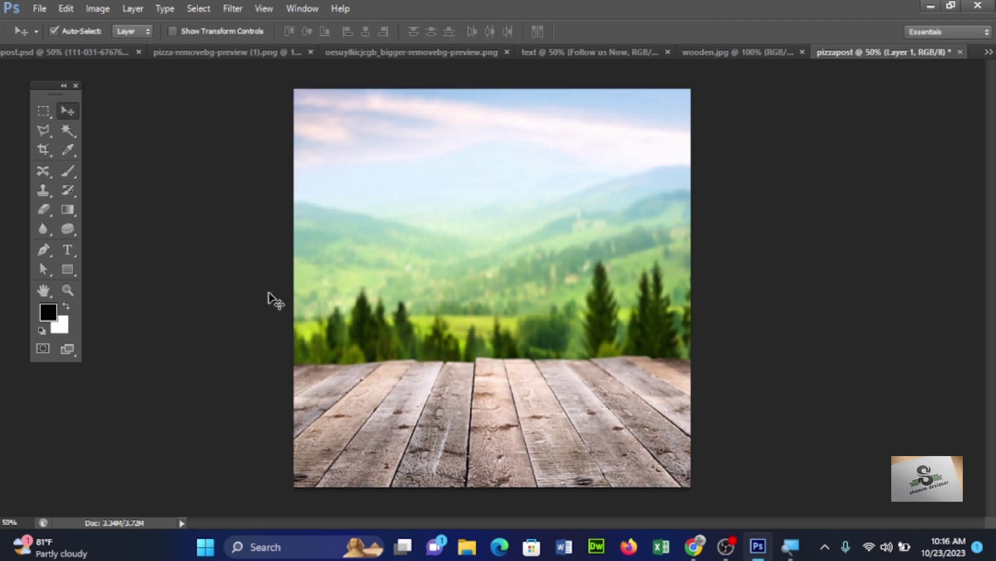
Delete the sky and hills above the planks, deselect, and show the Layers panel
left_click(44, 117)
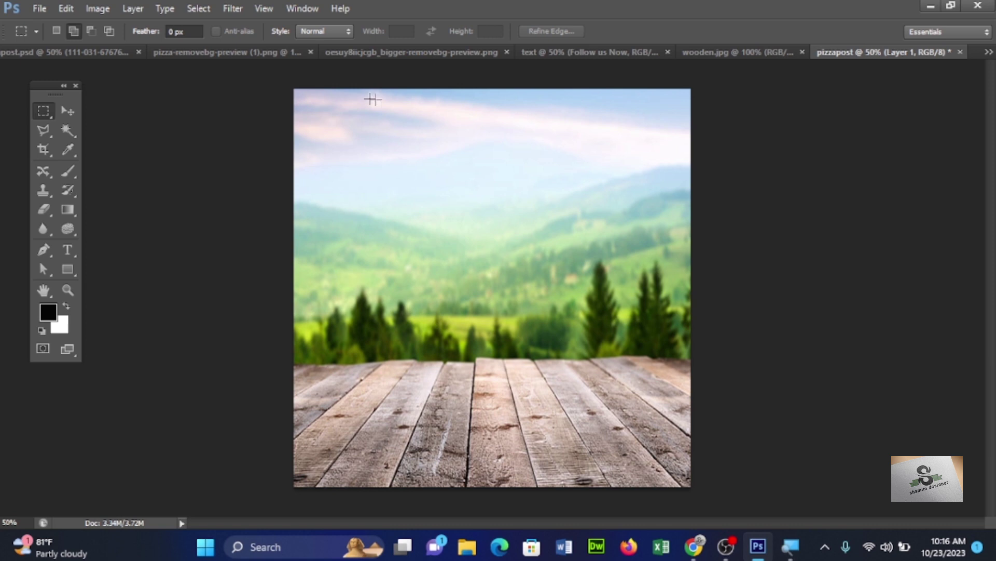
mouse_move(295, 89)
left_mouse_down()
mouse_move(678, 356)
mouse_move(729, 366)
left_mouse_up()
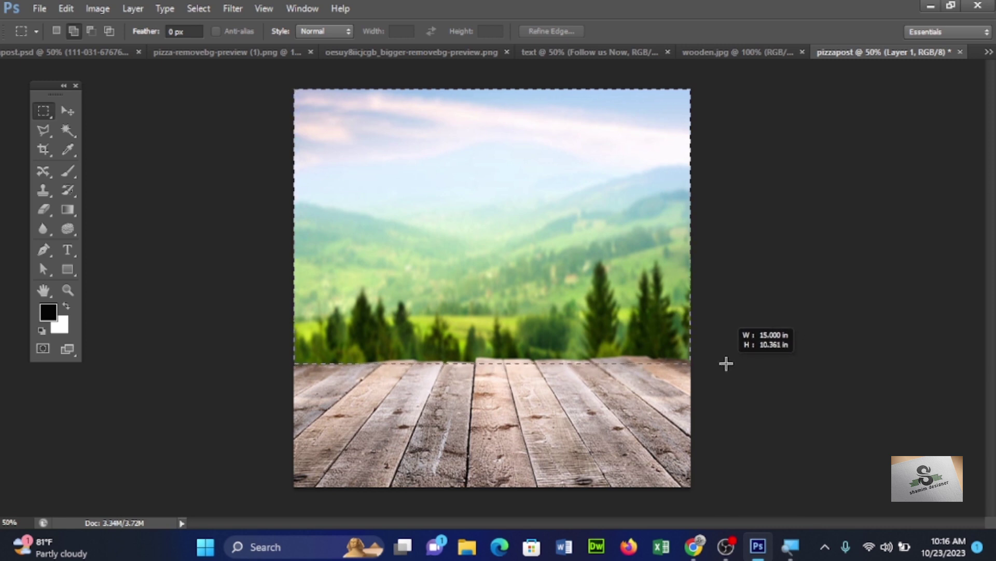
left_click_drag(728, 366, 728, 368)
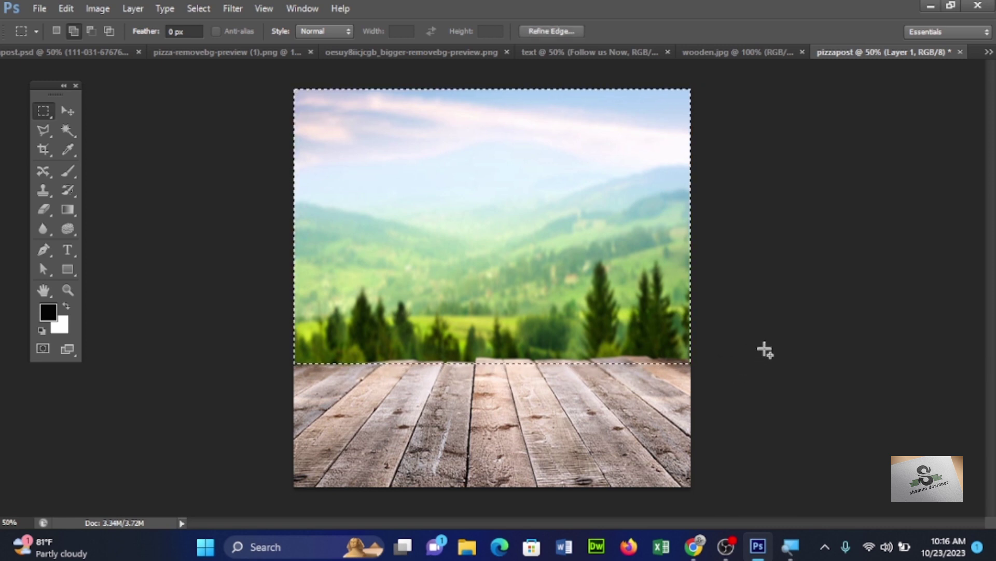
key("Delete")
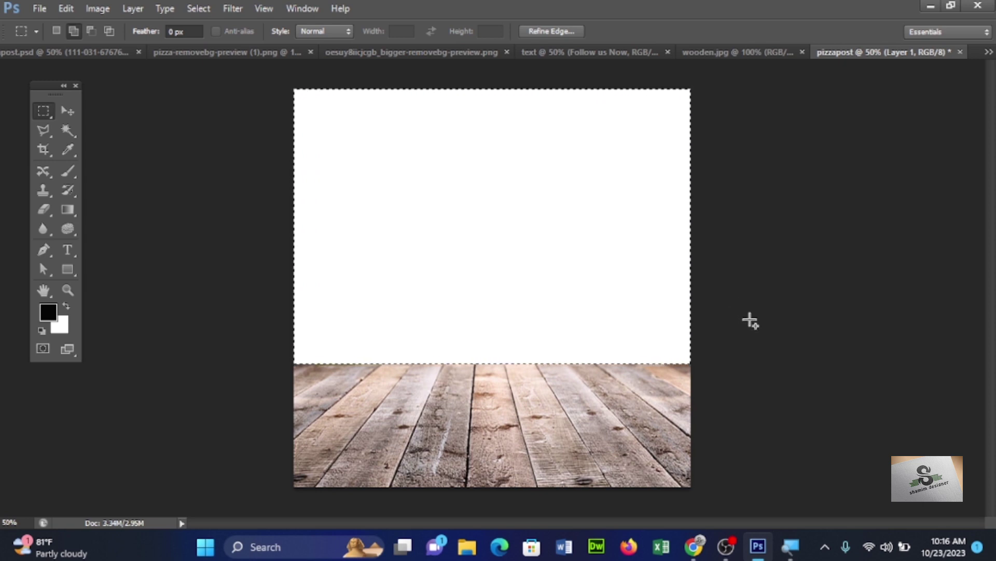
key("ctrl+d")
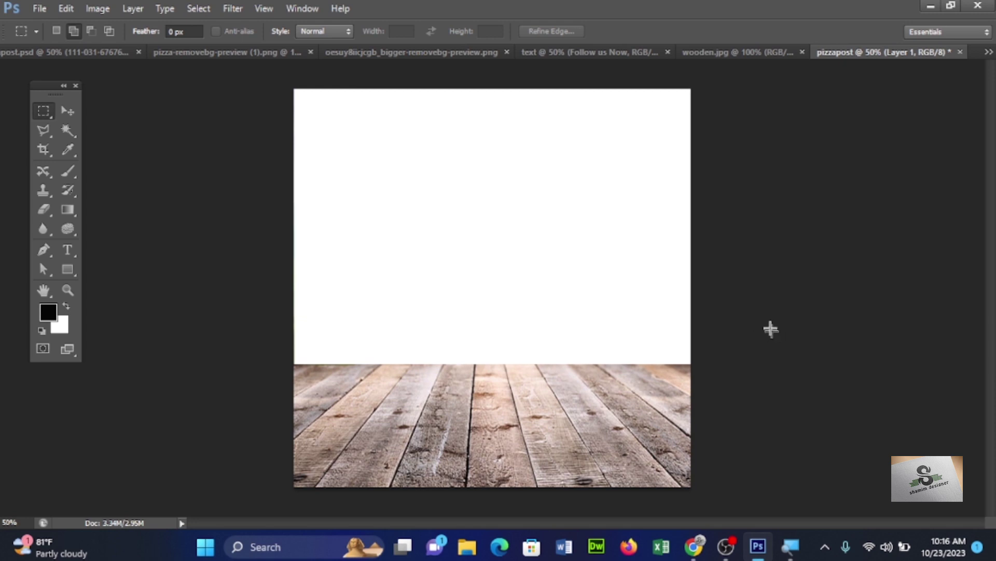
key("F7")
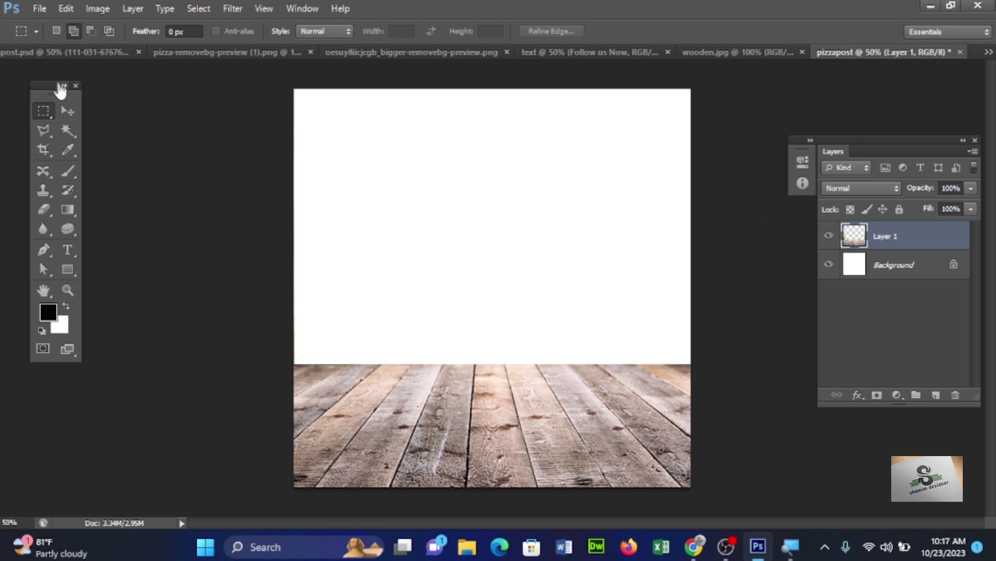
Add a Gradient fill layer above Layer 1
left_click(68, 111)
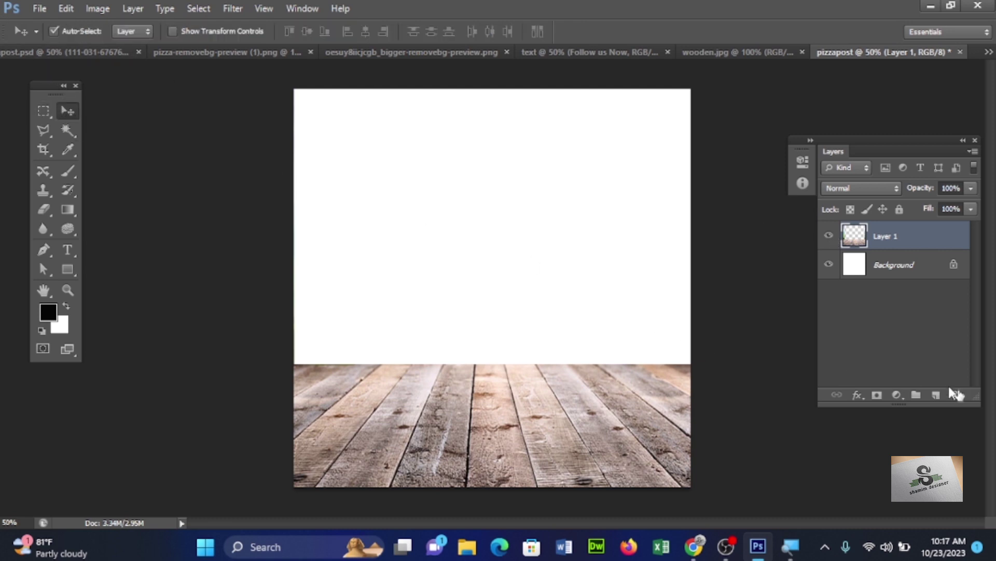
left_click(896, 396)
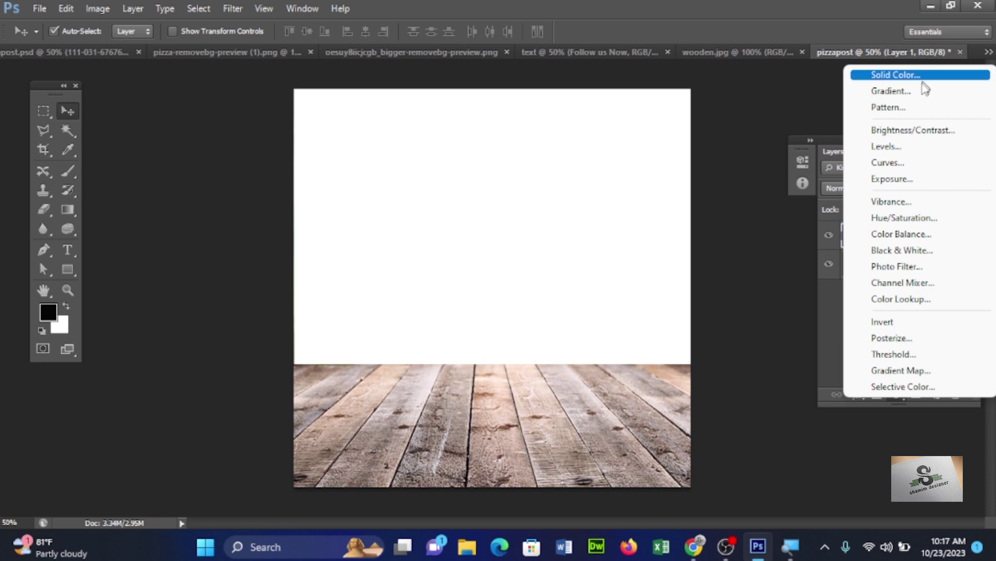
left_click(849, 439)
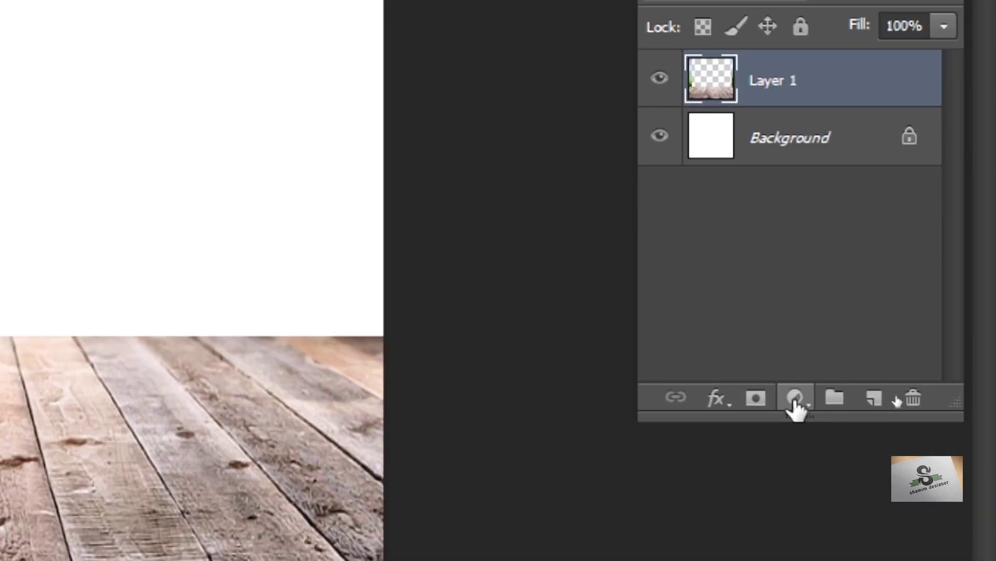
left_click(796, 402)
left_click(795, 403)
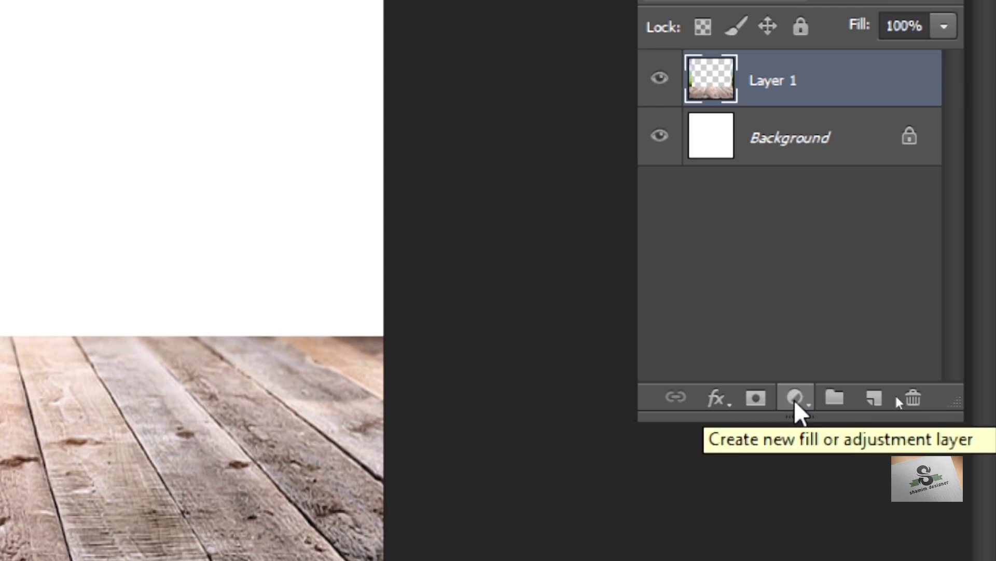
left_click(796, 404)
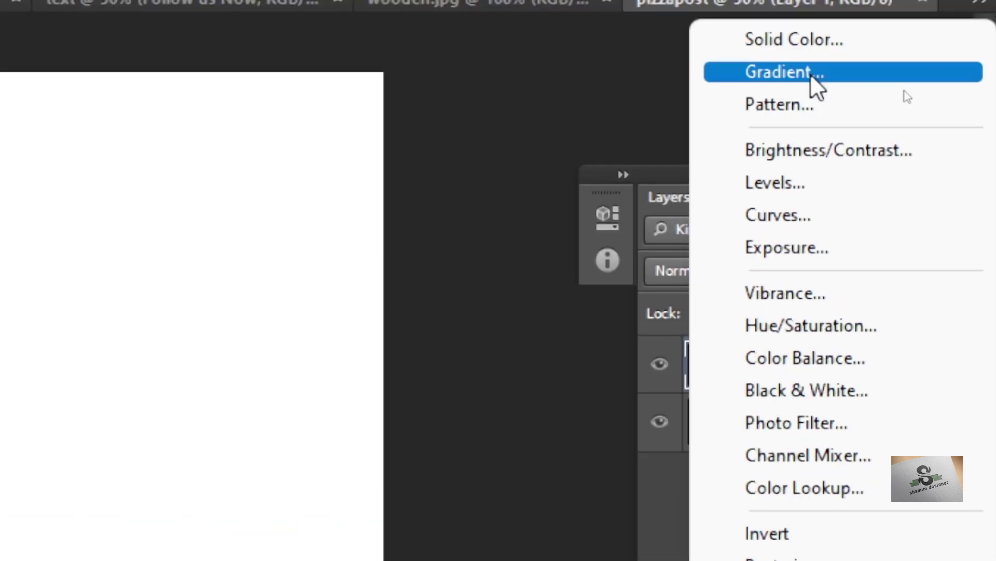
left_click(810, 72)
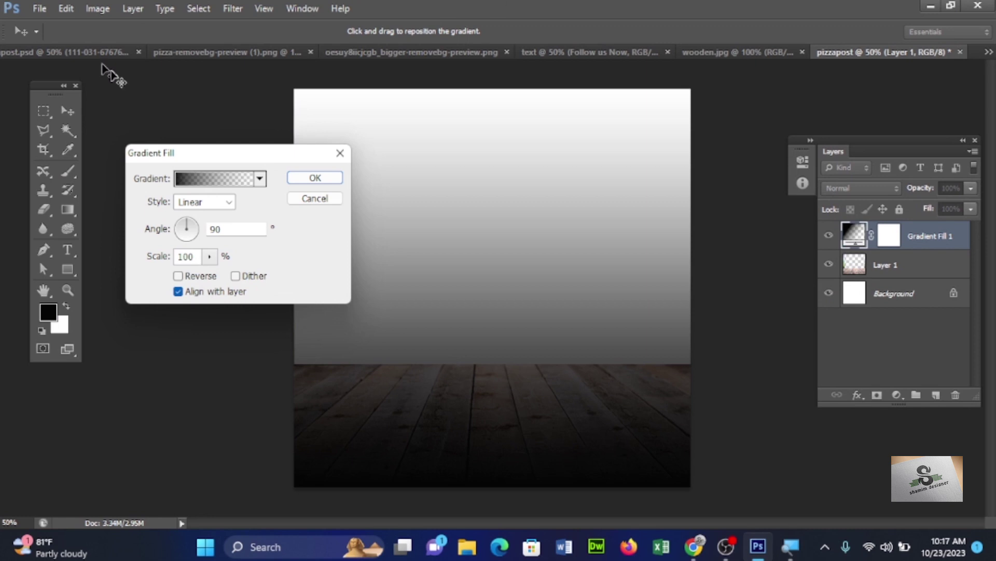
Apply the Red, Green gradient preset and bring up the Gradient Editor
left_click(259, 179)
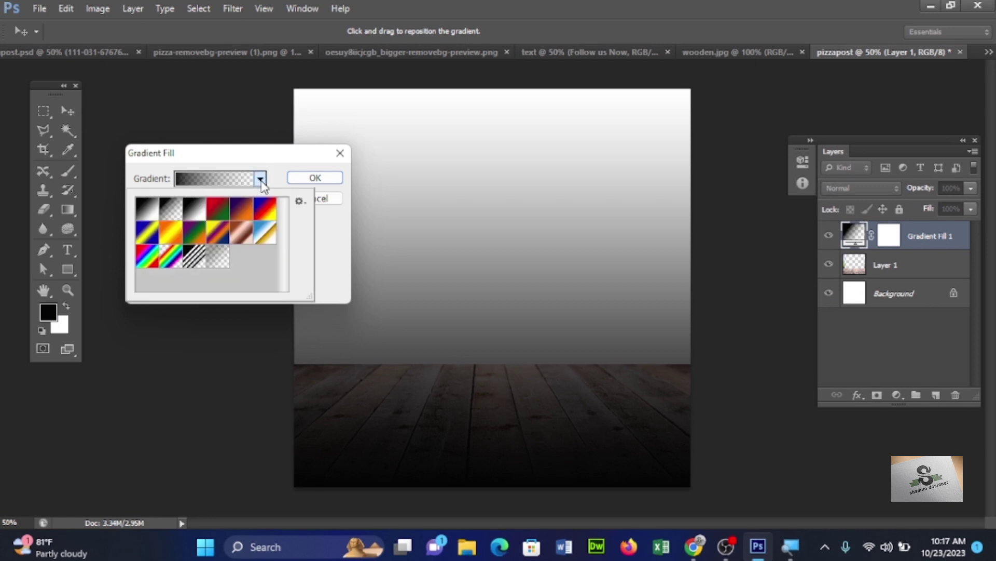
left_click(195, 215)
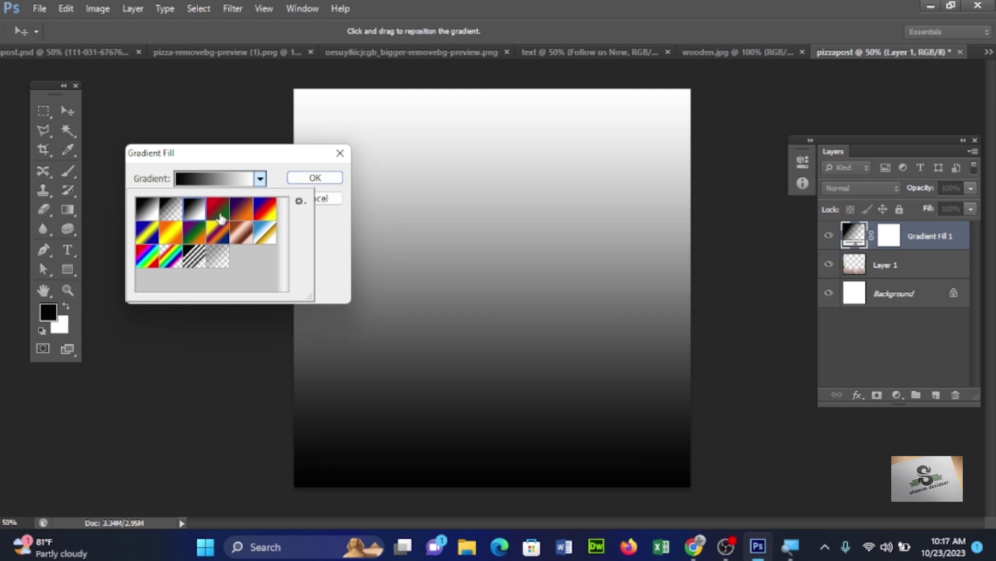
left_click(223, 209)
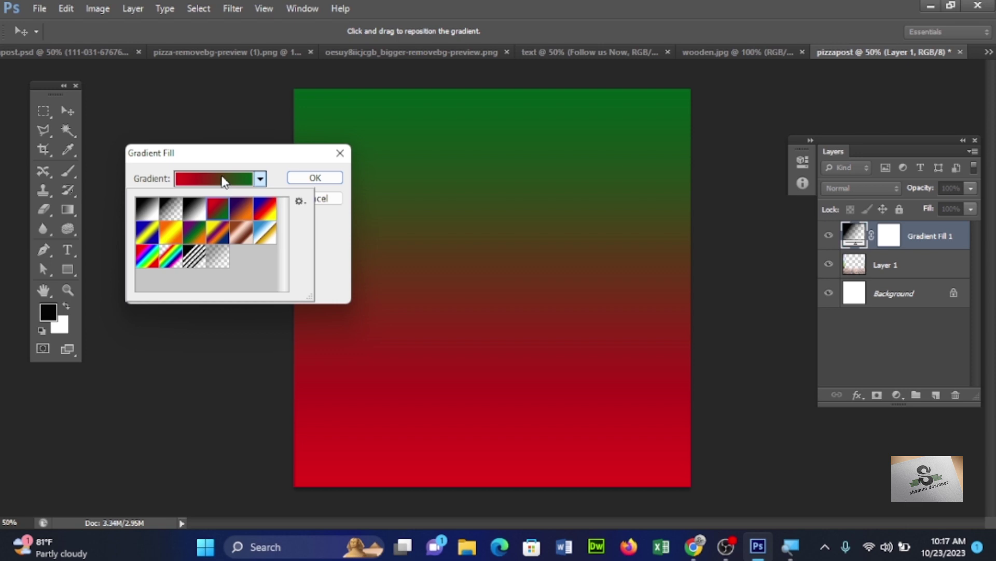
left_click(224, 182)
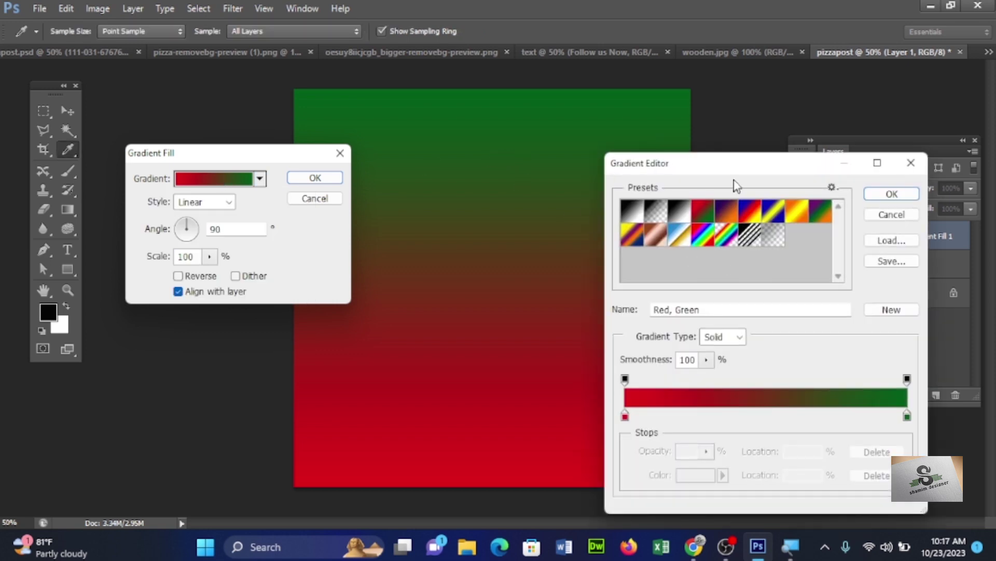
Set the gradient's left stop to dark reddish-brown 872b06
left_click_drag(716, 161, 618, 42)
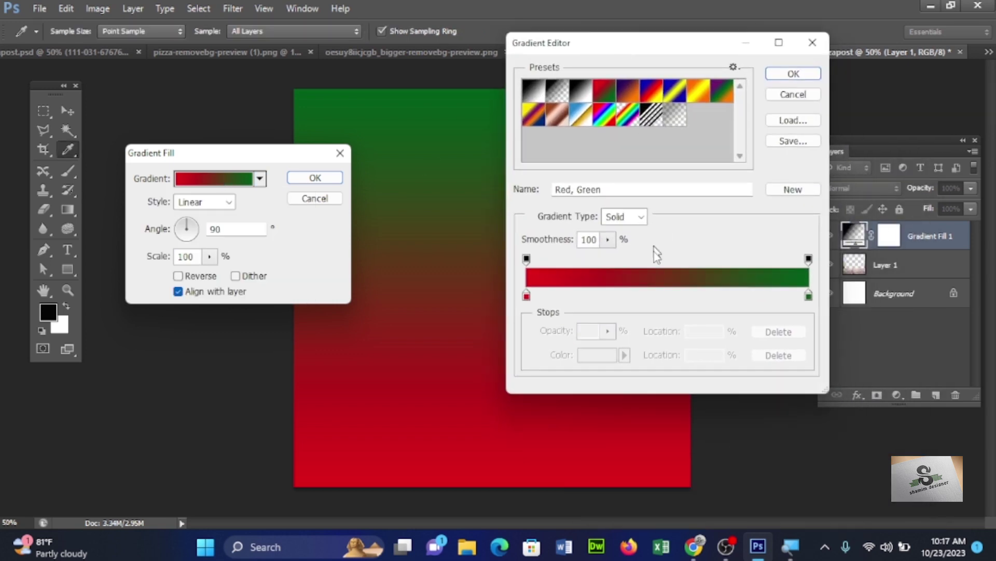
double_click(526, 296)
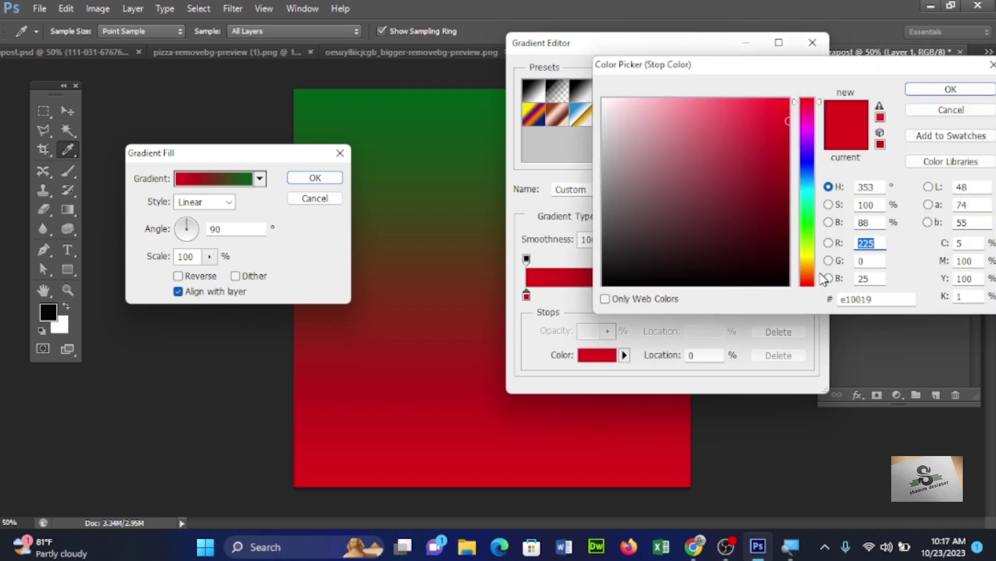
left_click(811, 278)
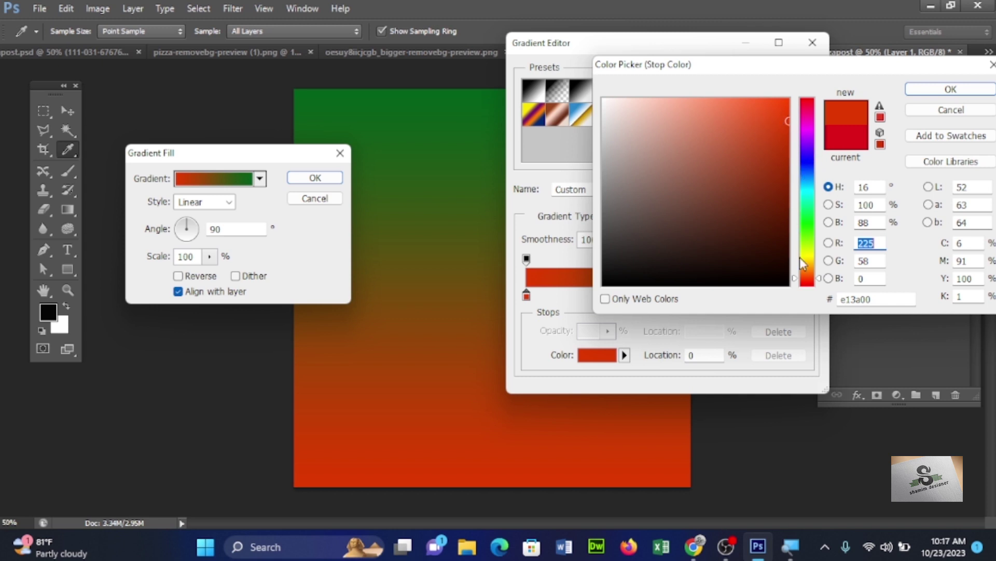
left_click_drag(802, 275, 798, 282)
left_click(781, 186)
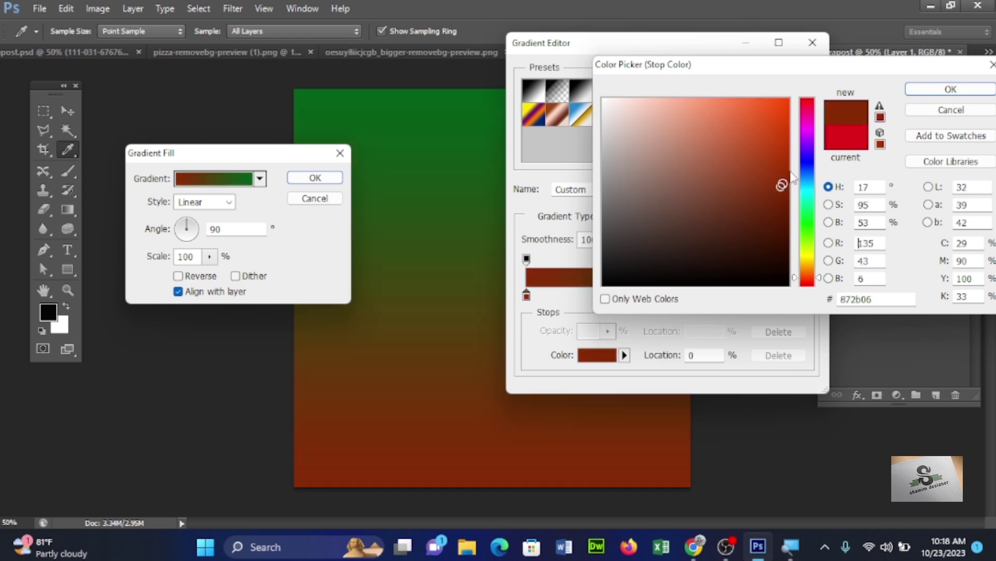
left_click(920, 90)
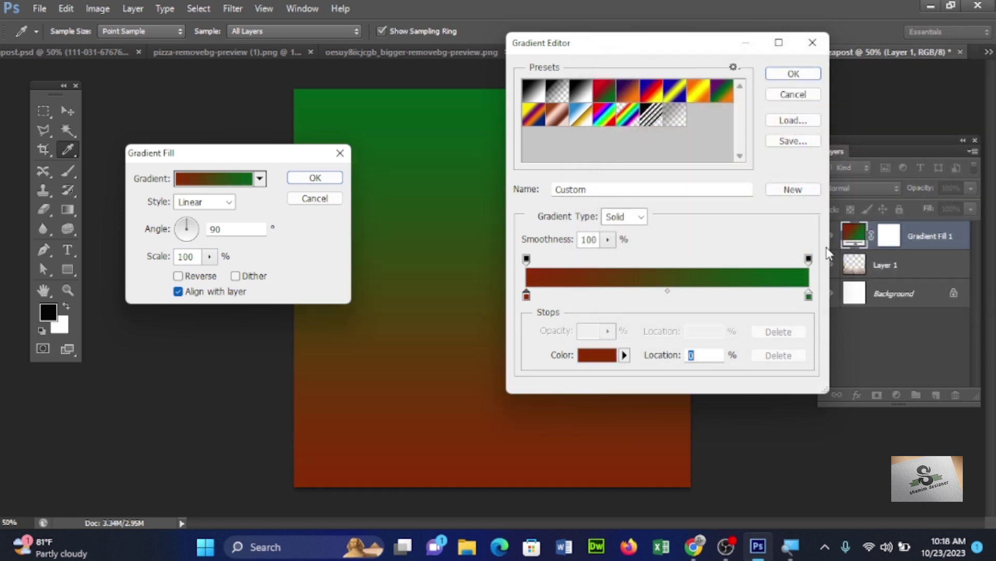
Set the right stop to bright orange f47325 and accept the gradient
double_click(808, 296)
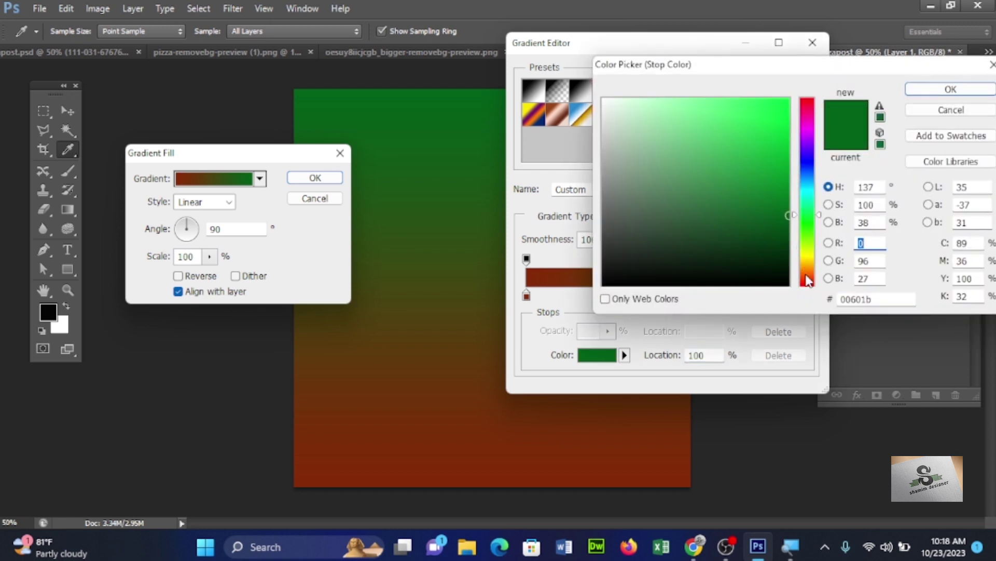
left_click(808, 272)
left_click(769, 119)
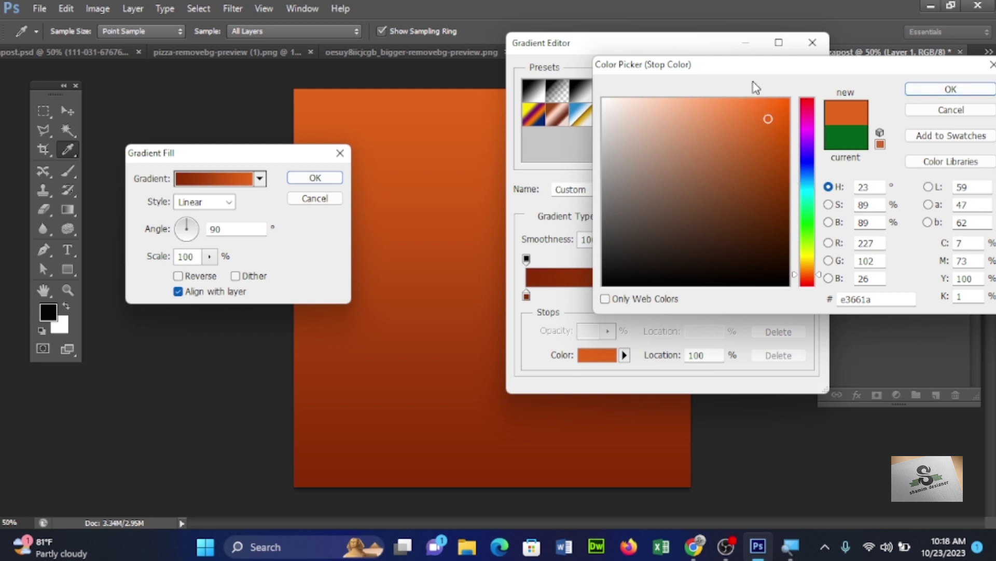
left_click(761, 107)
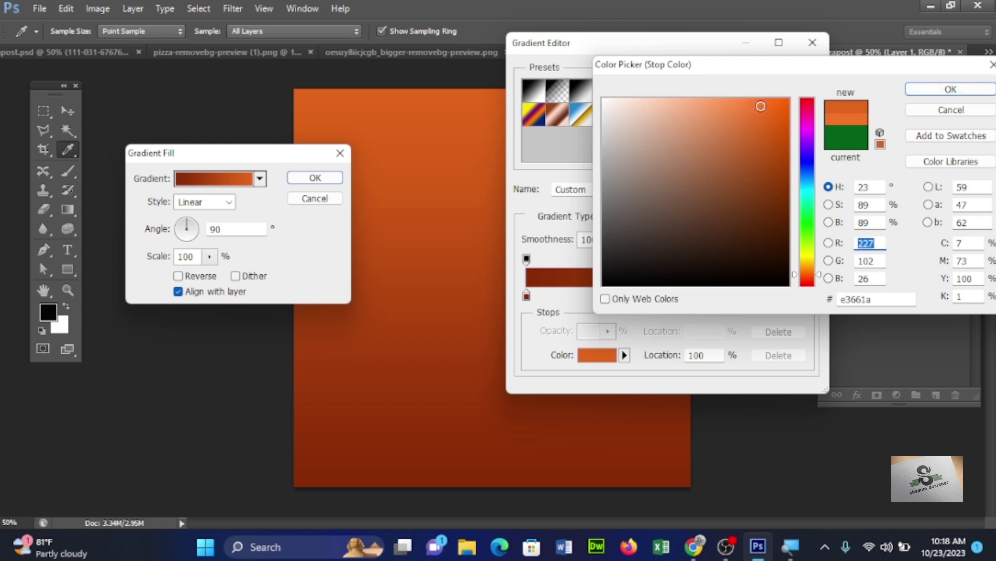
left_click(926, 90)
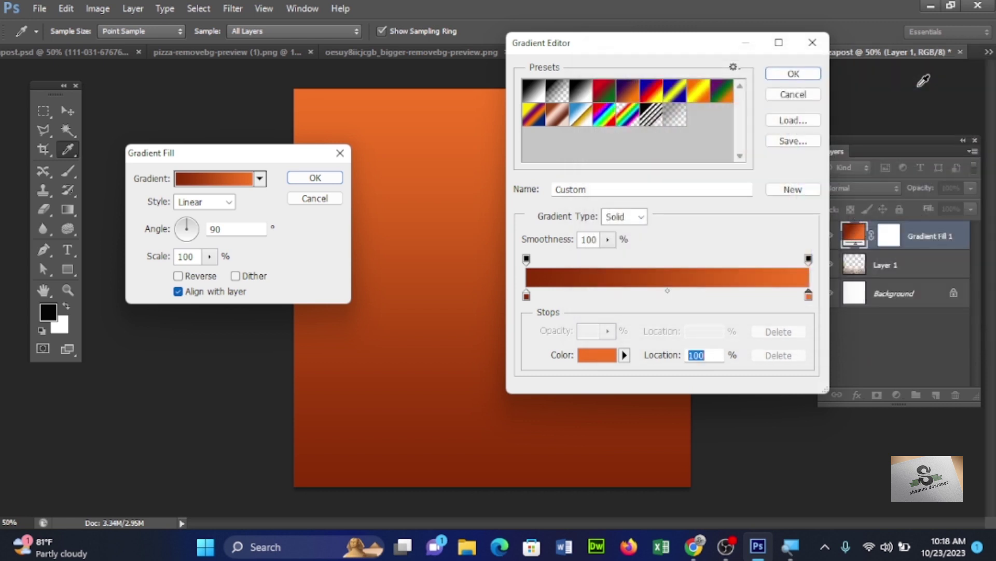
left_click(793, 73)
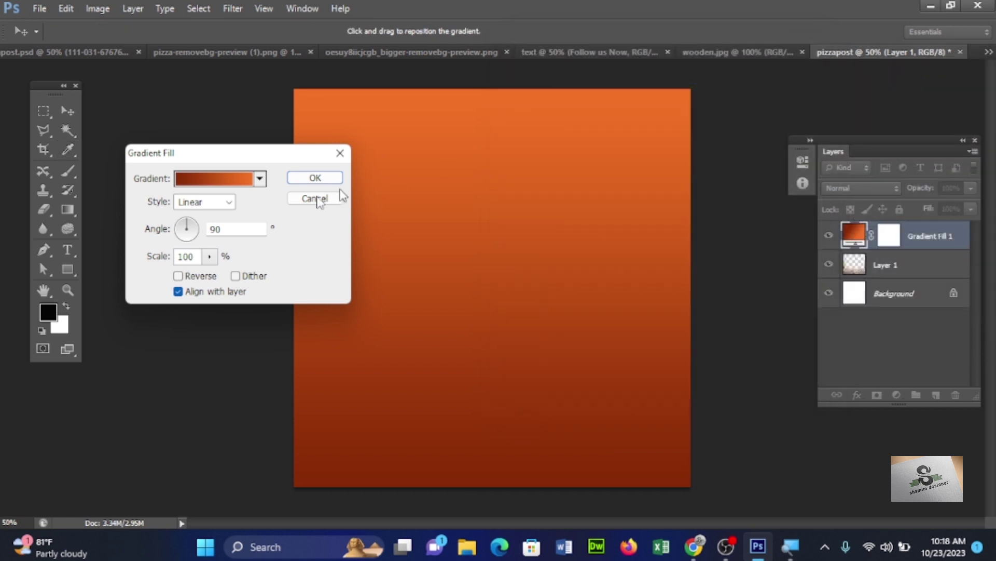
left_click(228, 202)
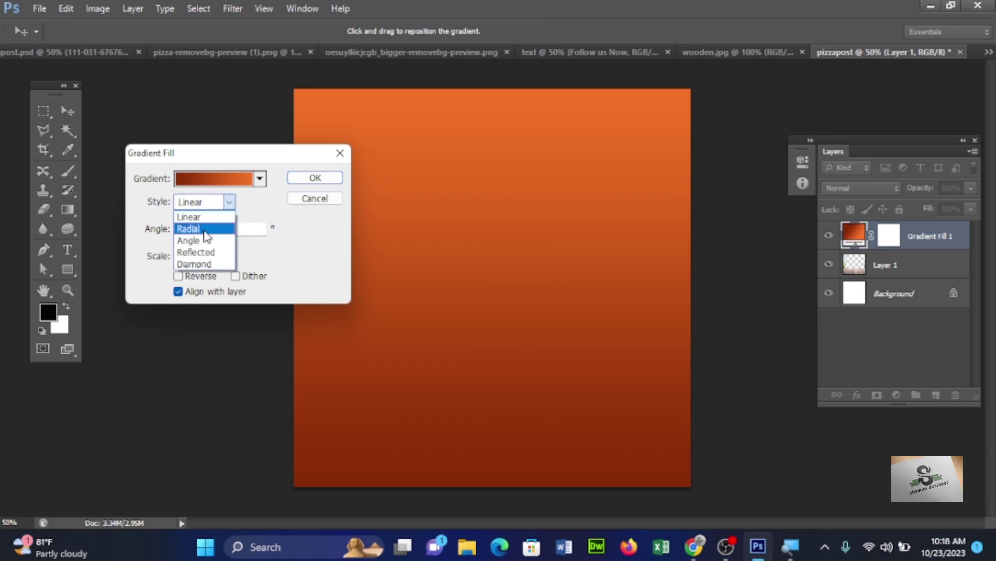
Make the gradient radial and reversed, darken its outer stop to 742303, and apply it
left_click(197, 229)
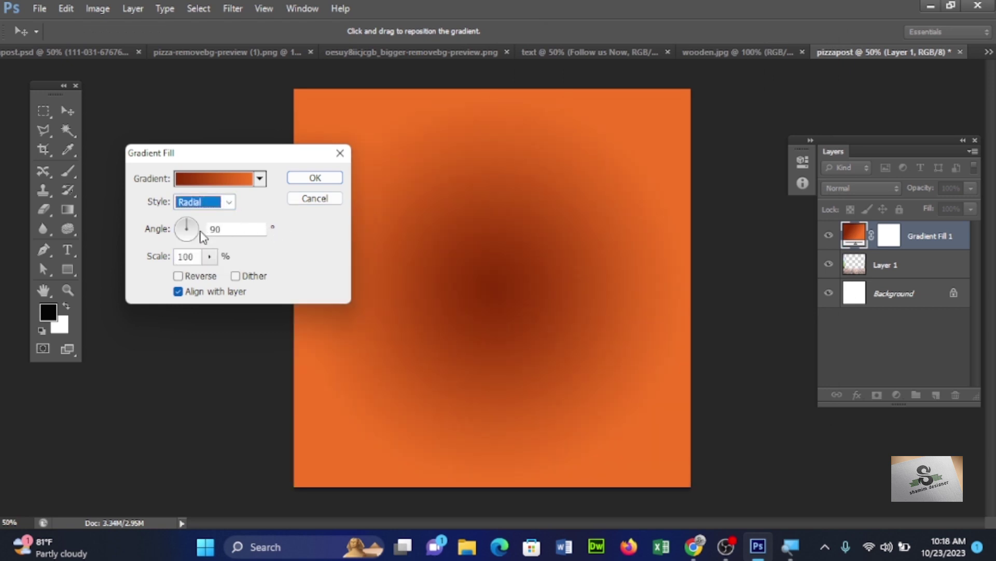
left_click(179, 276)
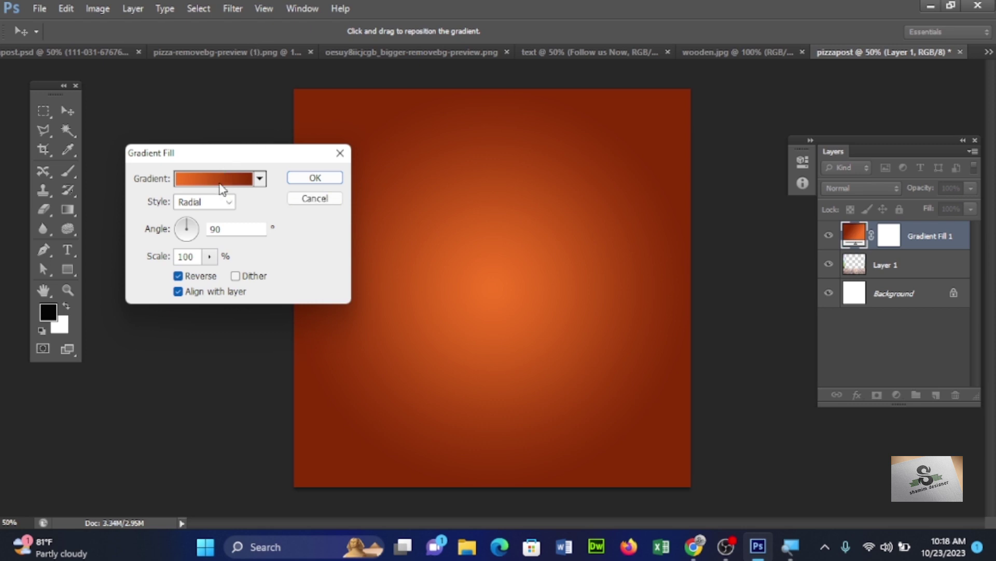
left_click(225, 187)
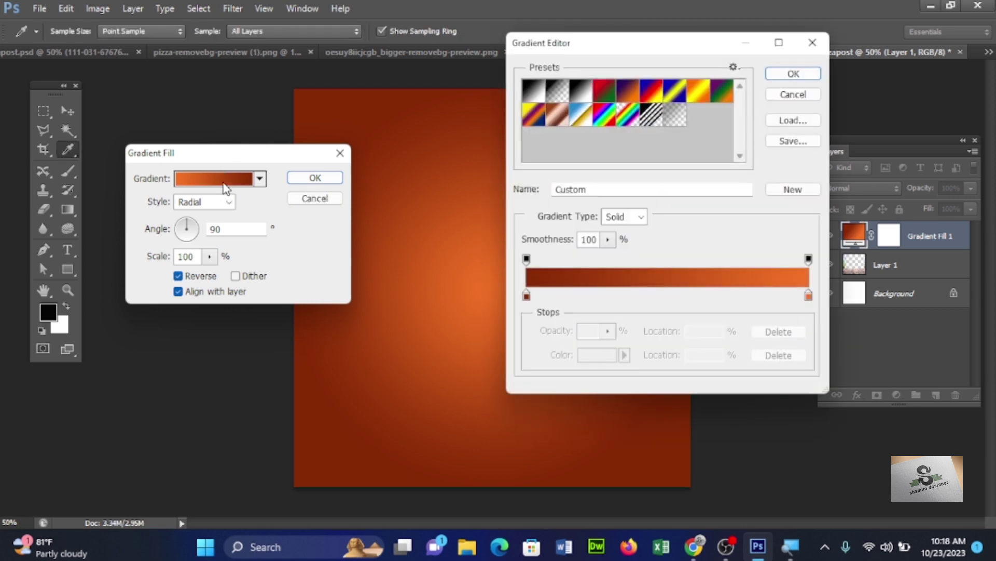
double_click(526, 297)
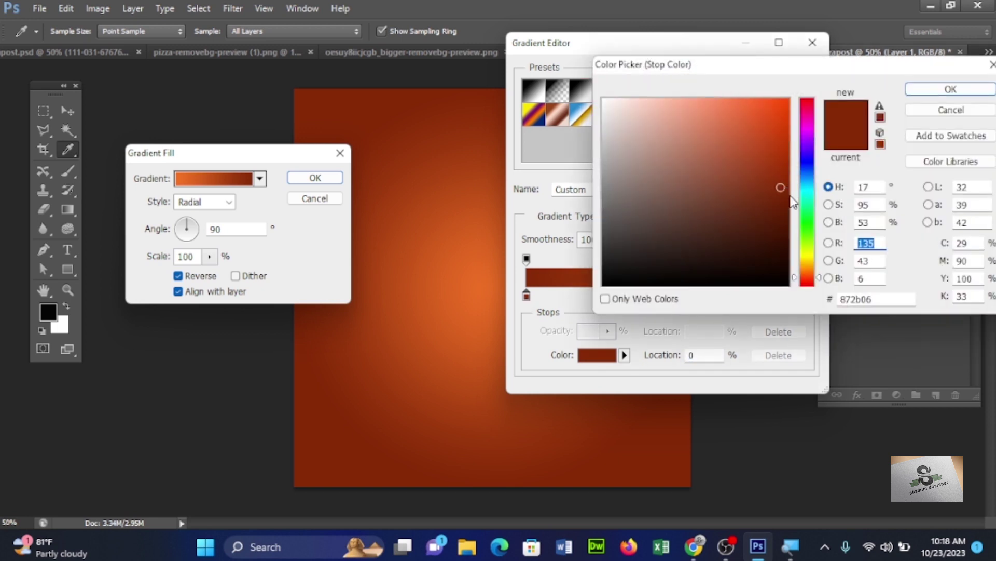
left_click_drag(783, 202, 784, 201)
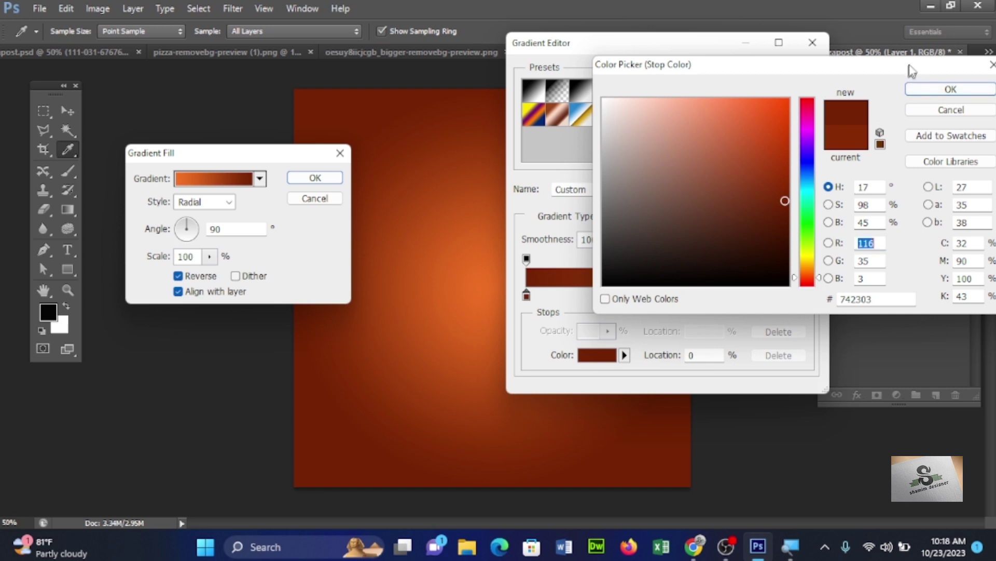
left_click(937, 88)
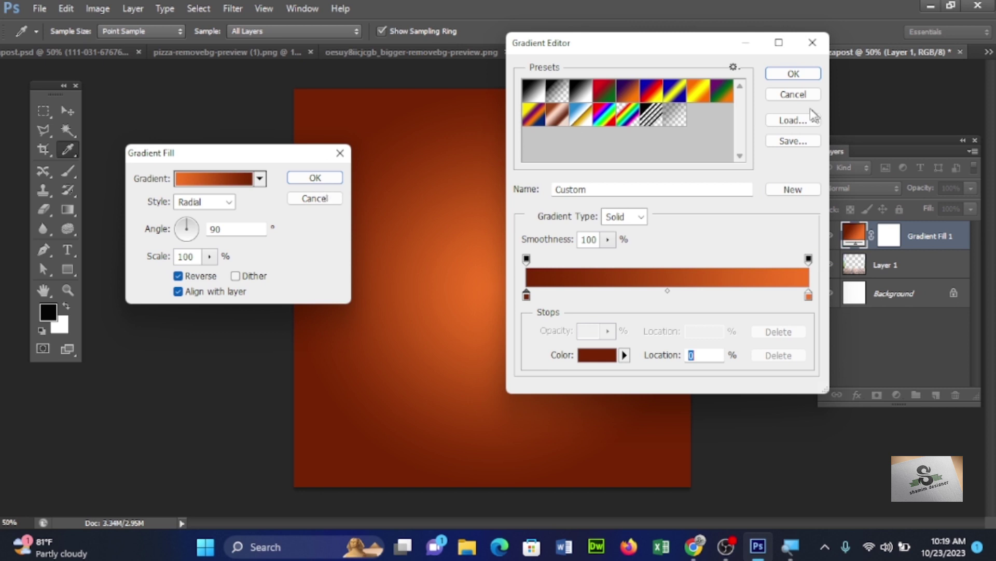
left_click(778, 78)
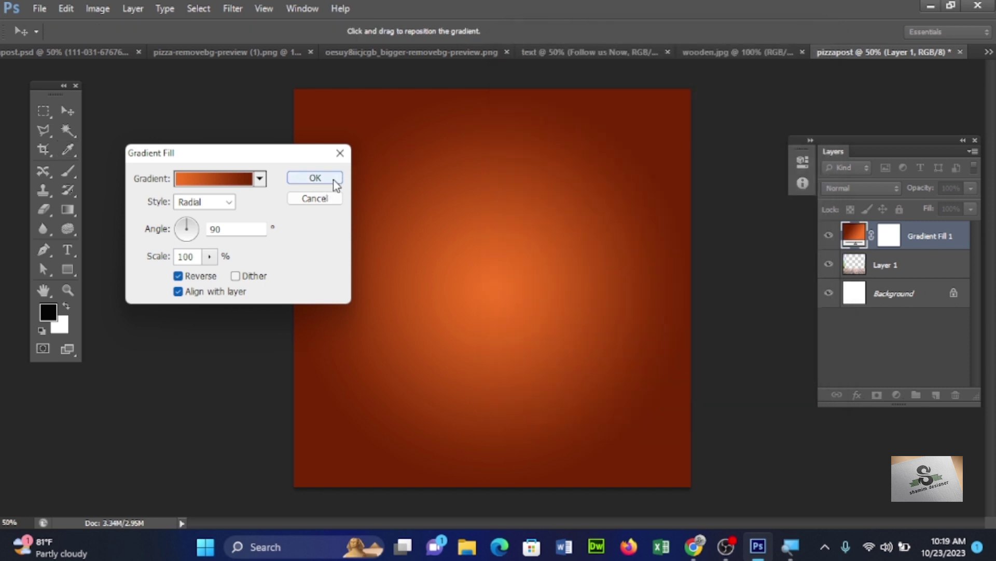
left_click(315, 178)
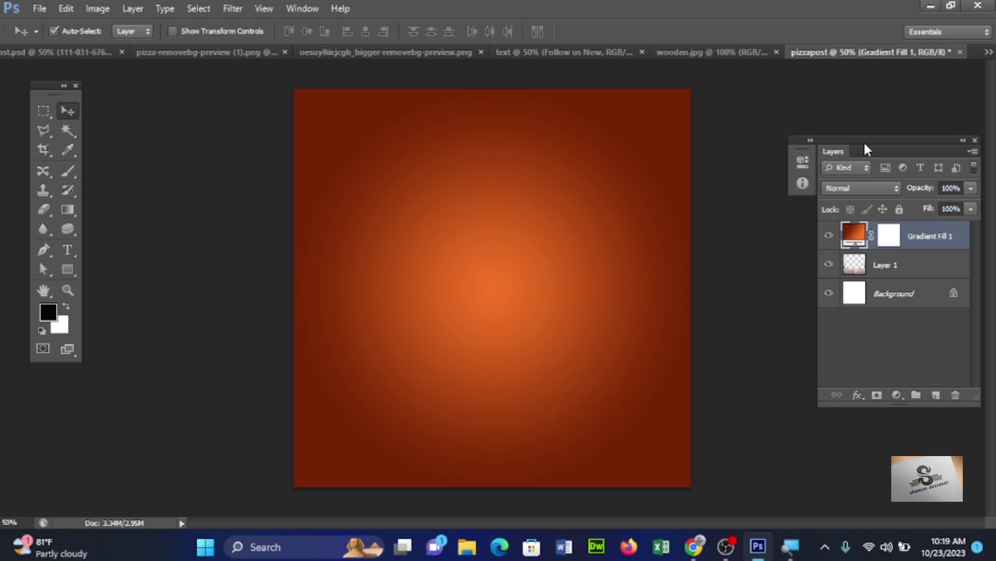
Set Gradient Fill 1 to Multiply so the planks show through, then view wooden.jpg
left_click_drag(865, 149, 827, 124)
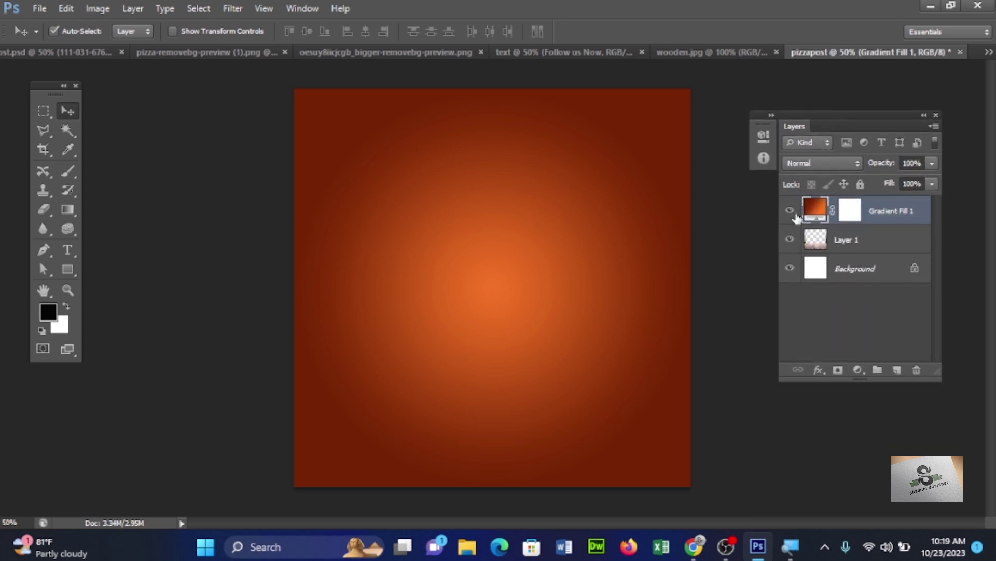
left_click(789, 211)
left_click(837, 164)
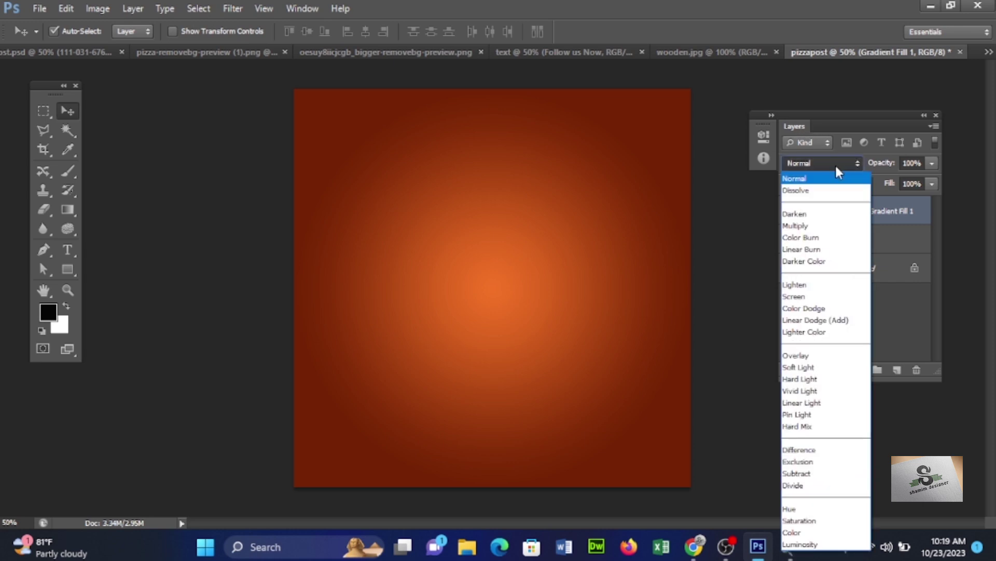
left_click(827, 190)
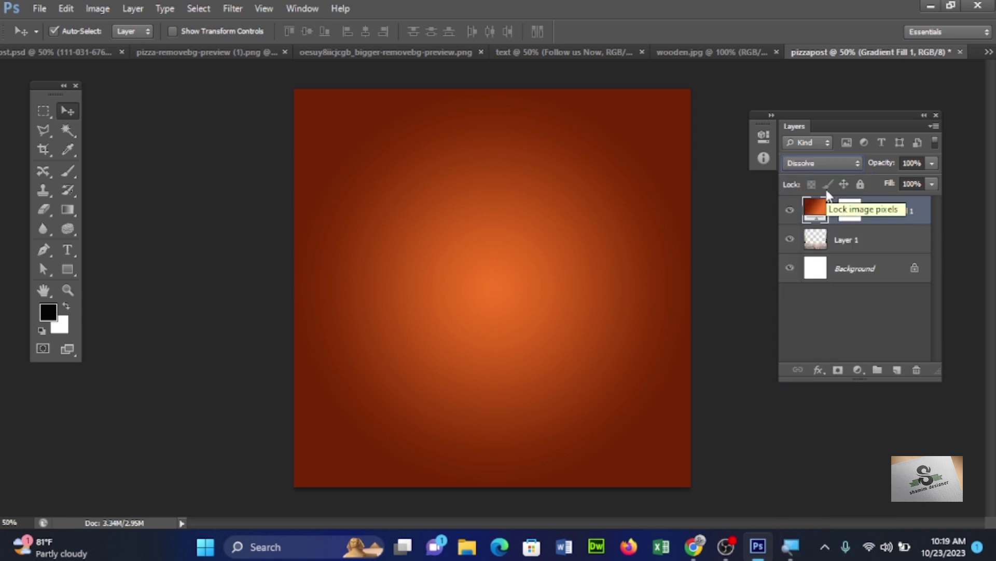
key("Down")
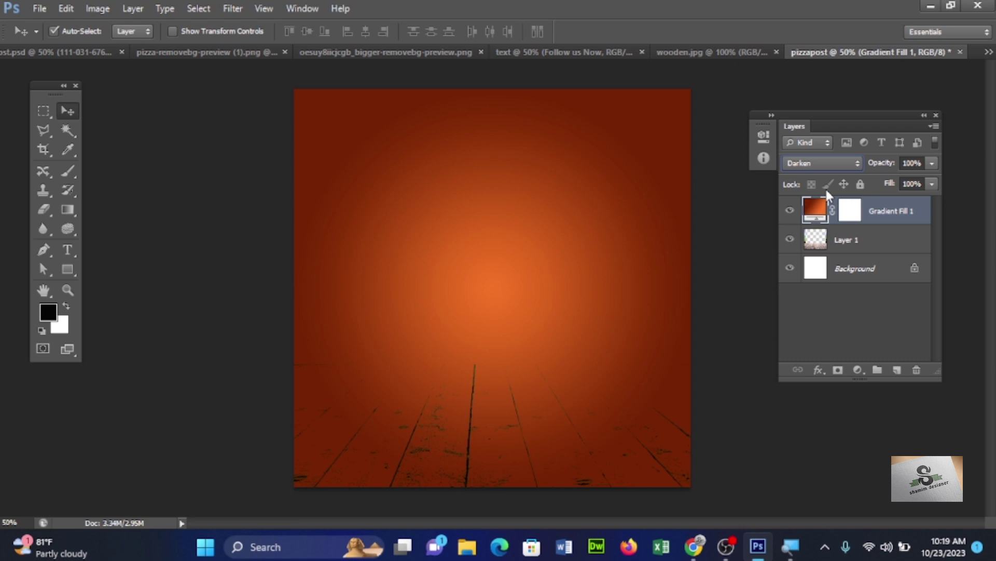
key("Down")
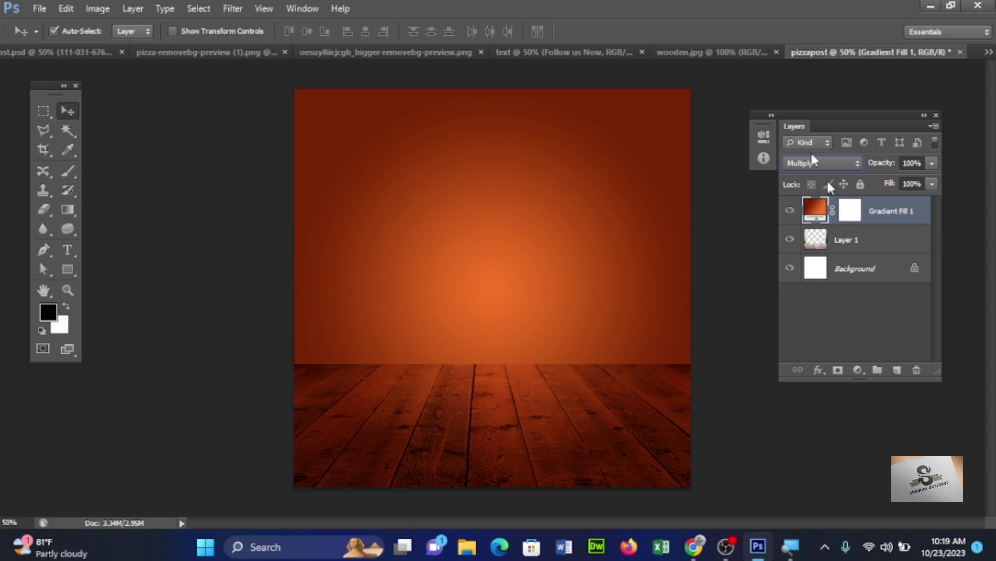
left_click(714, 52)
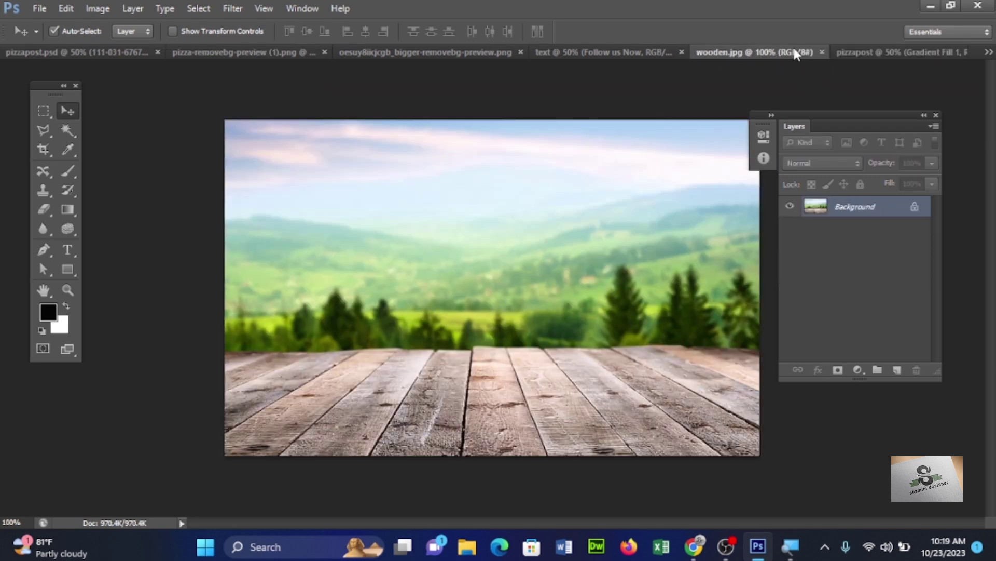
Close wooden.jpg and look over the two pizza images
left_click(819, 51)
left_click(820, 53)
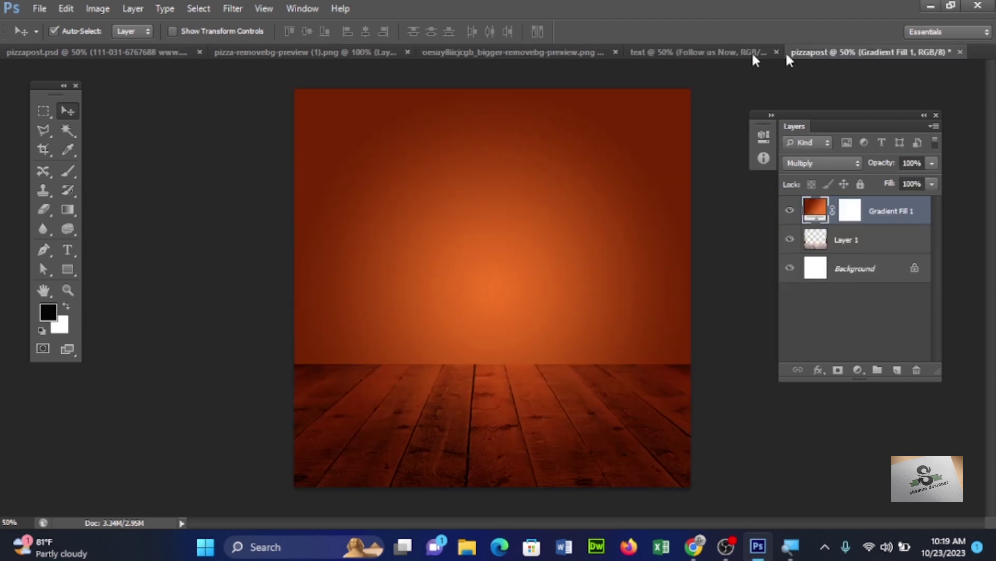
left_click(271, 56)
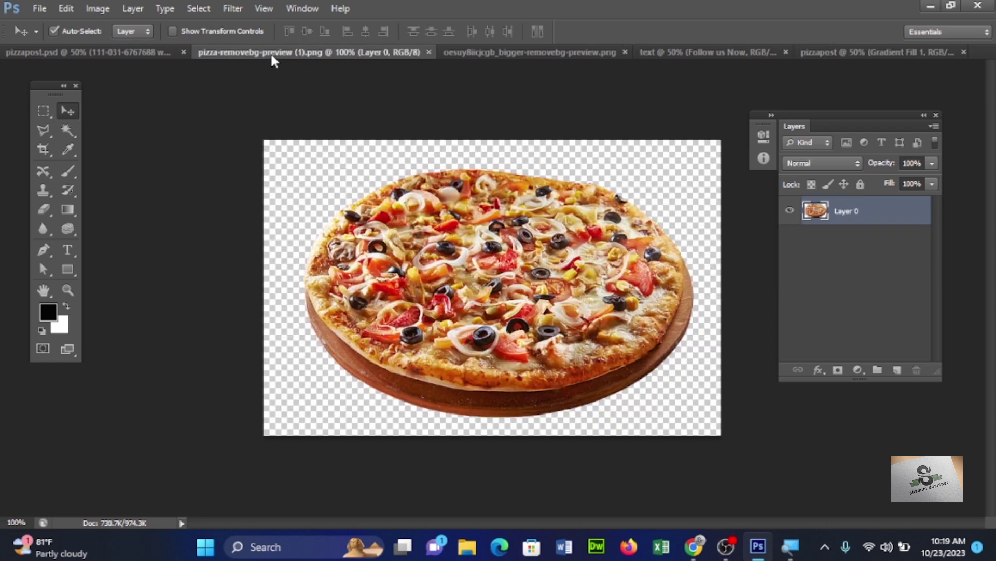
left_click(484, 54)
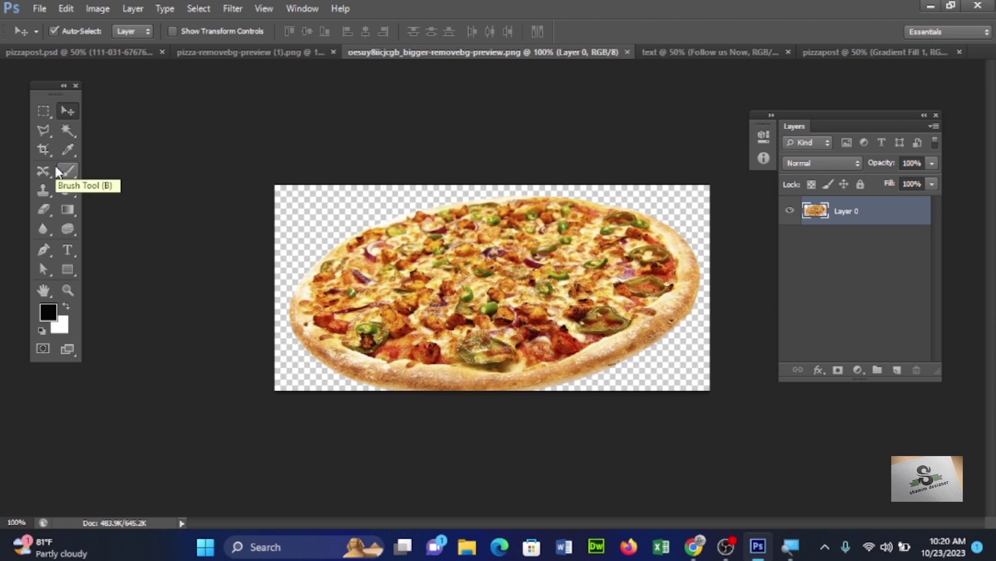
left_click(232, 54)
Place the first pizza on the wooden floor as Layer 2, rotated about 12.75°
mouse_move(483, 311)
left_mouse_down()
mouse_move(358, 207)
mouse_move(853, 56)
left_mouse_up()
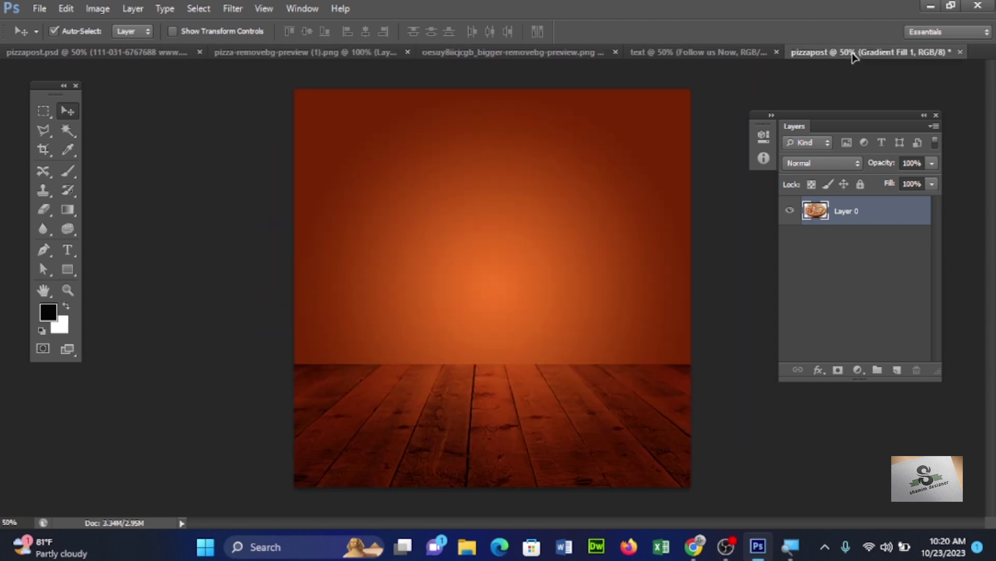
mouse_move(829, 68)
left_mouse_down()
mouse_move(478, 390)
mouse_move(398, 389)
mouse_move(425, 394)
left_mouse_up()
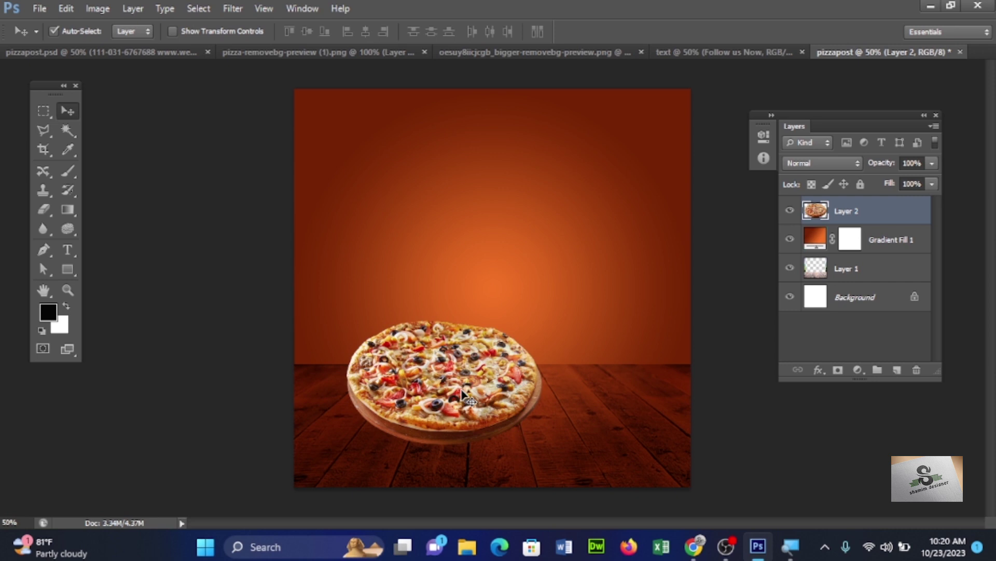
key("ctrl+t")
left_click_drag(552, 295, 555, 318)
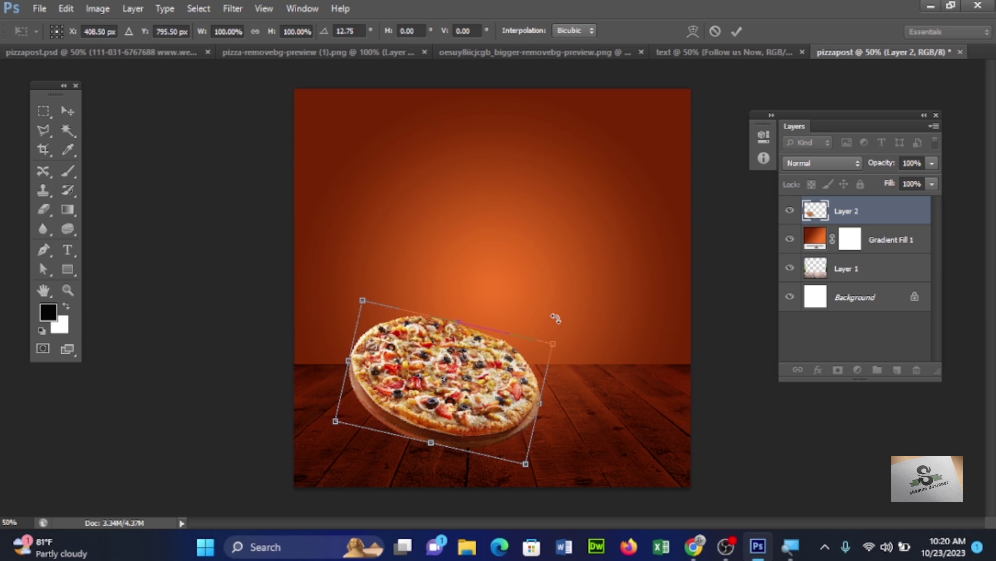
key("Return")
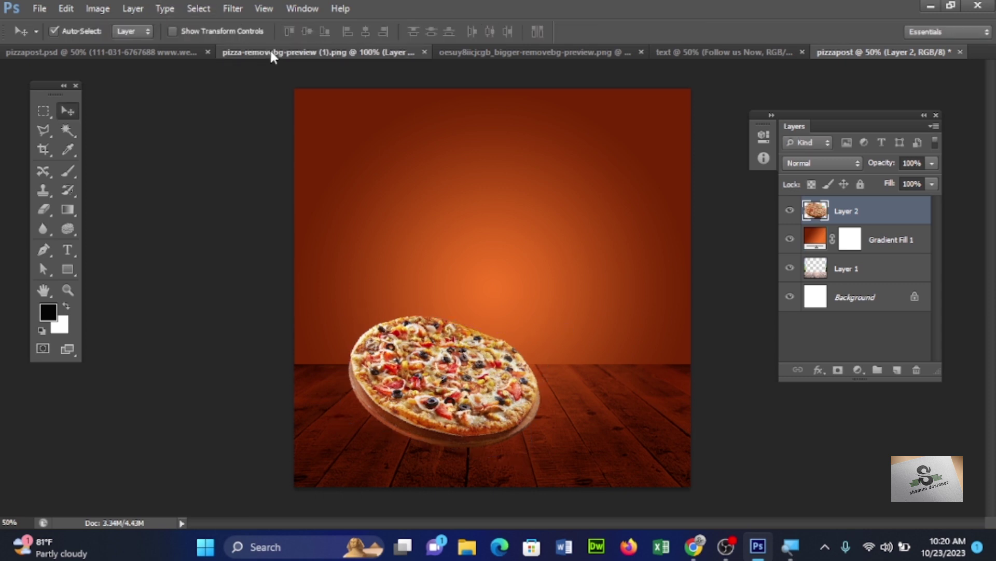
left_click(271, 54)
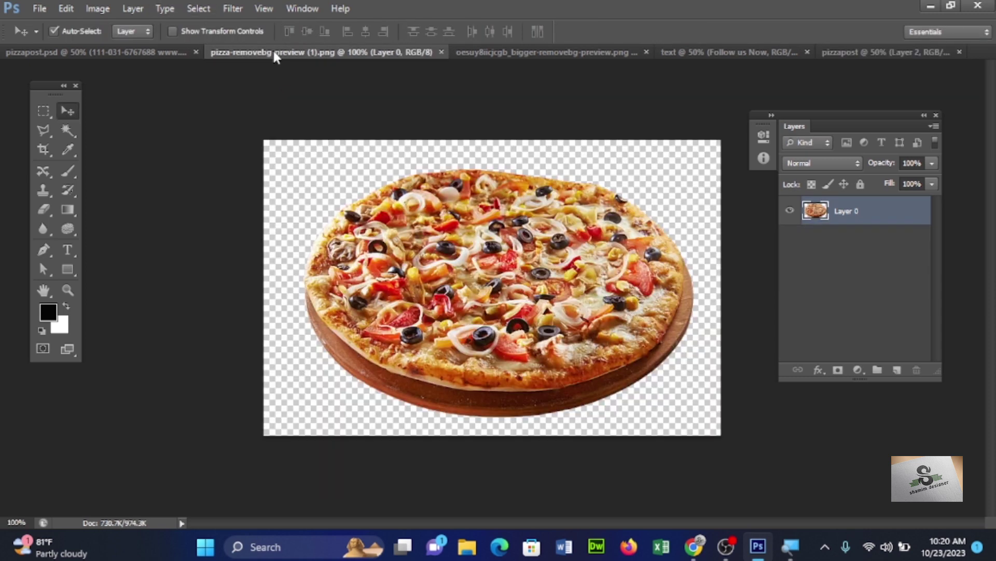
Close the first pizza file, bring the second pizza in as Layer 3, and put Layer 2 above it
left_click(440, 50)
left_click(422, 50)
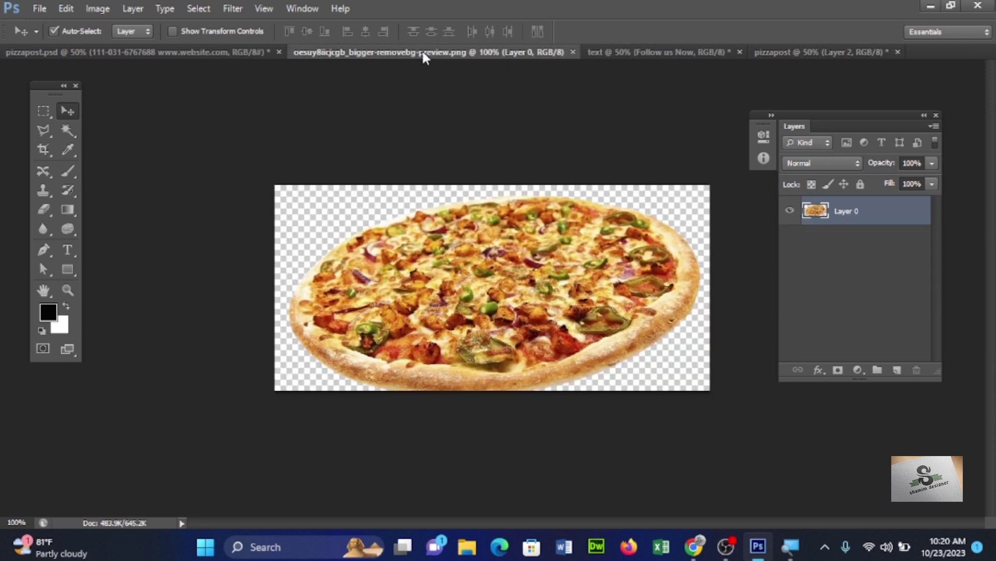
left_click_drag(511, 296, 675, 121)
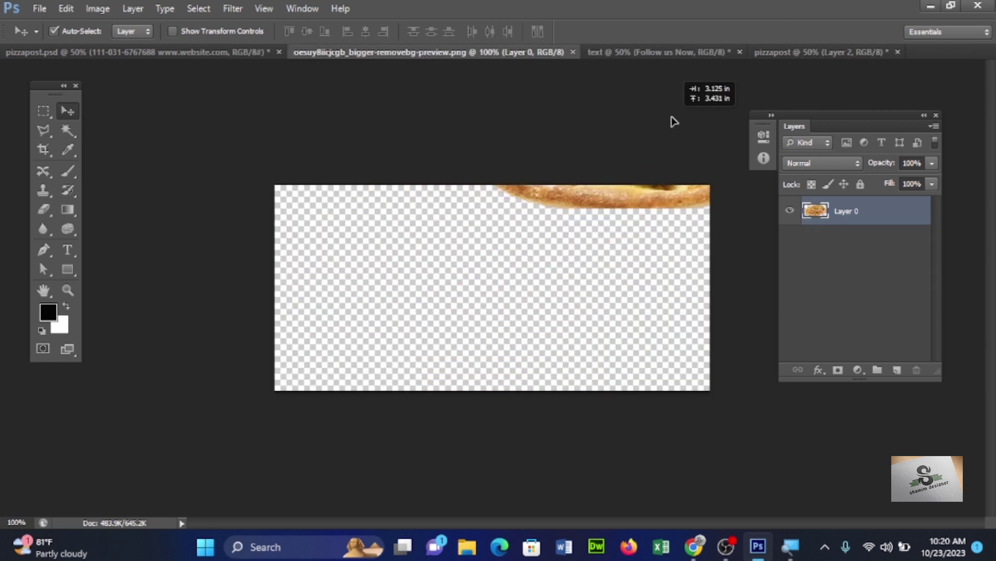
mouse_move(674, 121)
left_mouse_down()
mouse_move(653, 223)
mouse_move(587, 317)
mouse_move(572, 374)
left_mouse_up()
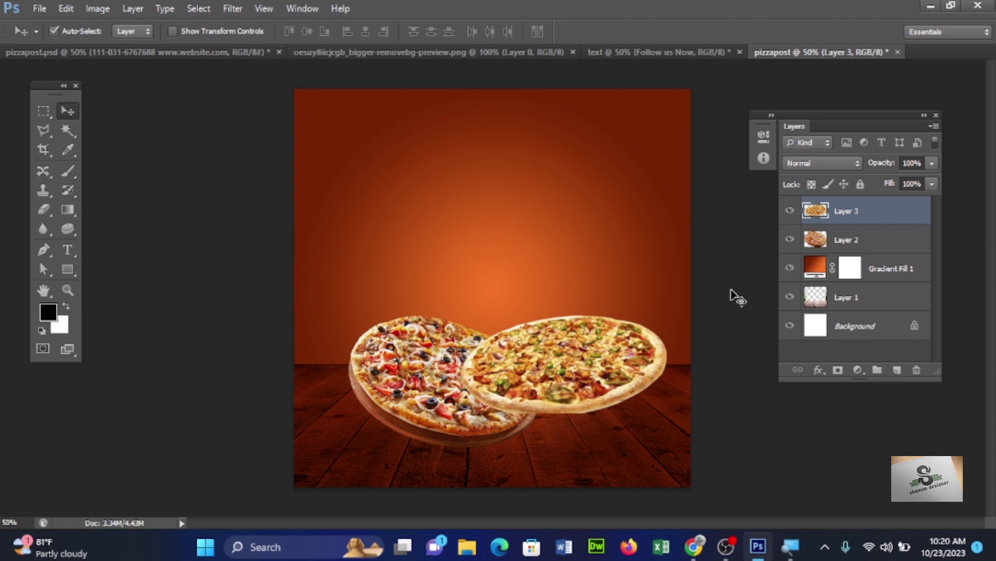
left_click(892, 239)
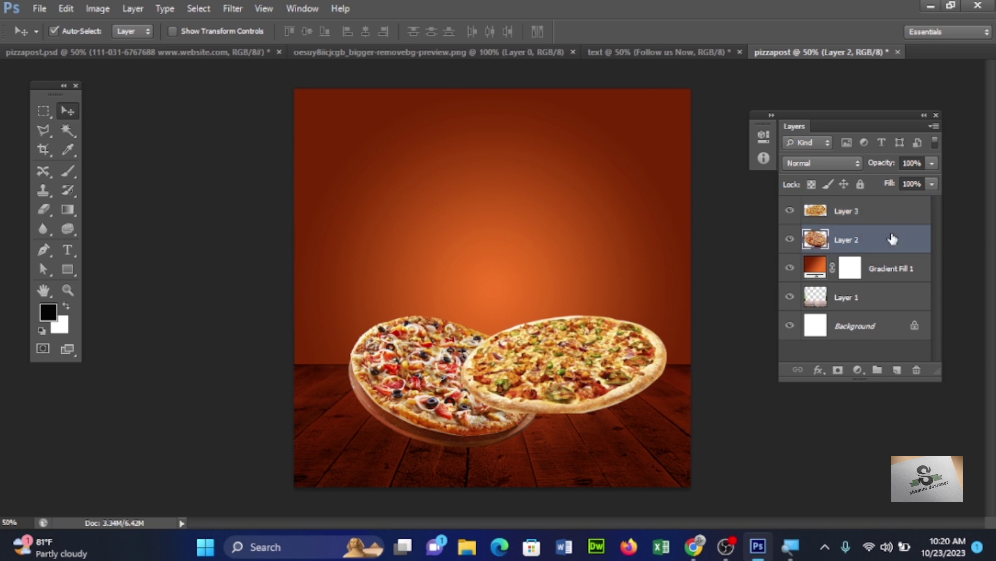
left_click_drag(892, 239, 889, 209)
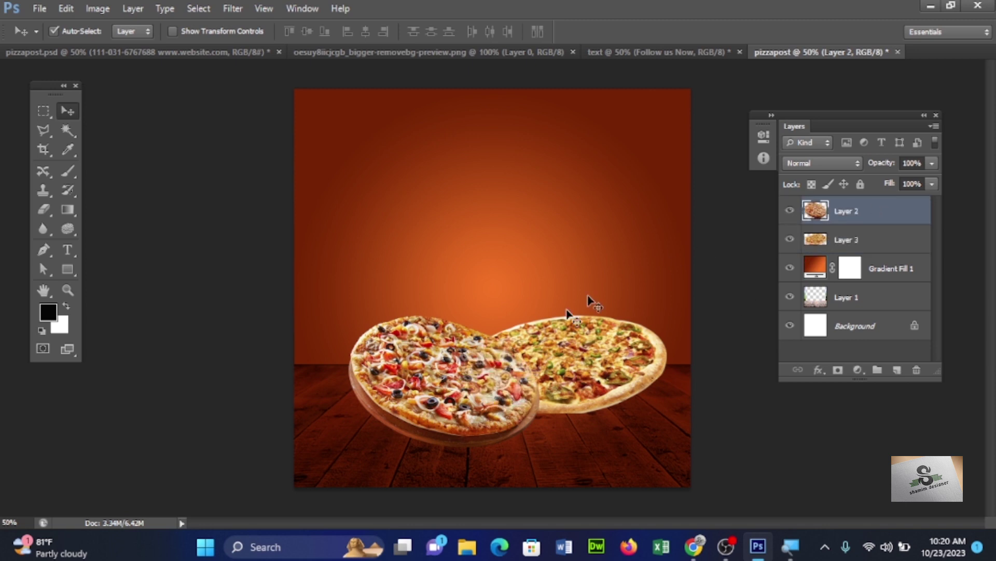
left_click_drag(594, 370, 590, 352)
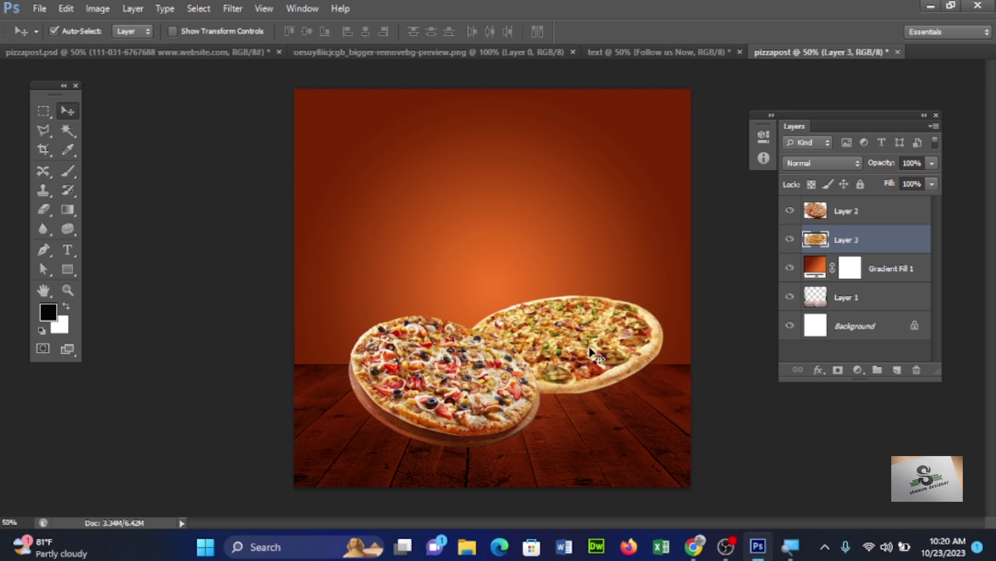
Tilt the second pizza about 19° and reshape it narrower and taller
key("ctrl+t")
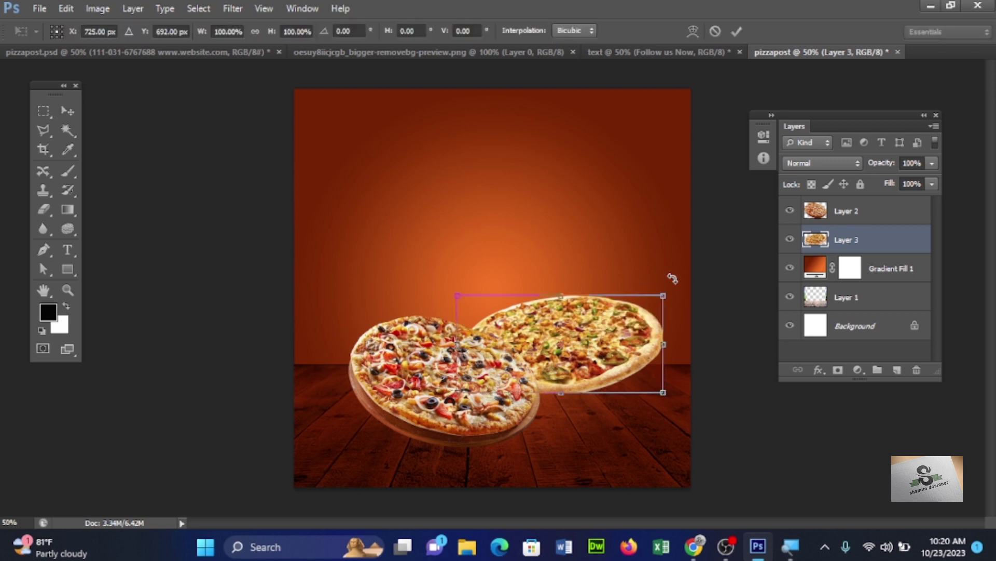
left_click_drag(669, 278, 641, 250)
left_click_drag(601, 335, 606, 315)
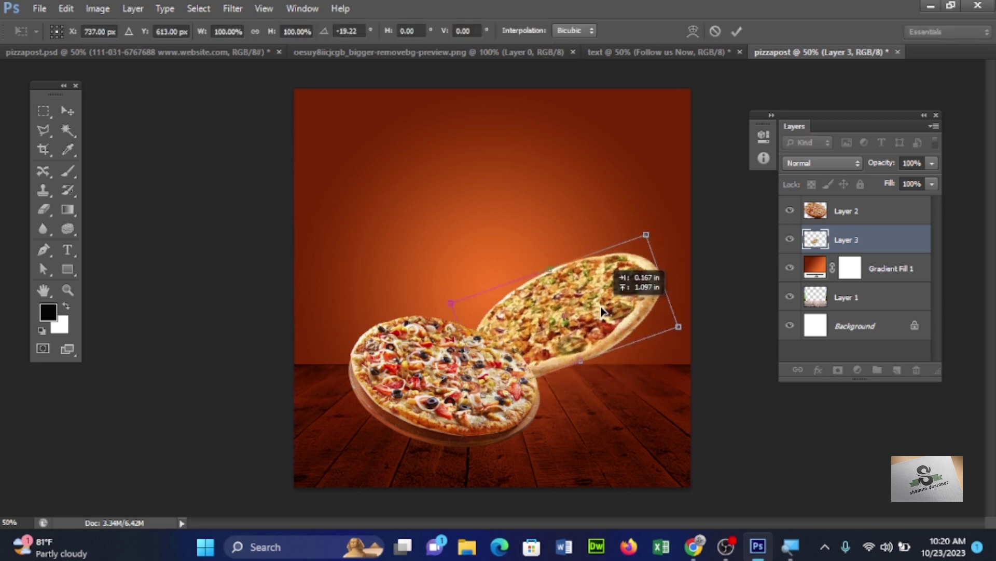
left_click_drag(605, 315, 593, 358)
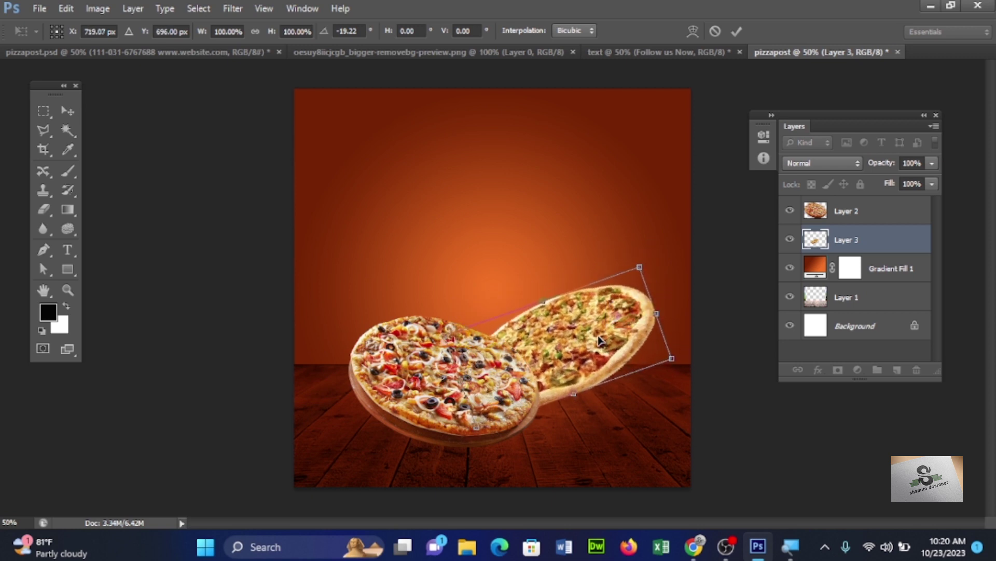
left_click_drag(640, 266, 628, 255)
mouse_move(597, 304)
left_mouse_down()
mouse_move(602, 323)
mouse_move(615, 322)
mouse_move(614, 338)
left_mouse_up()
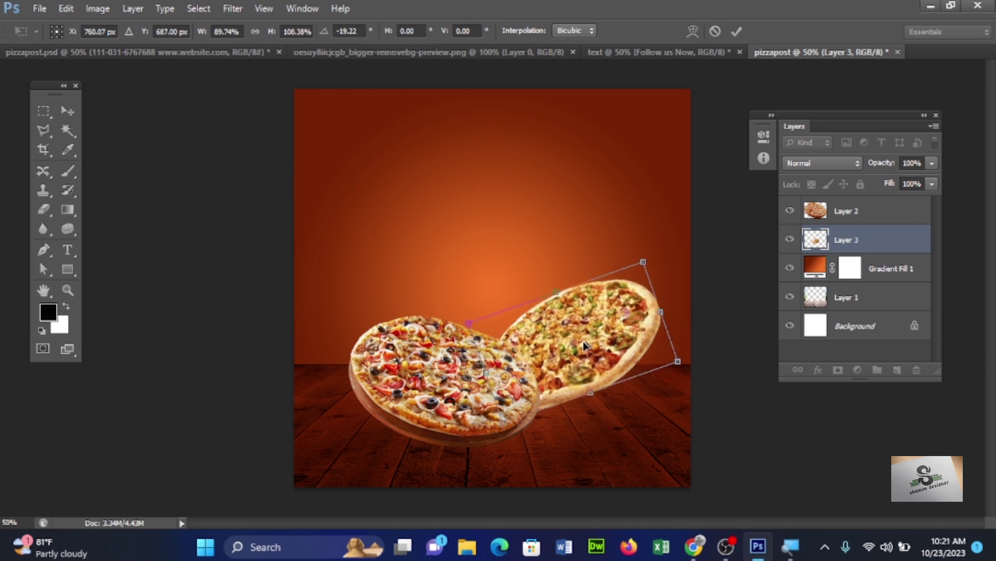
key("Return")
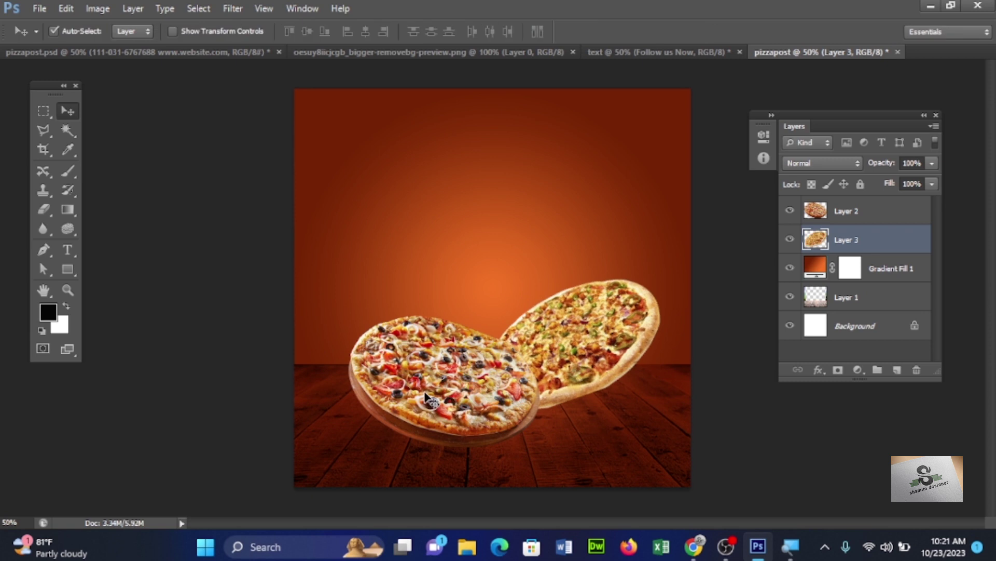
Reposition both pizzas so they rest on the wooden floor
left_click_drag(429, 397, 411, 388)
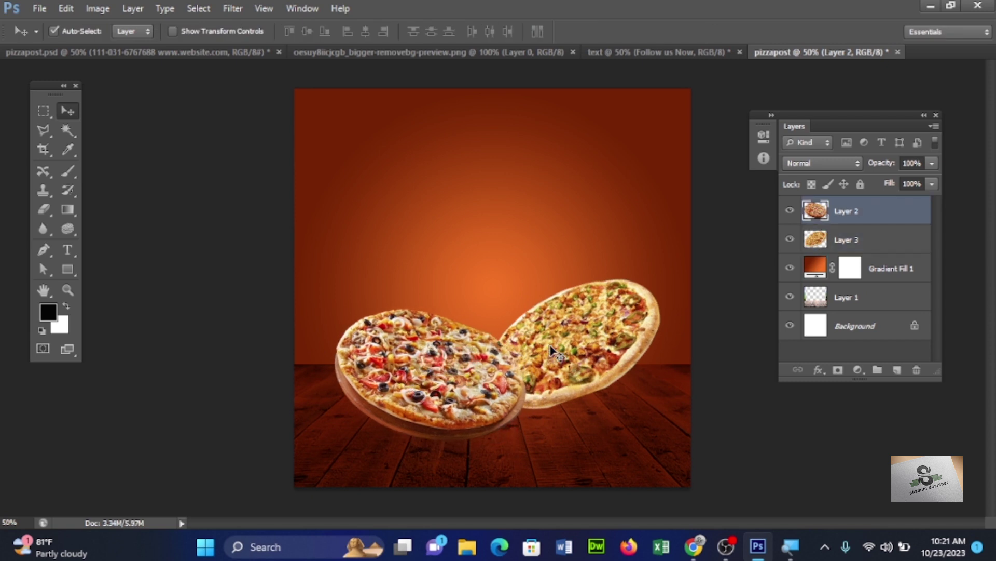
left_click_drag(563, 351, 566, 337)
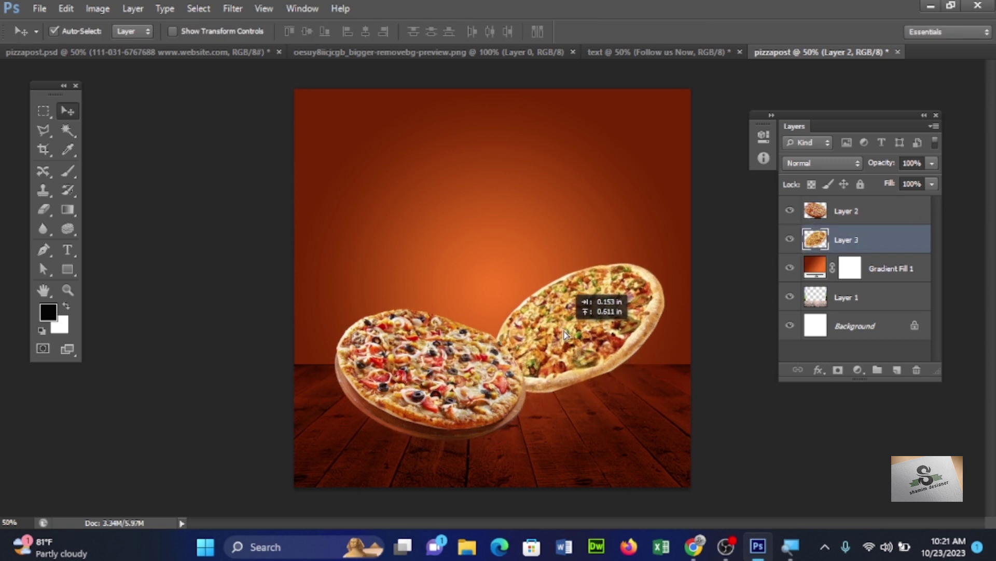
left_click_drag(567, 337, 566, 383)
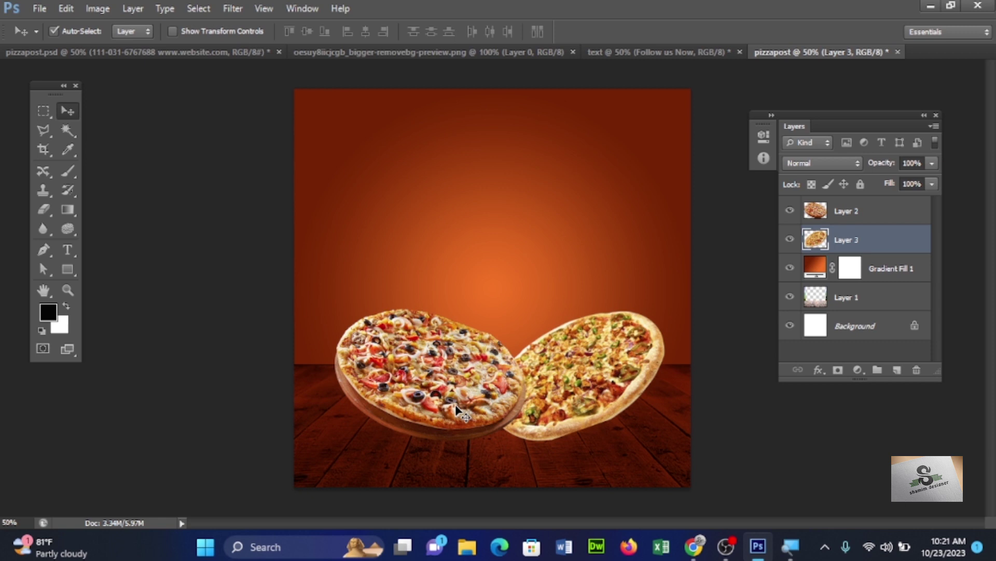
left_click_drag(457, 410, 452, 418)
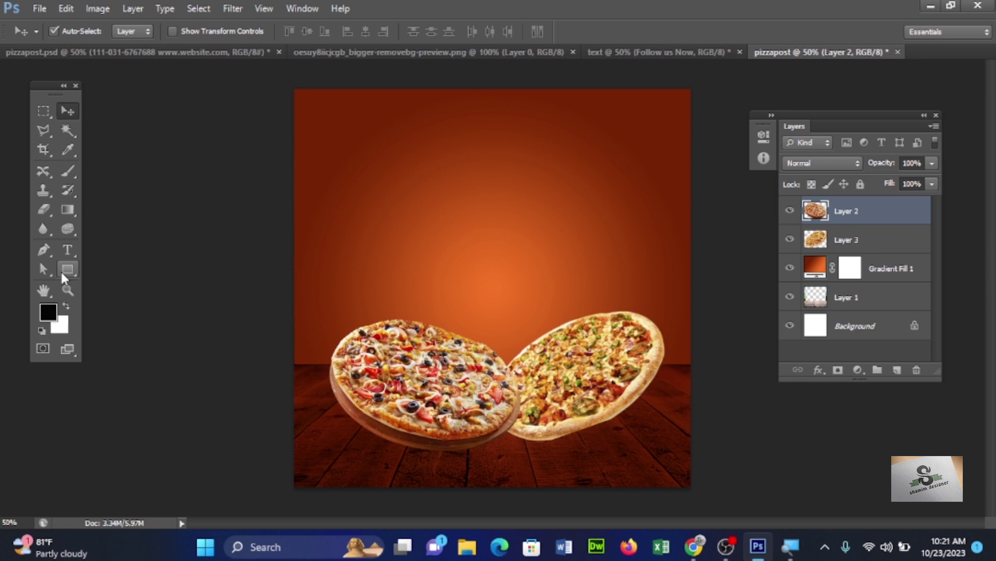
left_click_drag(62, 271, 123, 278)
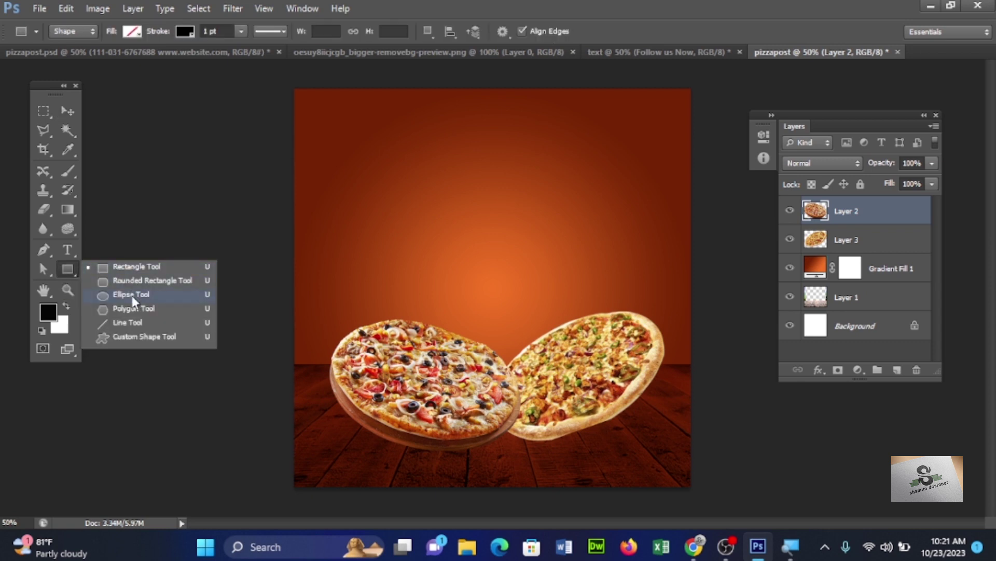
Draw a 472 × 200 px black ellipse with no stroke under the left pizza
left_click(132, 295)
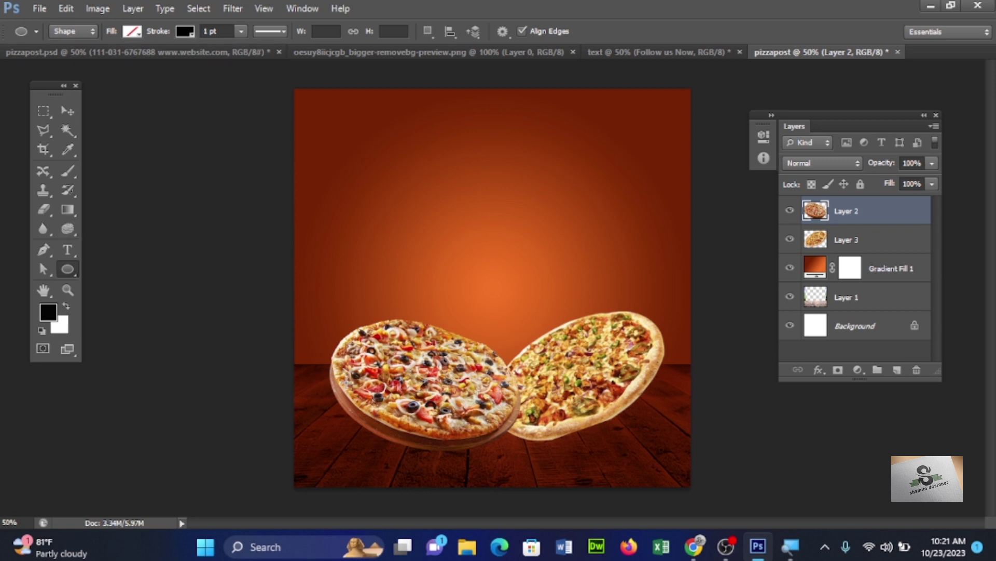
left_click_drag(370, 402, 516, 446)
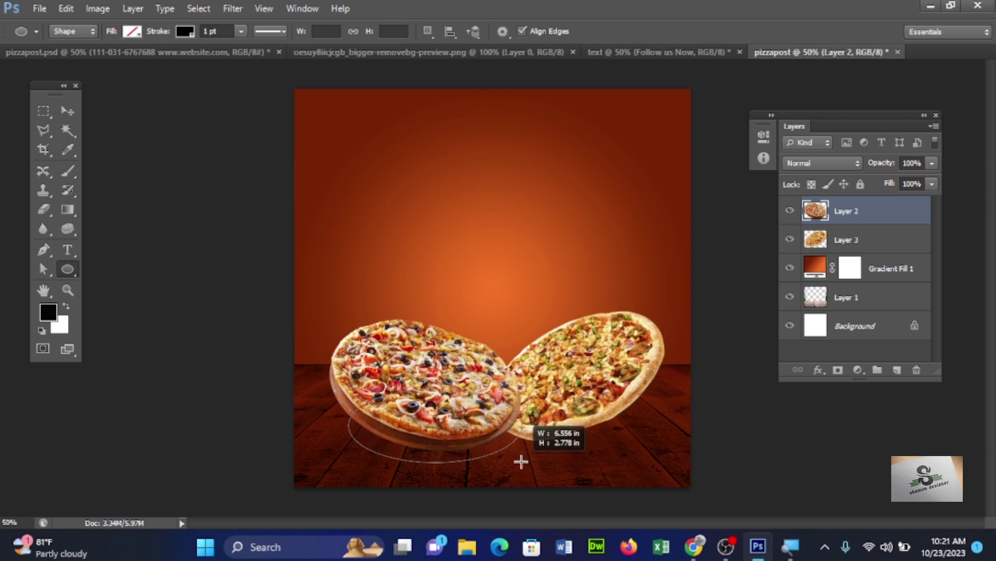
left_click_drag(515, 446, 521, 460)
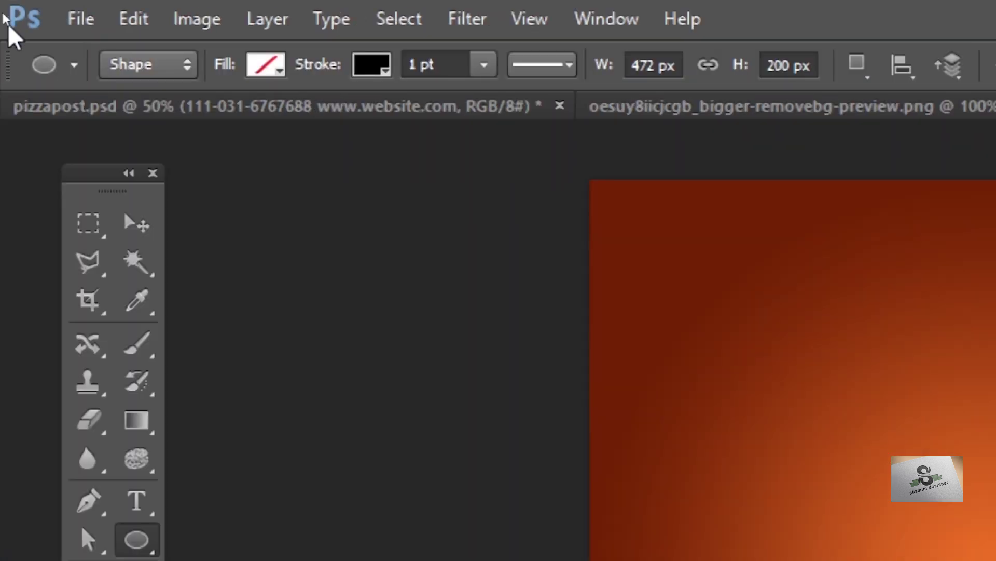
left_click(381, 68)
left_click(248, 122)
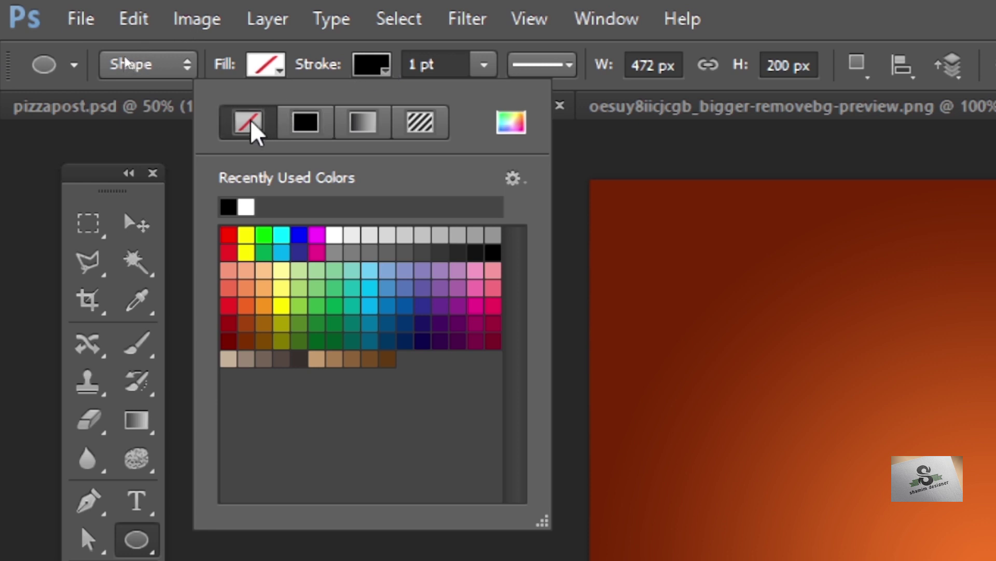
left_click(279, 68)
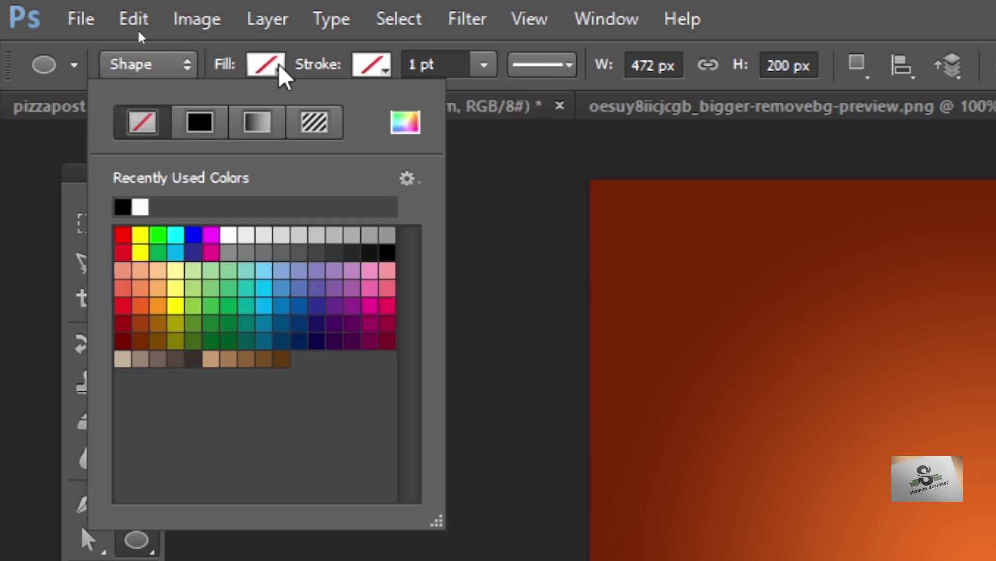
left_click(196, 127)
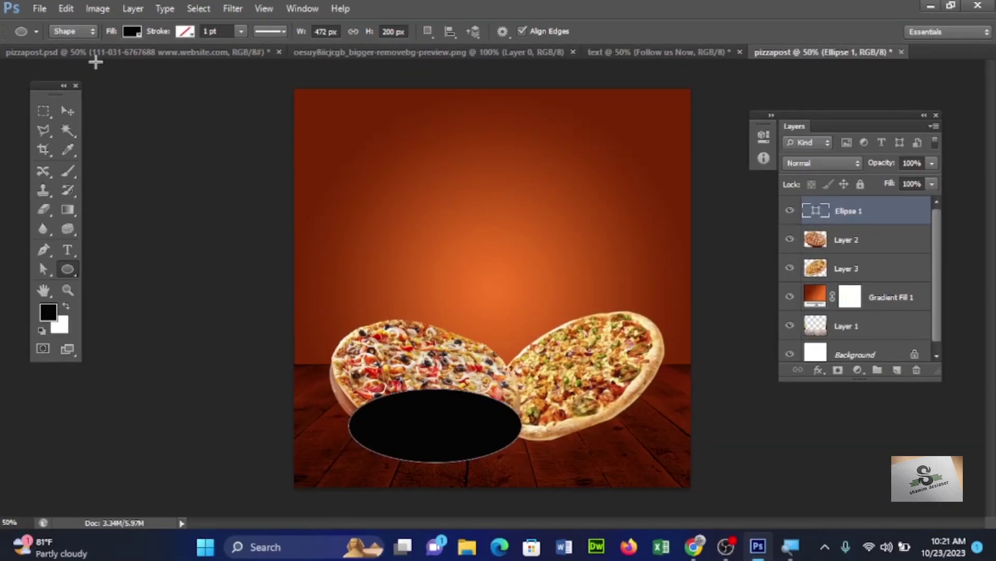
left_click(68, 113)
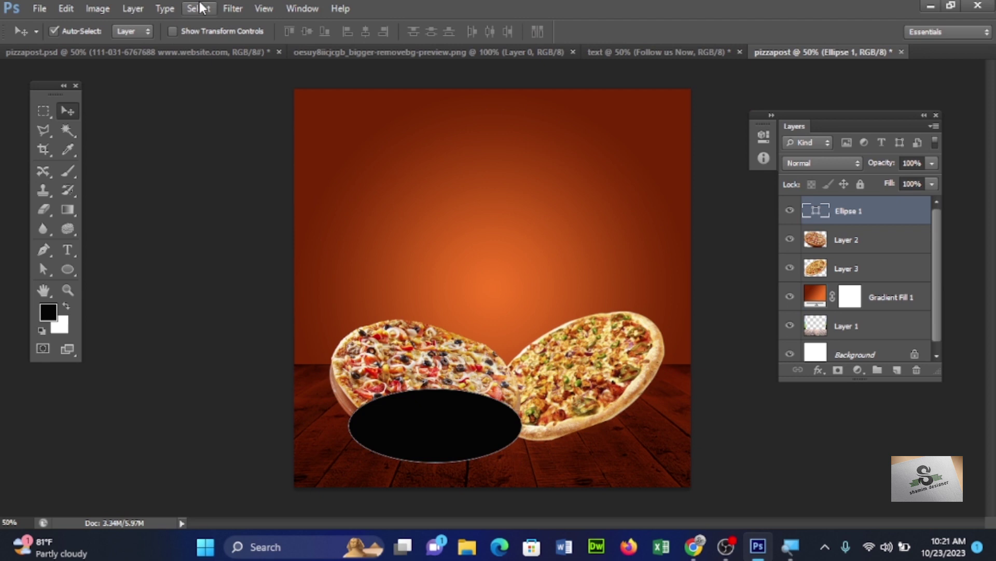
Rasterize Ellipse 1, Gaussian-blur it at about 40 px radius, and move Layer 2 above it
left_click(232, 11)
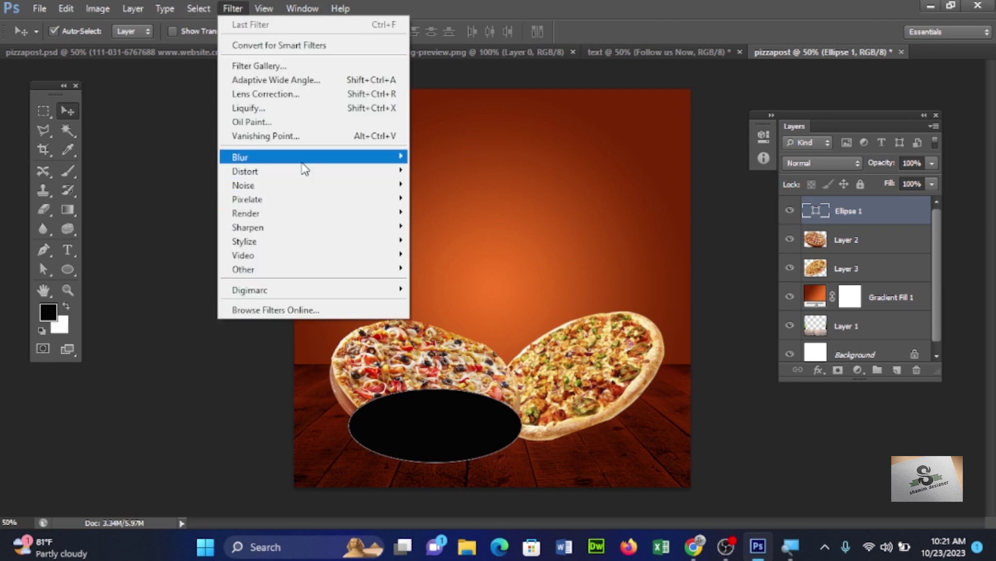
mouse_move(240, 157)
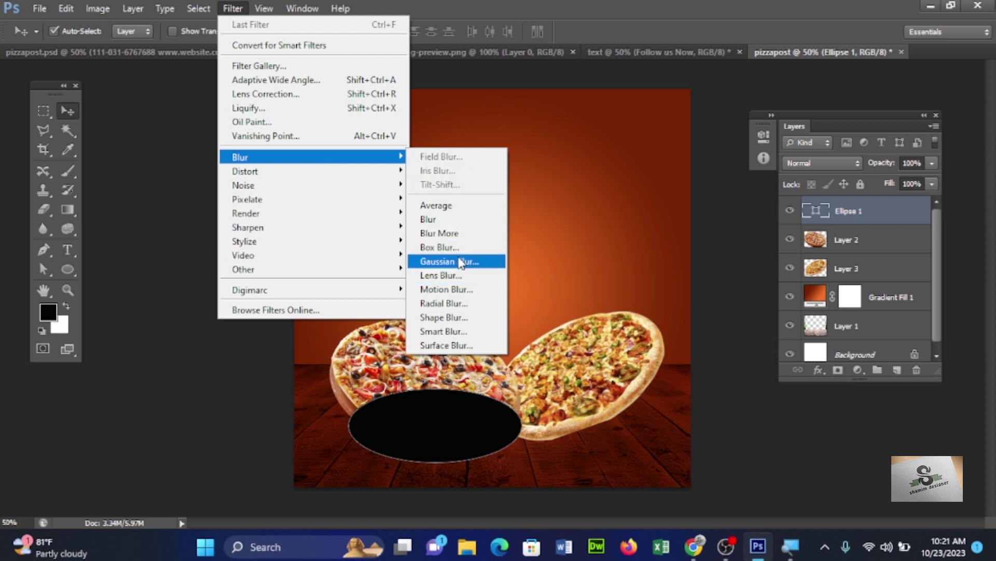
left_click(458, 258)
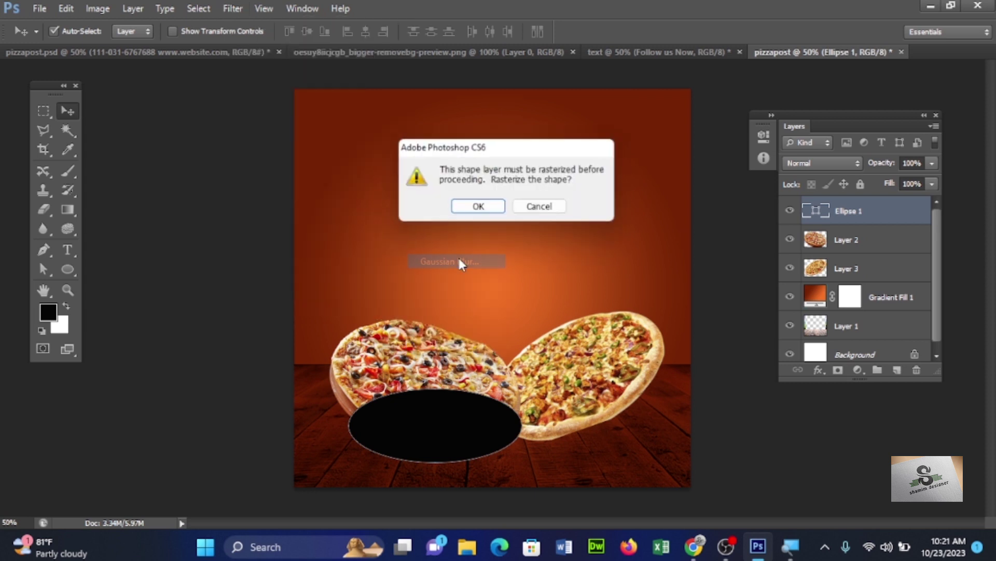
left_click(461, 212)
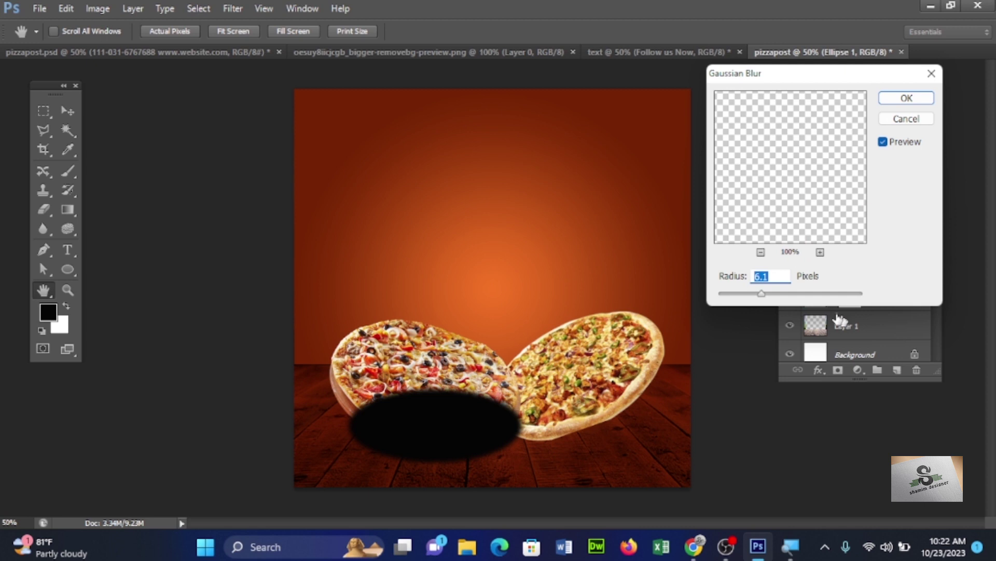
left_click_drag(762, 294, 793, 296)
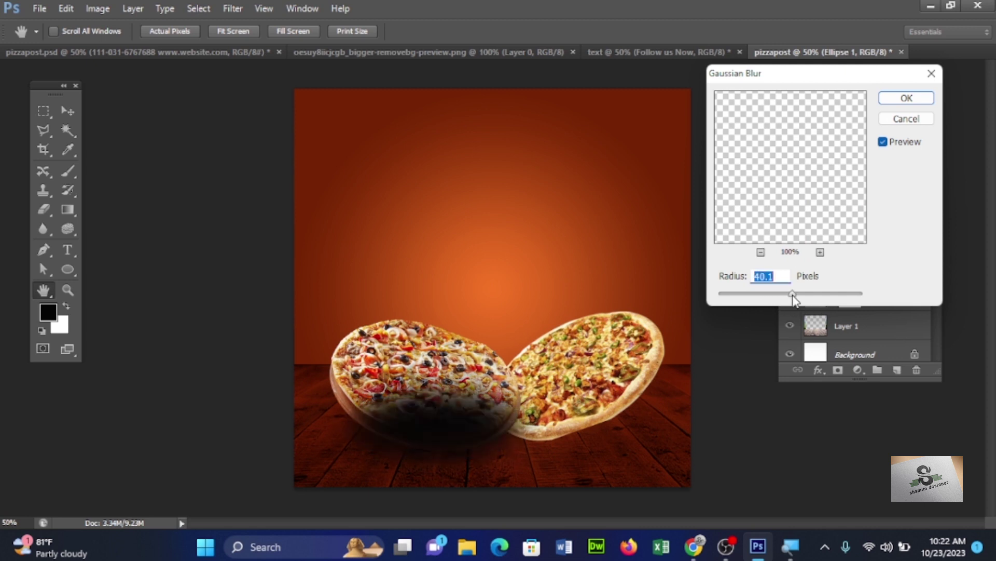
left_click(906, 99)
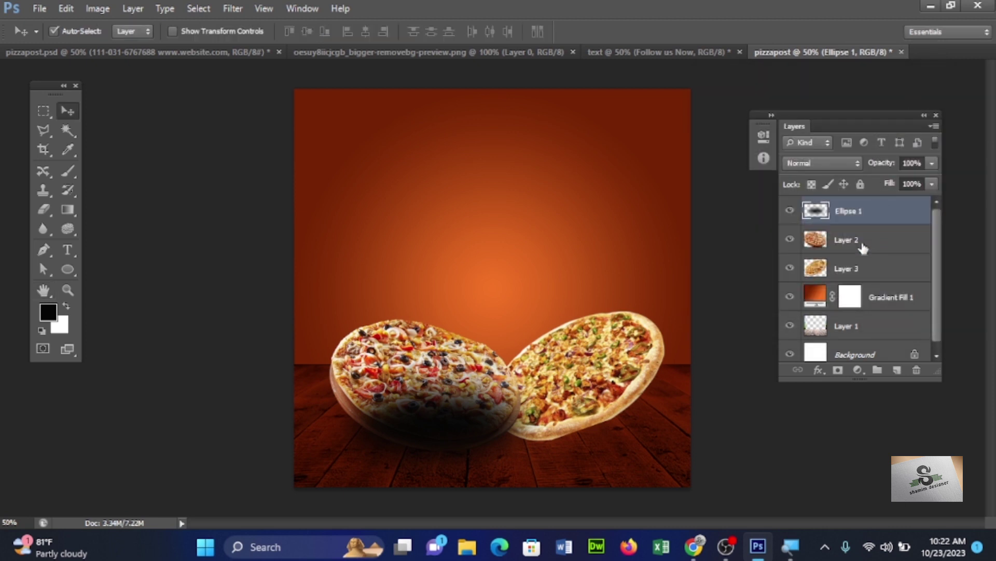
left_click_drag(853, 245, 845, 210)
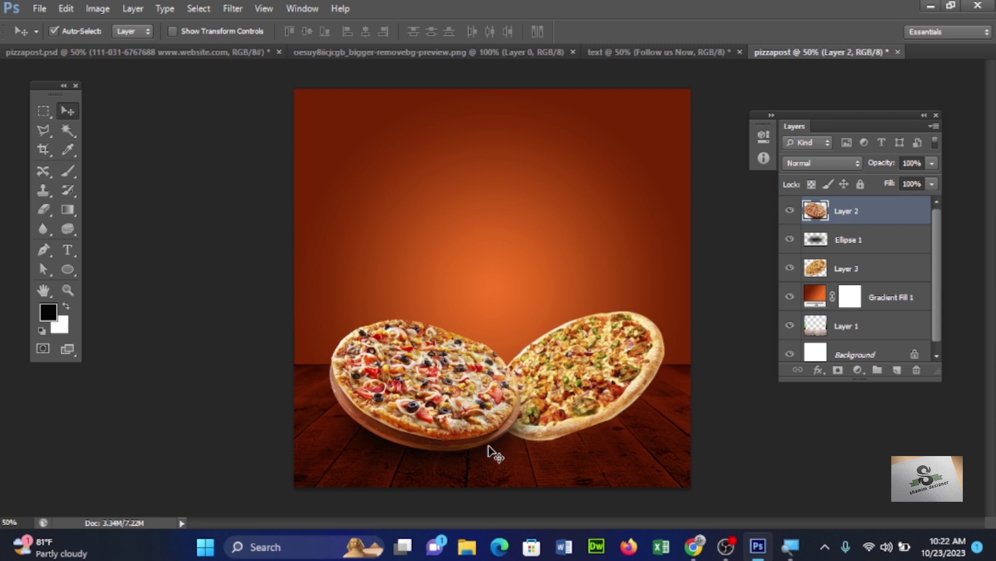
left_click(854, 244)
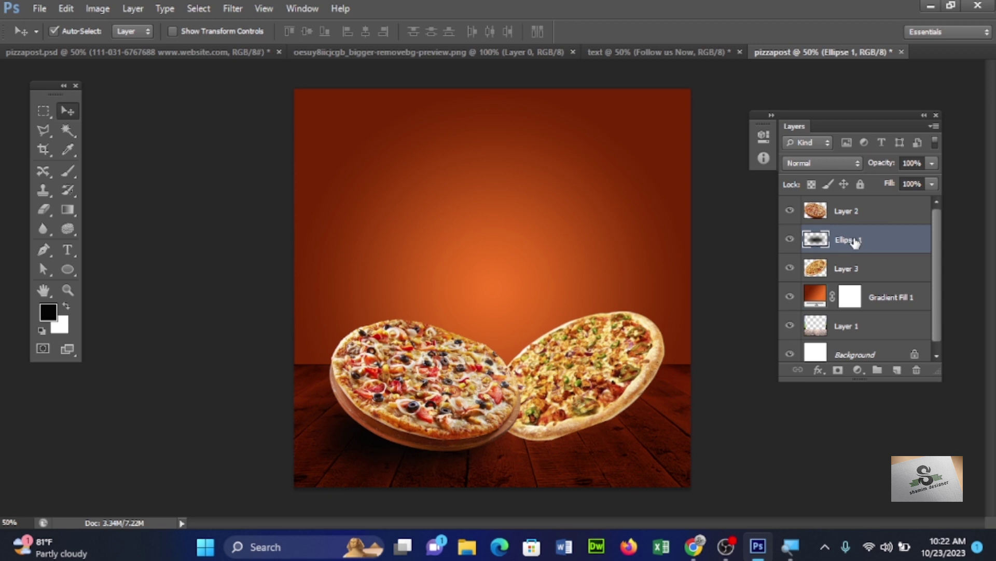
Duplicate Ellipse 1, slide the copy under the right pizza, and raise Layer 3 above it
key("ctrl+j")
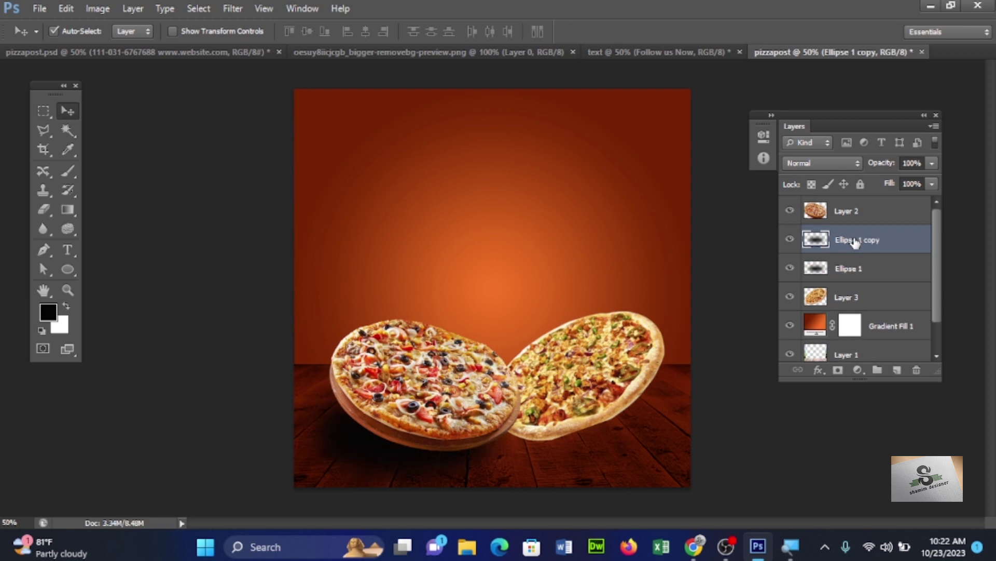
left_click_drag(403, 459, 537, 455)
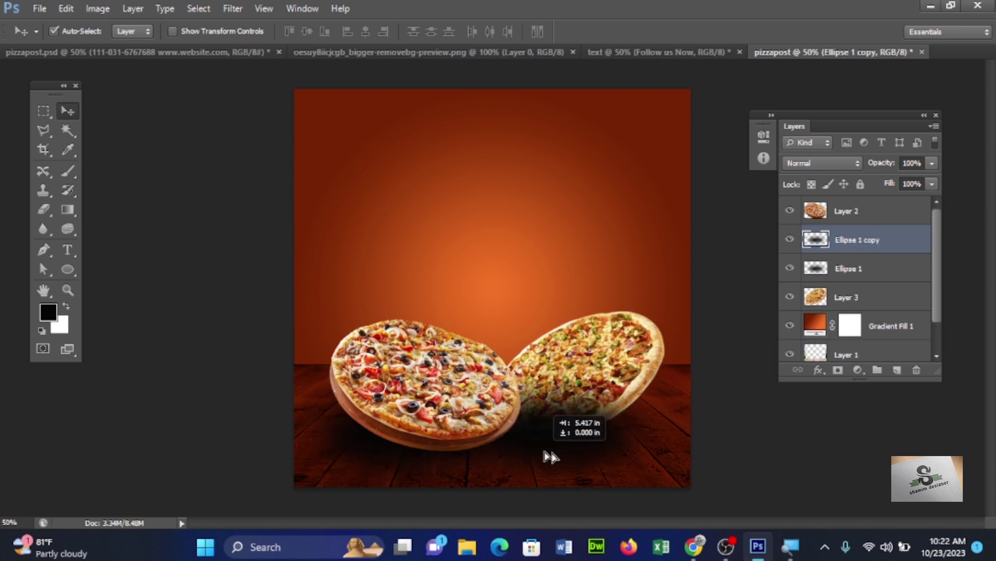
left_click_drag(538, 455, 596, 445)
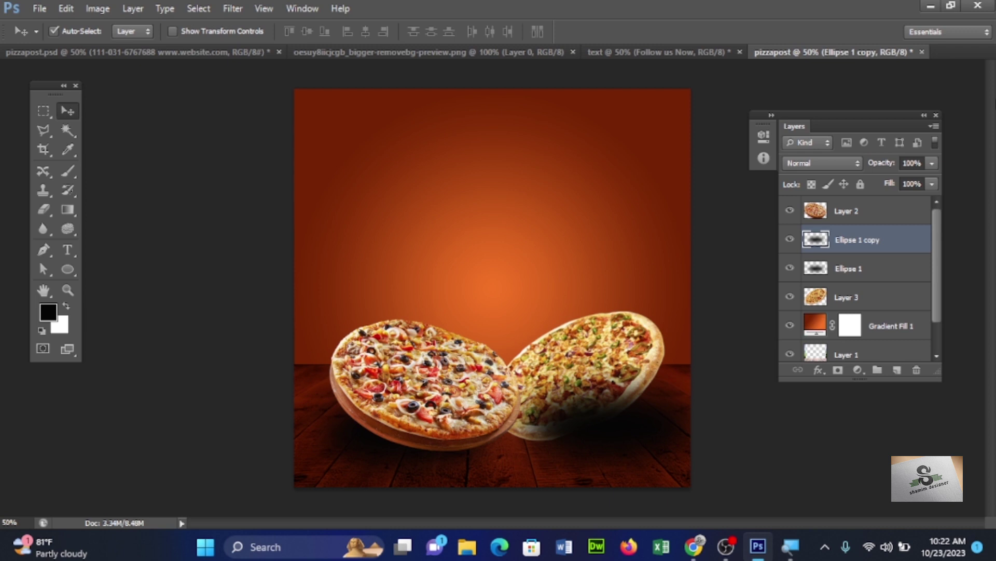
left_click_drag(875, 297, 876, 233)
left_click_drag(625, 461, 607, 438)
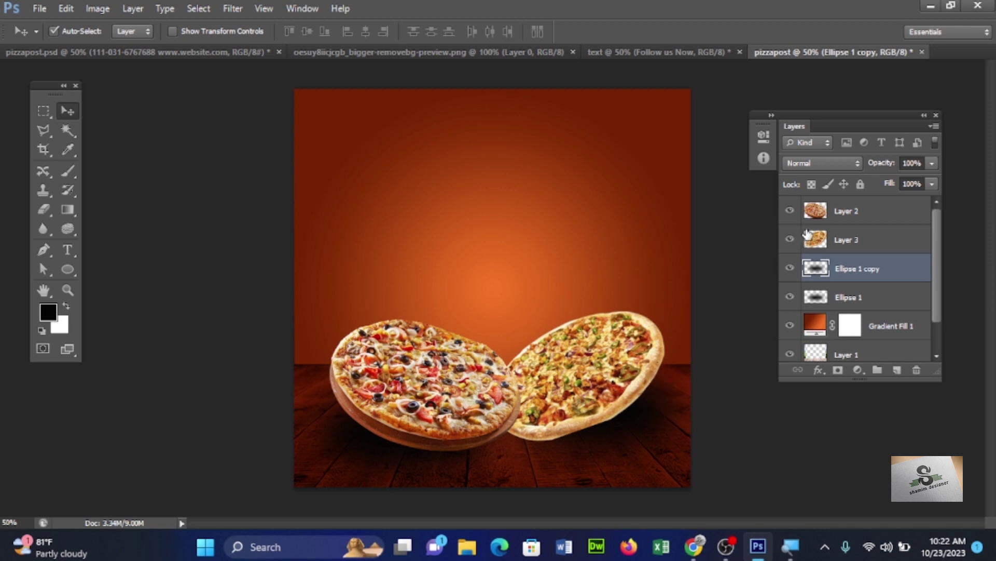
left_click(862, 211)
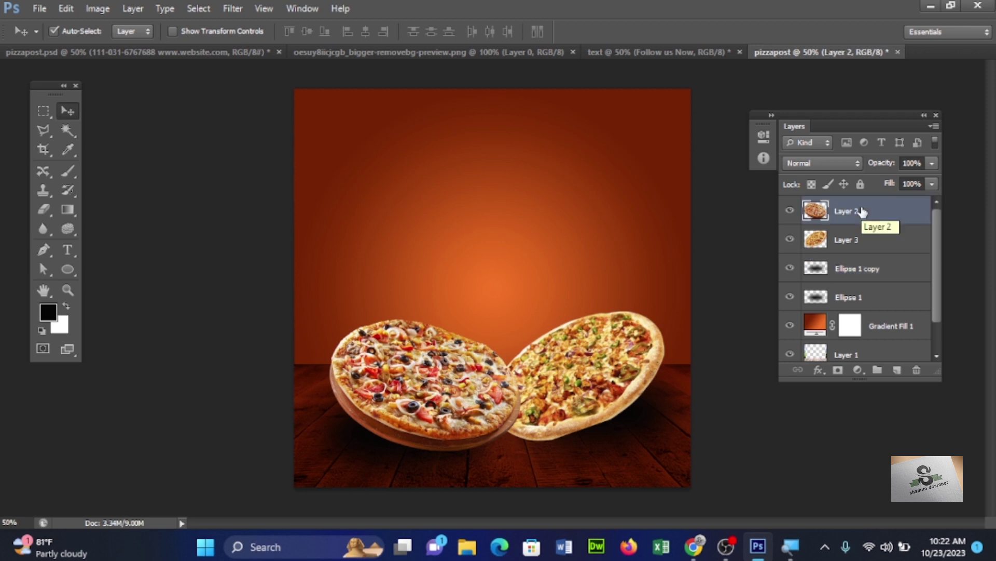
Select Layer 2, Layer 3, Ellipse 1 copy and Ellipse 1, and group them
left_click(860, 242, "shift")
left_click(847, 273, "shift")
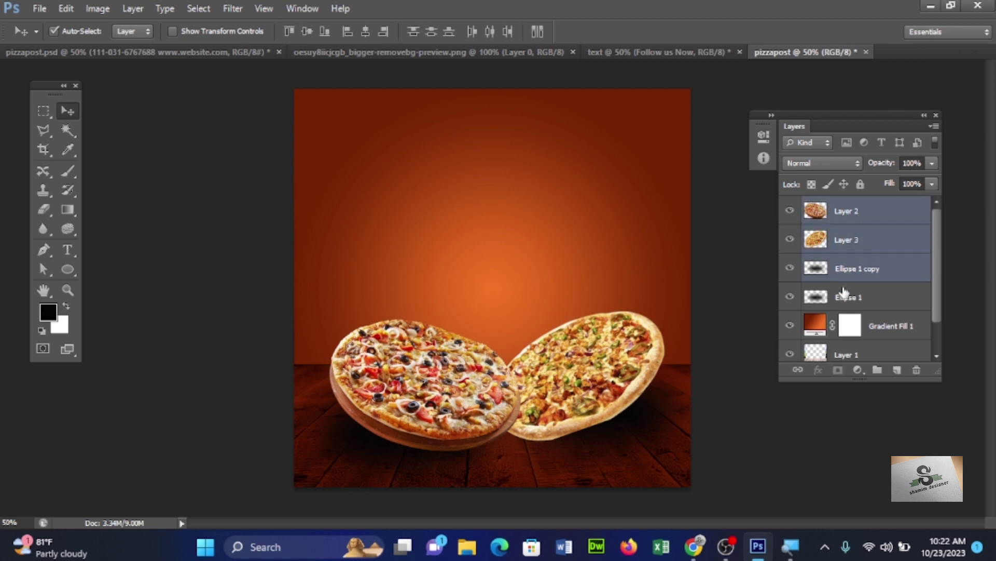
left_click(844, 299, "shift")
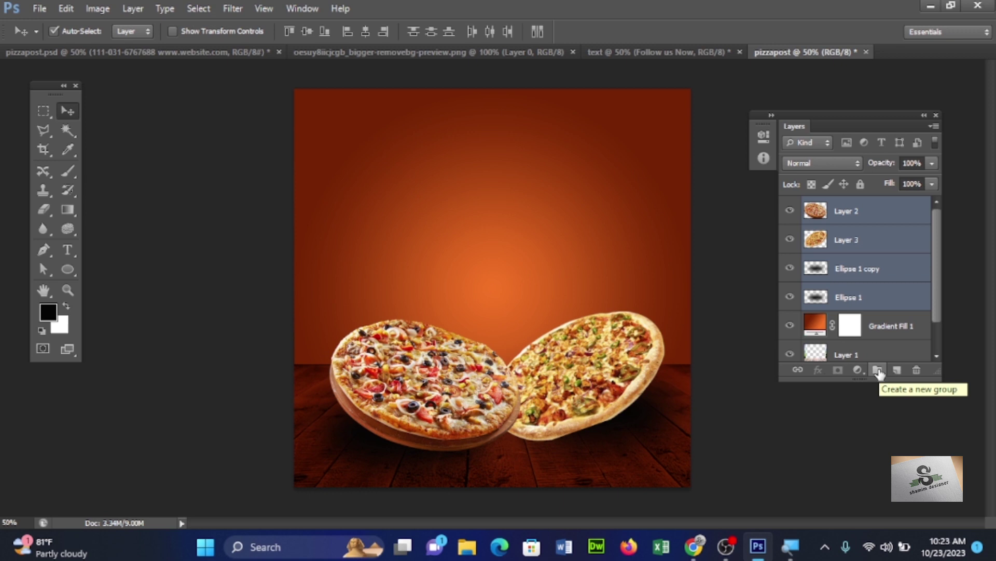
left_click(878, 371)
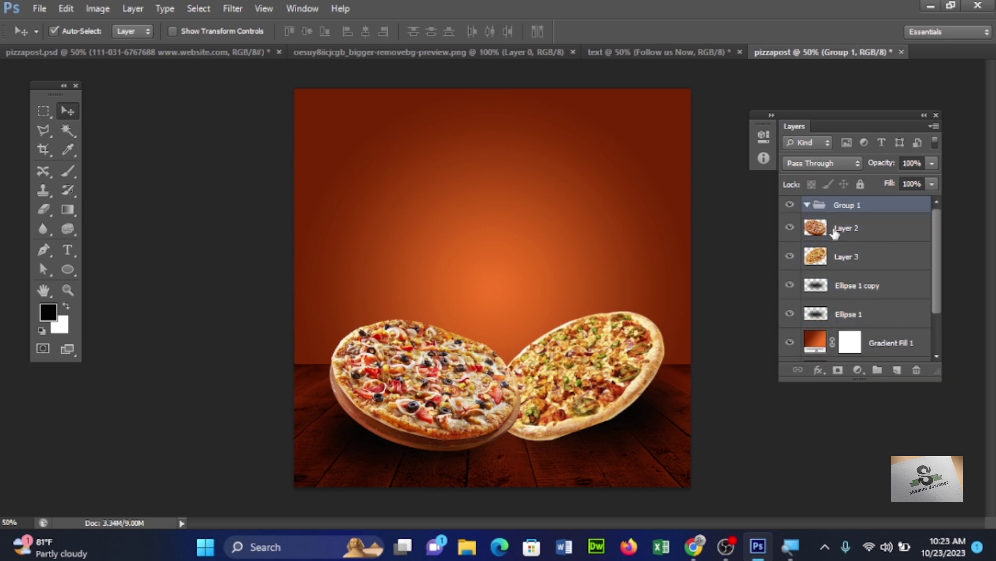
Arrange both pizzas and shadows inside Group 1, collapse it and toggle its visibility
left_click_drag(837, 232, 856, 208)
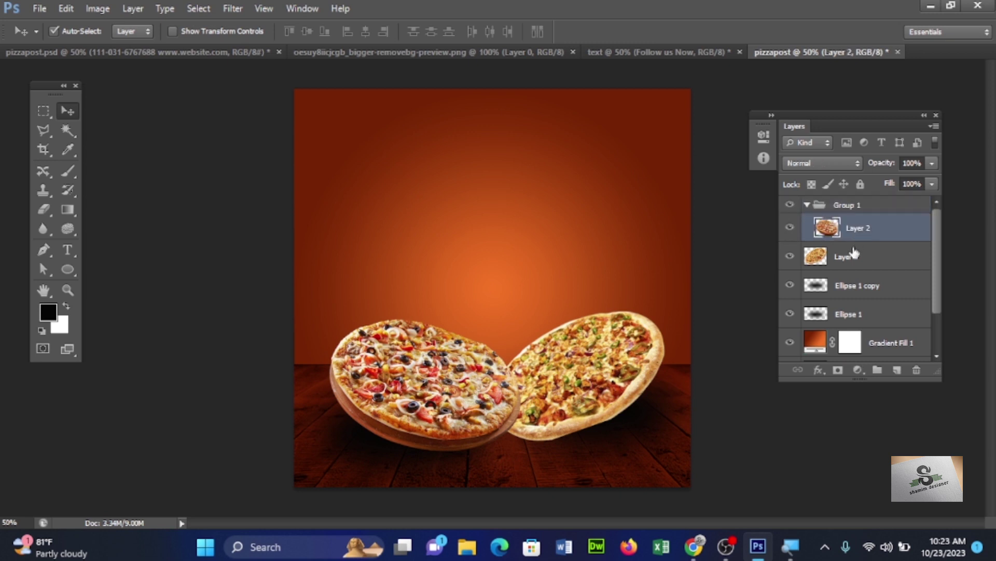
mouse_move(853, 258)
left_mouse_down()
mouse_move(874, 229)
mouse_move(861, 244)
left_mouse_up()
mouse_move(844, 290)
left_mouse_down()
mouse_move(869, 262)
mouse_move(870, 273)
left_mouse_up()
left_click_drag(862, 313, 881, 286)
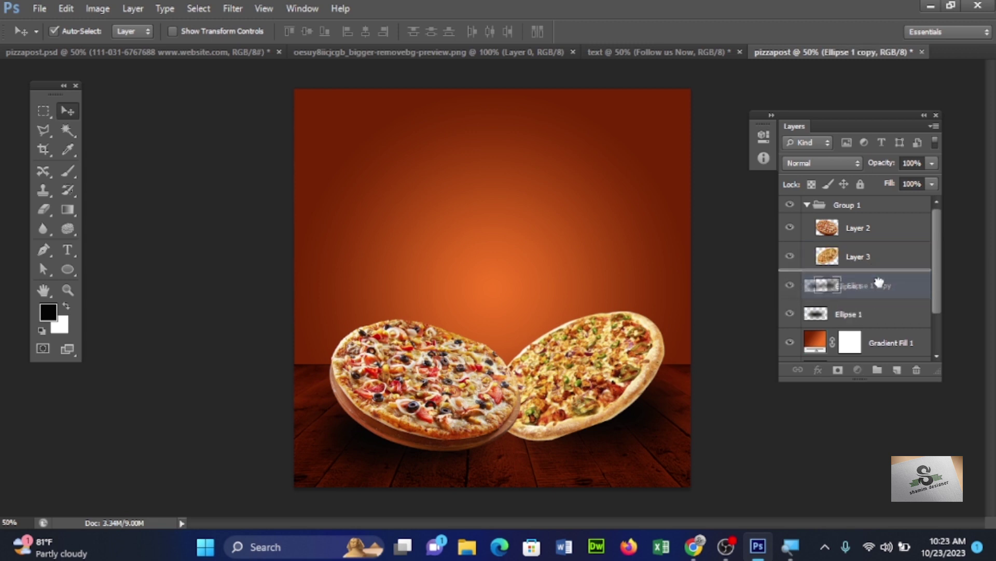
left_click(808, 207)
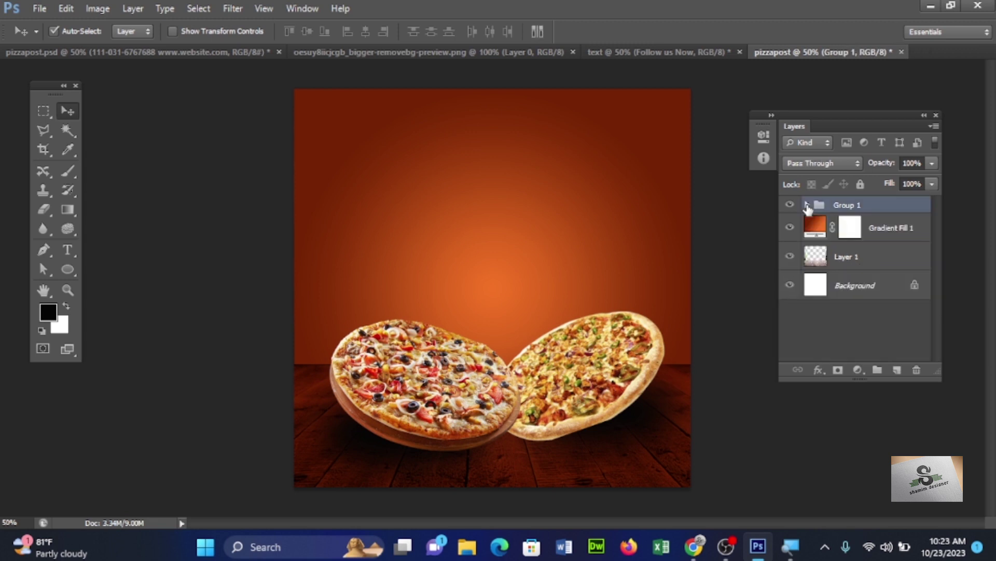
left_click(790, 205)
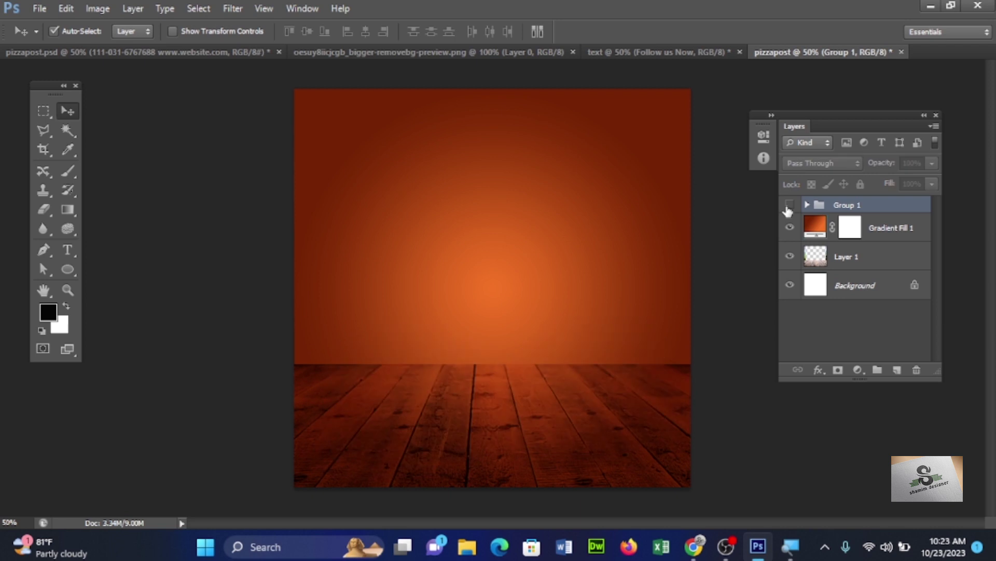
left_click(789, 206)
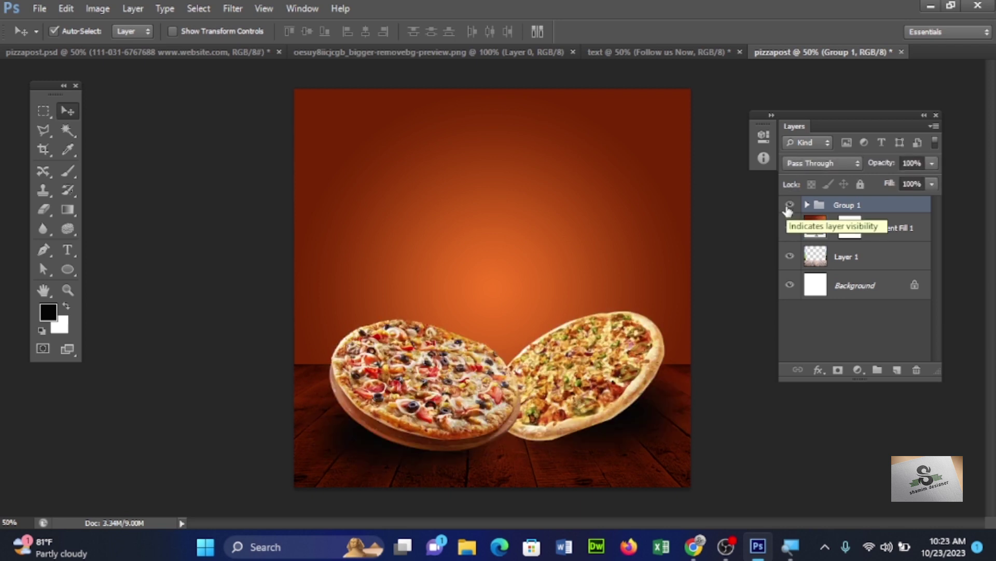
Compare the text reference with the pizza image, then close the pizza image
left_click(611, 49)
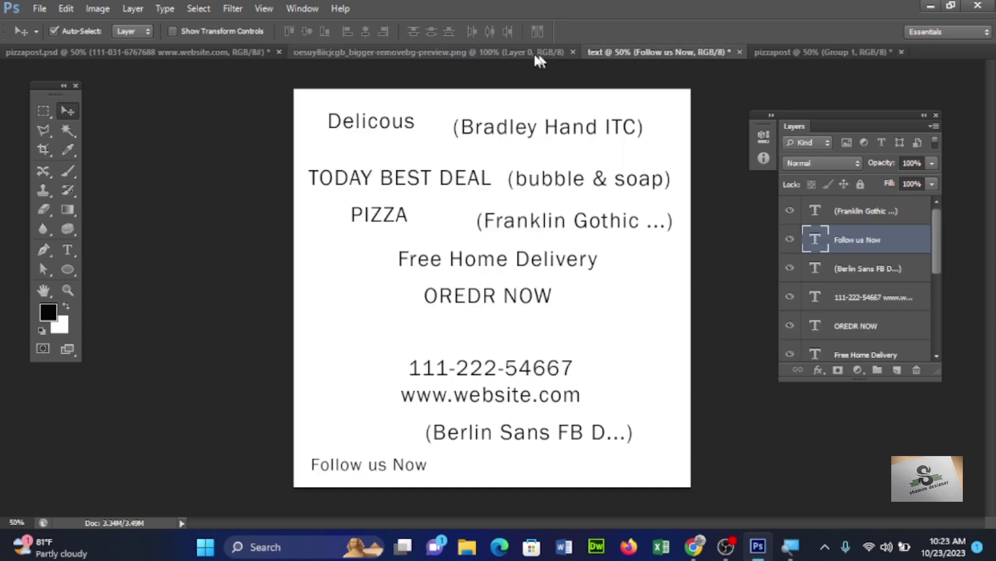
left_click(491, 50)
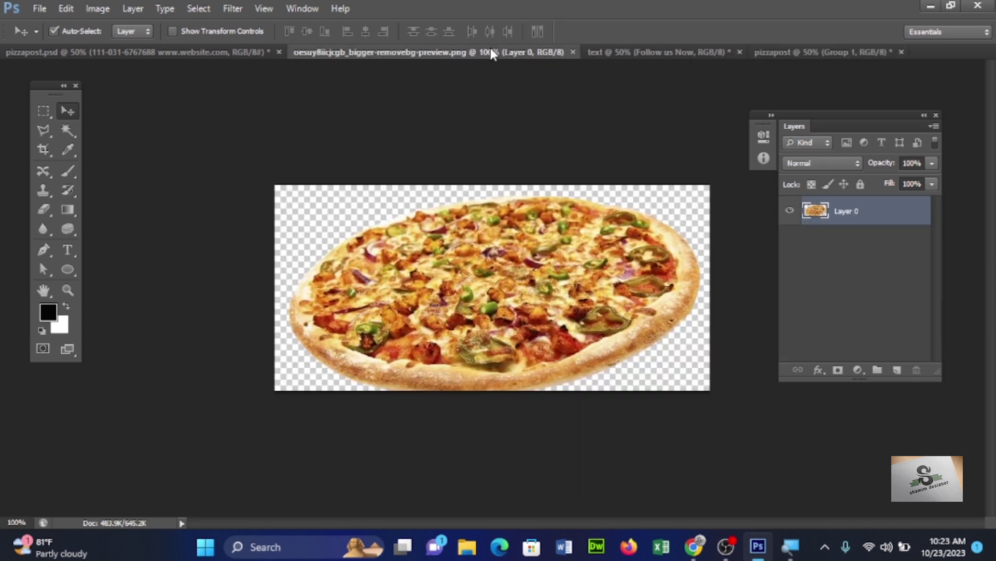
left_click(649, 51)
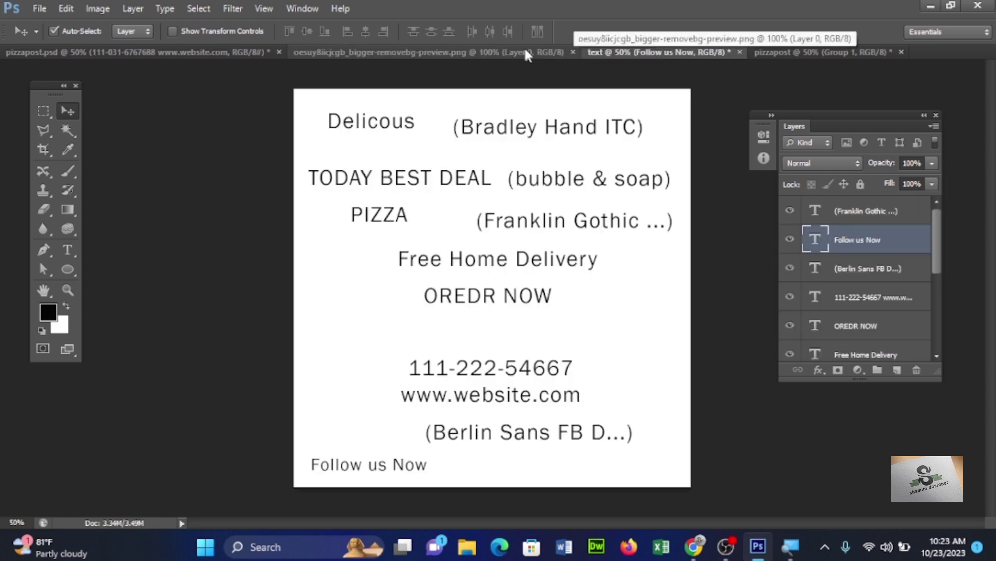
left_click(525, 51)
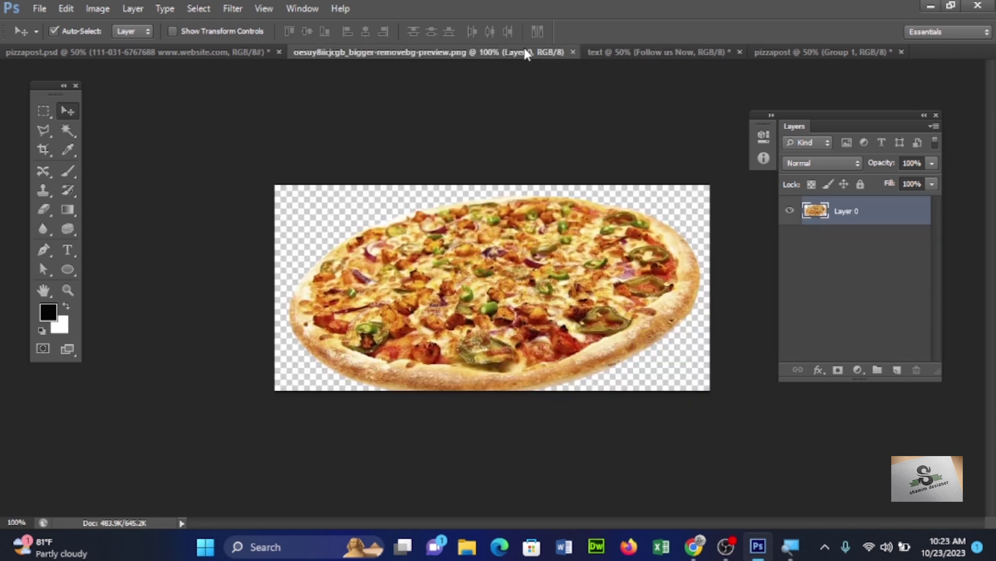
left_click(573, 52)
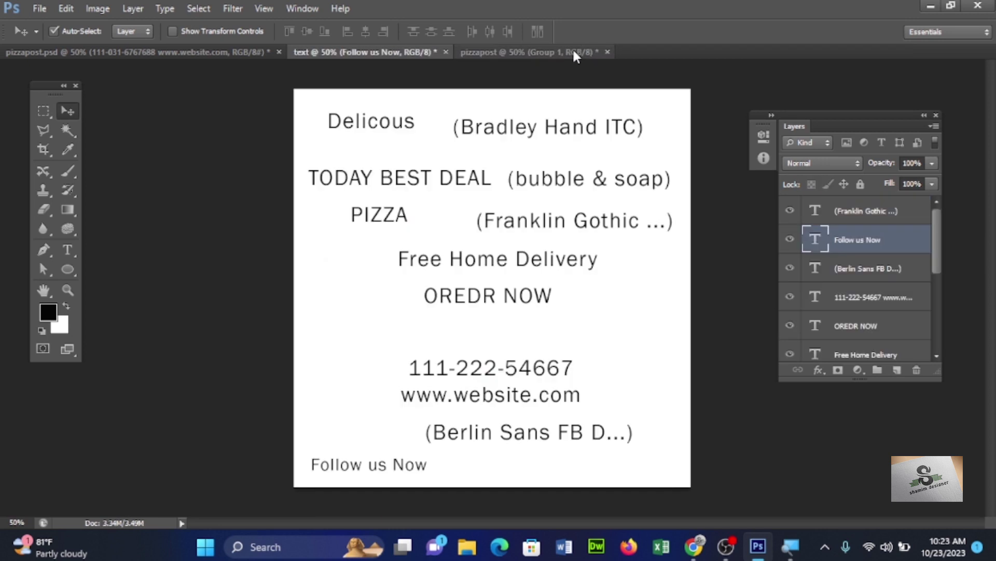
Open spoon-removebg-preview.png and place the spoon as Layer 4 in the poster's top-right corner
left_click(39, 9)
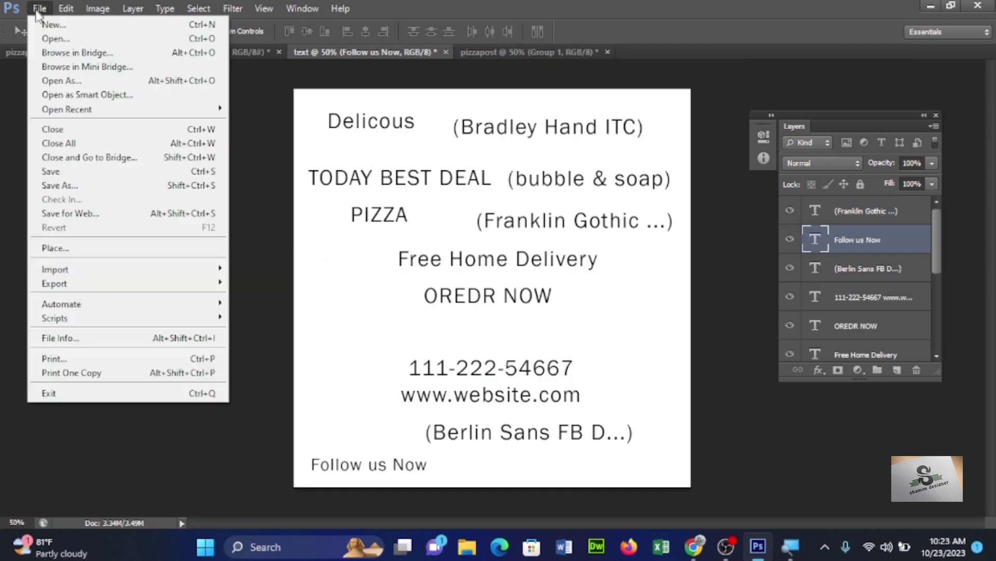
left_click(49, 43)
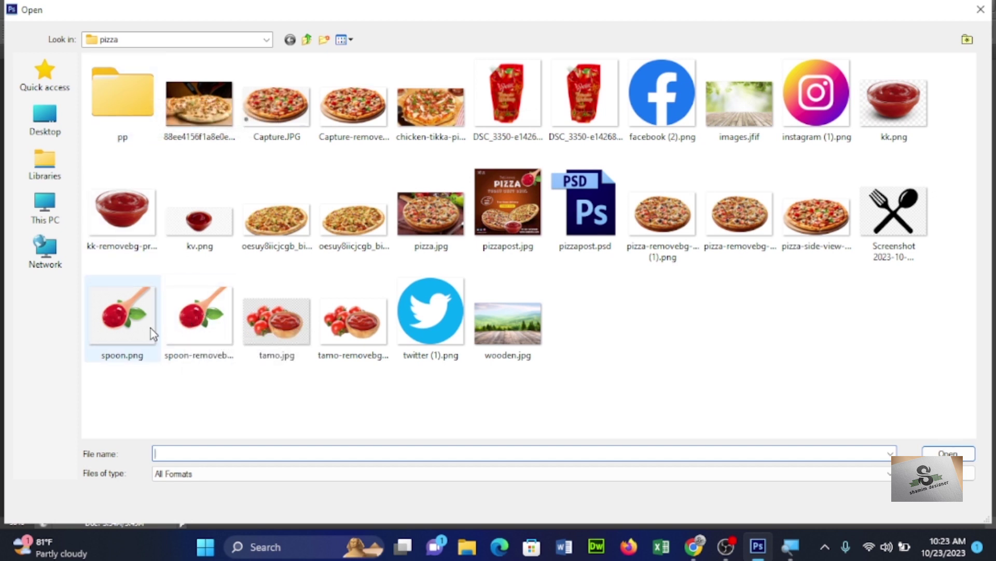
left_click(188, 332)
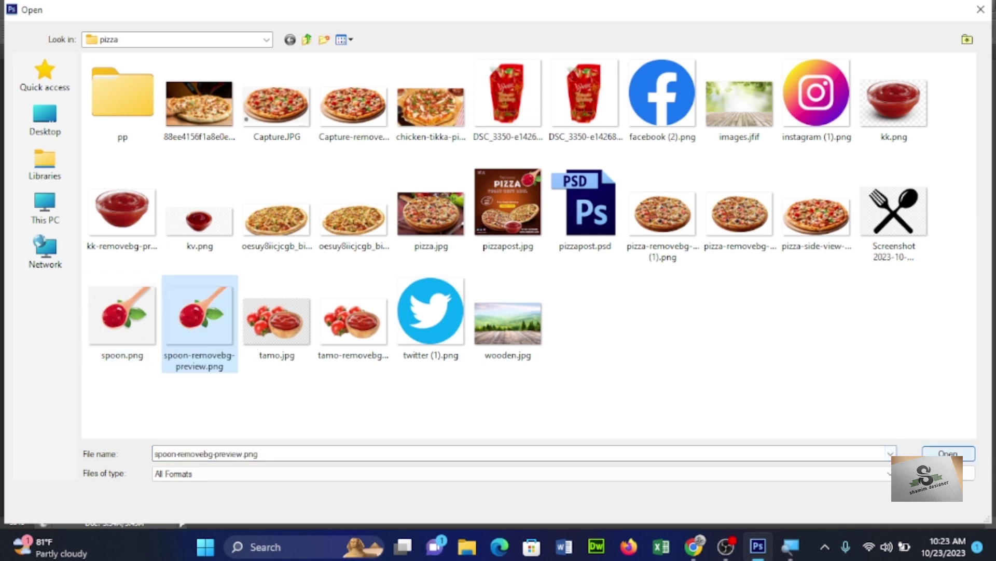
left_click(948, 453)
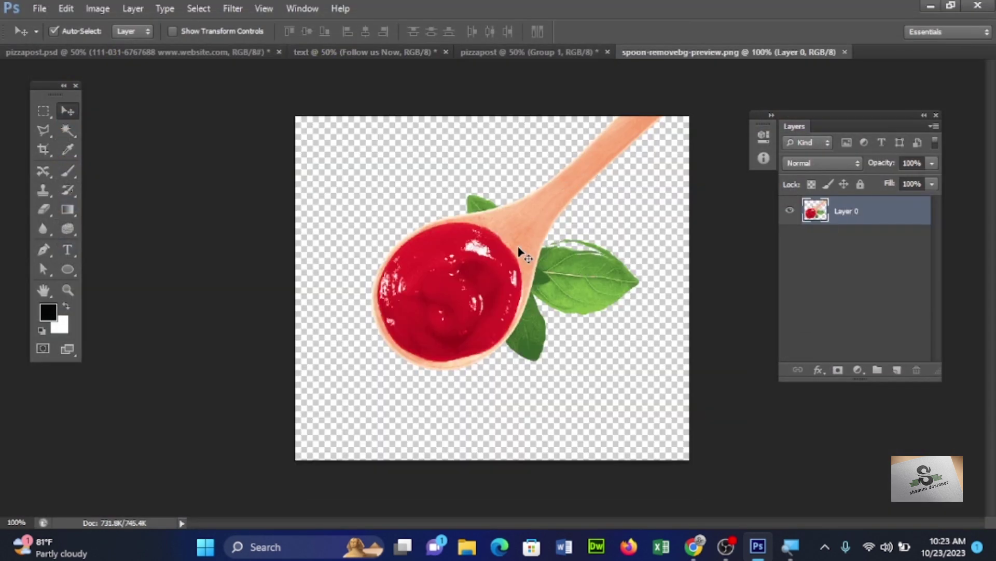
mouse_move(514, 253)
left_mouse_down()
mouse_move(259, 77)
mouse_move(501, 50)
mouse_move(506, 74)
left_mouse_up()
mouse_move(522, 211)
left_mouse_down()
mouse_move(645, 138)
mouse_move(626, 139)
left_mouse_up()
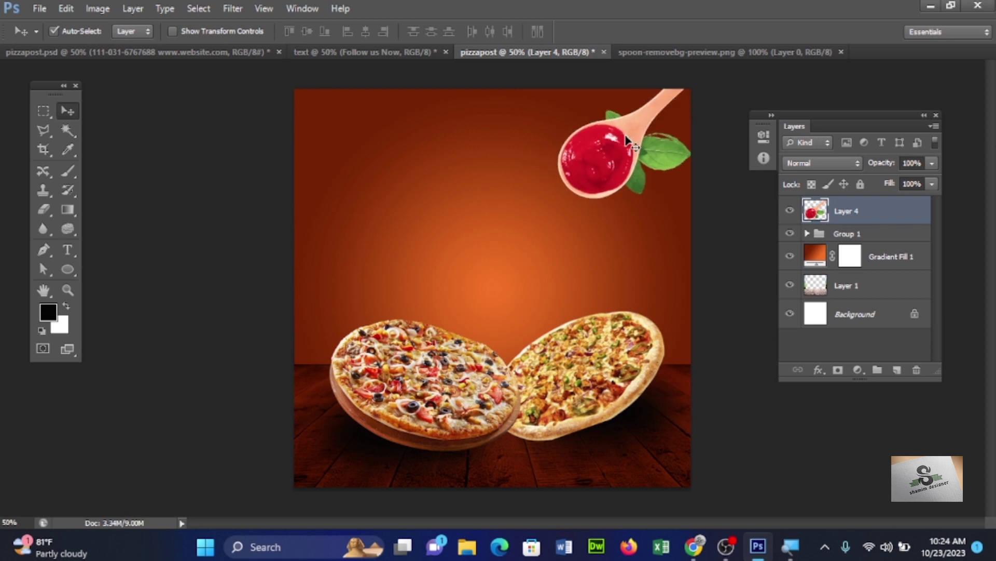
left_click(38, 8)
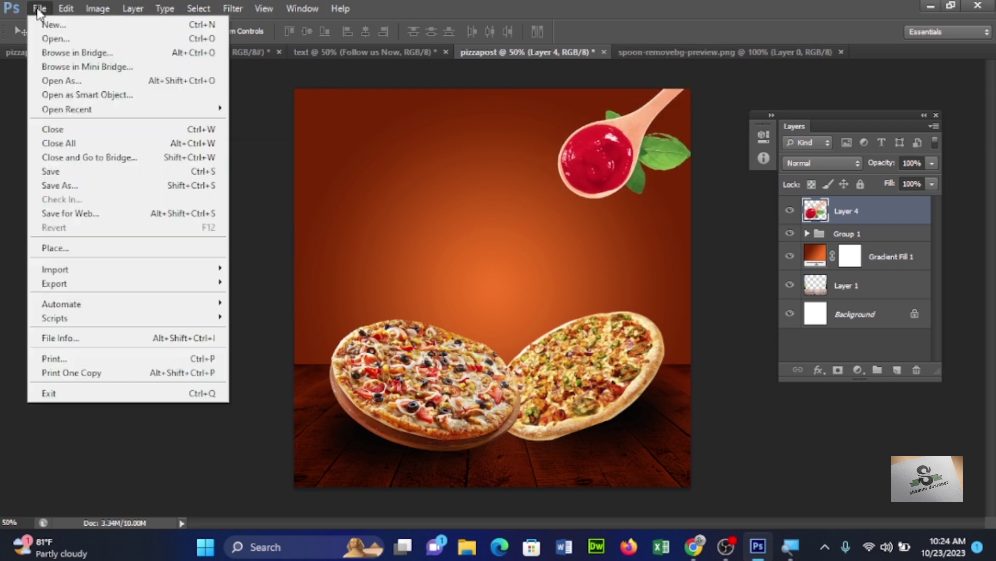
Open the Instagram, Facebook and Twitter logo PNGs from the pizza folder
left_click(49, 38)
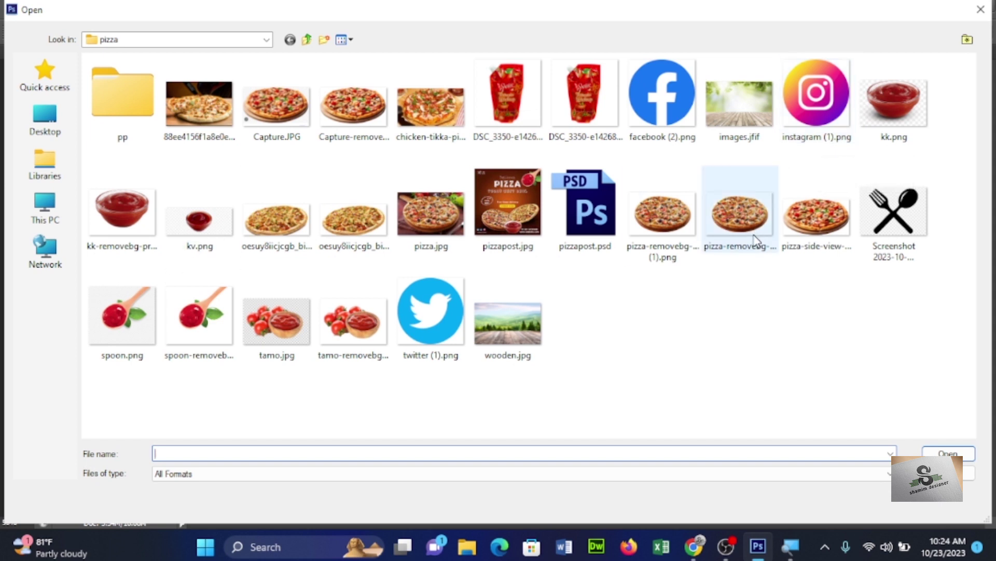
left_click(812, 111)
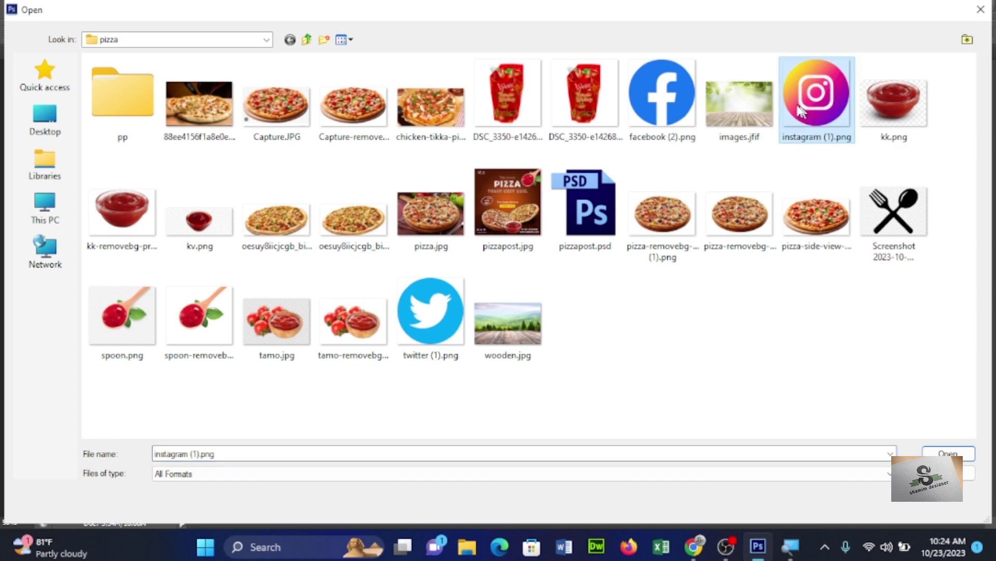
left_click(682, 93, "ctrl")
left_click(441, 319, "ctrl")
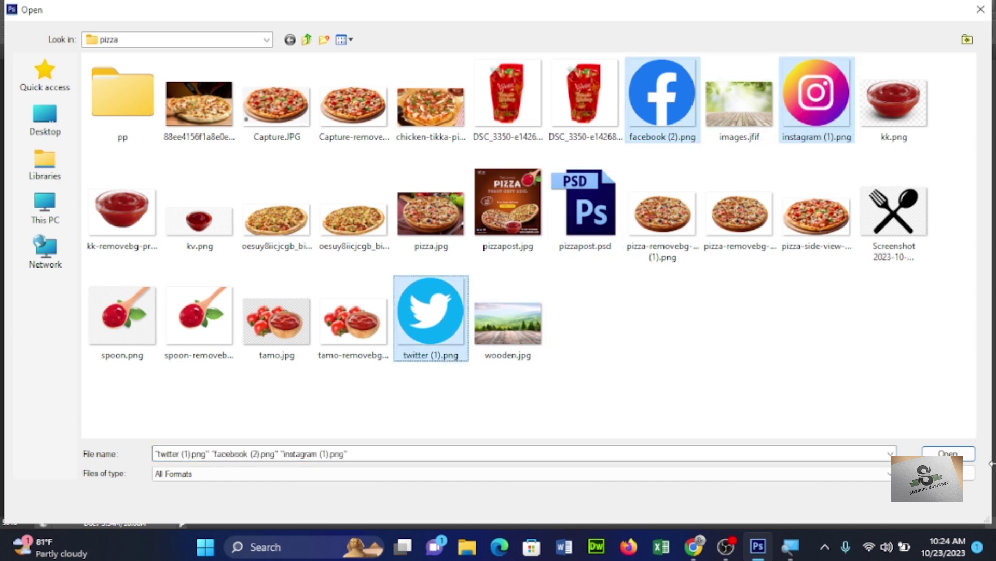
left_click(968, 455)
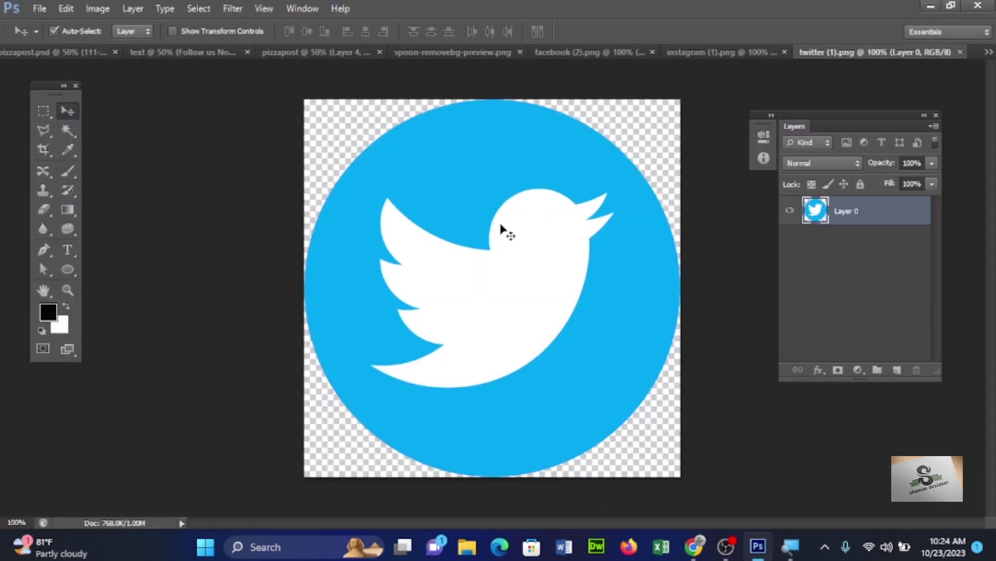
Drop the Twitter logo onto the pizza post as Layer 5
left_click_drag(502, 228, 344, 60)
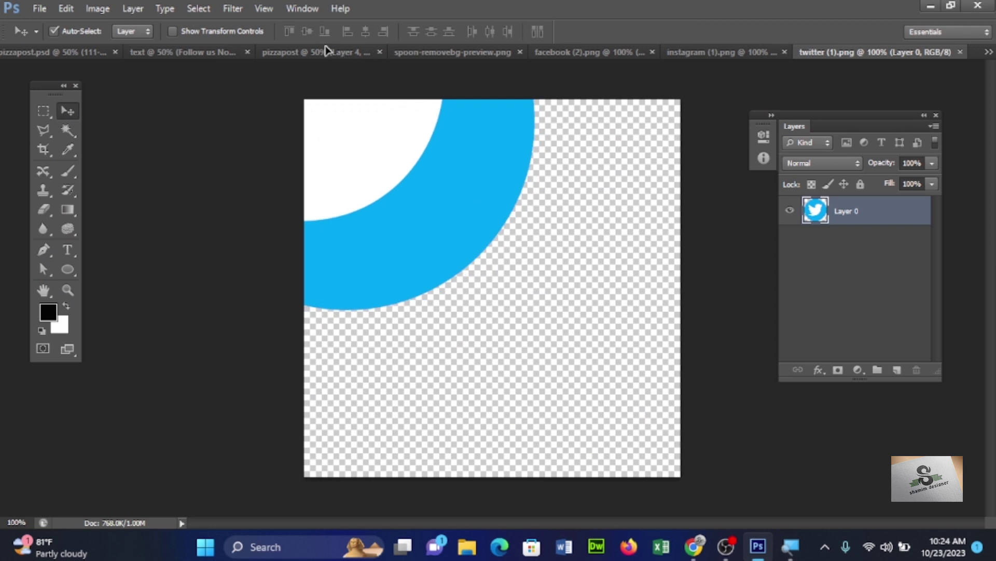
left_click_drag(326, 50, 477, 246)
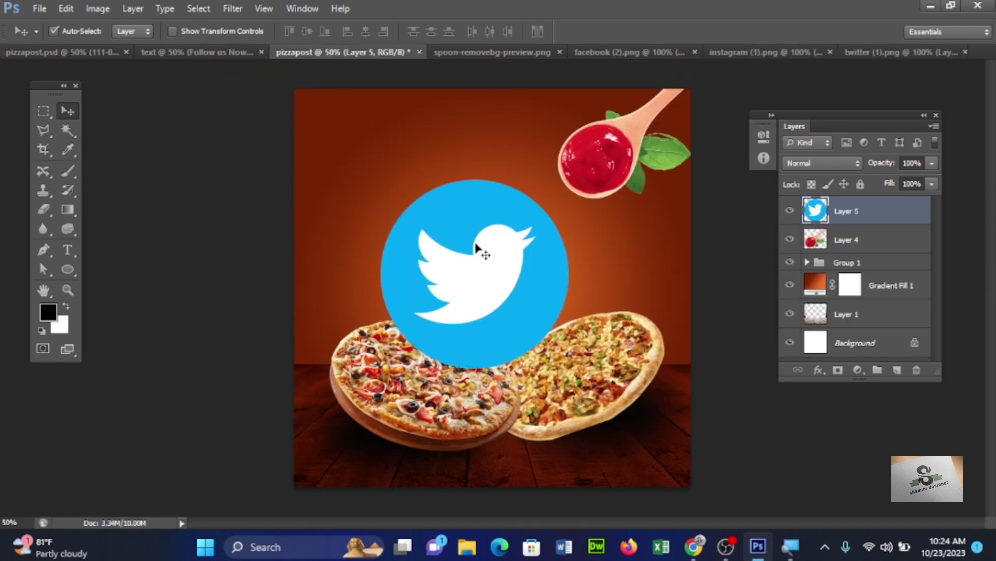
left_click(742, 53)
mouse_move(603, 240)
left_mouse_down()
mouse_move(200, 57)
mouse_move(343, 54)
left_mouse_up()
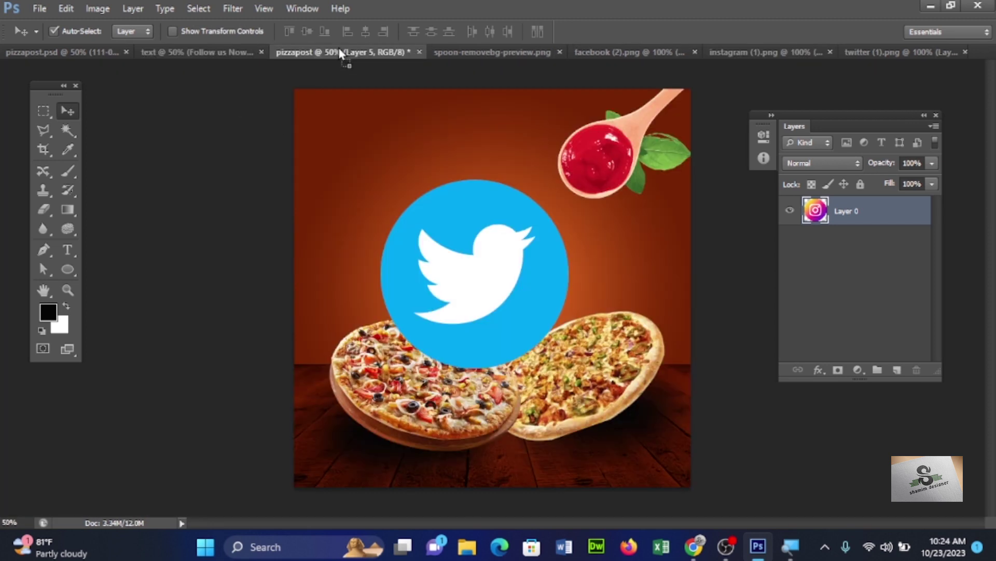
Add the Instagram logo as Layer 6 and a second Twitter logo as Layer 7
mouse_move(341, 54)
left_mouse_down()
mouse_move(479, 280)
mouse_move(513, 279)
left_mouse_up()
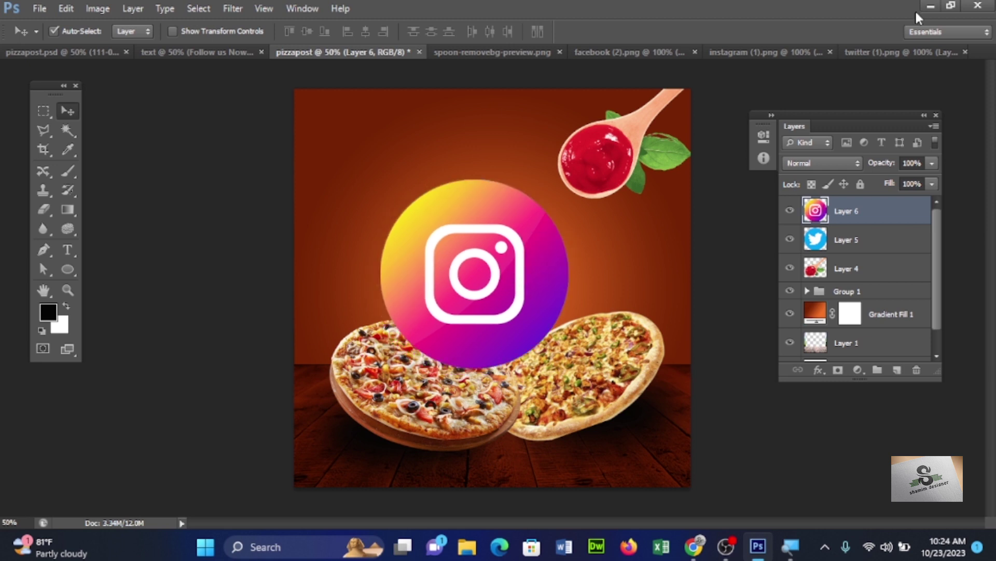
left_click(906, 50)
mouse_move(572, 255)
left_mouse_down()
mouse_move(190, 57)
mouse_move(366, 57)
left_mouse_up()
mouse_move(365, 56)
left_mouse_down()
mouse_move(443, 255)
mouse_move(498, 259)
left_mouse_up()
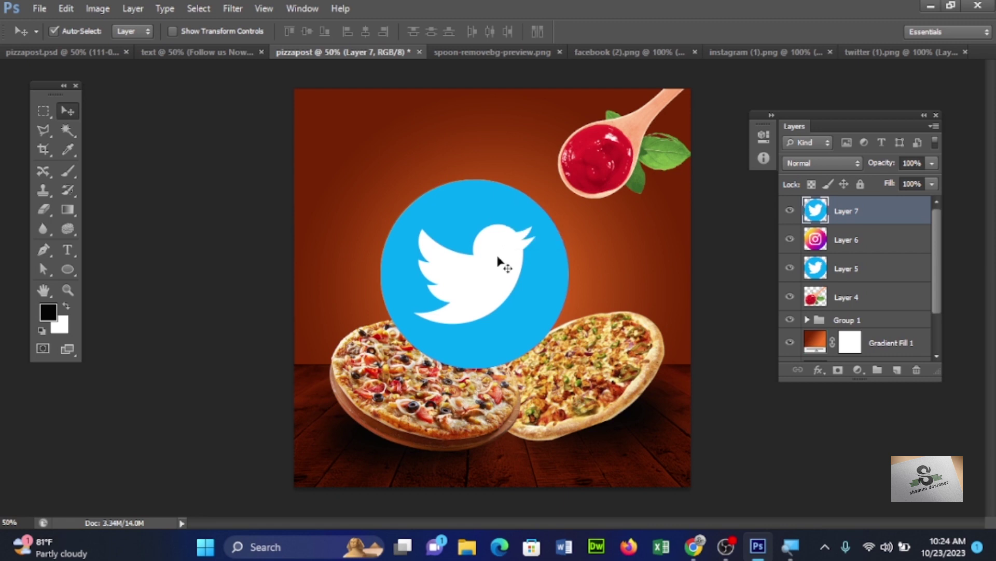
Select logo Layers 7, 6 and 5 together
left_click(884, 243)
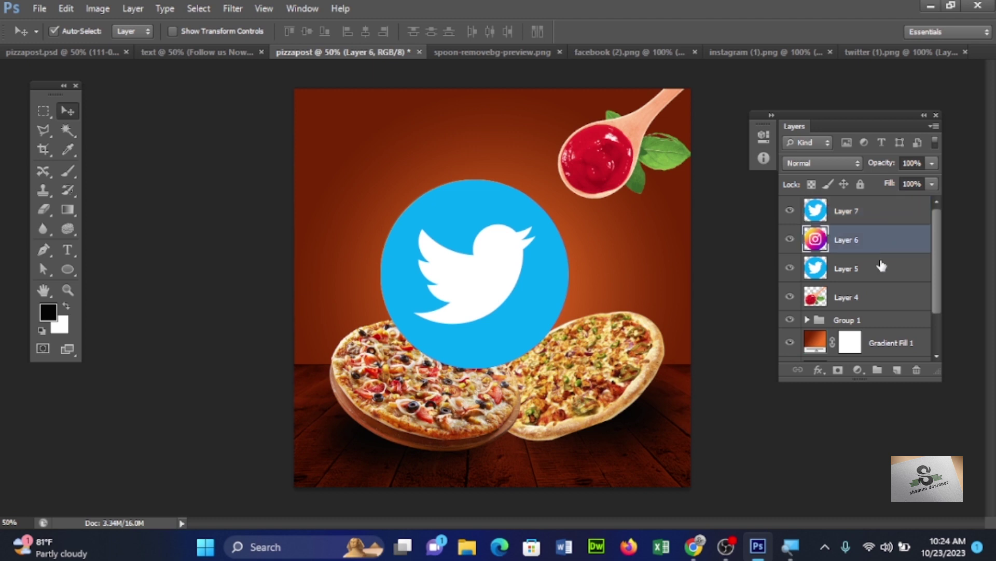
left_click(872, 212)
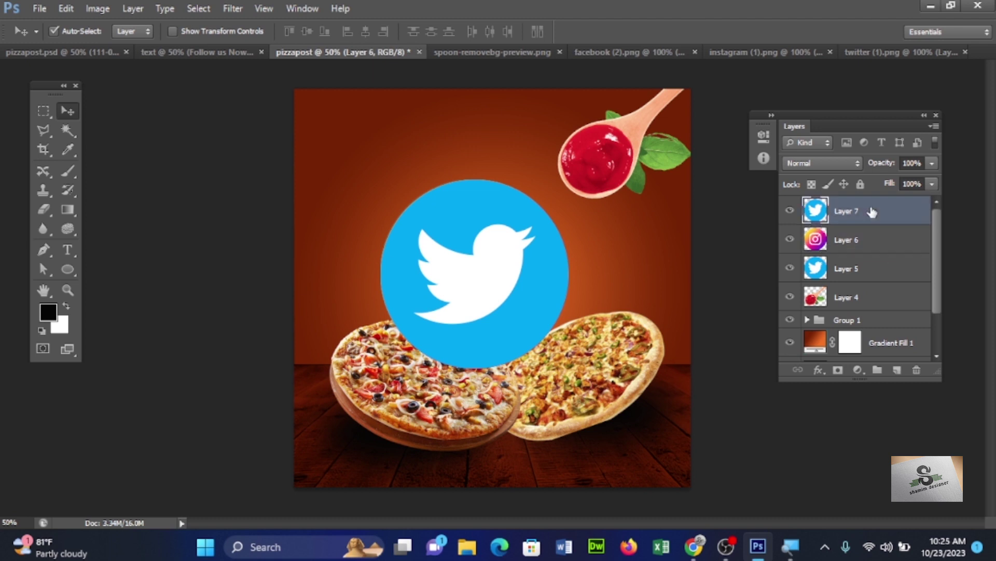
left_click(864, 242, "shift")
left_click(866, 269, "shift")
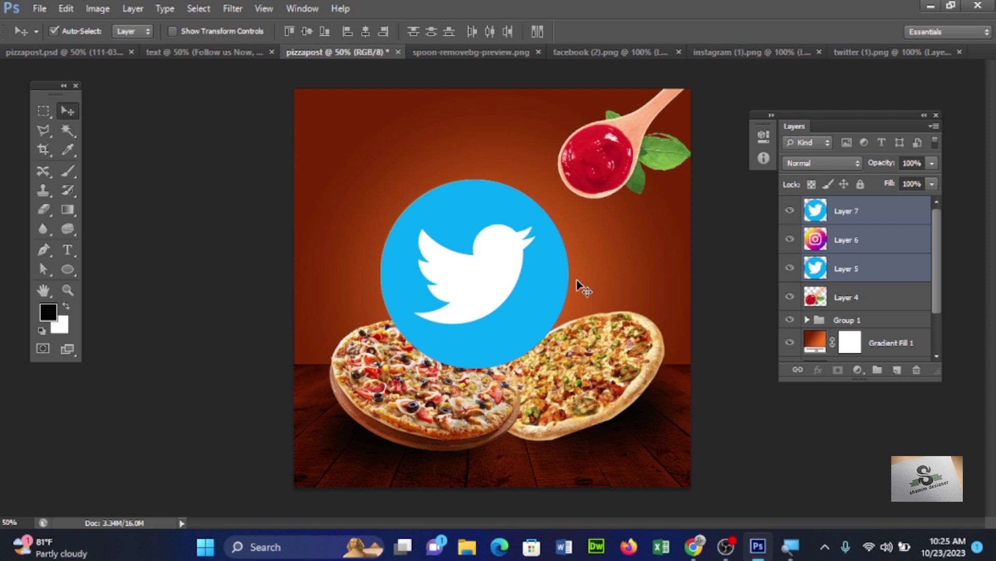
Scale the three logos to about 10% and move them to the lower-left corner
key("ctrl+t")
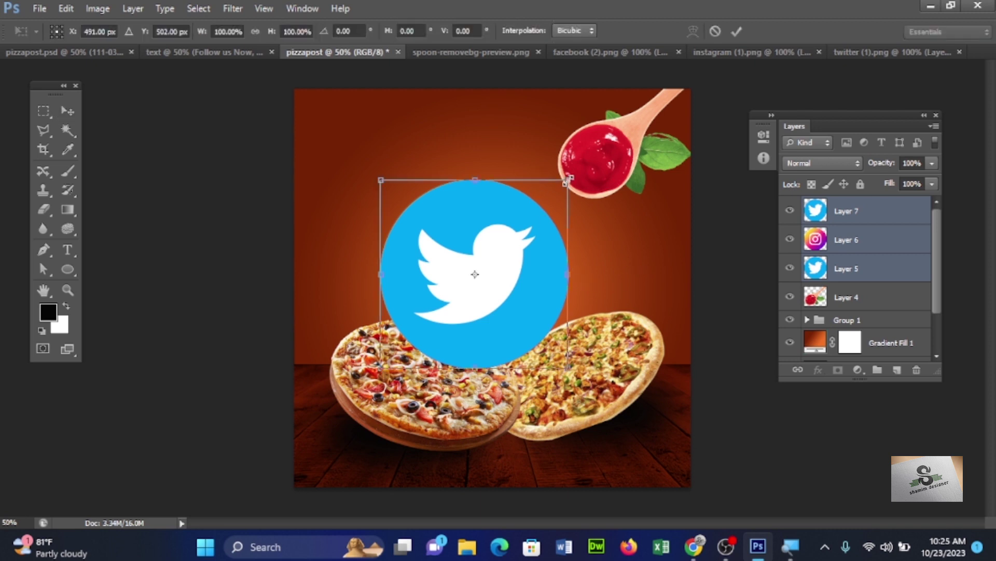
left_click_drag(567, 182, 488, 261)
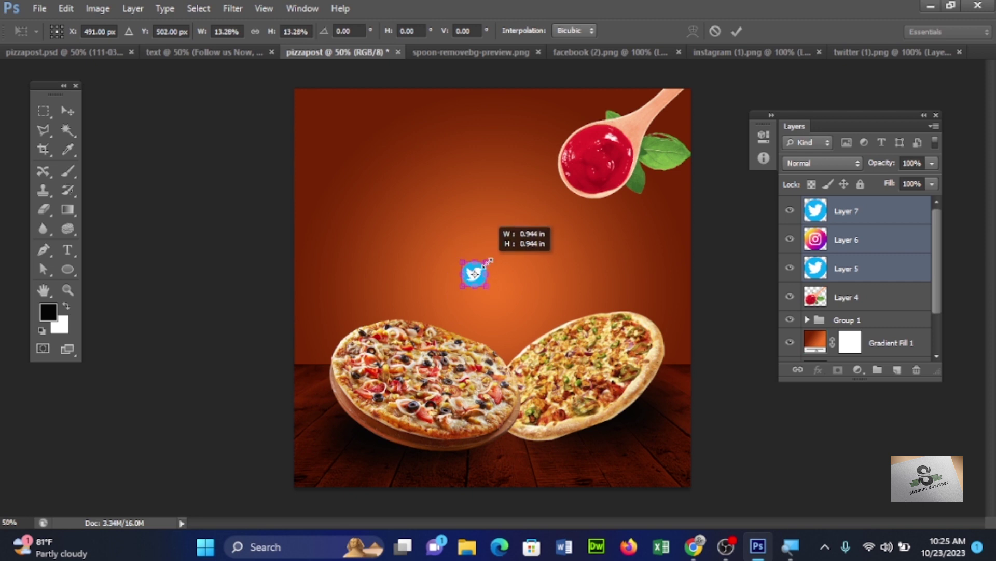
left_click_drag(490, 260, 489, 263)
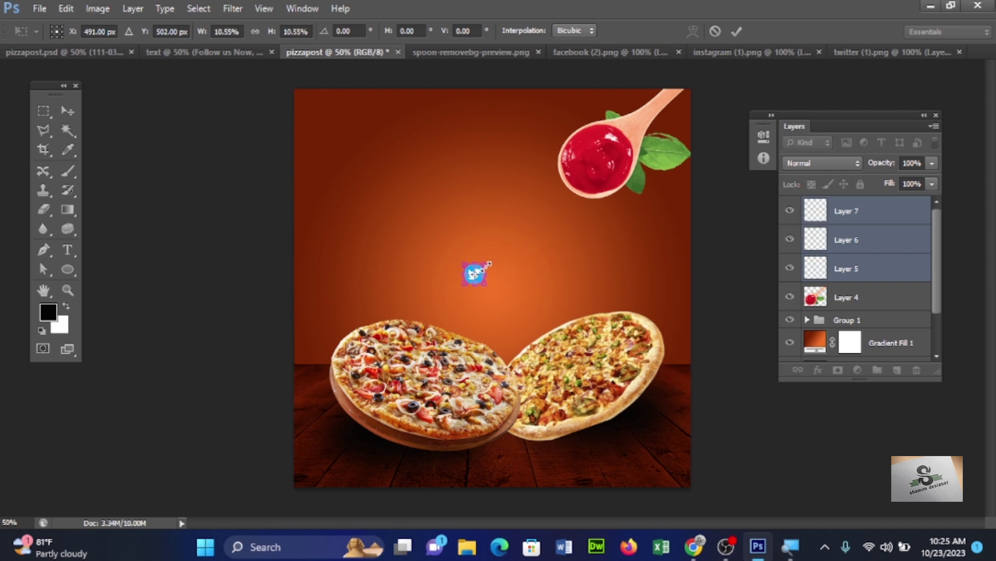
key("Return")
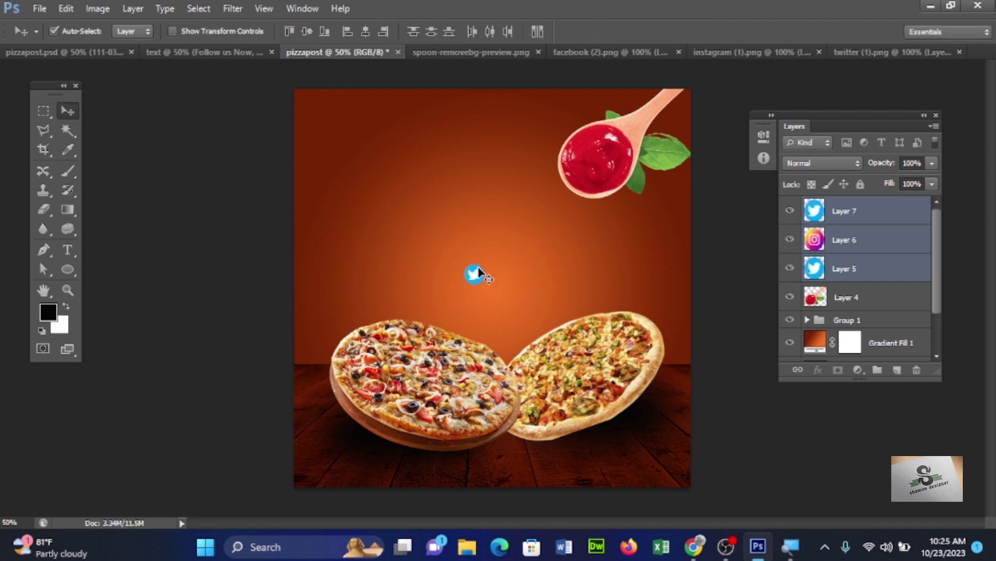
left_click_drag(474, 280, 323, 471)
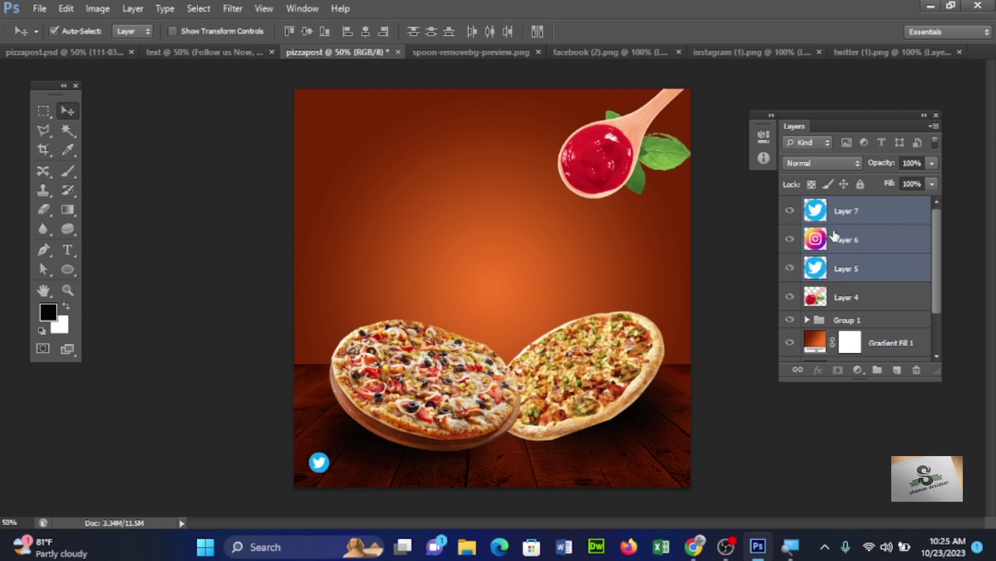
Set the Instagram icon beside Twitter and delete the extra Twitter Layer 5
left_click(851, 239)
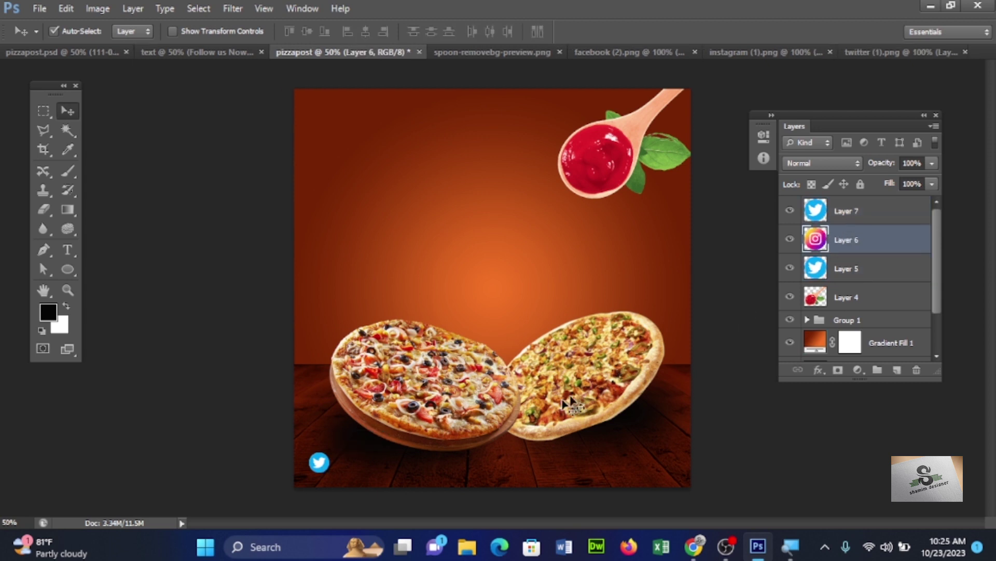
key("shift+Right")
key("shift+Right")
key("shift+Right")
key("shift+Right")
key("shift+Right")
key("shift+Right")
key("shift+Right")
key("shift+Right")
key("shift+Right")
key("shift+Right")
key("shift+Right")
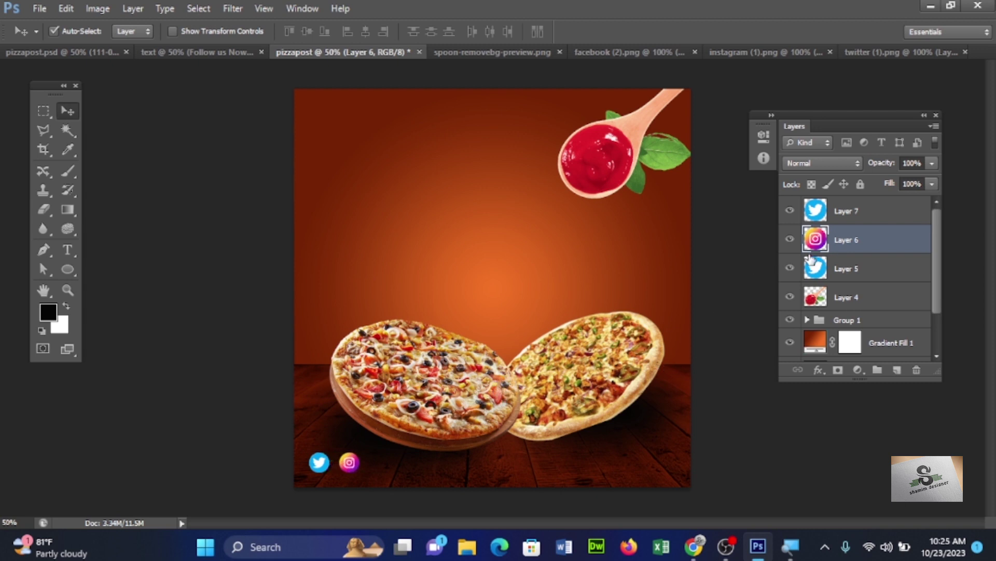
left_click(833, 270)
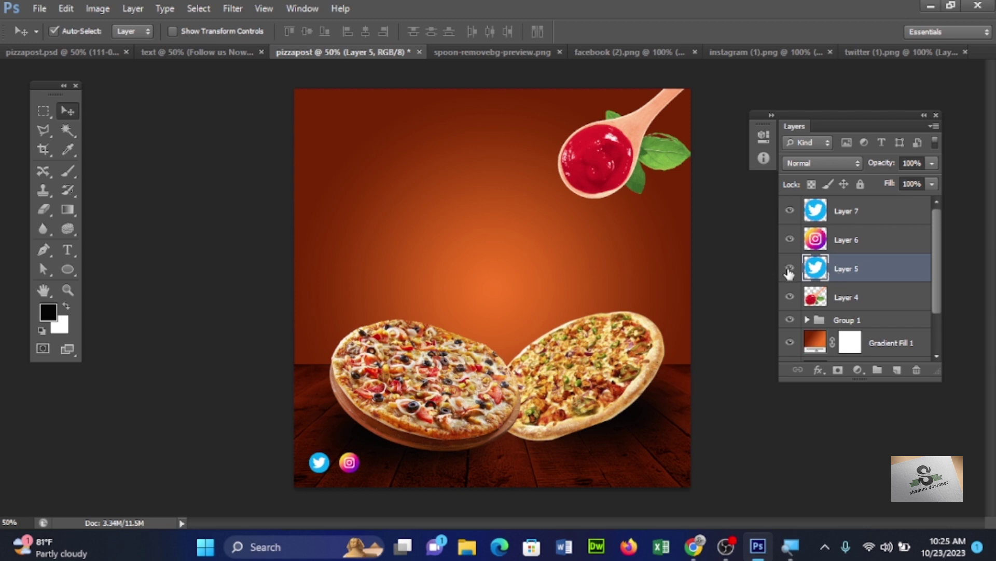
left_click(908, 367)
left_click(447, 206)
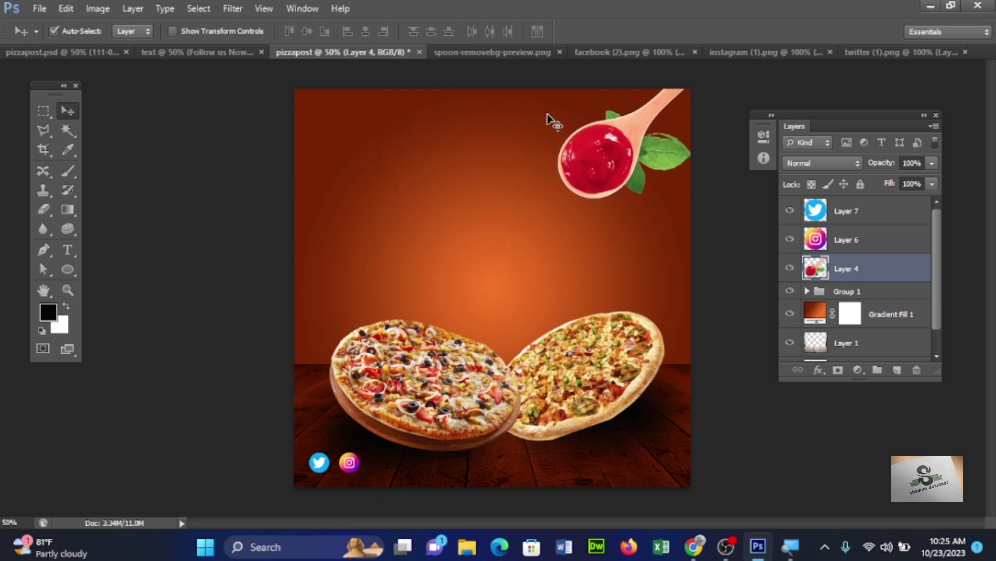
Bring the Facebook logo into the pizza post and shrink it to about 6.6%
left_click(647, 49)
mouse_move(556, 262)
left_mouse_down()
mouse_move(395, 191)
mouse_move(321, 53)
left_mouse_up()
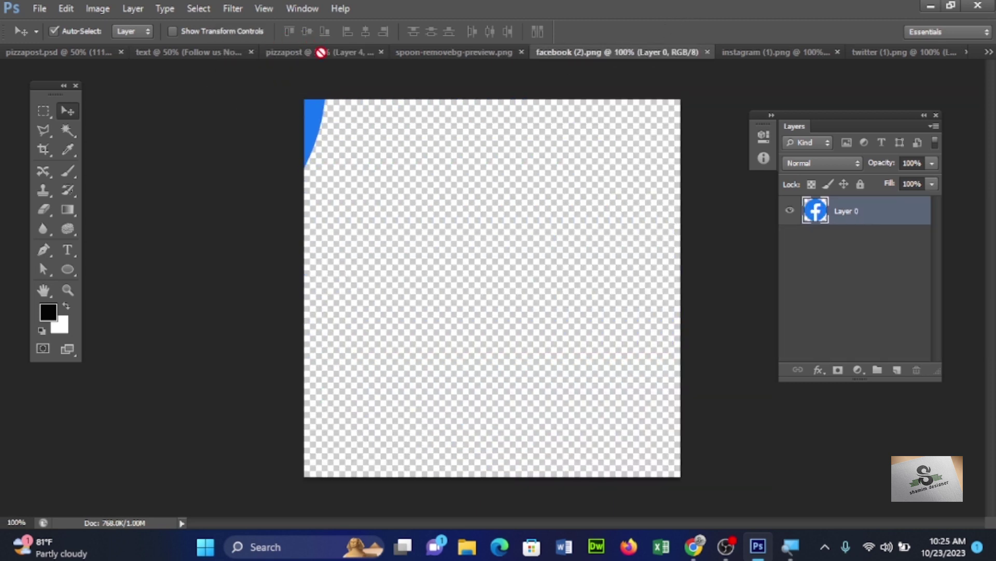
left_click_drag(322, 53, 465, 259)
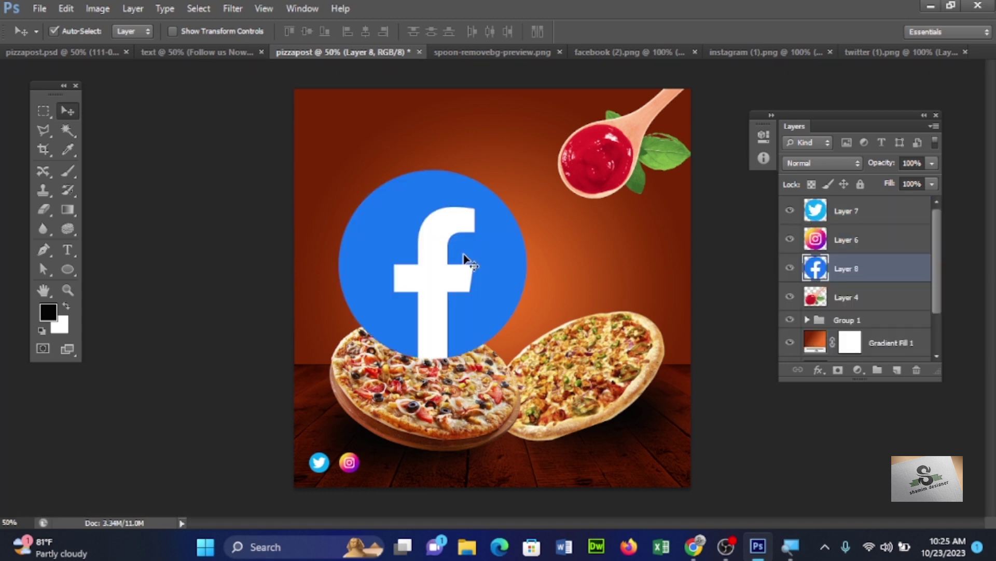
key("ctrl+t")
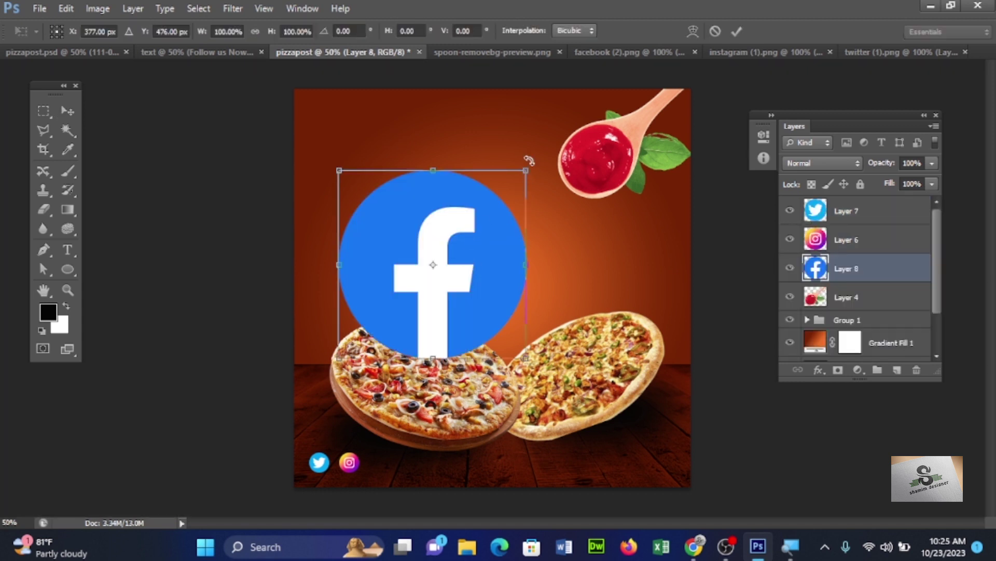
left_click_drag(520, 178, 442, 257)
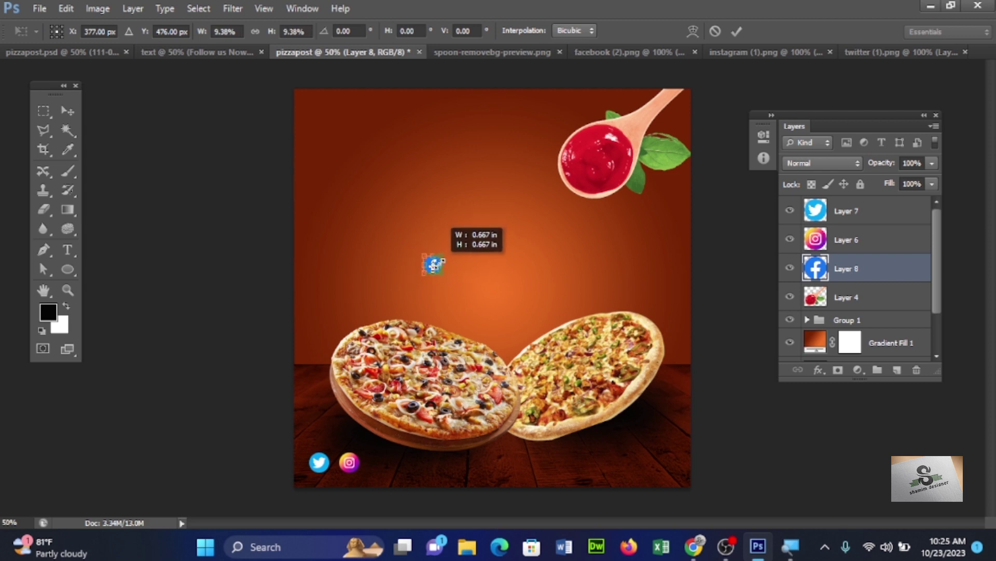
left_click_drag(443, 256, 440, 259)
key("Return")
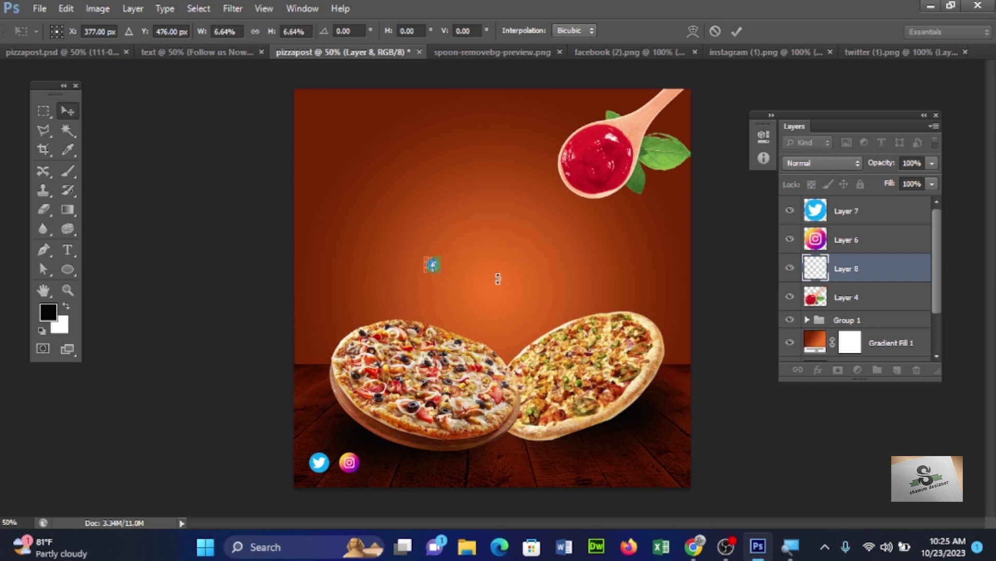
Place the Facebook icon beside Instagram, enlarging it slightly to line up with the row
mouse_move(435, 265)
left_mouse_down()
mouse_move(413, 437)
mouse_move(380, 463)
left_mouse_up()
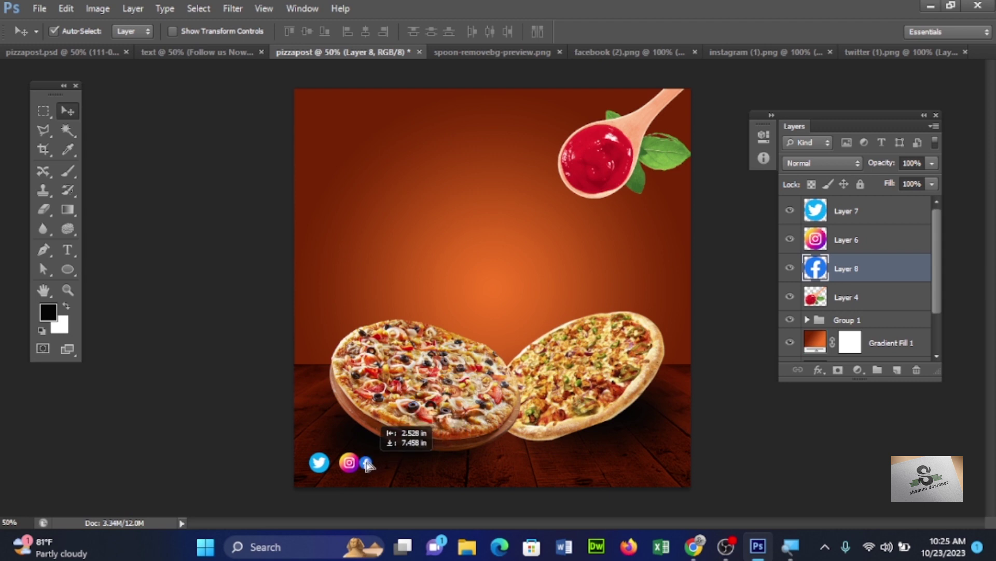
left_click_drag(380, 464, 379, 463)
key("ctrl+t")
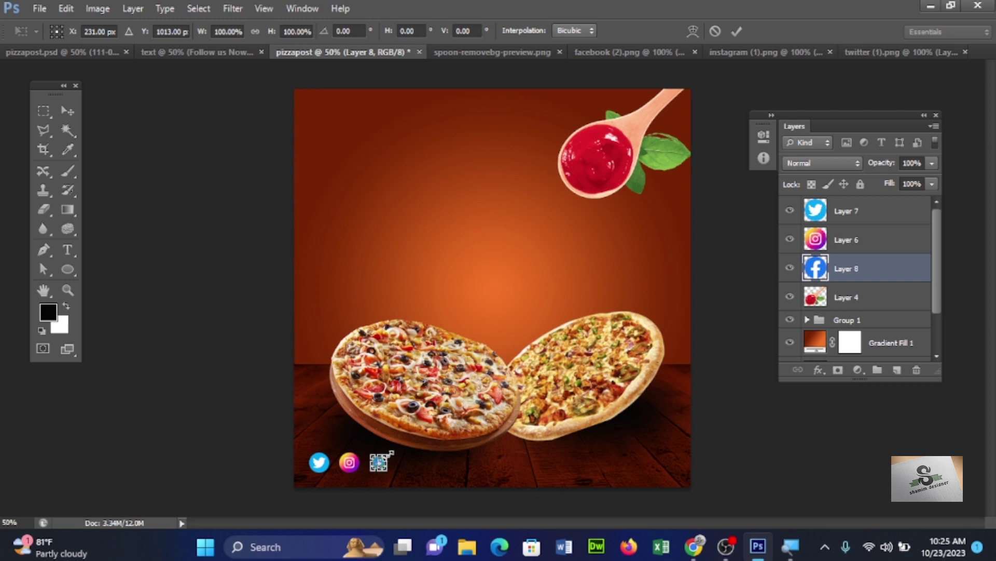
left_click_drag(390, 452, 394, 456)
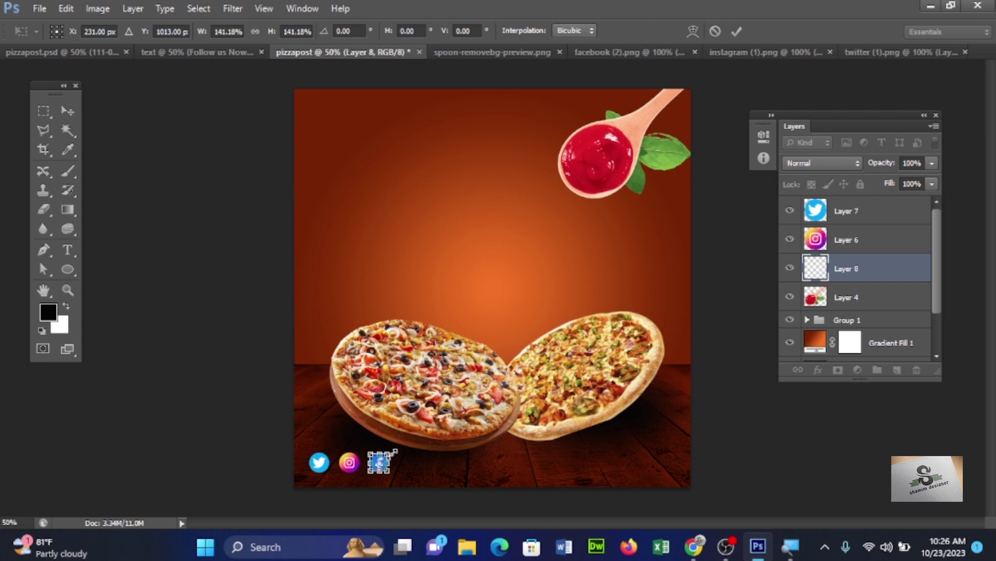
key("Return")
left_click_drag(384, 466, 383, 465)
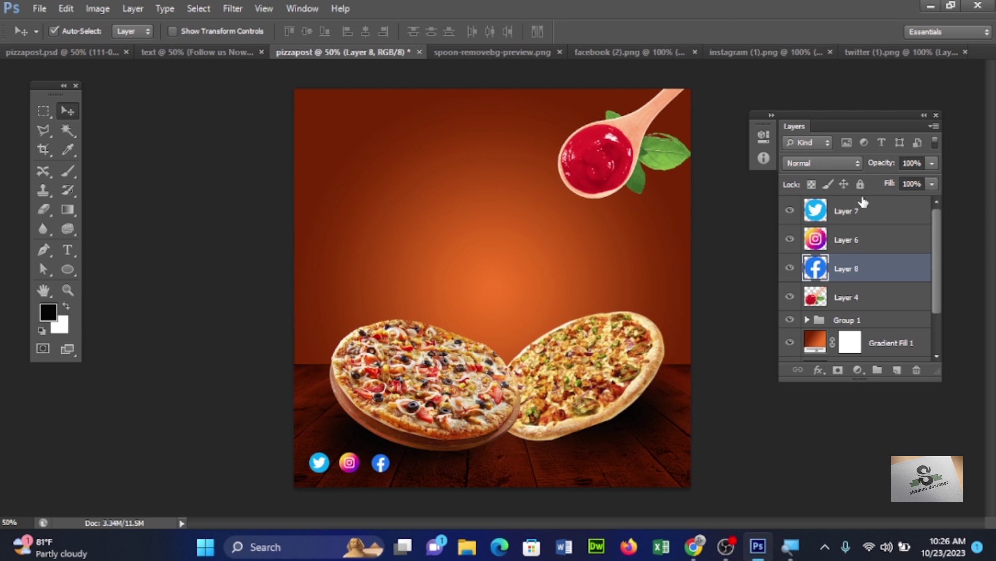
Close the Facebook, Instagram and Twitter logo files, leaving the text reference document showing
left_click(636, 54)
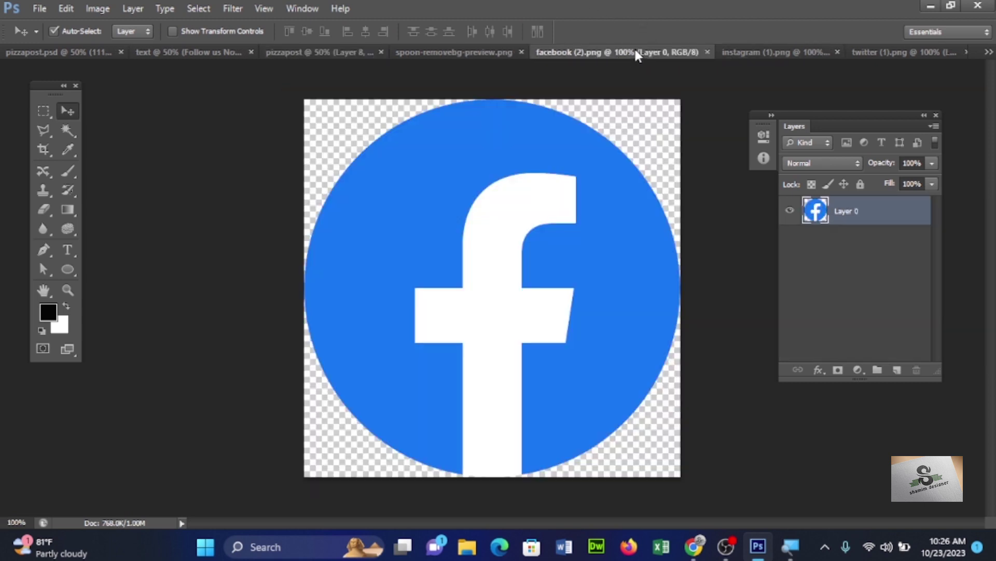
left_click(707, 52)
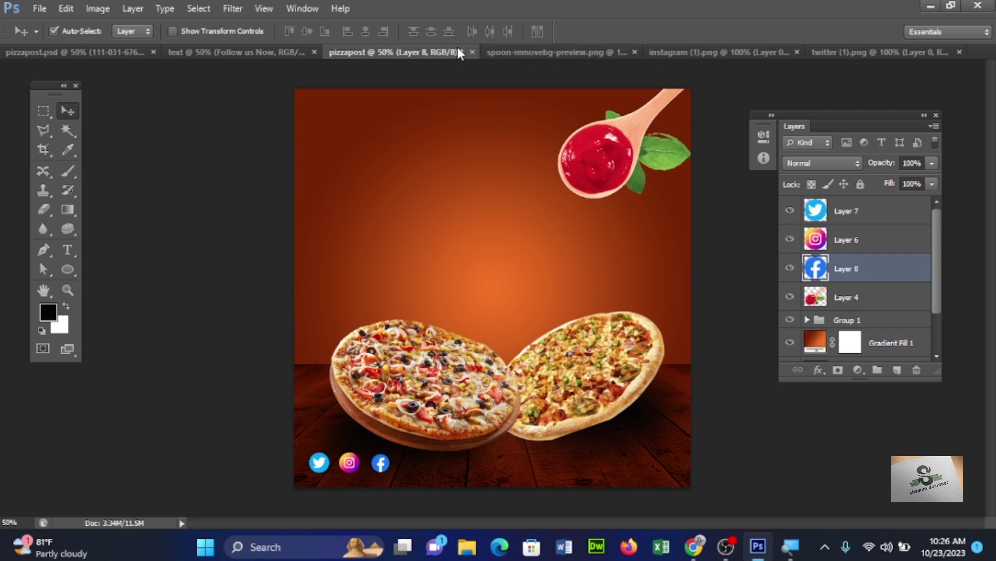
left_click(230, 53)
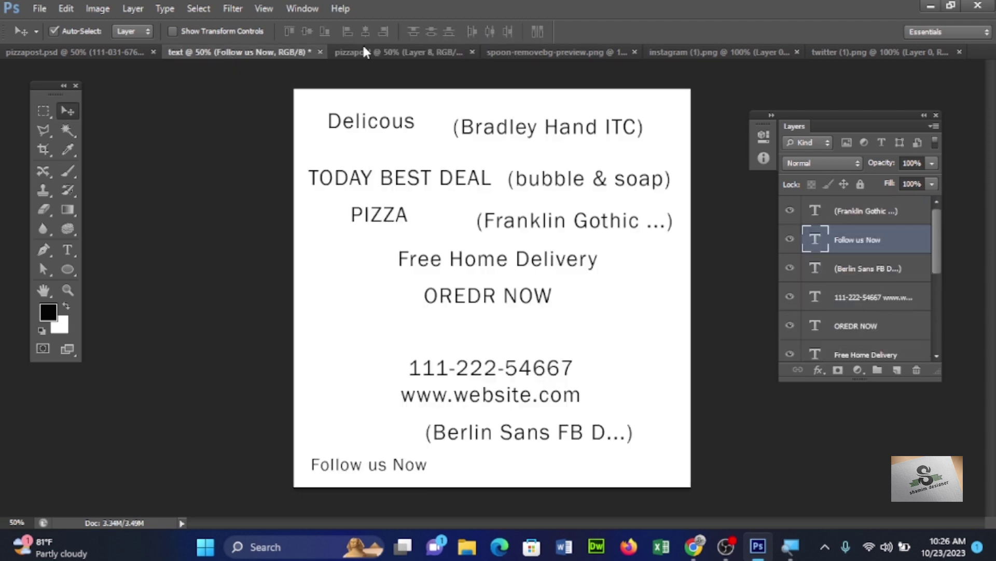
left_click(382, 52)
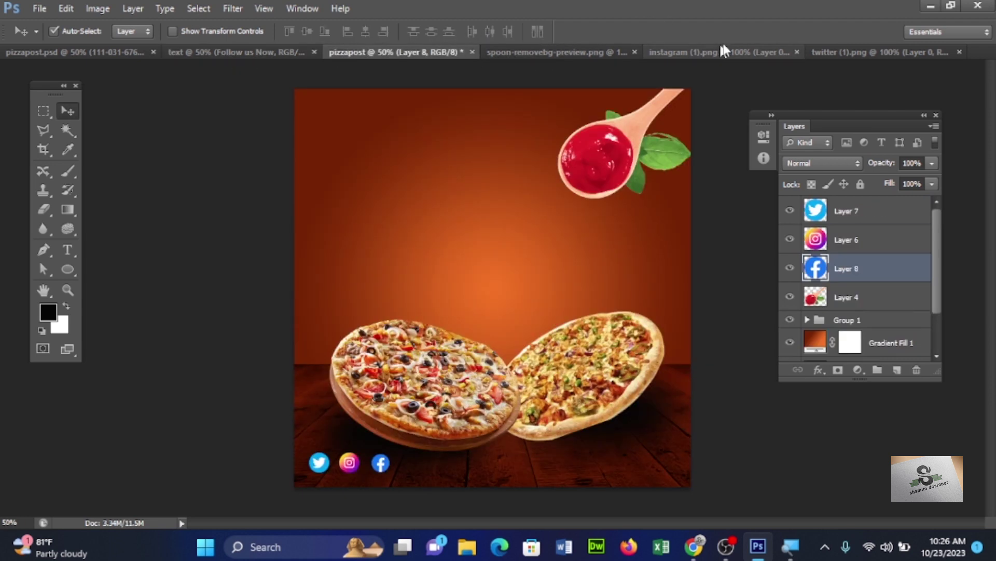
left_click(791, 49)
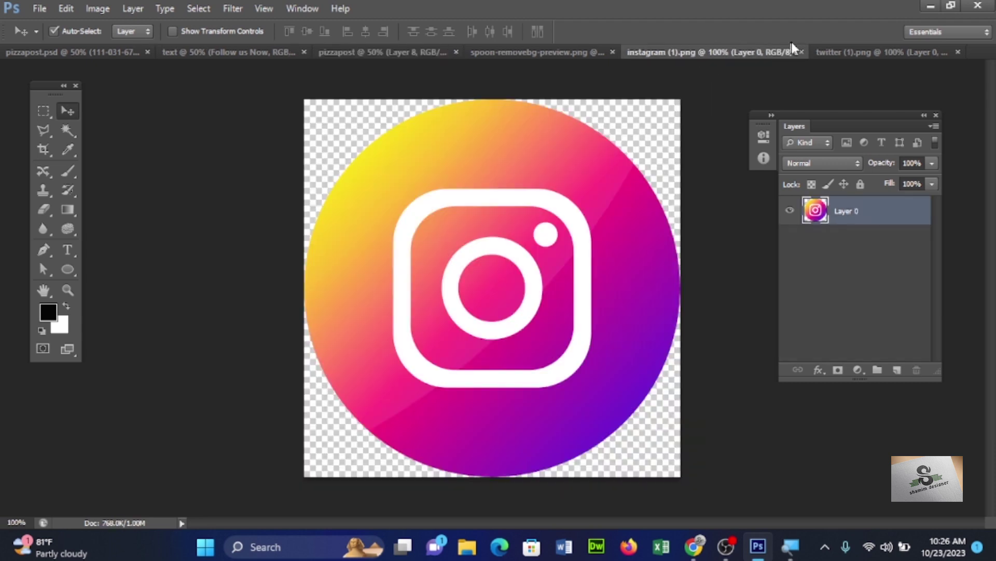
left_click(802, 51)
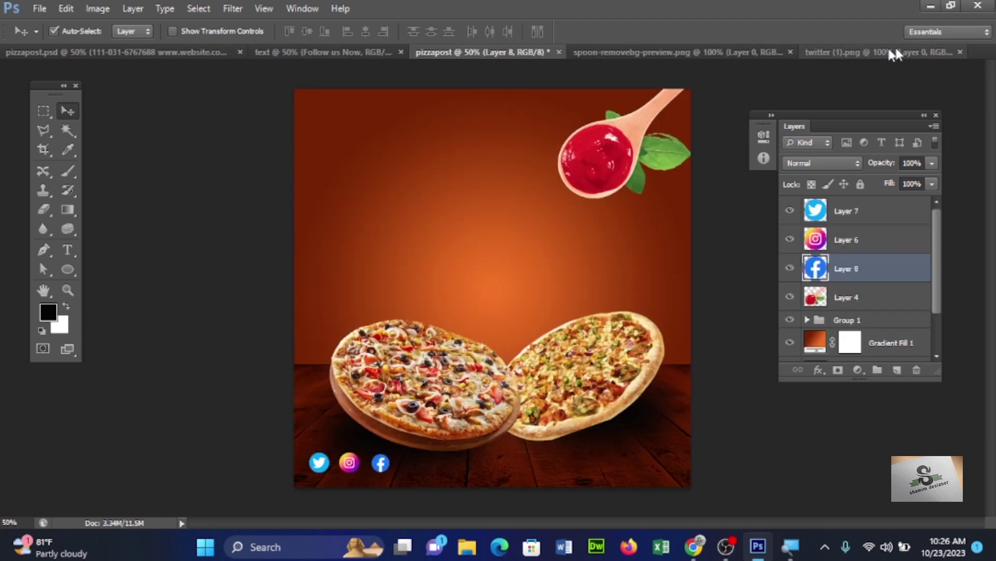
left_click(960, 52)
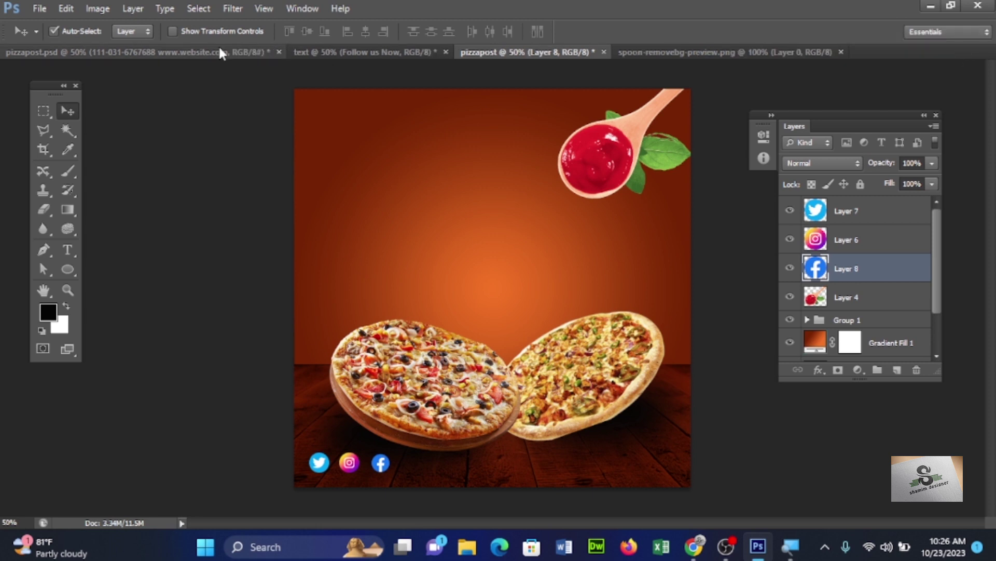
left_click(372, 52)
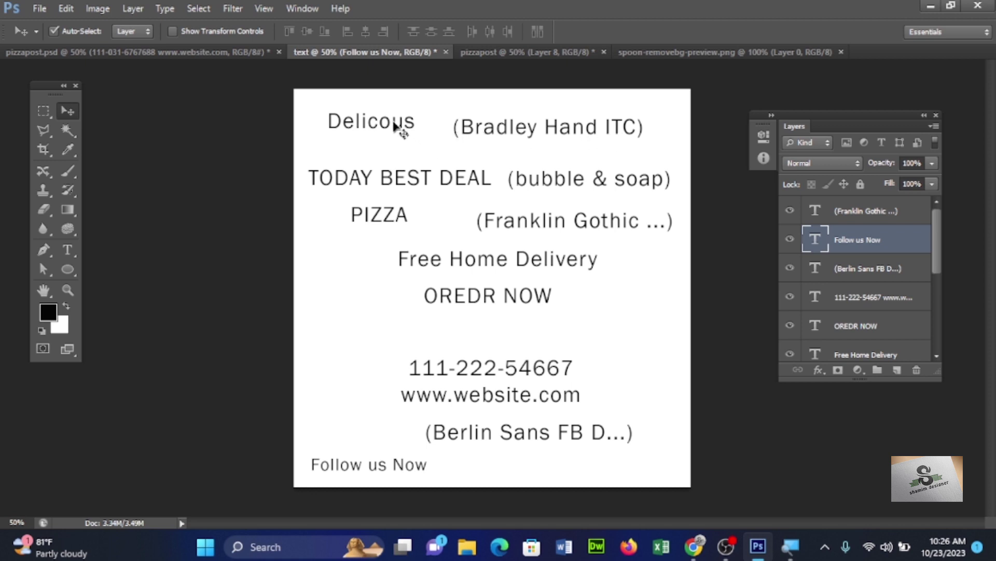
Bring the Delicous text into the pizza post and enlarge it to about 156%
left_click_drag(395, 127, 403, 73)
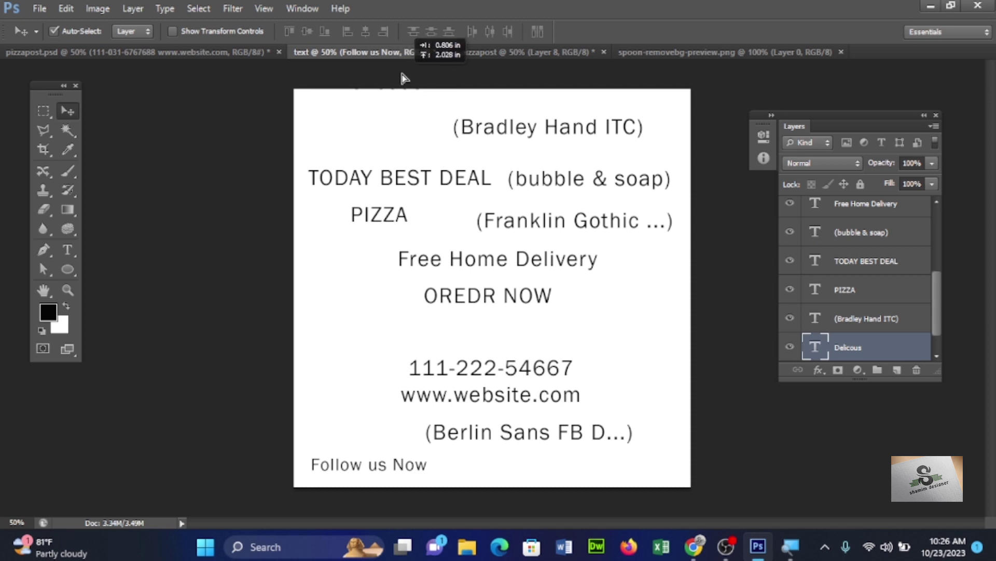
mouse_move(402, 74)
left_mouse_down()
mouse_move(493, 52)
mouse_move(486, 177)
left_mouse_up()
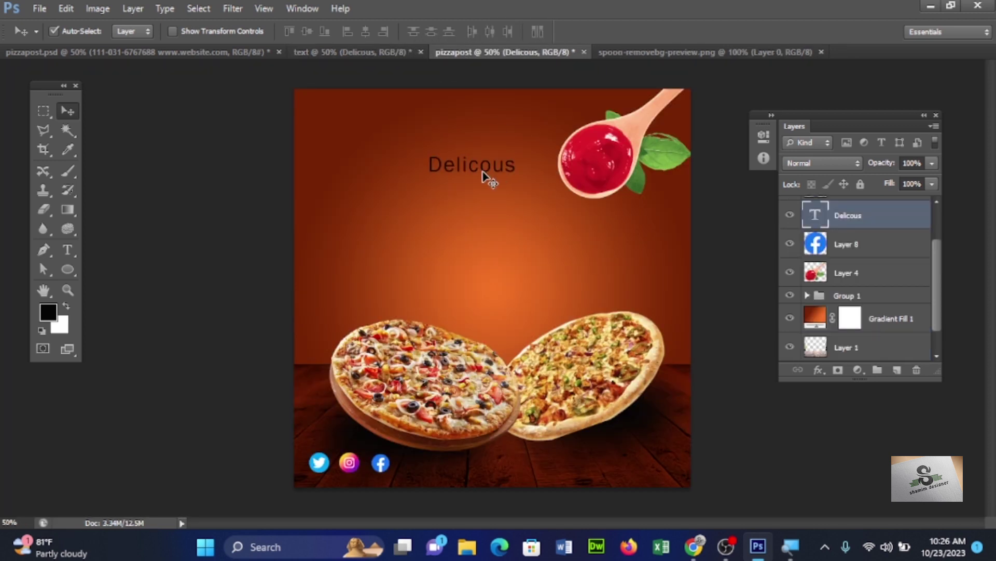
key("ctrl+t")
left_click_drag(519, 150, 544, 140)
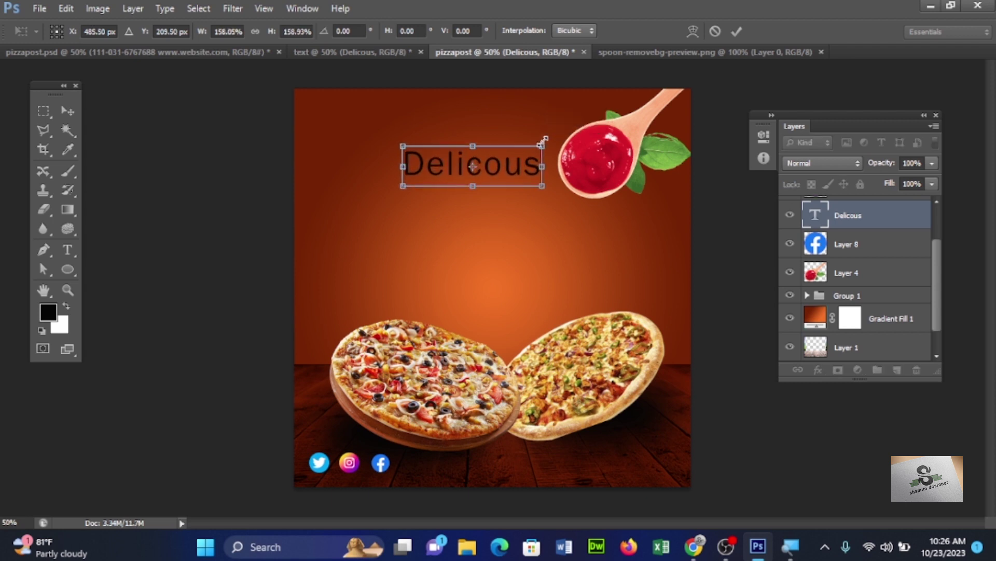
key("Return")
Set the Delicous text's font to Bradley Hand ITC
left_click(67, 250)
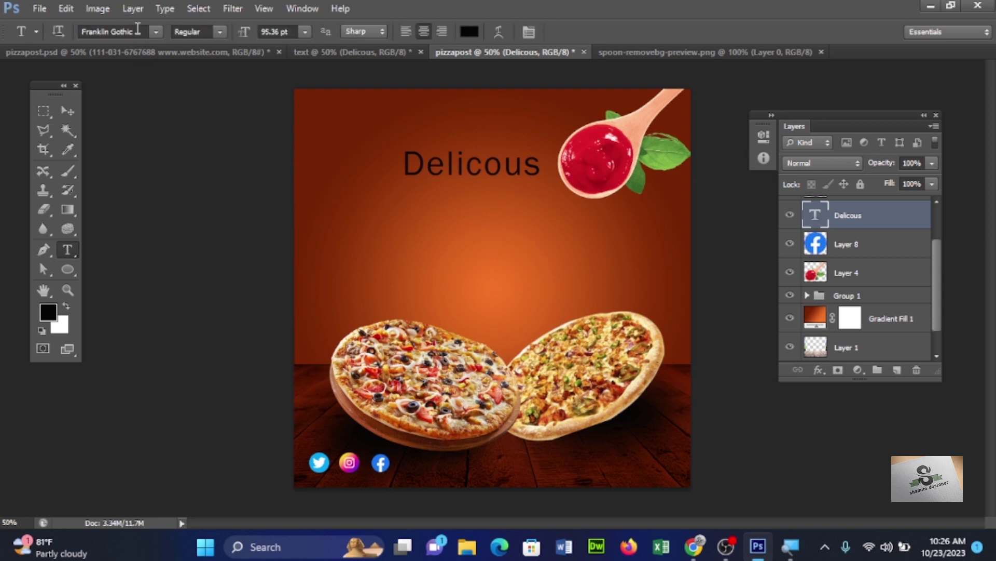
left_click(137, 30)
type("Br")
key("Return")
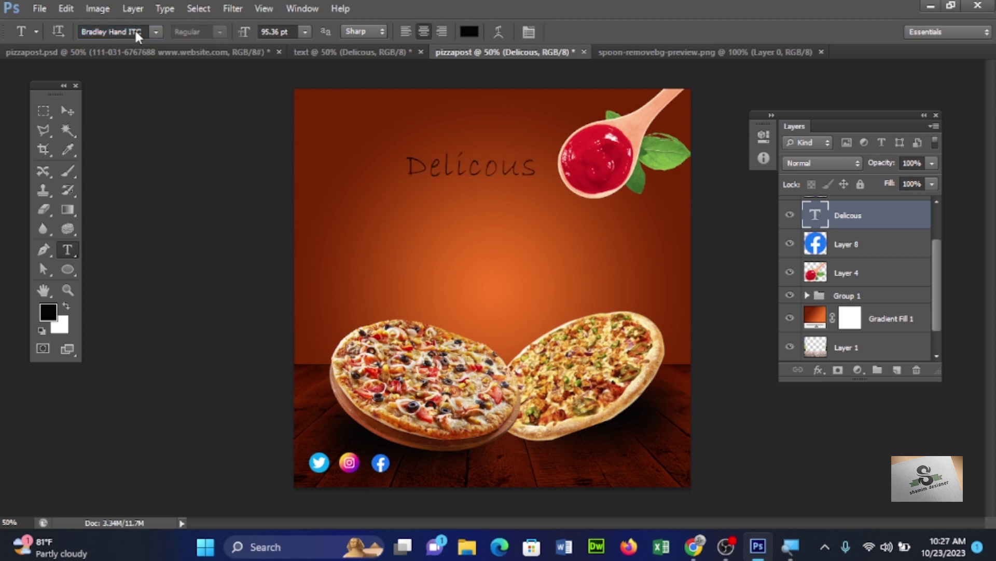
left_click(67, 109)
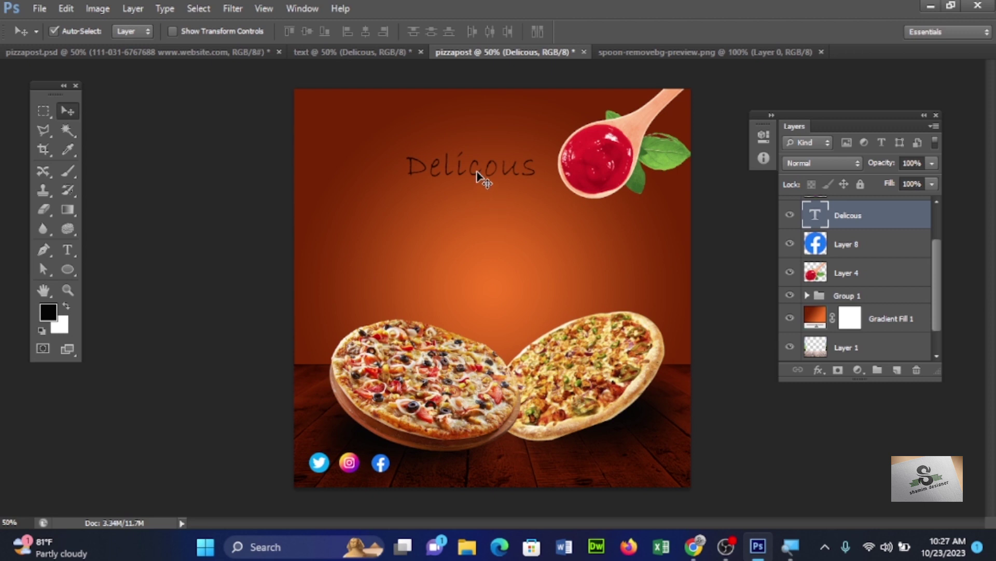
Centre Delicous on the canvas, then nudge it up just above the pizzas
key("ctrl+a")
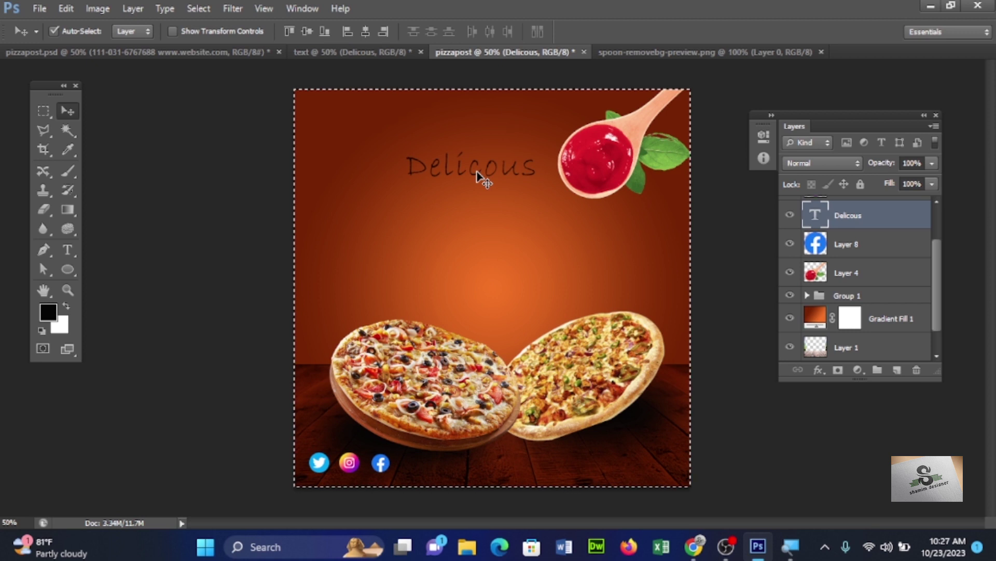
left_click(306, 30)
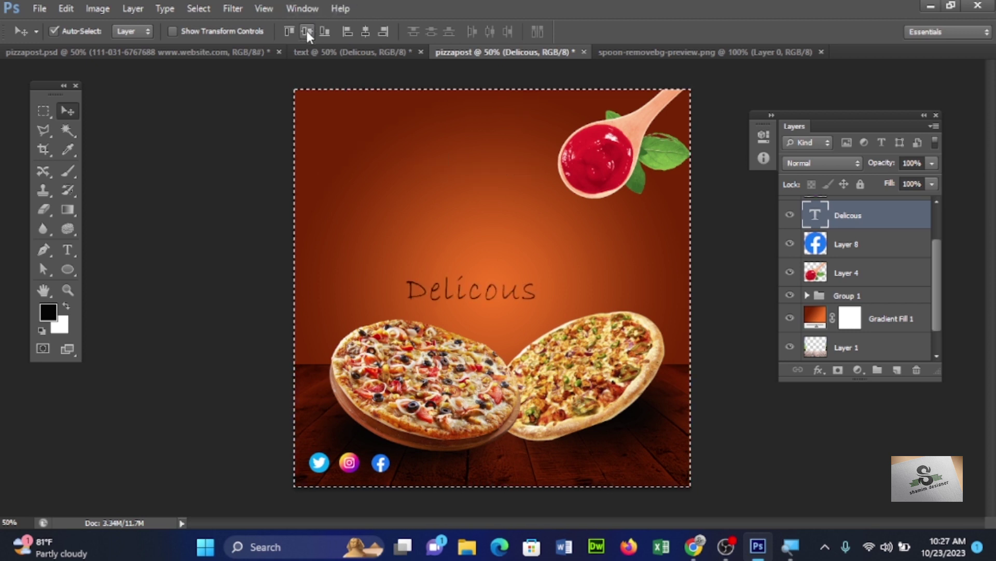
left_click(367, 39)
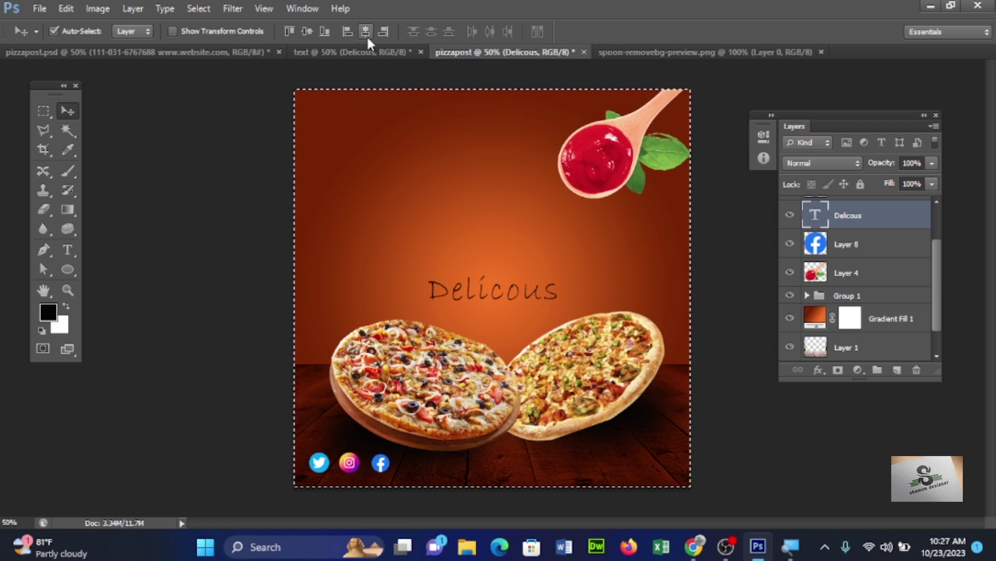
key("ctrl+d")
key("shift+Up")
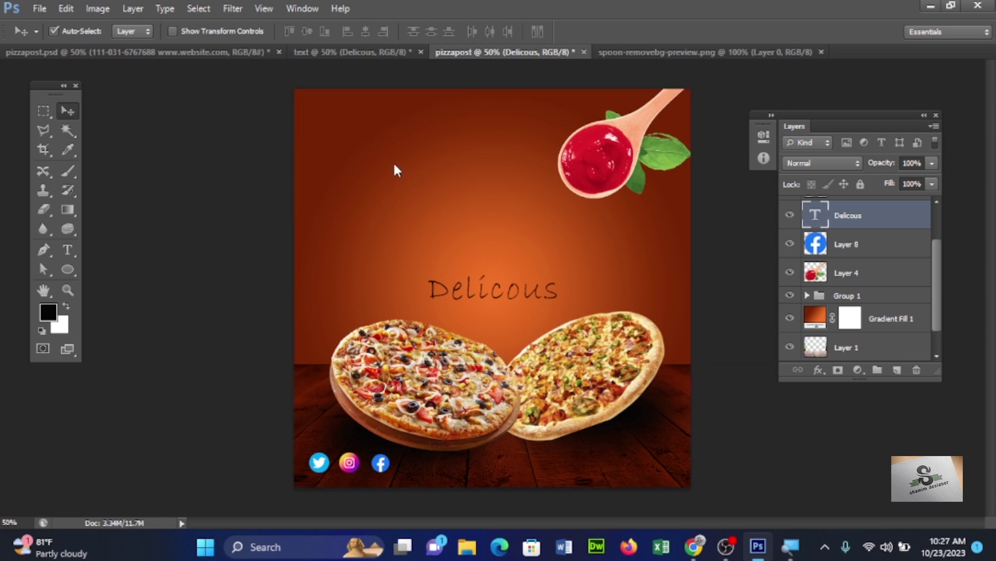
key("shift+Up")
key("shift+Up")
key("shift+Up")
key("shift+Up")
key("shift+Up")
key("shift+Up")
key("shift+Up")
key("shift+Up")
key("shift+Up")
key("shift+Up")
key("shift+Up")
key("shift+Up")
key("shift+Up")
key("shift+Up")
key("shift+Up")
key("shift+Up")
key("shift+Up")
key("shift+Up")
key("shift+Up")
key("shift+Up")
key("shift+Up")
key("shift+Up")
key("shift+Up")
key("shift+Up")
key("shift+Up")
key("shift+Up")
key("shift+Up")
key("shift+Up")
key("shift+Up")
key("shift+Up")
key("shift+Up")
key("shift+Up")
key("shift+Up")
key("shift+Up")
key("shift+Up")
key("shift+Up")
key("shift+Up")
key("shift+Up")
key("shift+Up")
key("shift+Up")
key("shift+Up")
Change the Delicous text colour to white
left_click(67, 251)
left_click(471, 32)
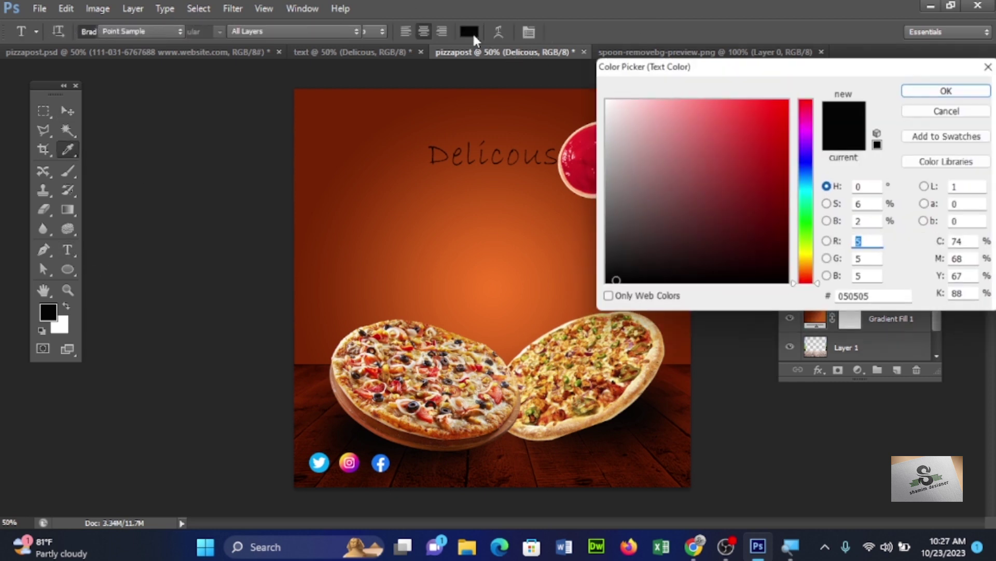
left_click(604, 98)
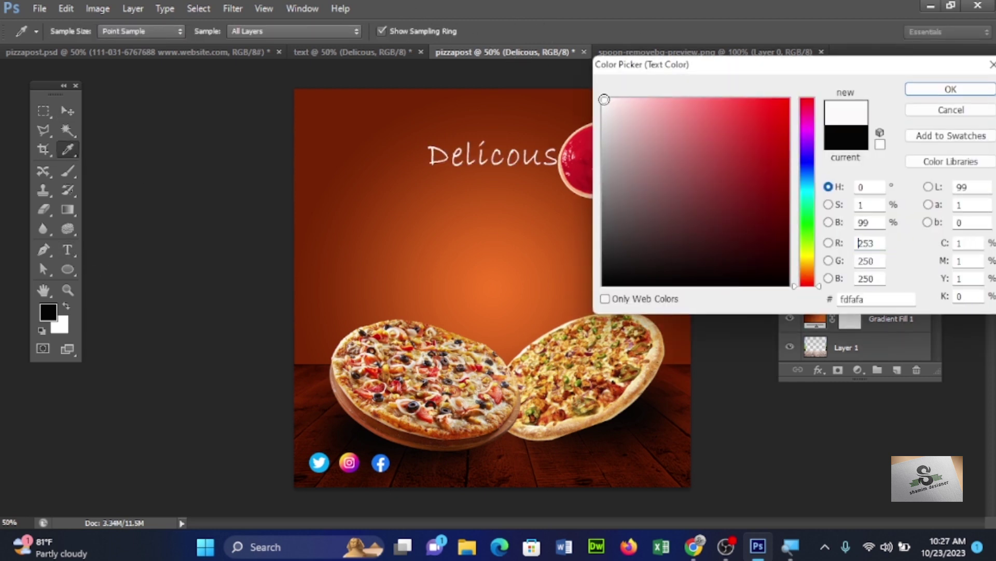
left_click(944, 89)
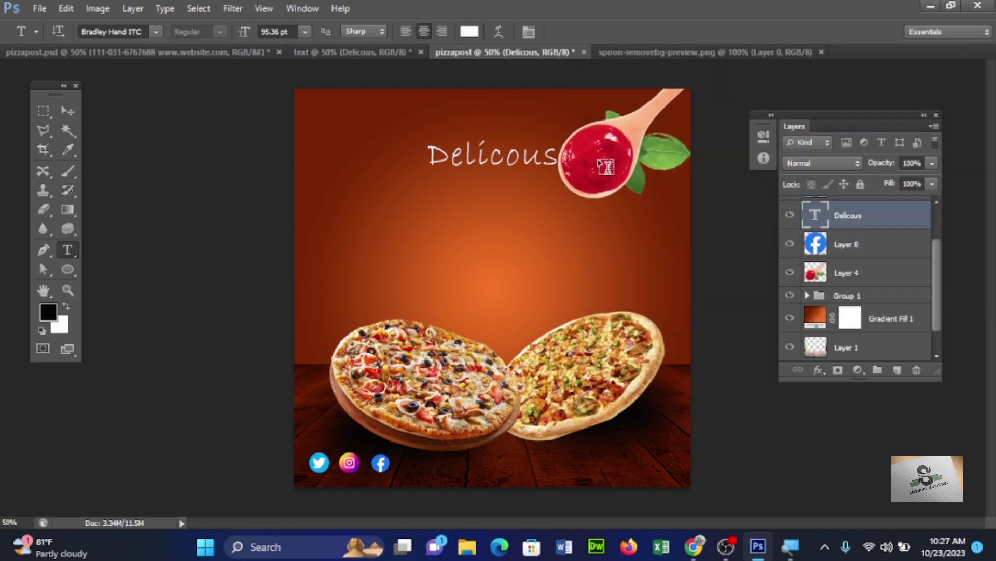
left_click(68, 111)
Scale the ketchup spoon to about 80% and fit it into the top-right corner
left_click_drag(633, 153, 649, 146)
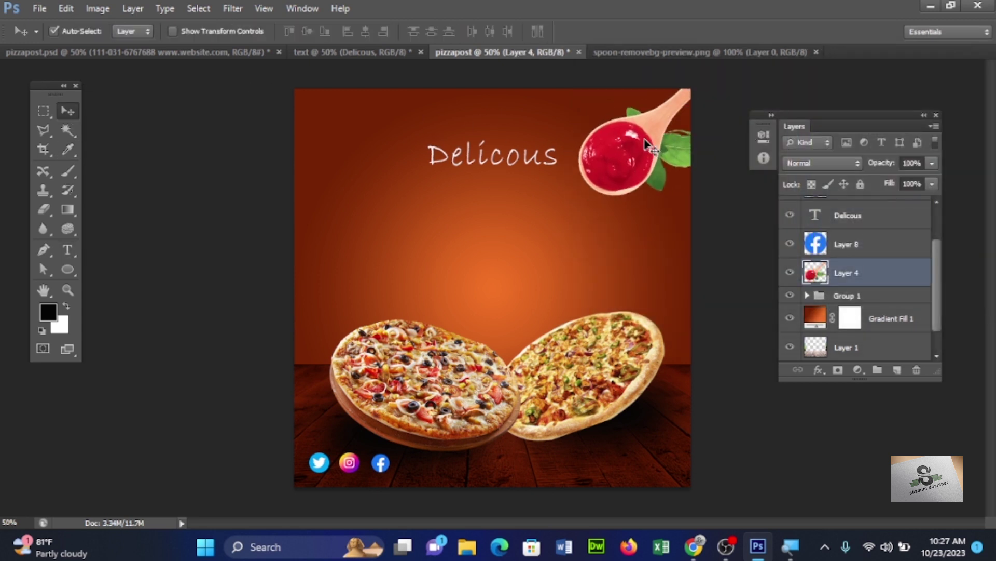
key("ctrl+t")
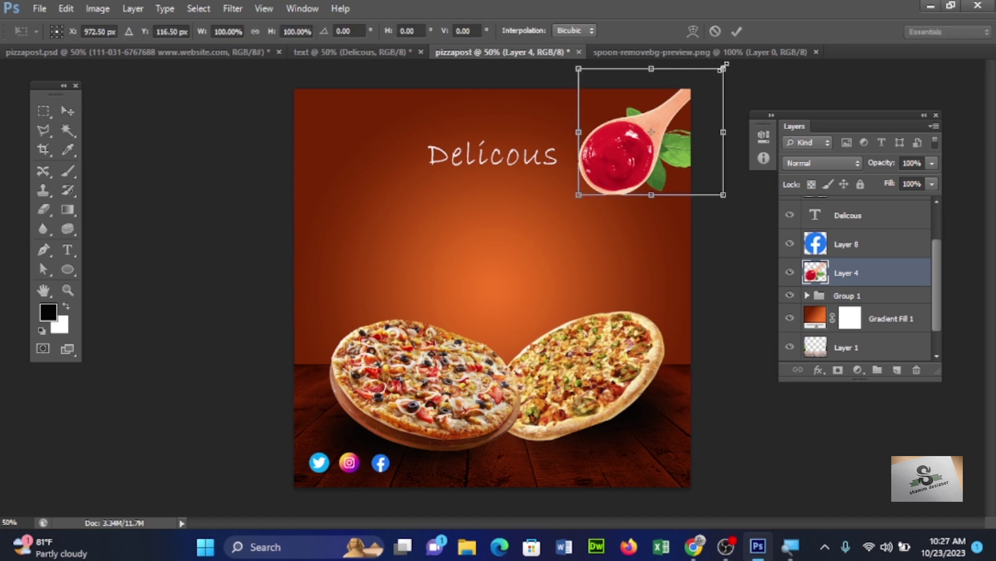
left_click_drag(722, 66, 708, 78)
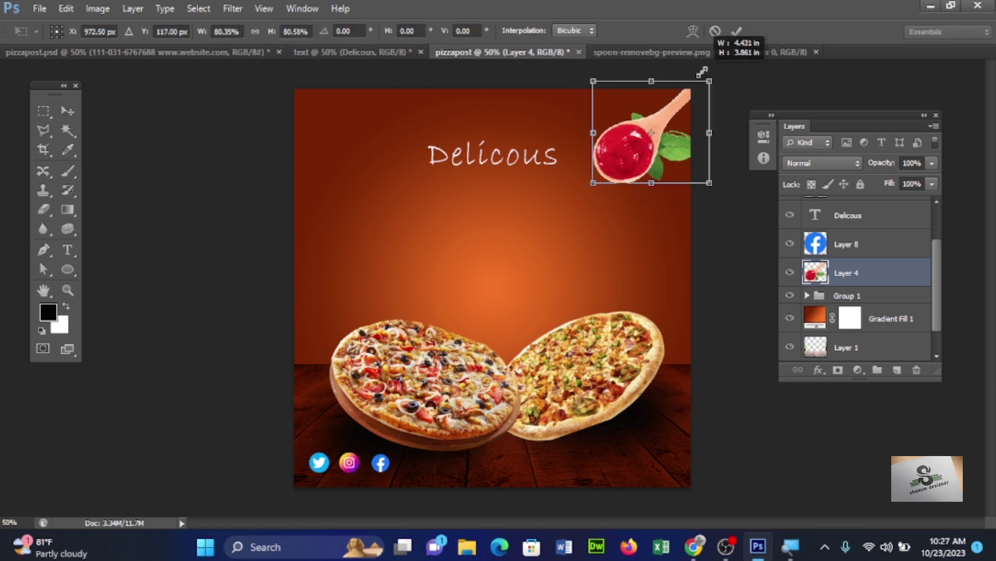
key("Return")
left_click_drag(675, 124, 665, 111)
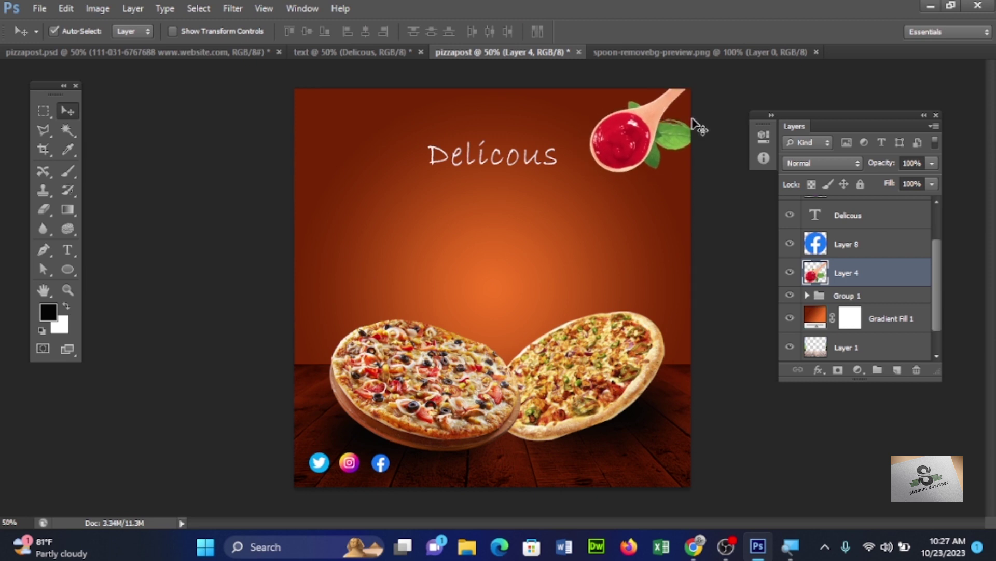
left_click_drag(670, 100, 676, 109)
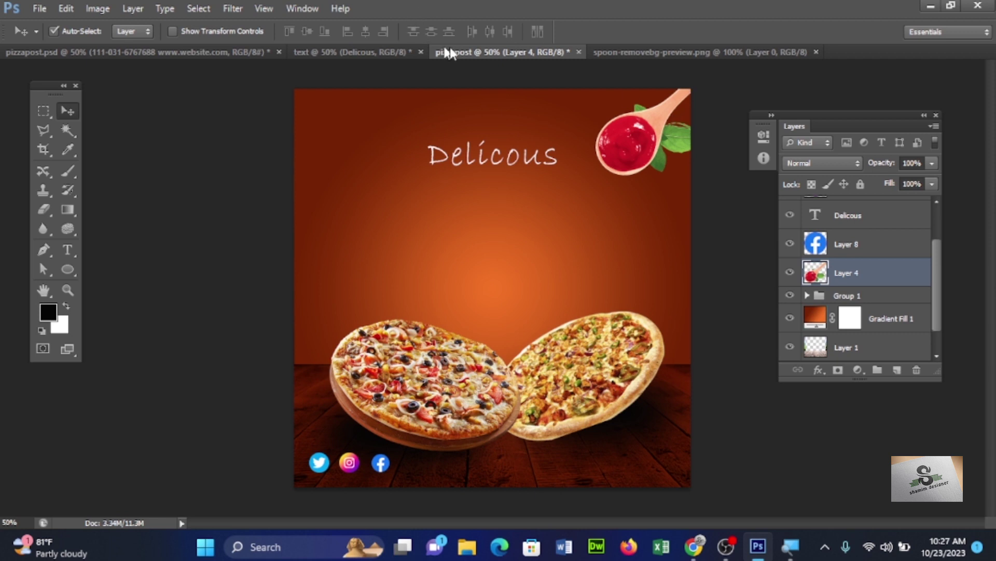
Close the spoon image file and bring up the text reference document
left_click(635, 53)
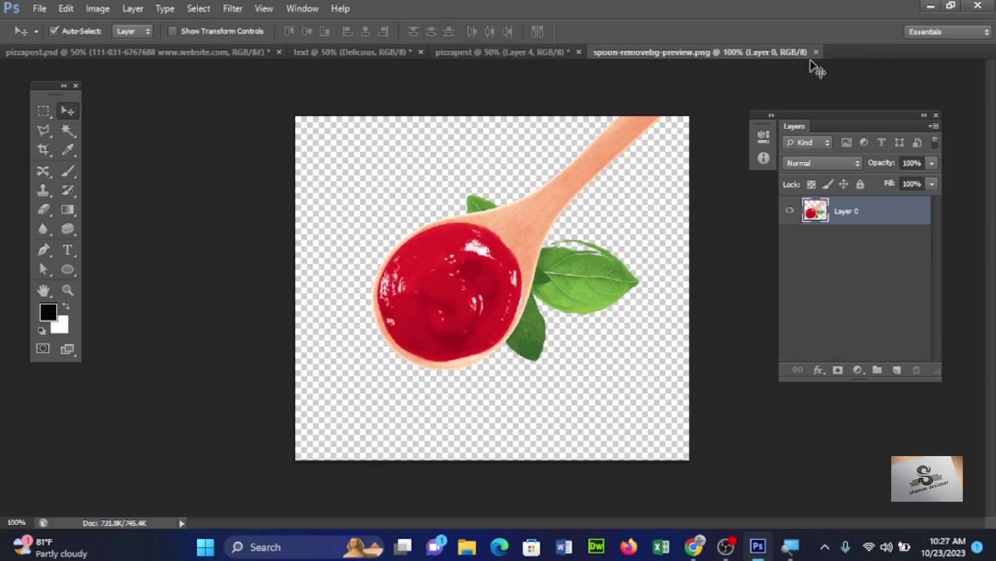
left_click(816, 52)
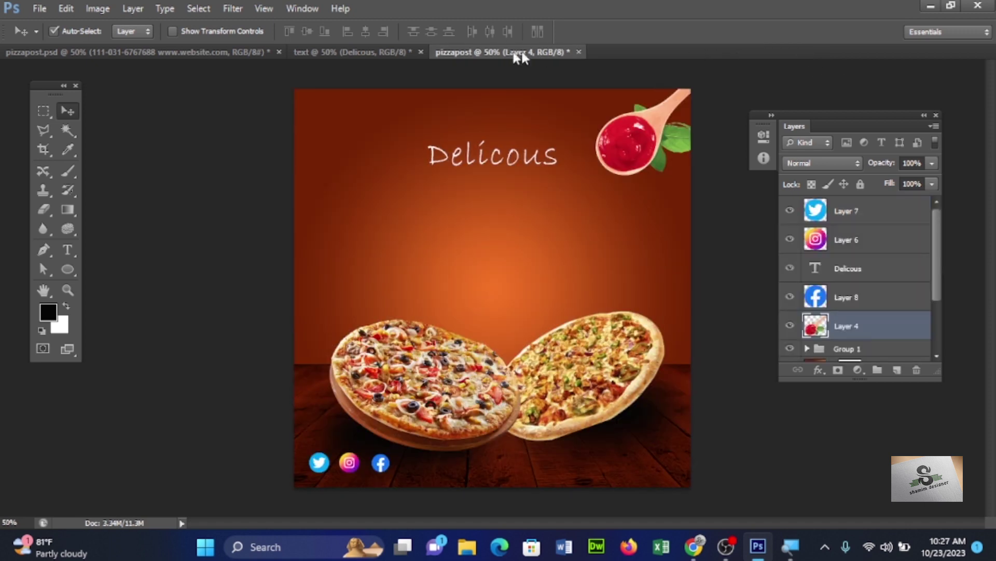
left_click(324, 54)
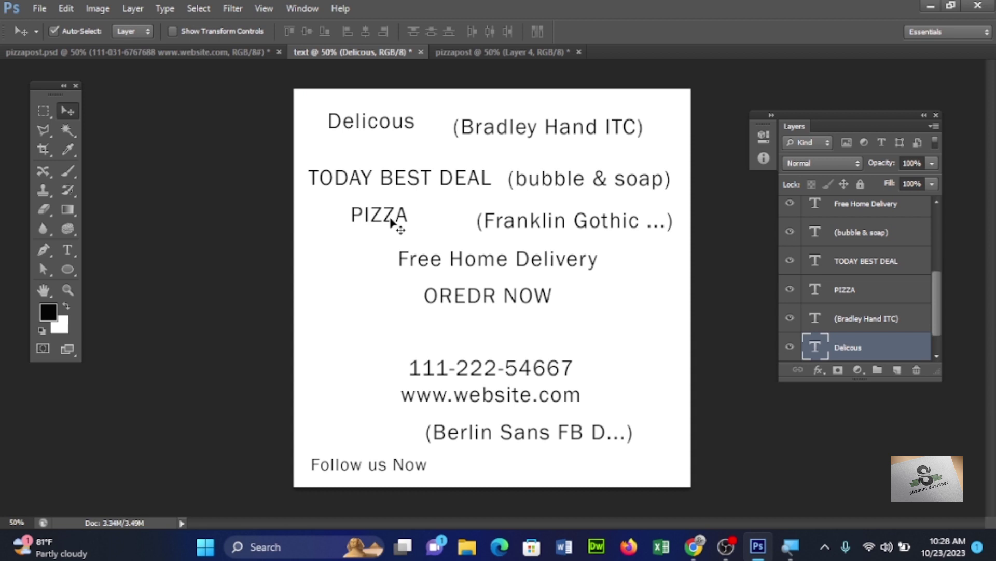
Bring the PIZZA text into the post under Delicous and enlarge it to about 217%
mouse_move(393, 222)
left_mouse_down()
mouse_move(484, 56)
mouse_move(497, 217)
left_mouse_up()
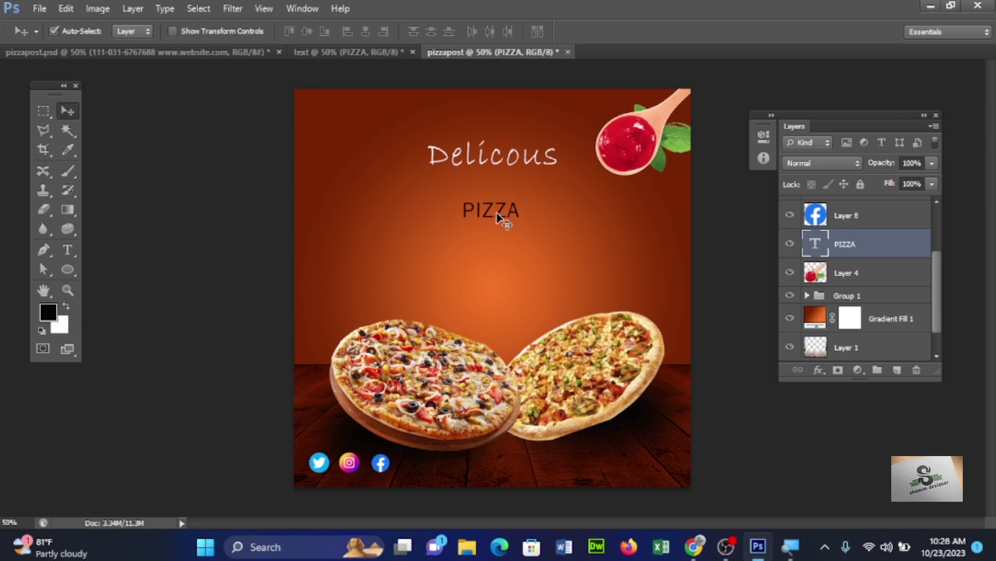
key("ctrl+t")
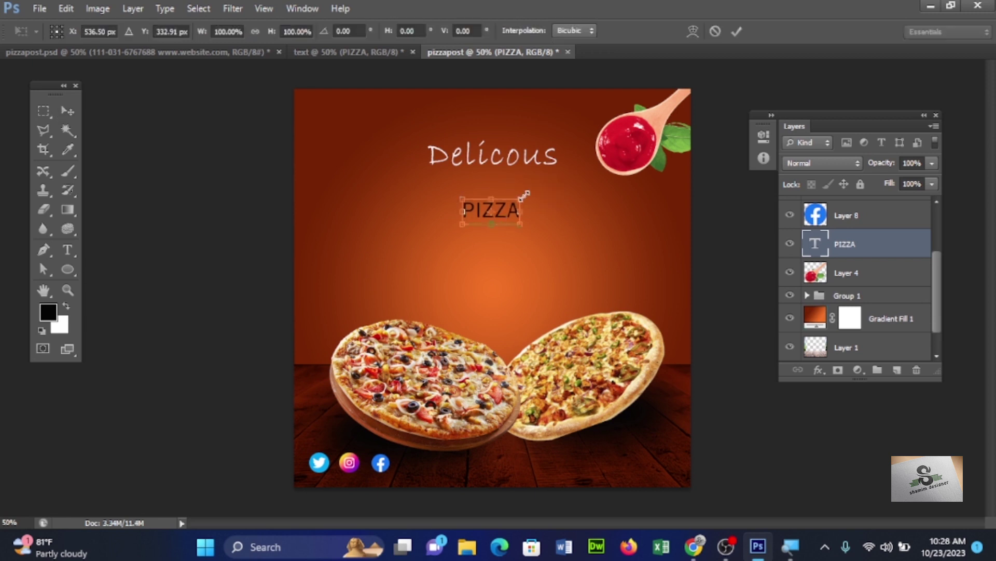
left_click_drag(527, 193, 544, 179)
left_click_drag(553, 172, 550, 169)
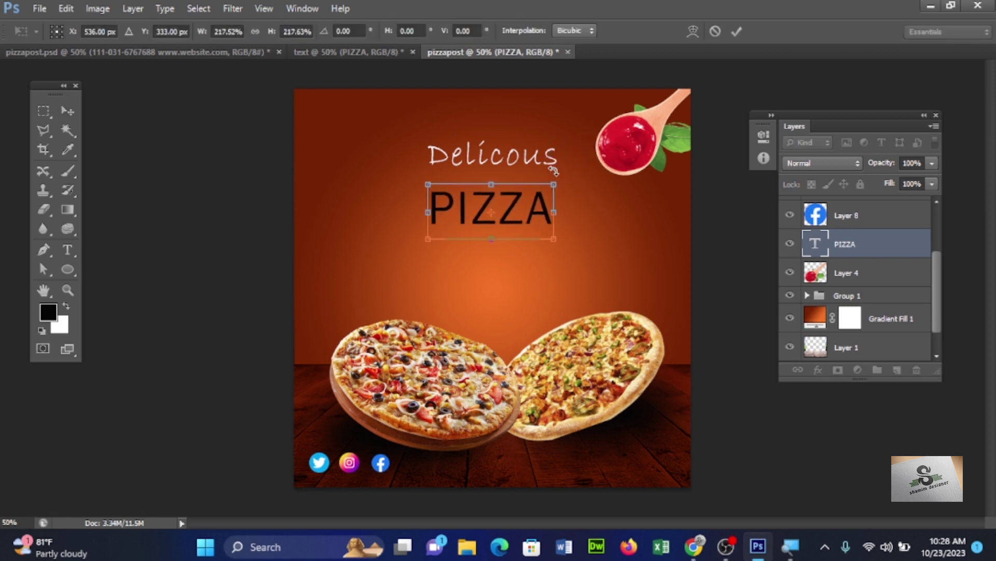
key("Return")
left_click(68, 249)
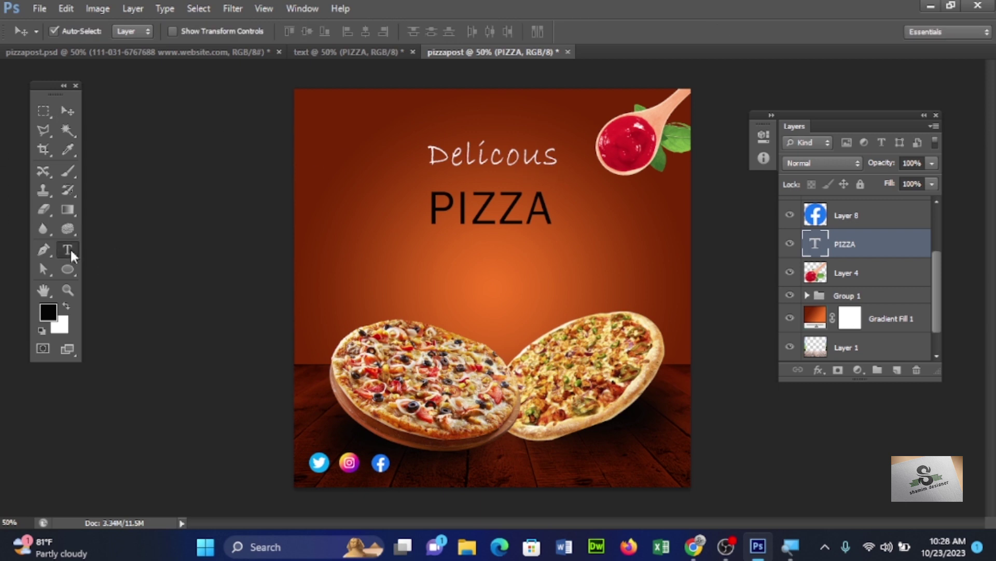
Switch the PIZZA headline to a bolder Franklin Gothic weight
left_click(141, 32)
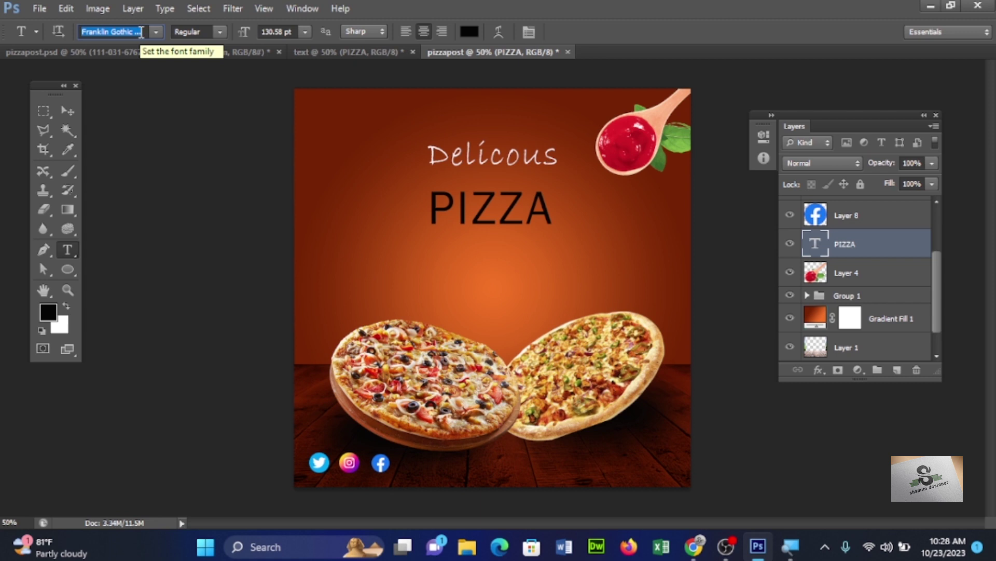
left_click(220, 31)
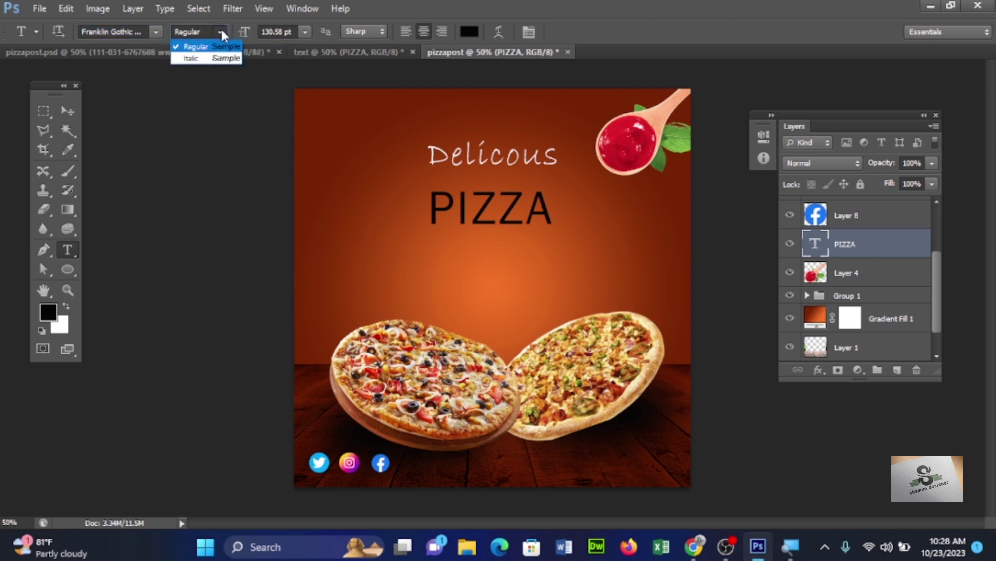
left_click(212, 30)
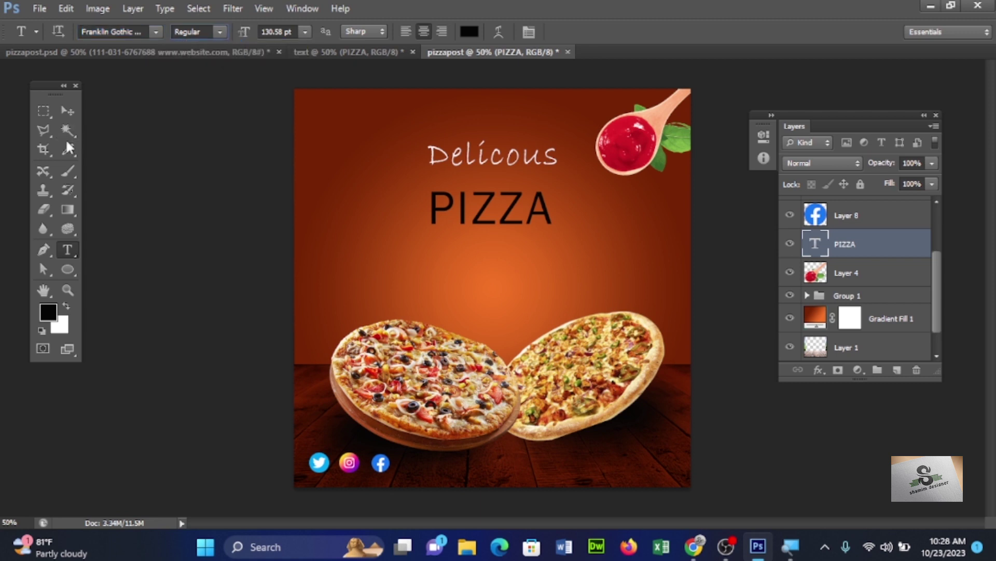
left_click(357, 52)
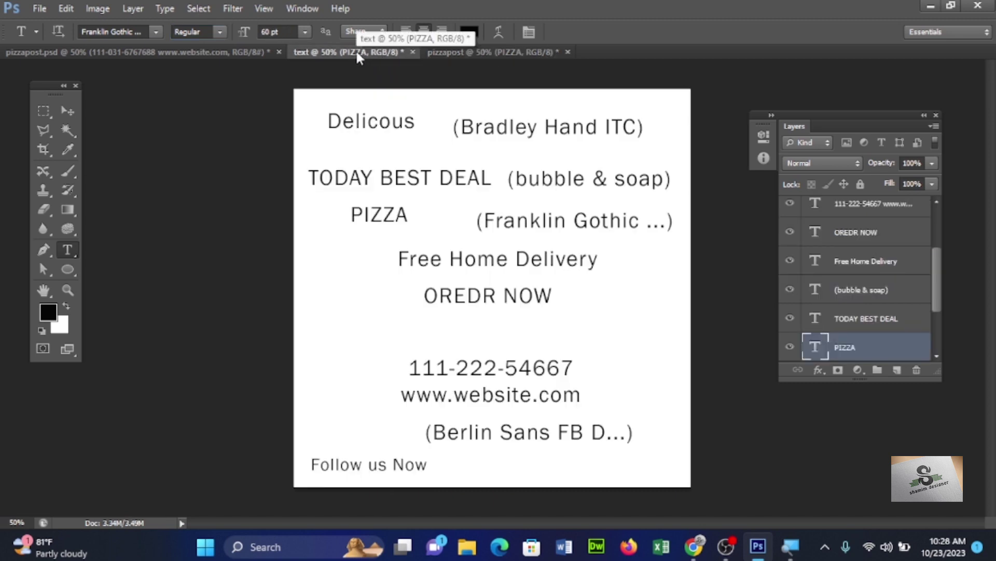
left_click(462, 52)
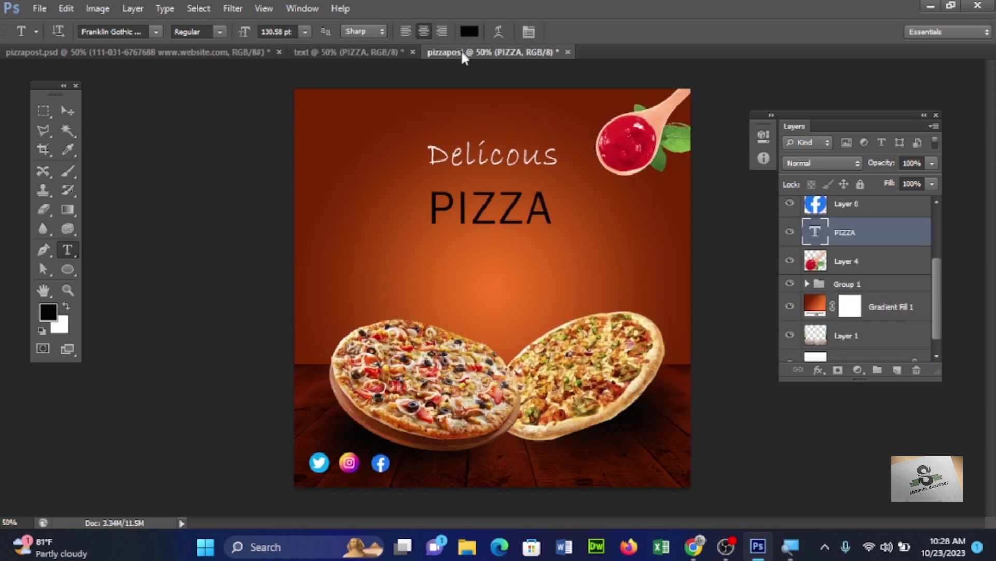
left_click(66, 110)
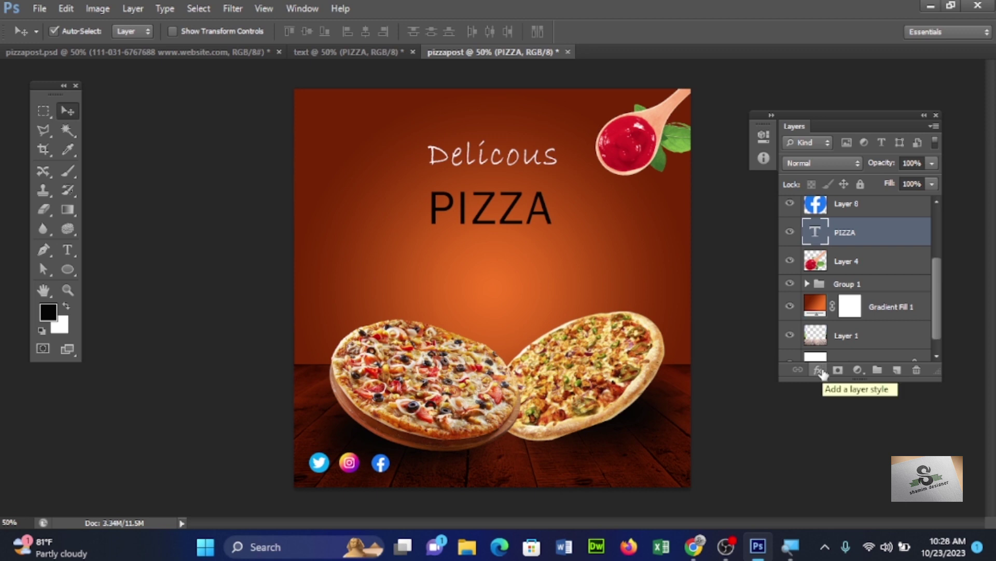
left_click(61, 249)
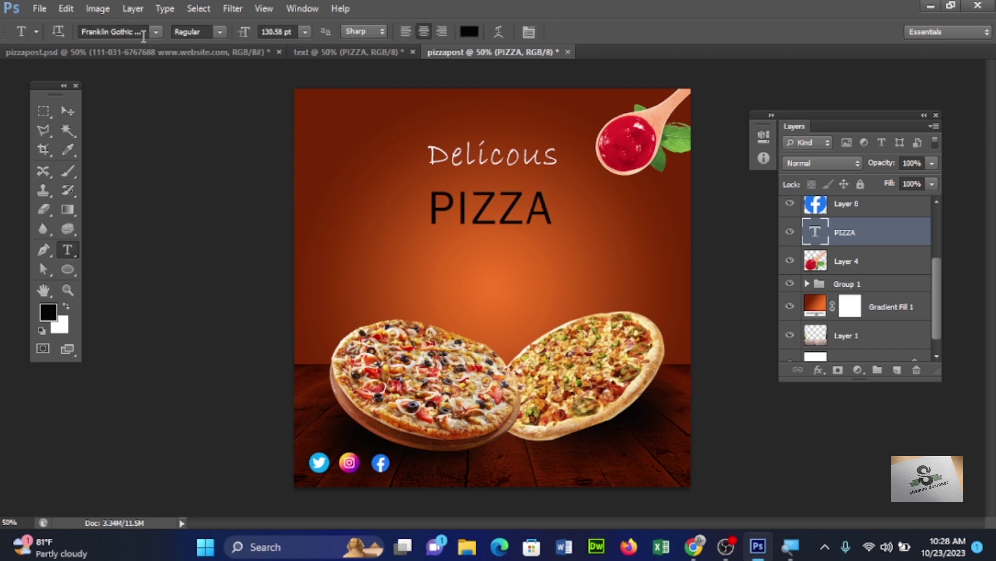
left_click(148, 35)
key("Down")
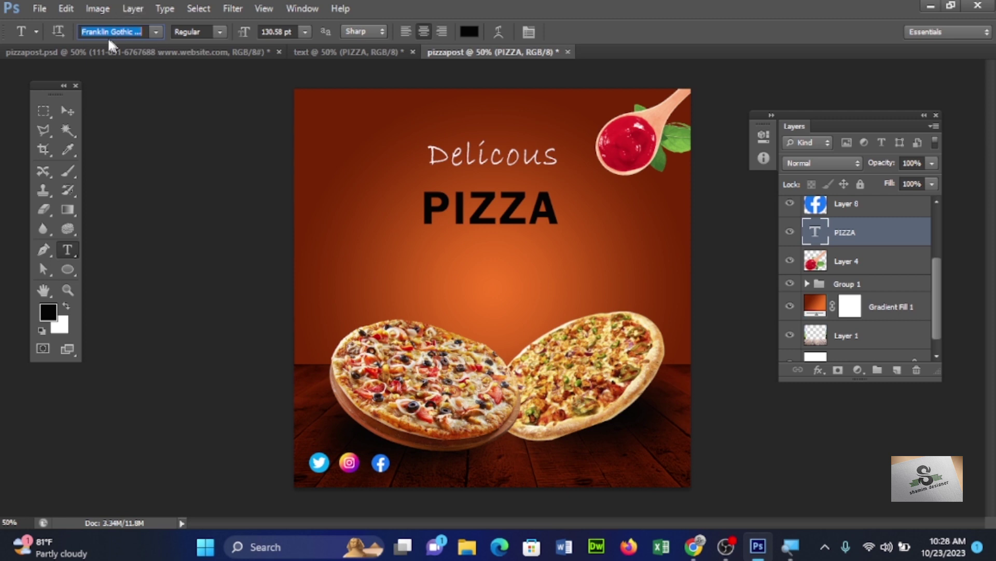
left_click(70, 110)
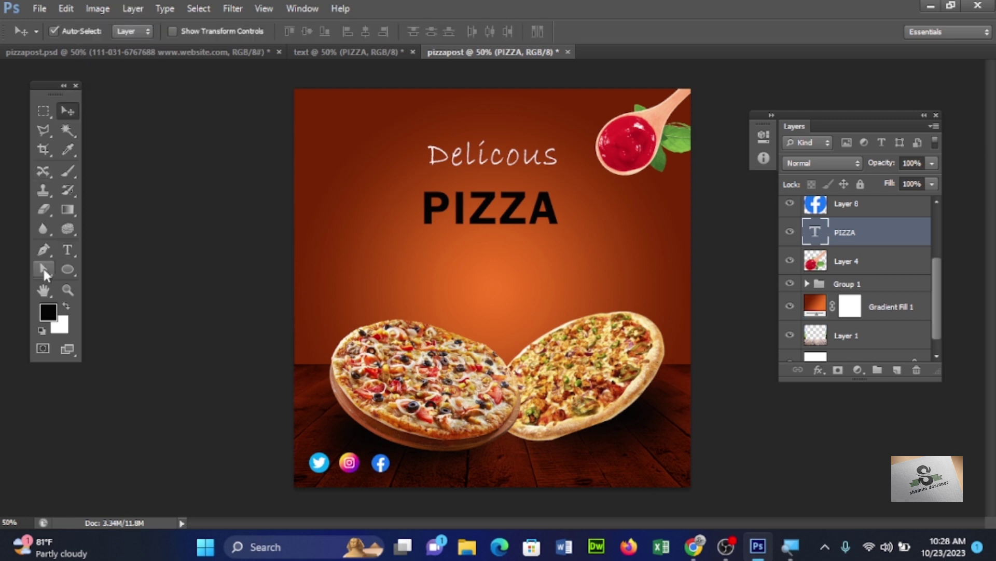
left_click(66, 253)
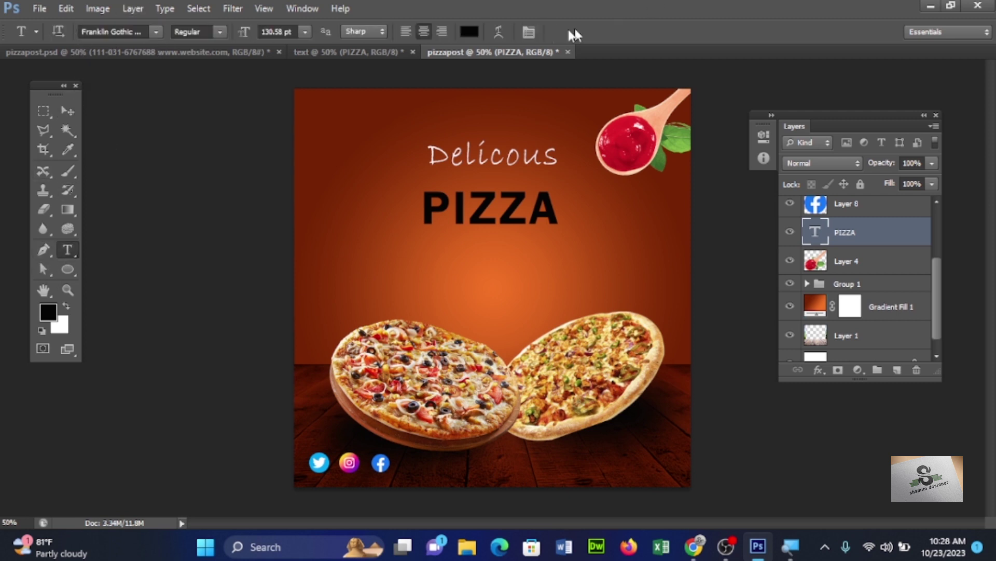
Make PIZZA near-white #fefff0 and nudge it slightly up and right
left_click(468, 31)
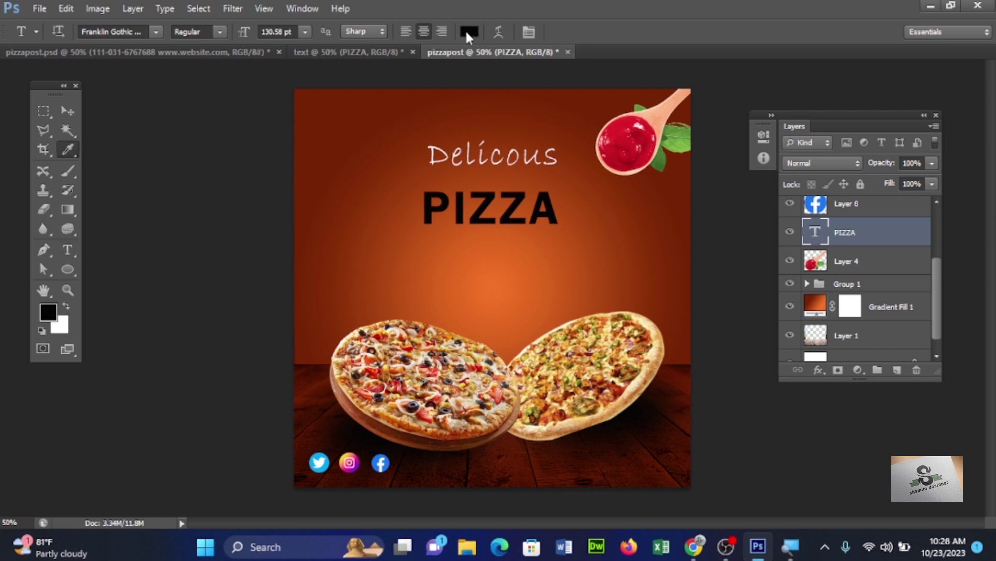
left_click(806, 251)
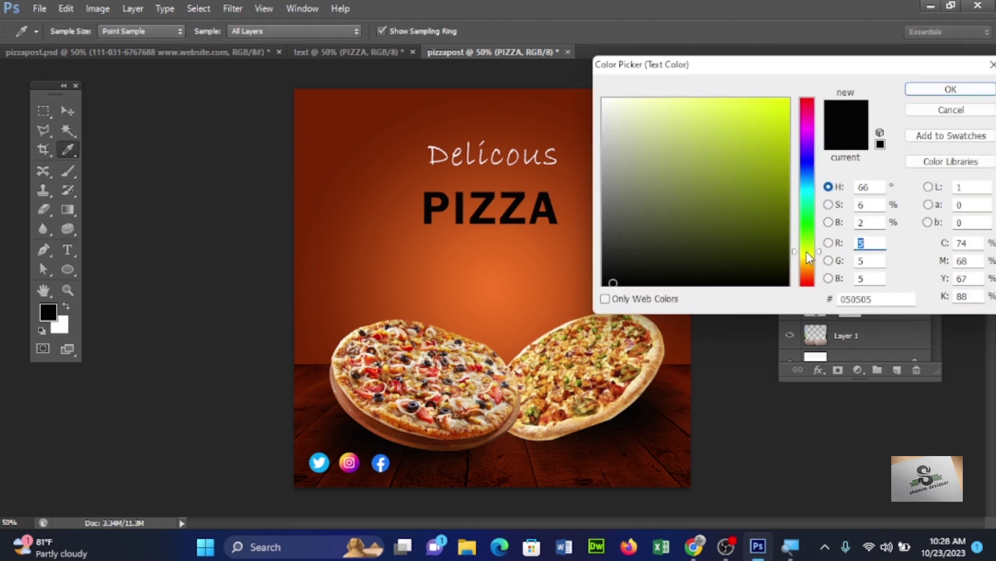
left_click(775, 191)
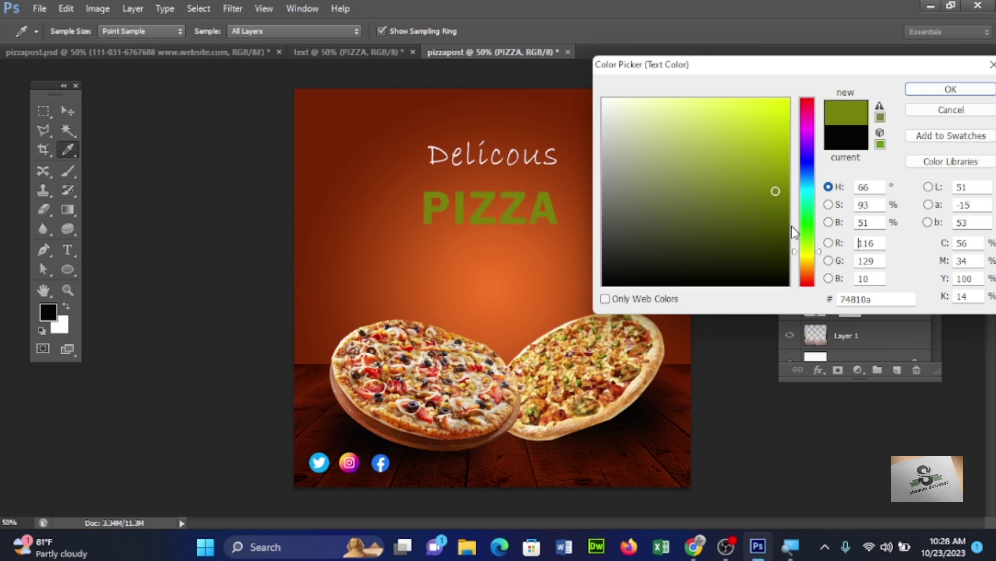
left_click_drag(810, 266, 805, 259)
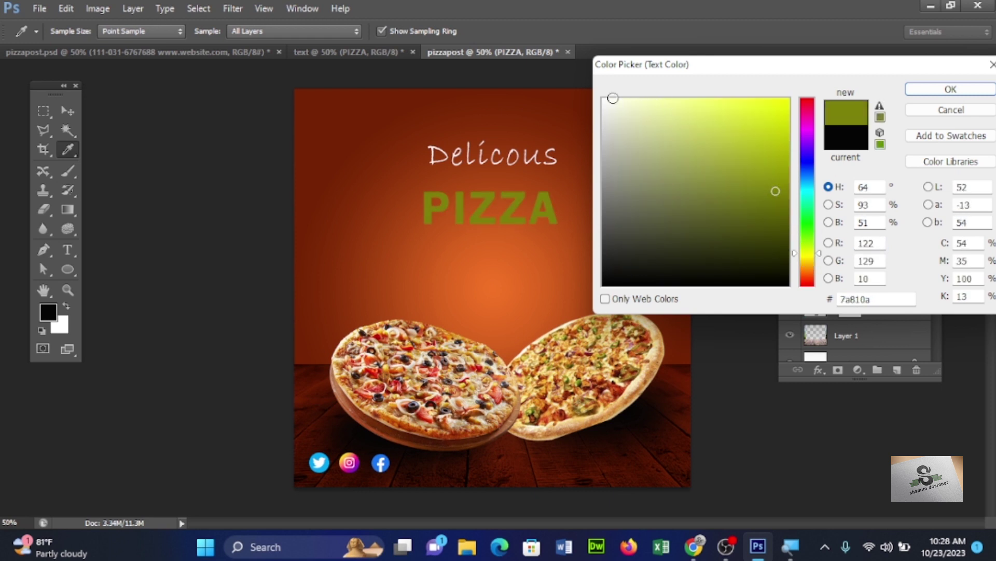
left_click(613, 98)
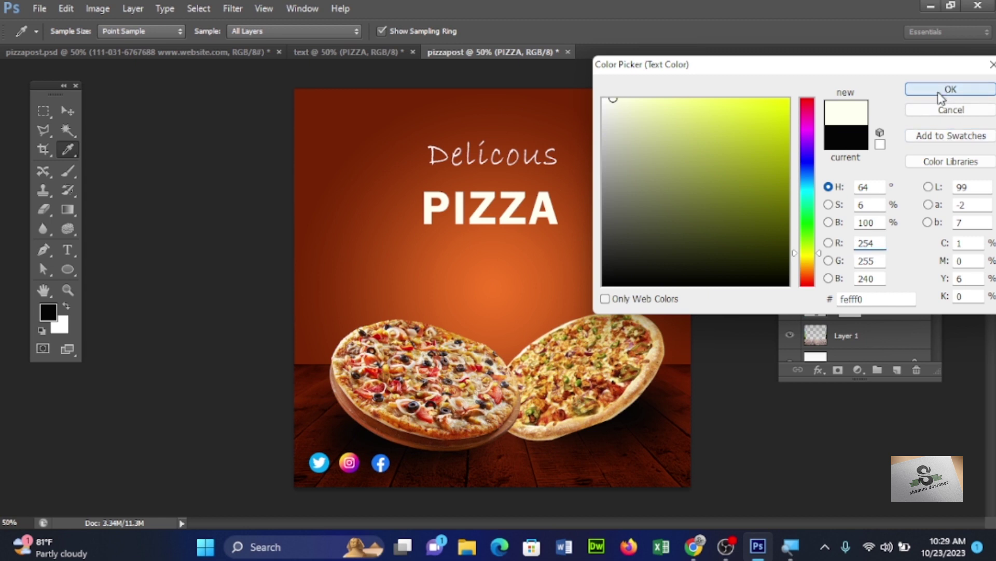
left_click(943, 96)
left_click(65, 111)
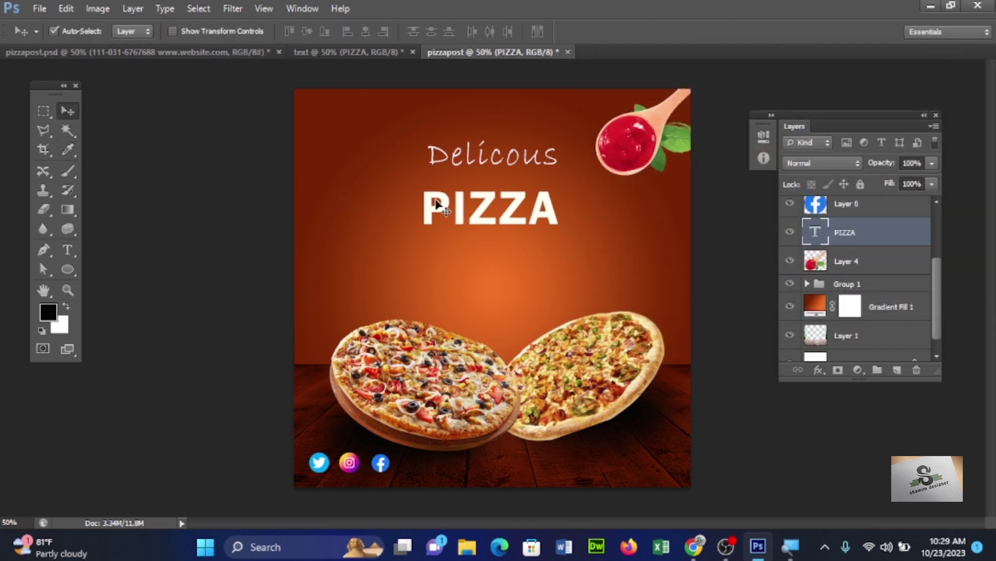
left_click_drag(484, 220, 488, 207)
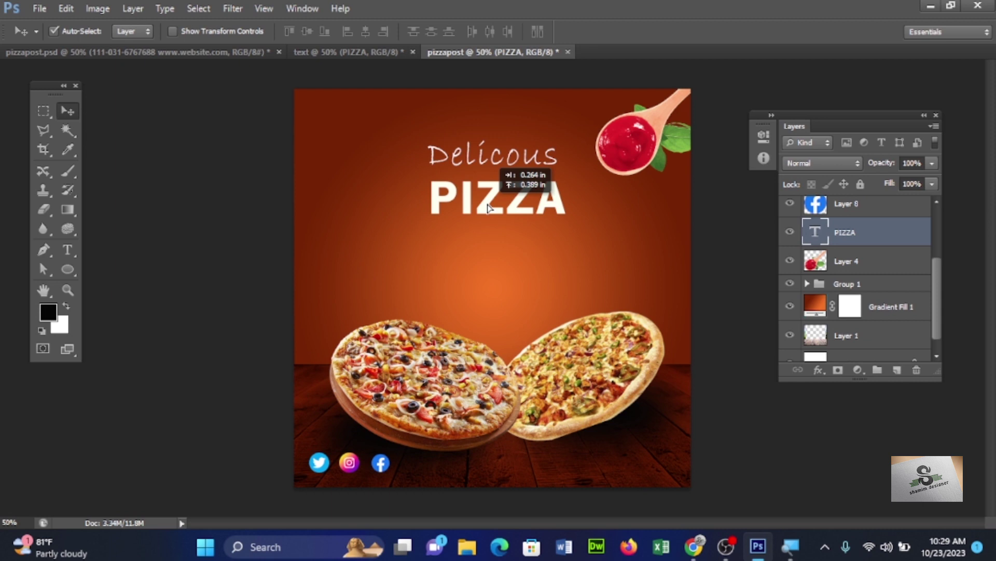
left_click(897, 370)
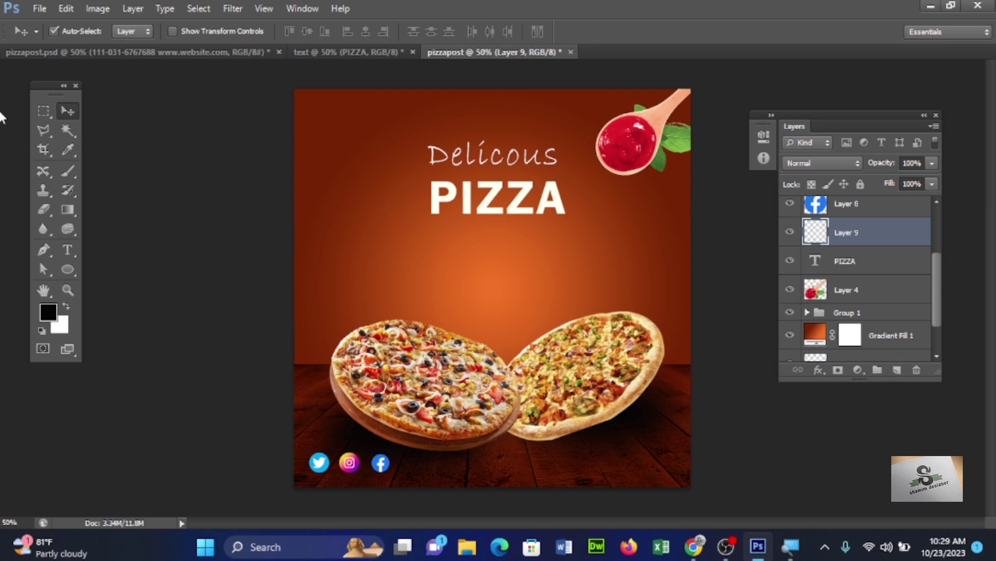
Select the standard Brush tool, restoring Photoshop to full screen
key("b")
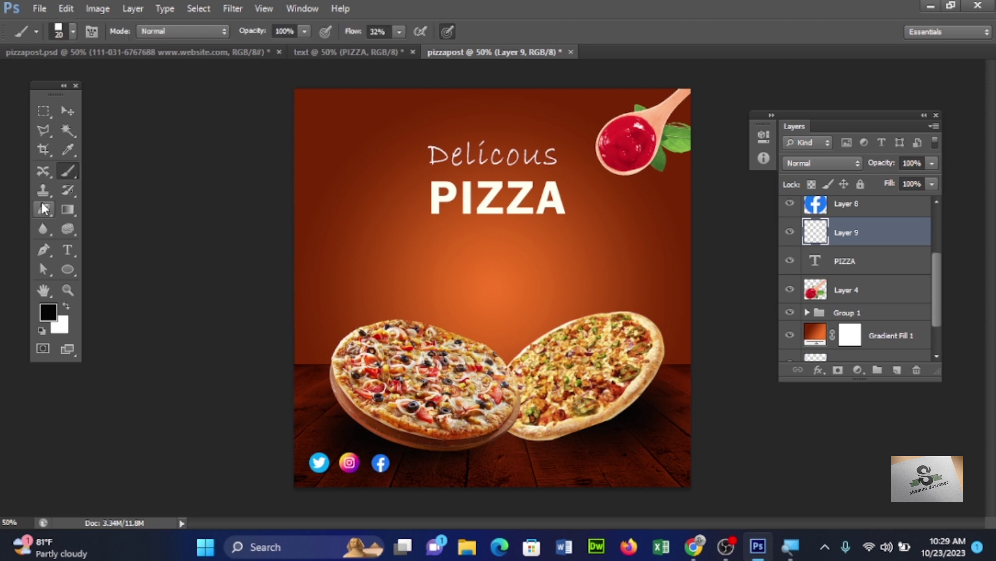
left_click(73, 33)
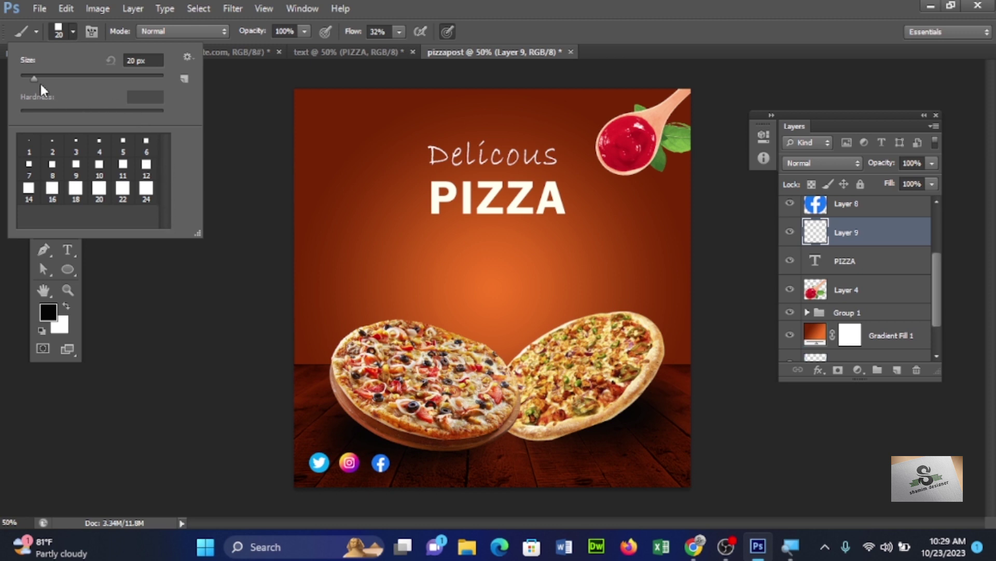
double_click(377, 19)
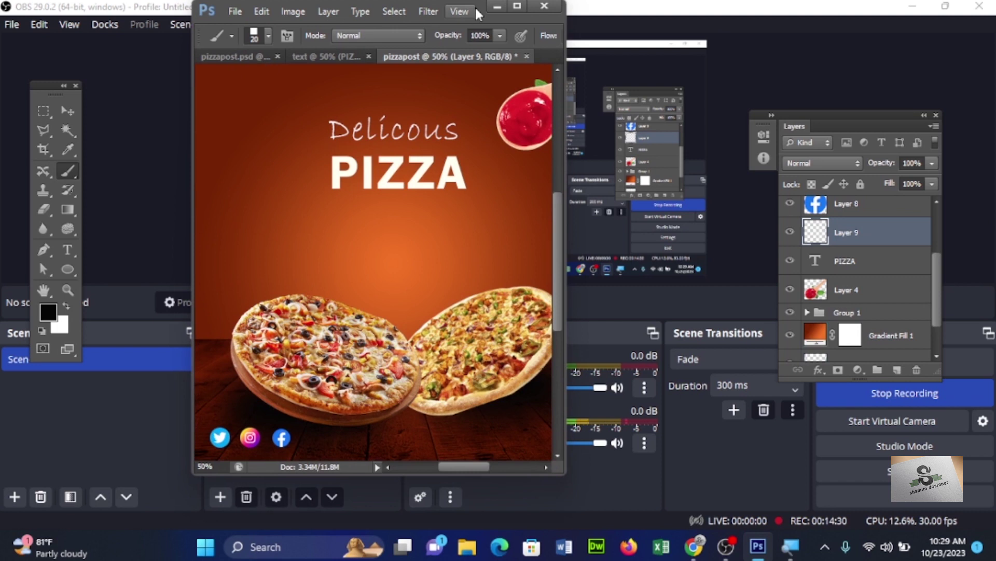
left_click(524, 6)
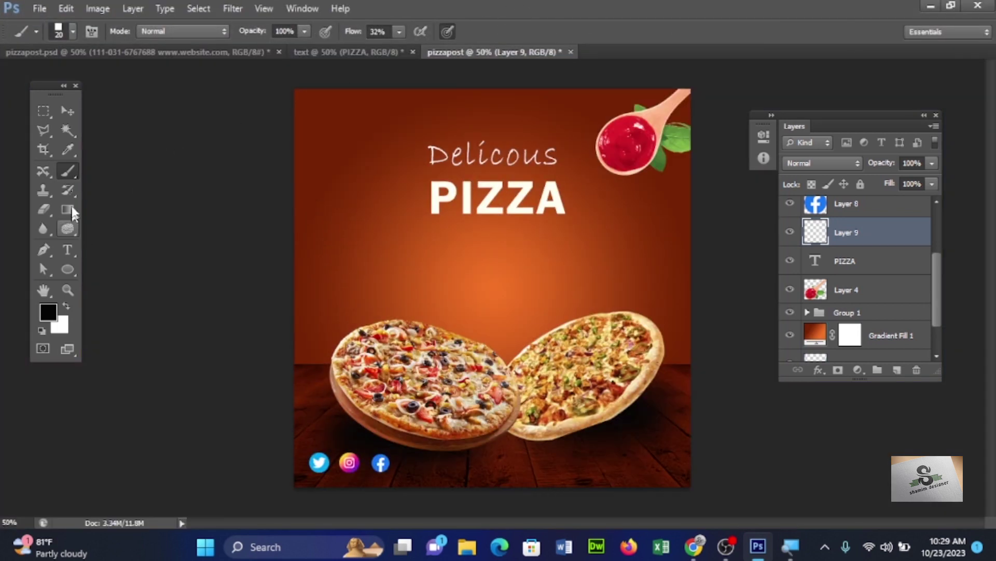
right_click(70, 168)
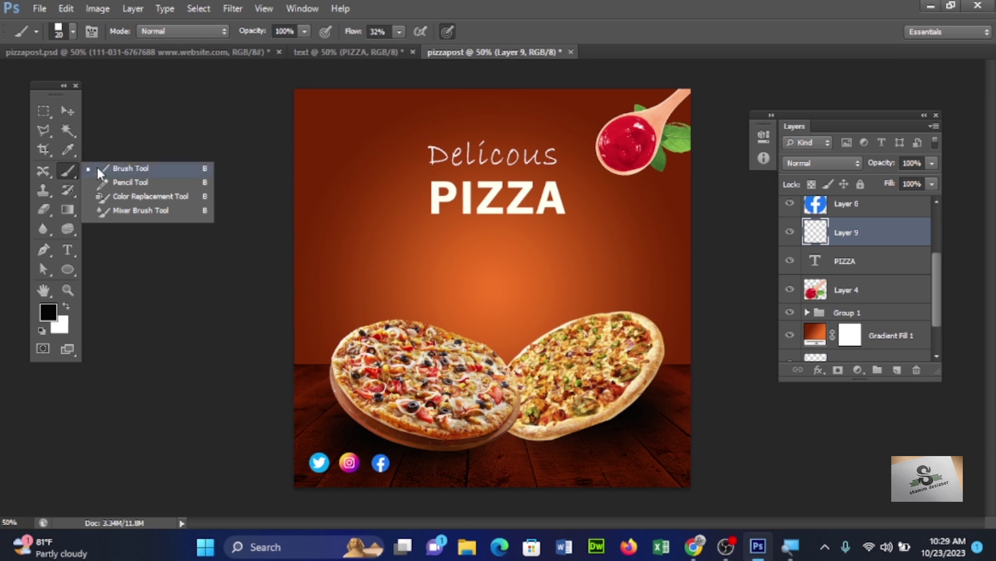
left_click(99, 167)
Set the brush size to 100 px and show the brush libraries list
left_click(73, 31)
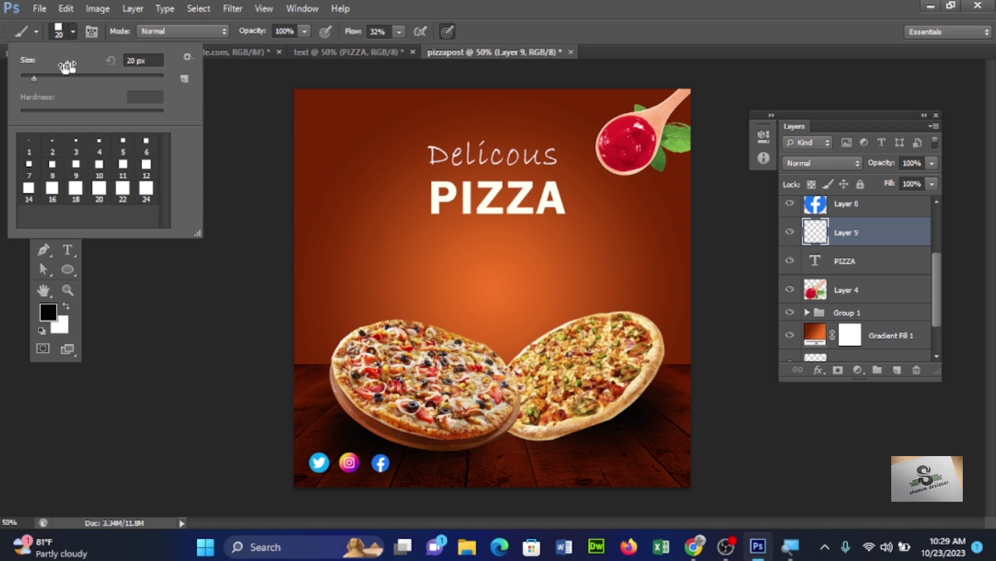
mouse_move(34, 78)
left_mouse_down()
mouse_move(116, 78)
mouse_move(65, 78)
left_mouse_up()
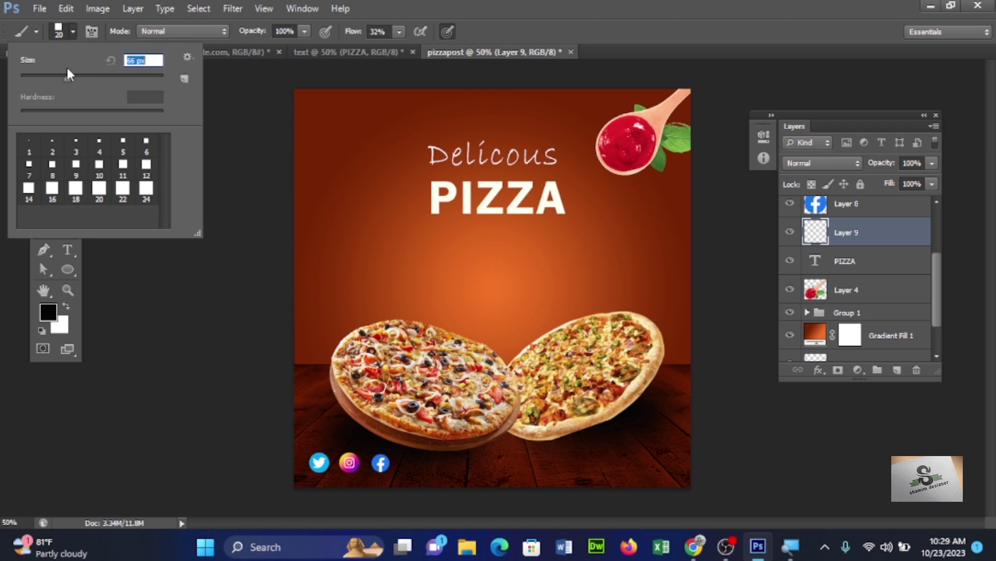
left_click(52, 141)
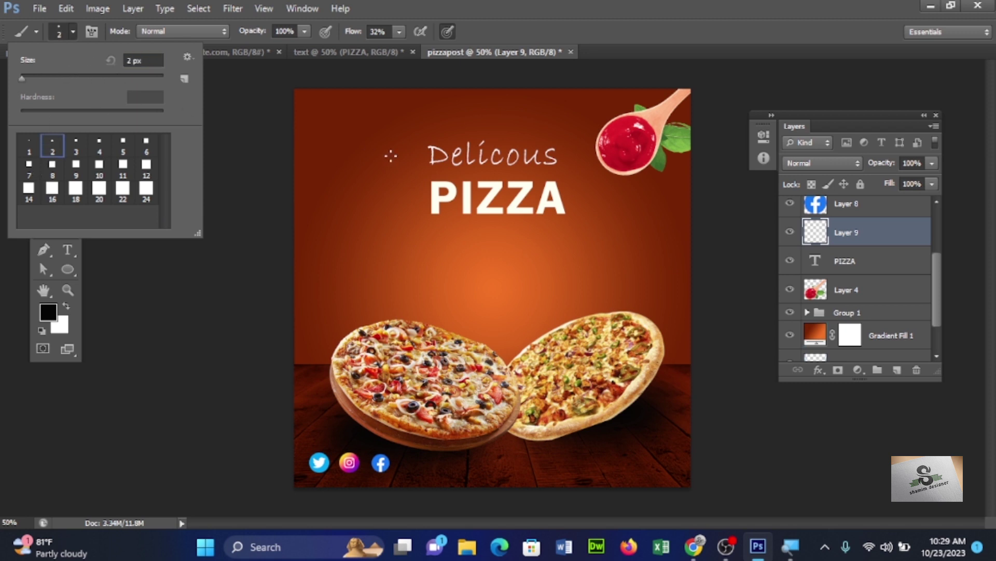
left_click(451, 7)
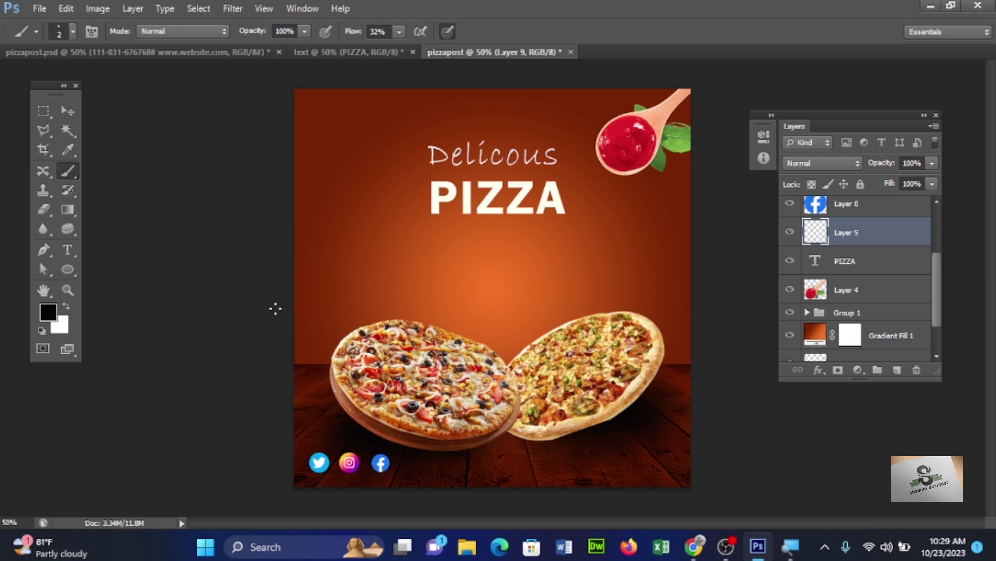
key("bracketright")
key("bracketright")
key("bracketright")
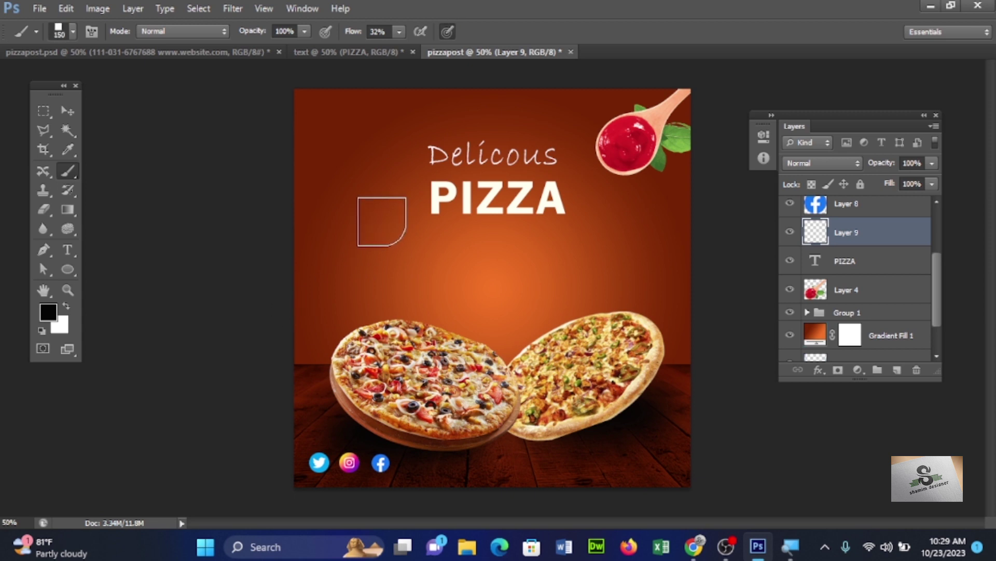
key("bracketleft")
key("bracketleft")
left_click(71, 32)
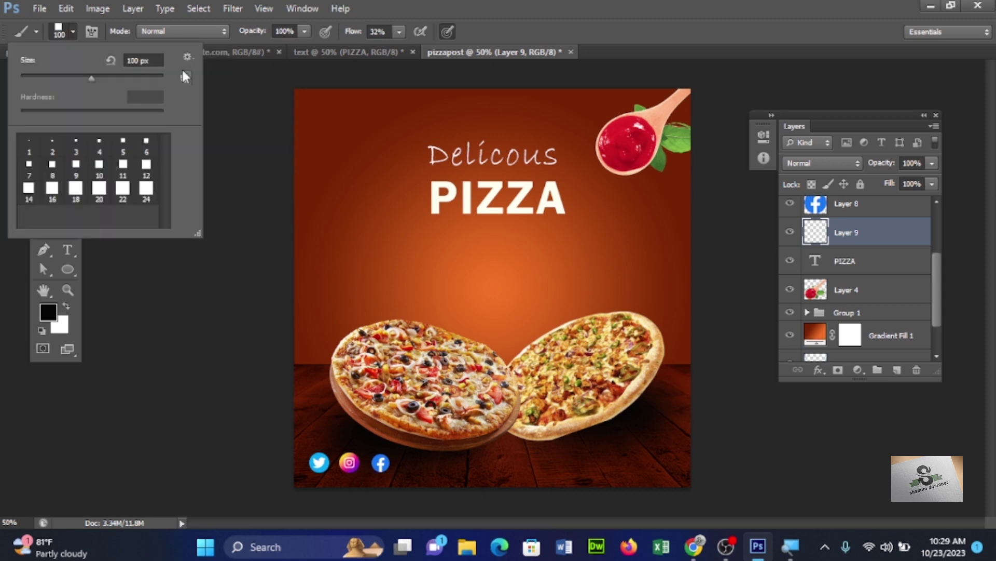
left_click(188, 56)
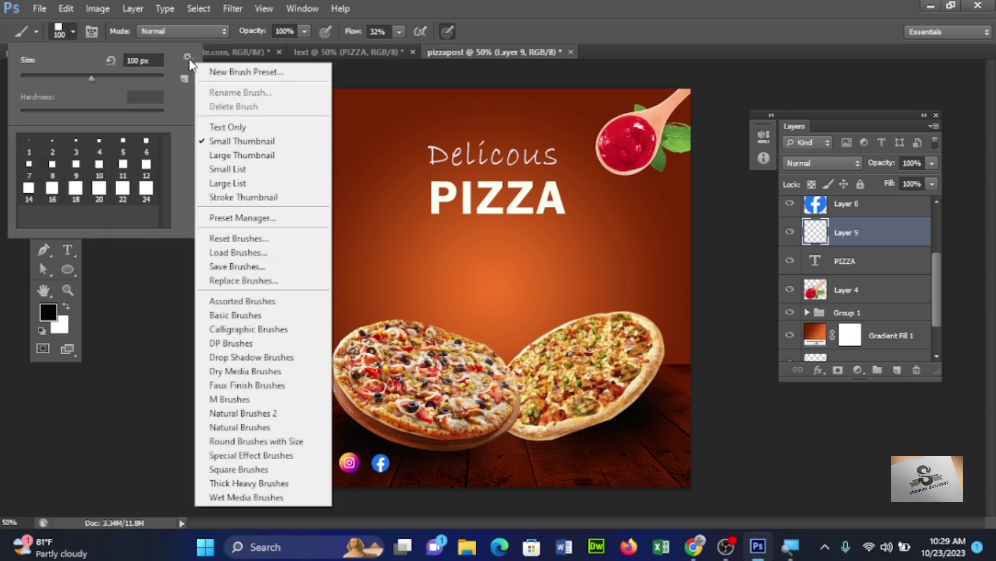
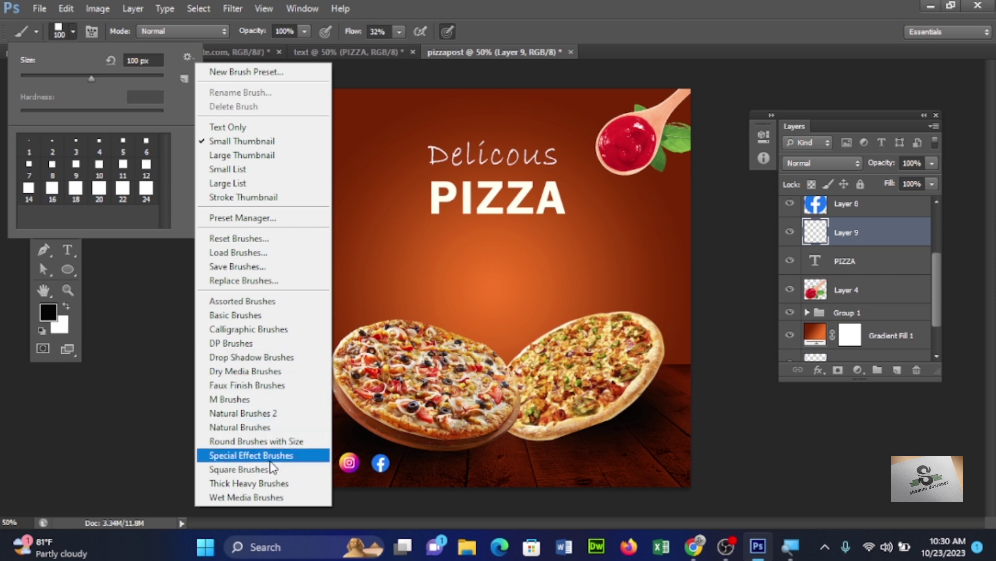
Load Special Effect brushes, test a 900 px flower stamp on the headline, then undo it
left_click(269, 457)
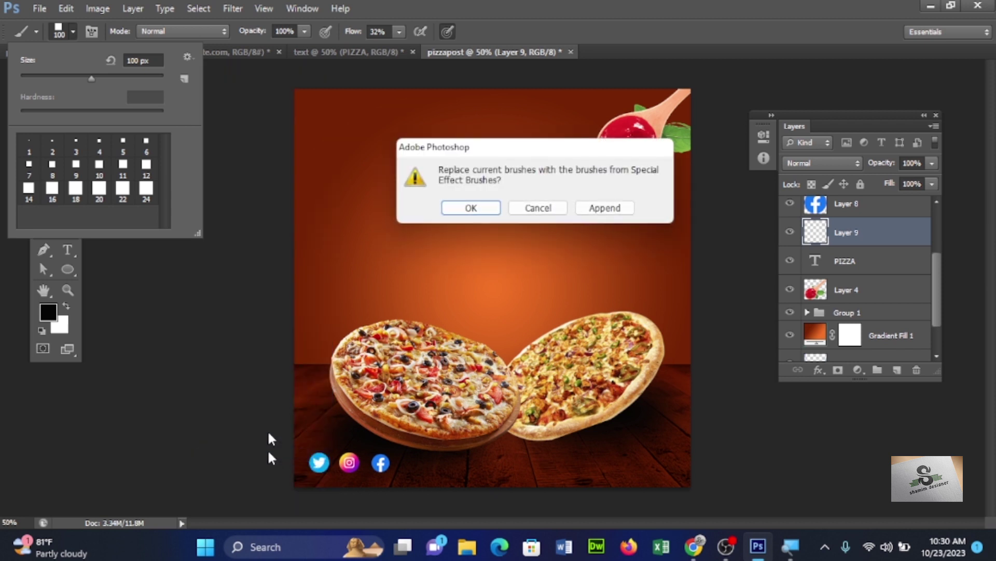
left_click(473, 205)
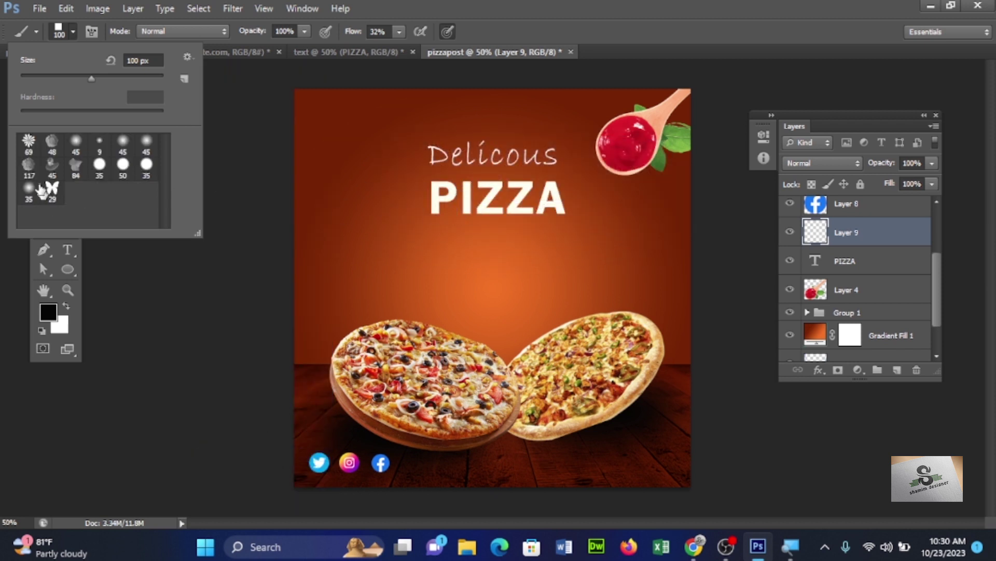
left_click(29, 142)
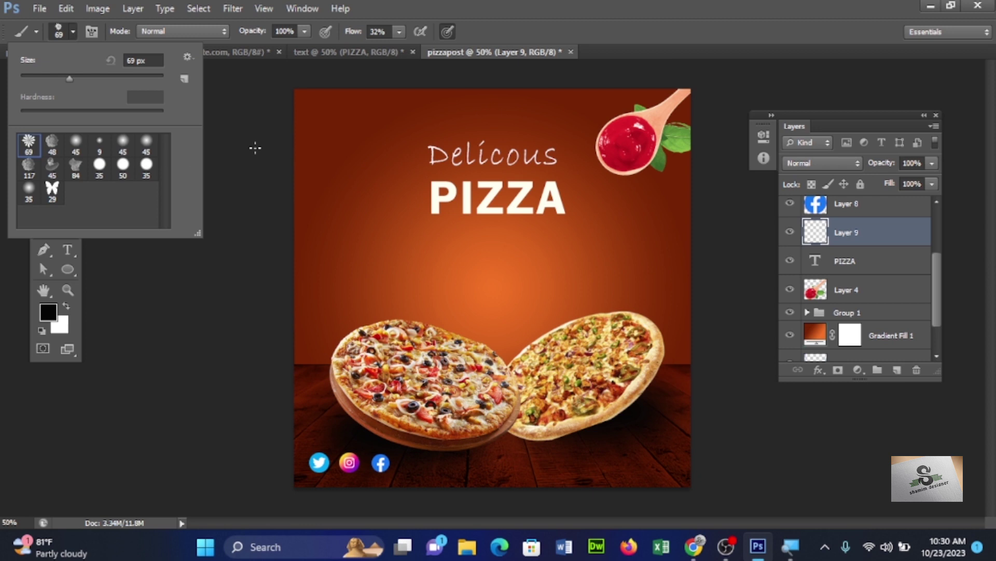
left_click(470, 20)
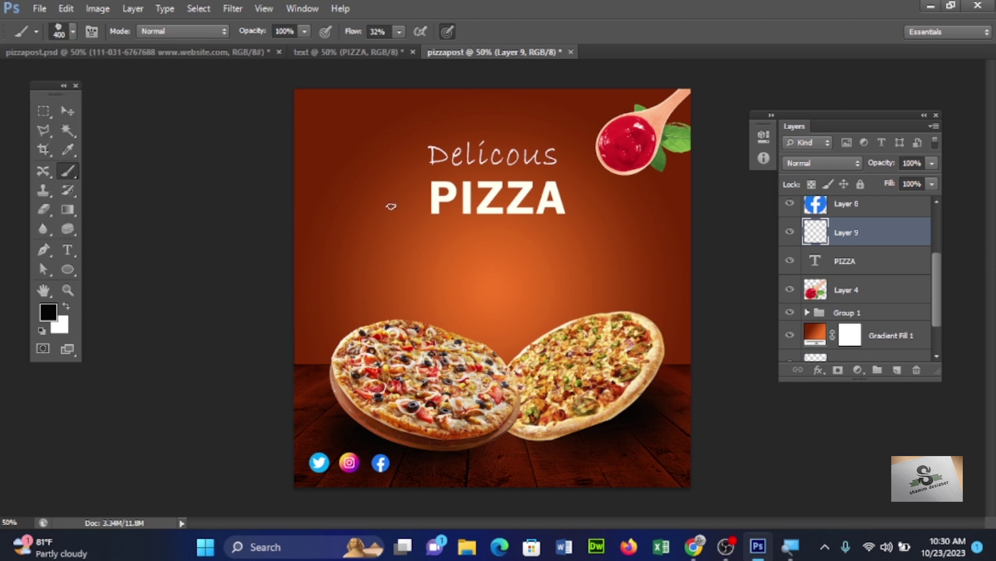
key("bracketright")
key("bracketright")
key("bracketright")
key("bracketright")
key("bracketright")
key("bracketright")
left_click(432, 182)
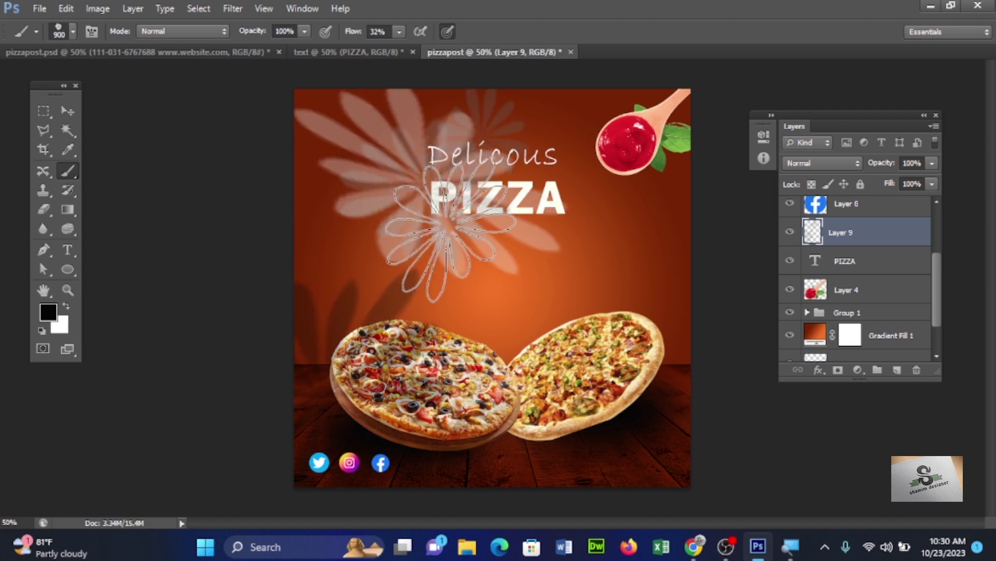
key("ctrl+z")
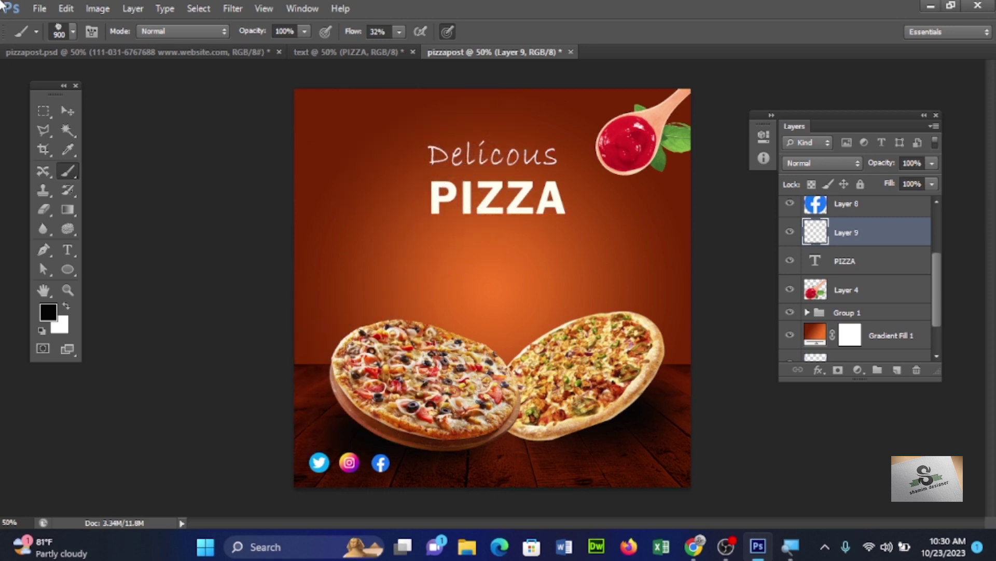
Replace the brushes with the Assorted Brushes set and choose the 54 px grunge brush
left_click(73, 32)
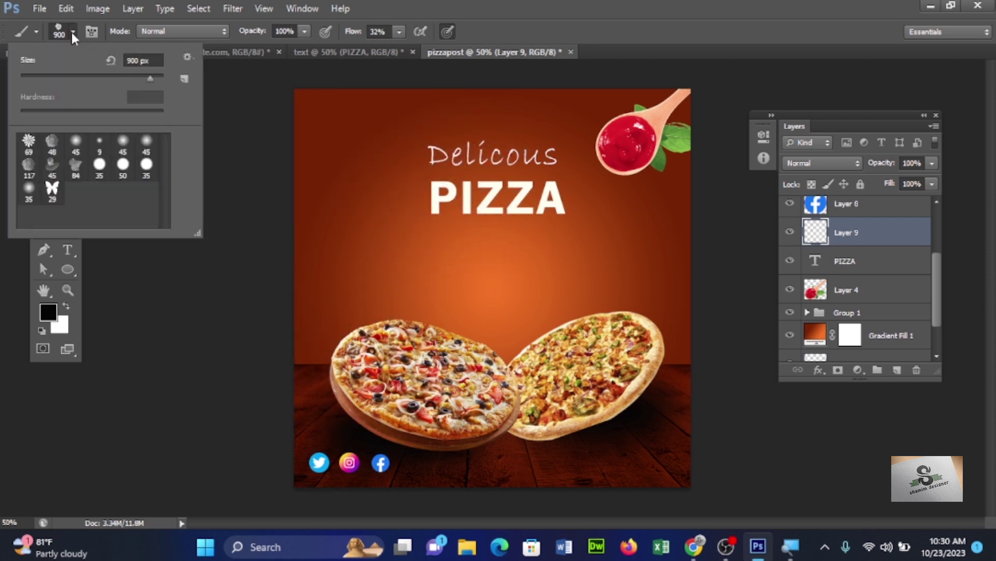
left_click(190, 56)
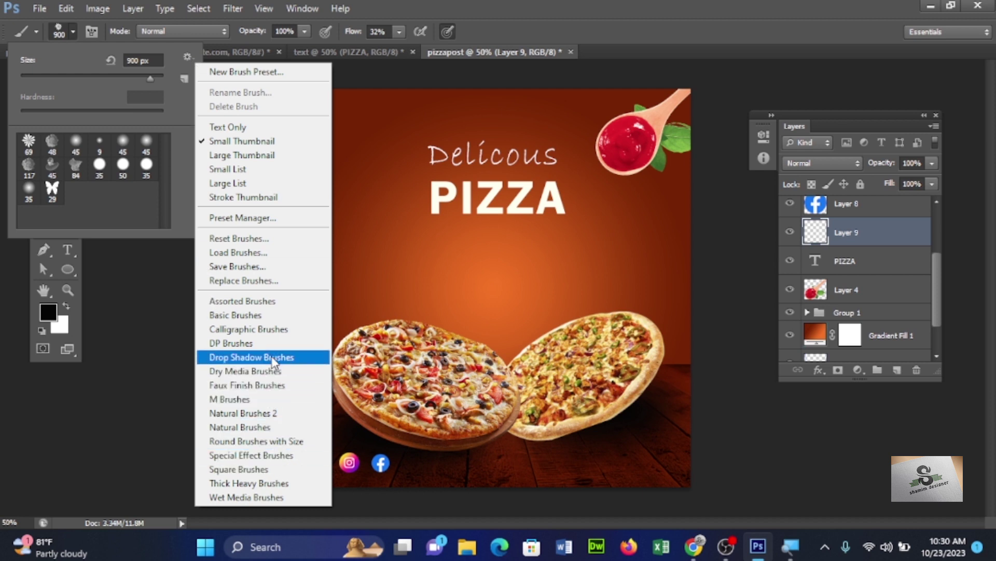
left_click(263, 300)
left_click(480, 206)
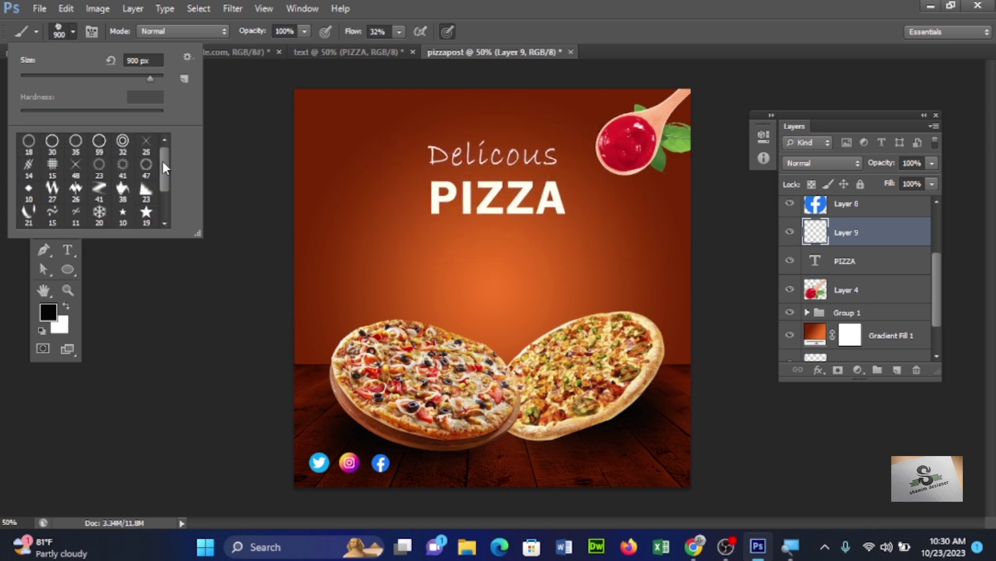
left_click_drag(163, 161, 164, 205)
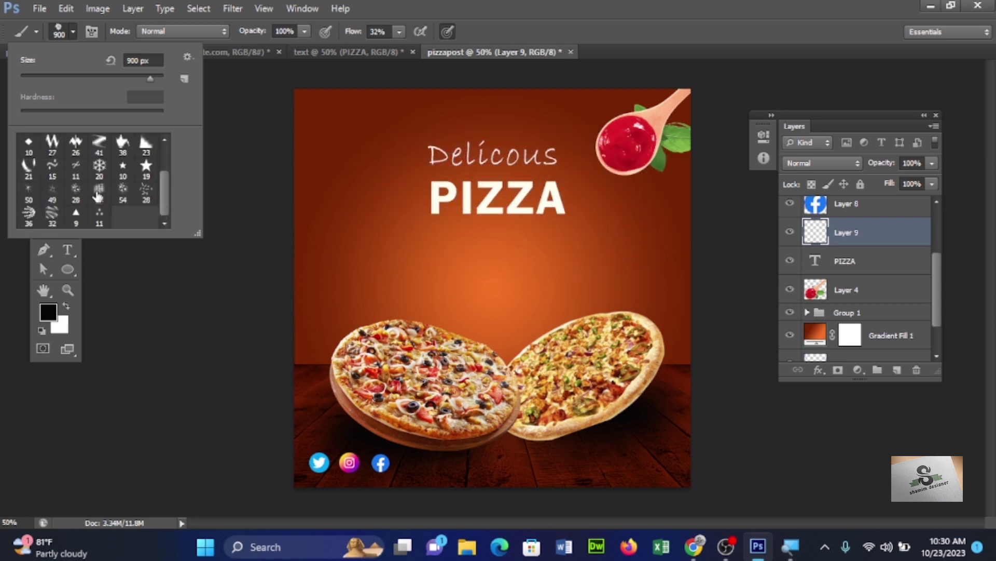
left_click(124, 193)
left_click(419, 11)
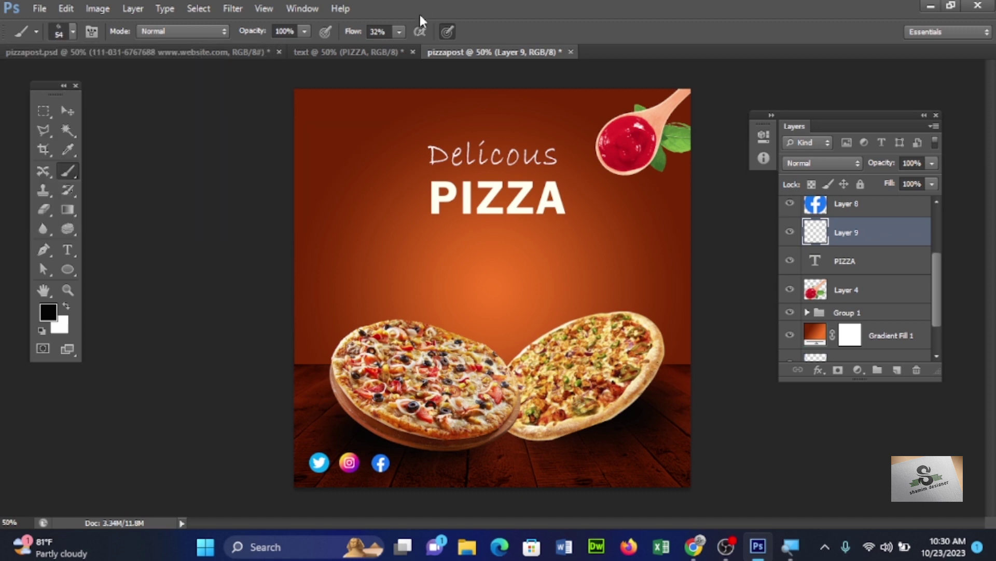
Paint 150 px grunge dabs across the PIZZA letters on Layer 9
key("bracketright")
key("bracketright")
key("bracketright")
key("bracketright")
key("bracketright")
key("bracketright")
left_click(436, 206)
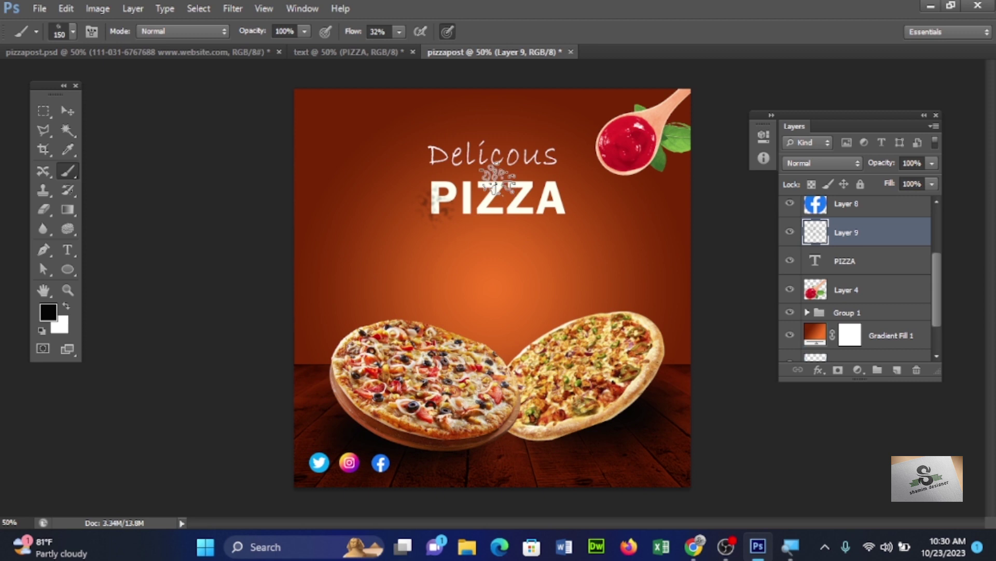
left_click(487, 189)
left_click(519, 207)
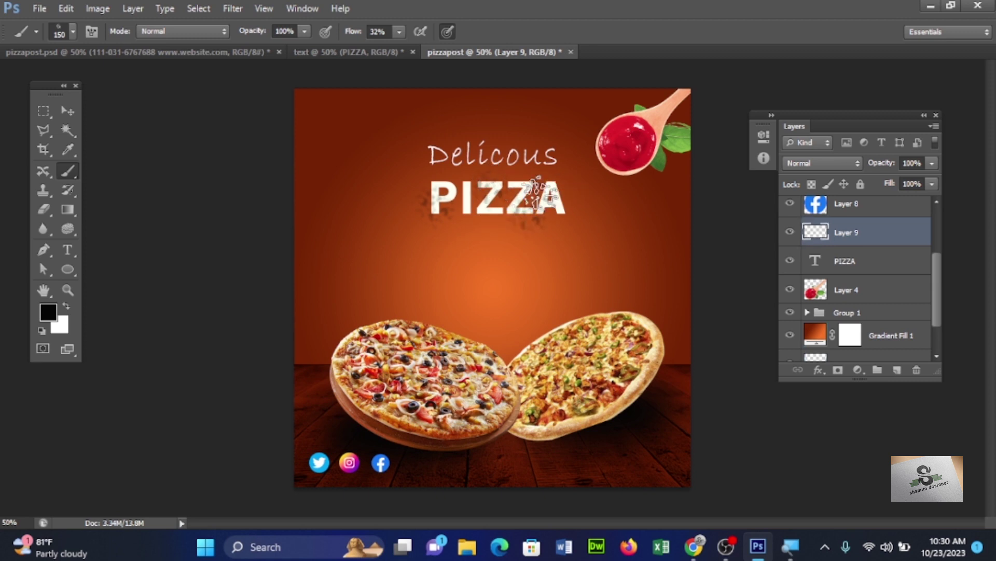
left_click(545, 200)
left_click(536, 194)
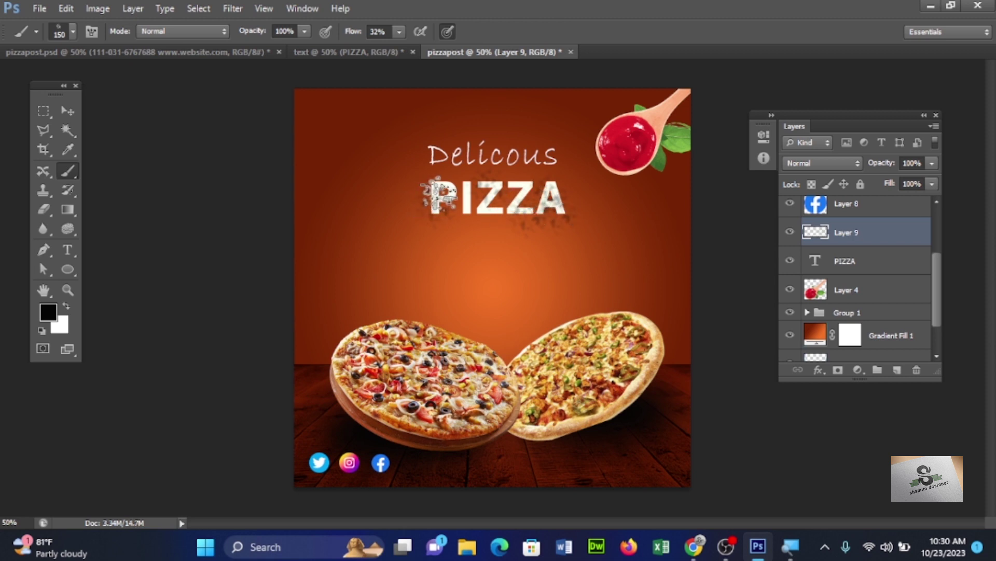
left_click(437, 196)
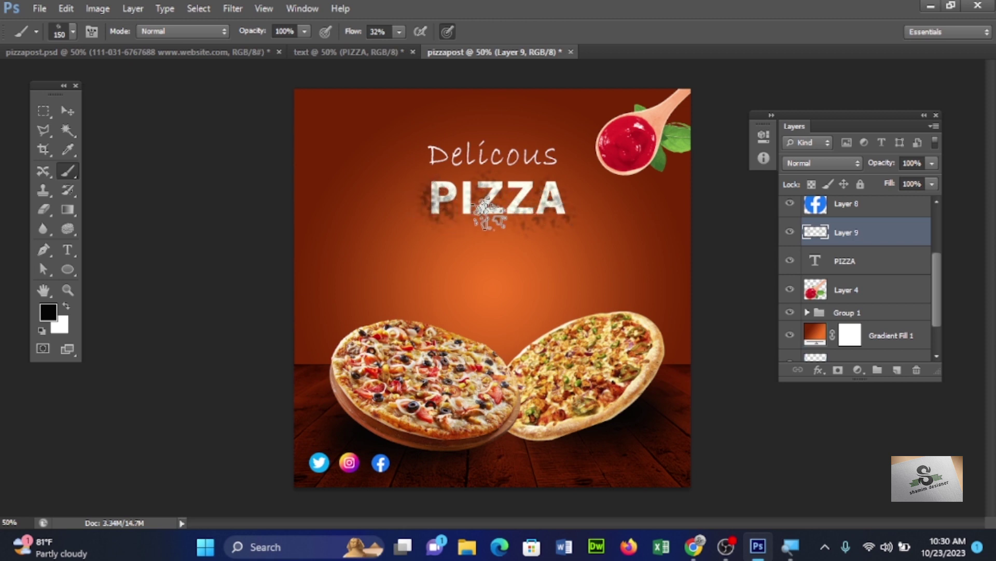
Clip Layer 9 to the PIZZA text with Create Clipping Mask
left_click(66, 111)
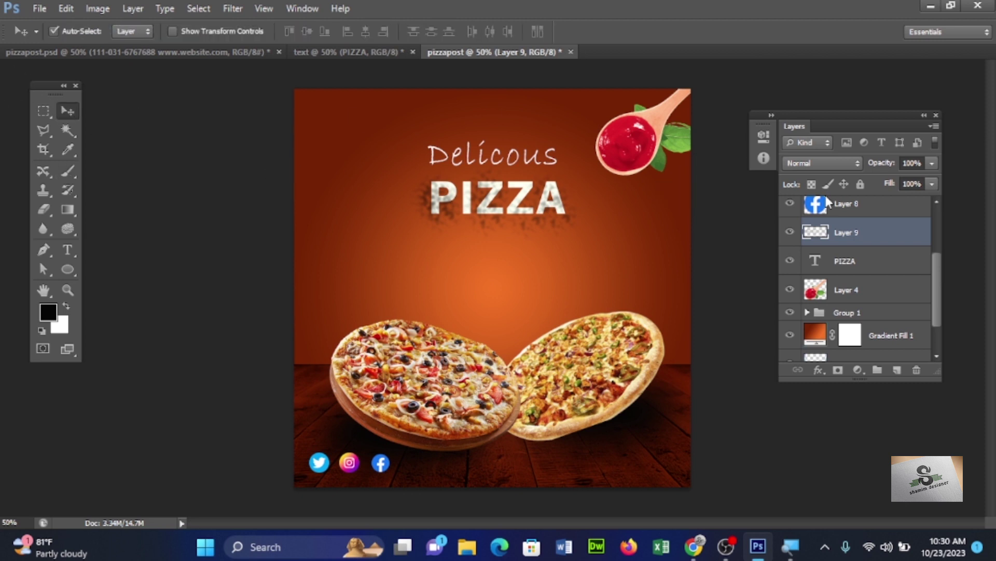
right_click(869, 239)
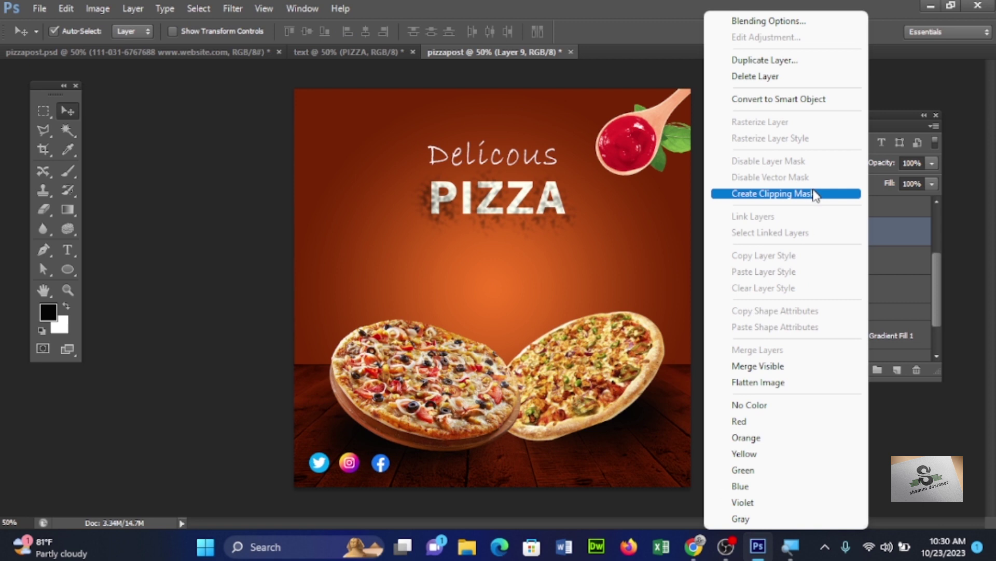
left_click(813, 194)
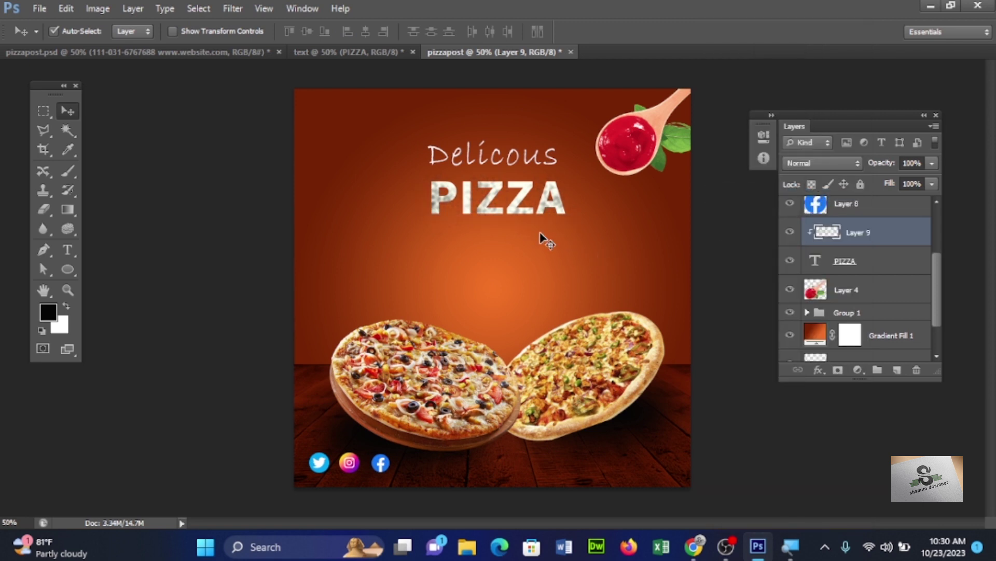
Bring TODAY BEST DEAL from the text document below PIZZA and centre it horizontally
left_click(306, 51)
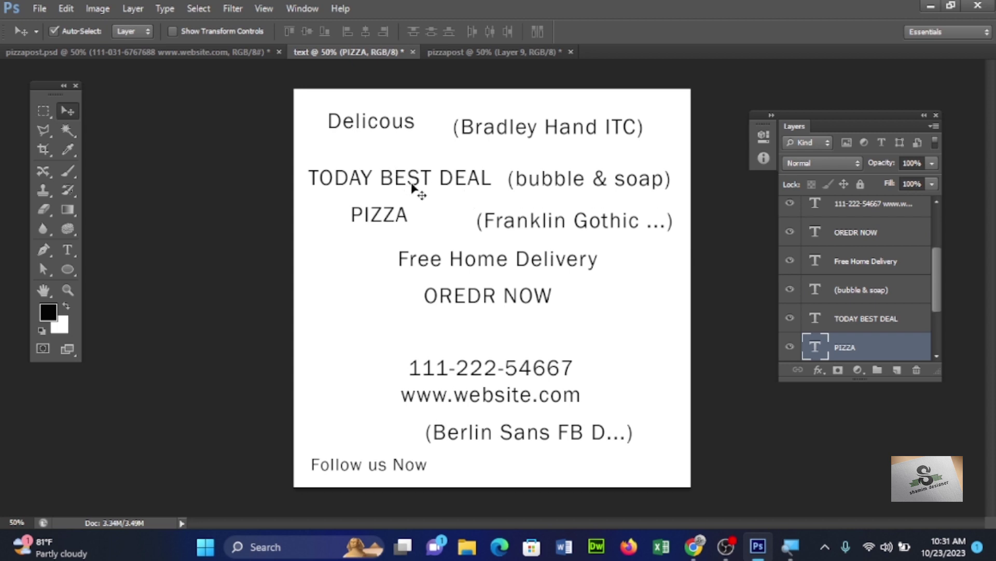
left_click_drag(419, 185, 465, 136)
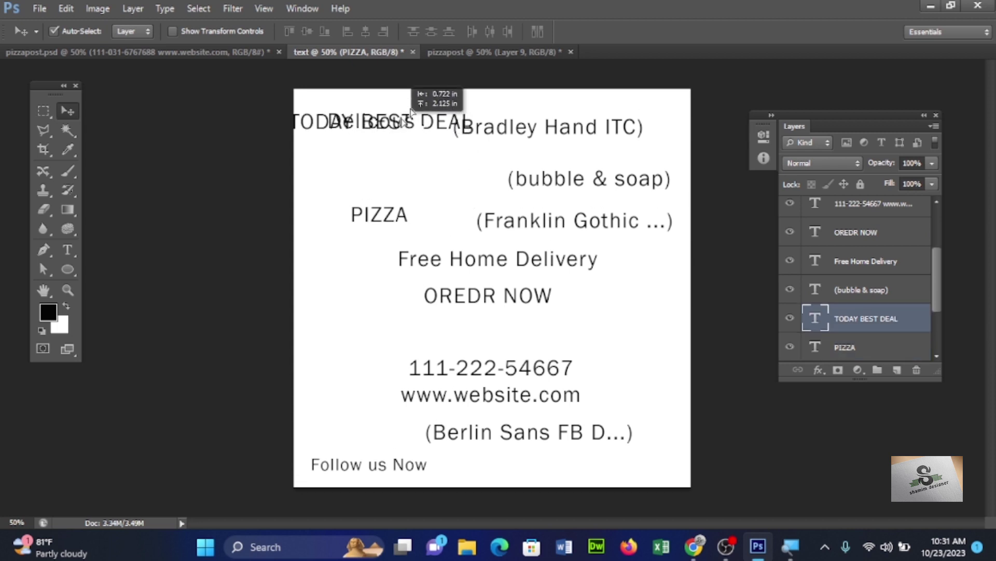
mouse_move(466, 136)
left_mouse_down()
mouse_move(462, 245)
mouse_move(524, 239)
mouse_move(505, 234)
left_mouse_up()
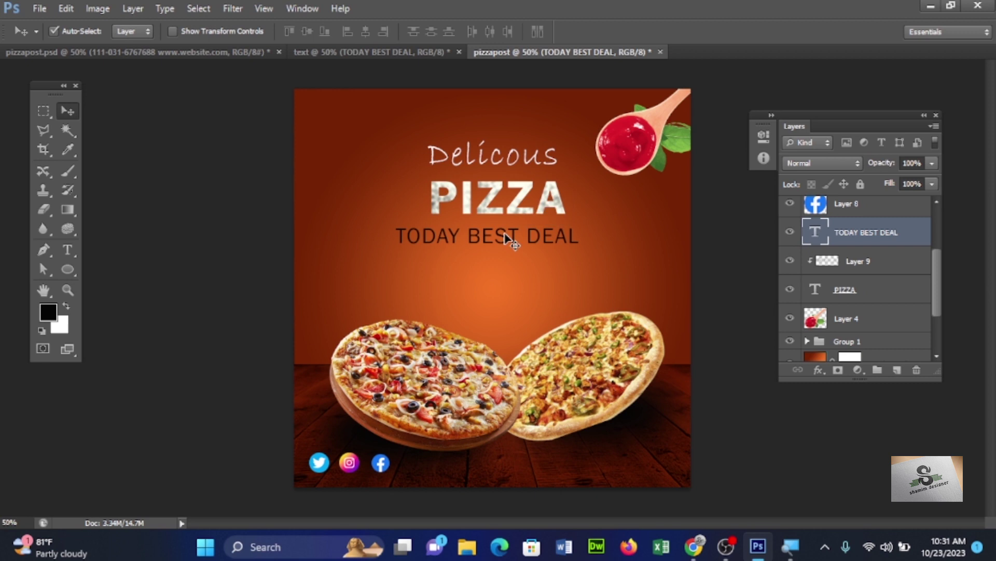
key("ctrl+a")
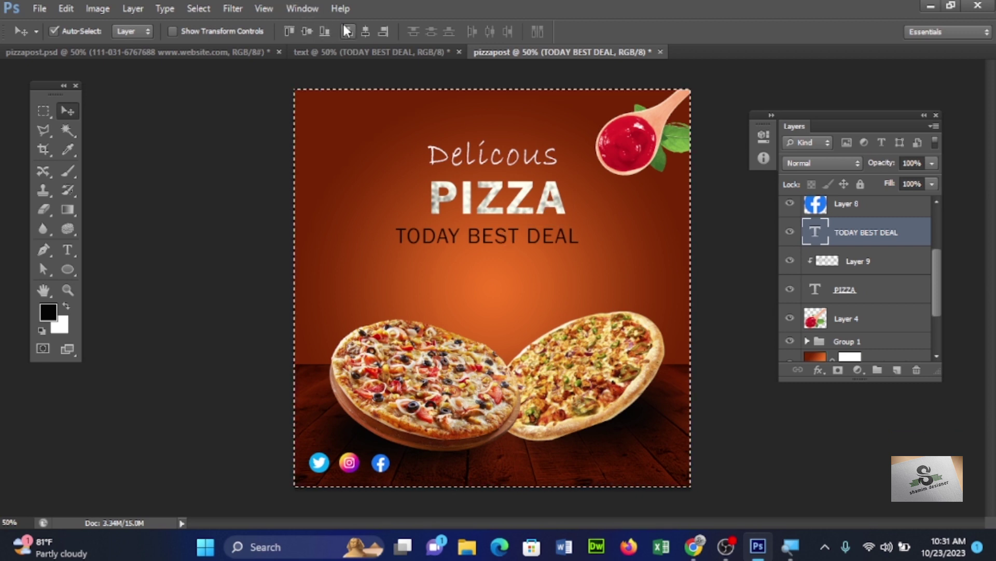
left_click(367, 31)
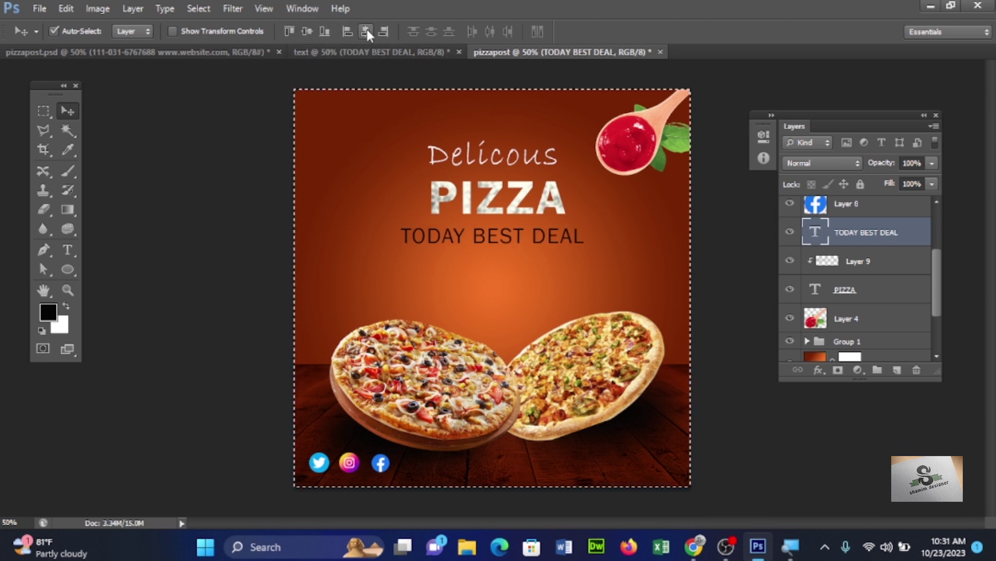
key("ctrl+d")
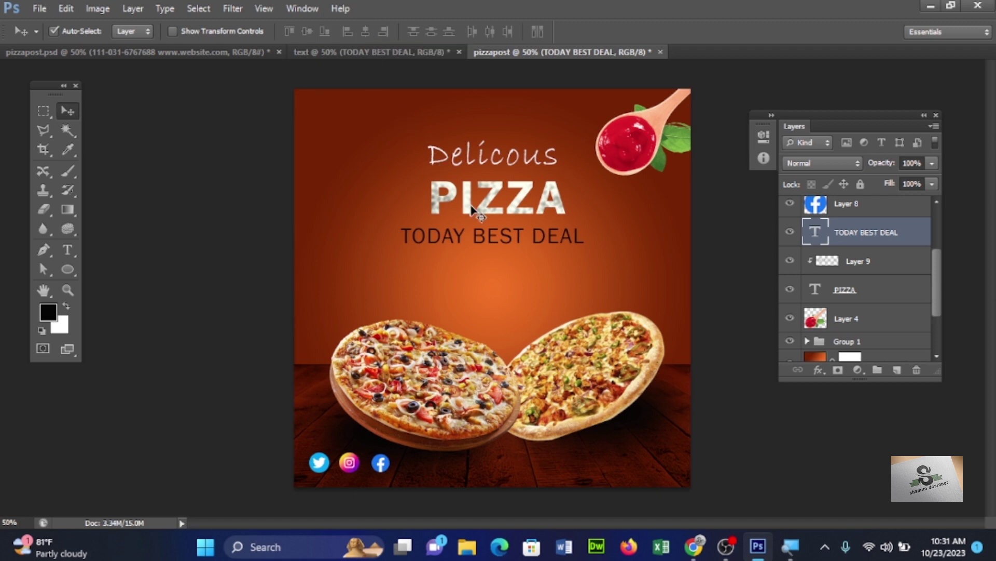
Horizontally centre the grunge texture layer, then reselect the TODAY BEST DEAL text layer
left_click(482, 214)
key("ctrl+a")
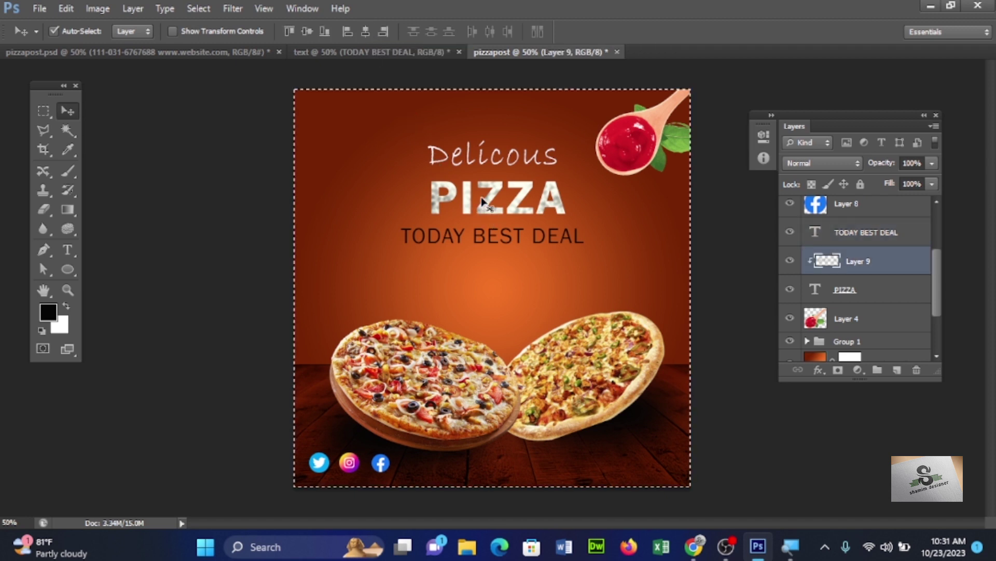
left_click(365, 31)
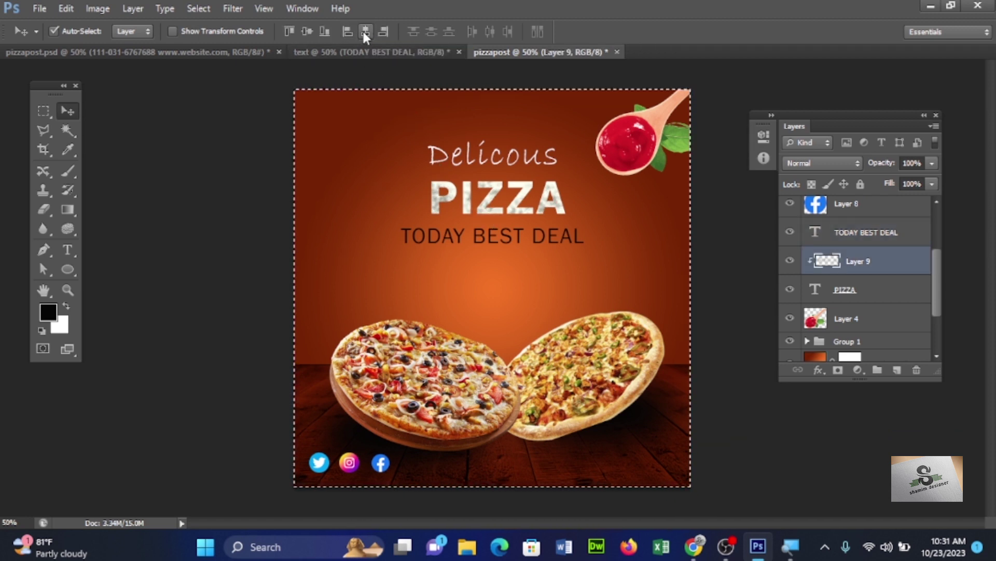
key("ctrl+d")
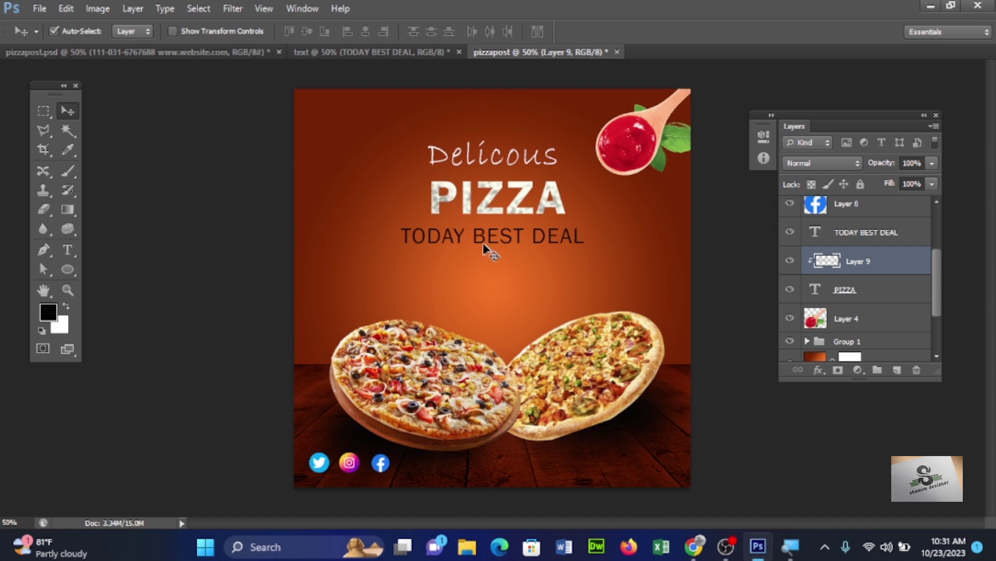
left_click(484, 243)
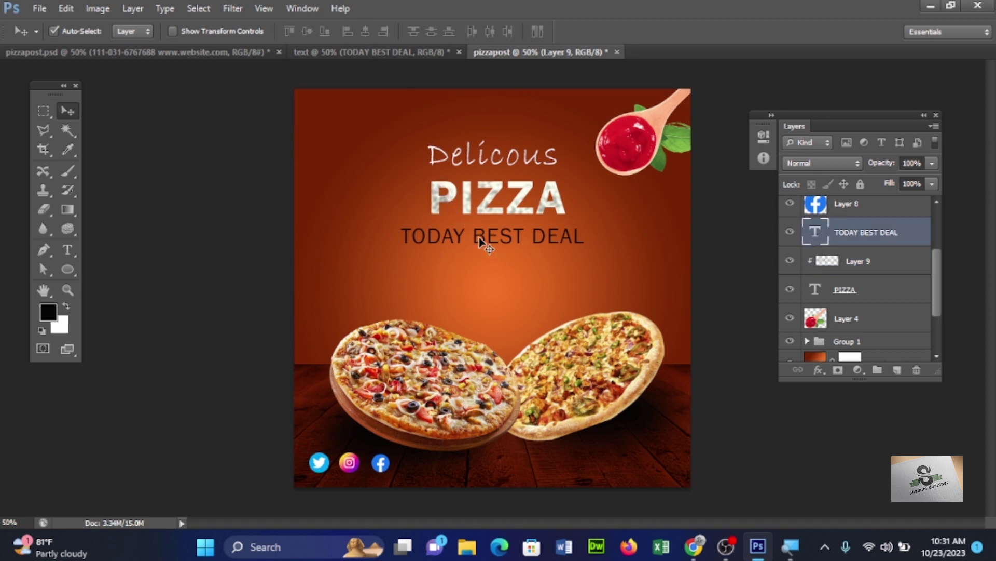
left_click(67, 250)
left_click(122, 31)
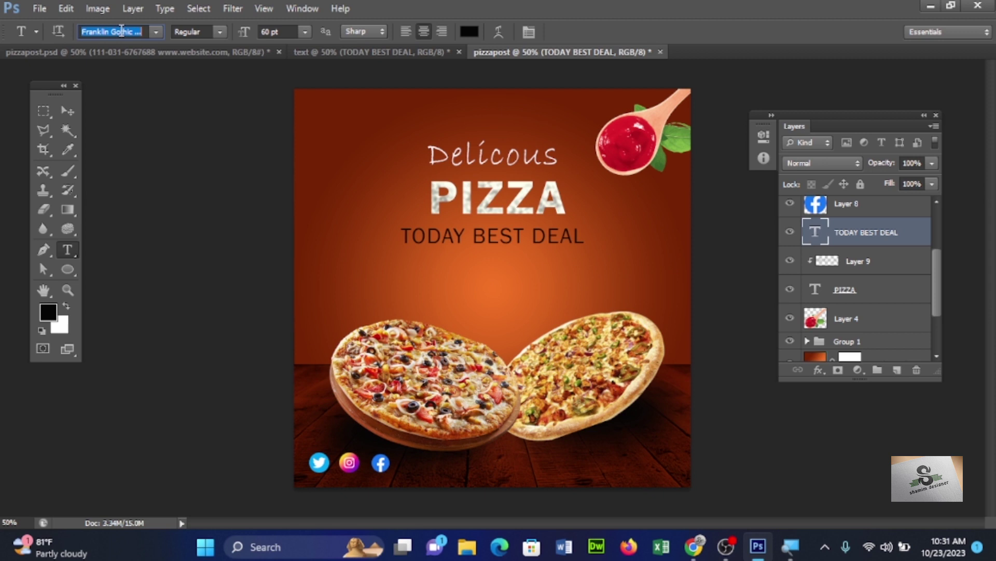
Apply the Bubble Lemon font to TODAY BEST DEAL in the pizza post
type("Bubble Lemon D")
key("Return")
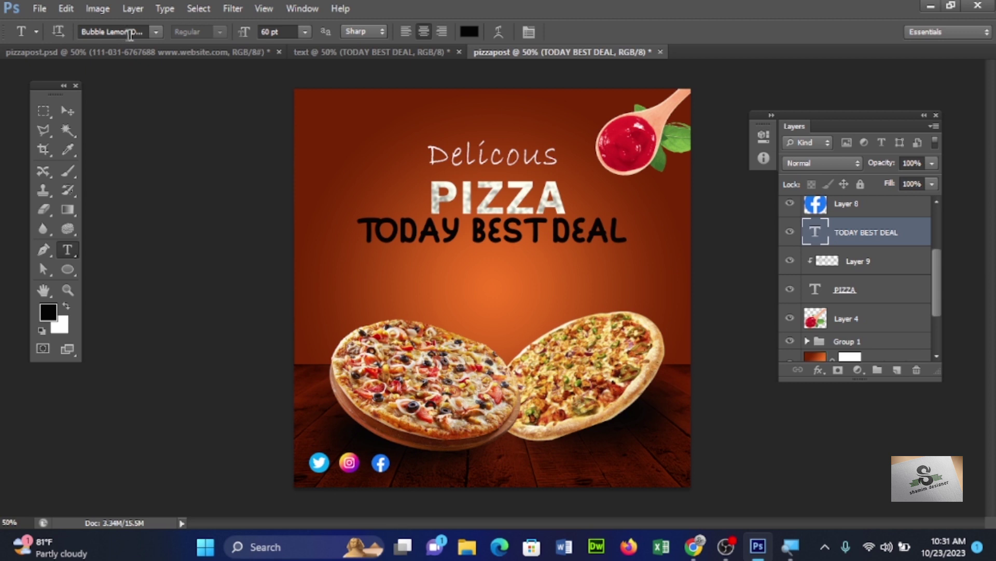
left_click(372, 50)
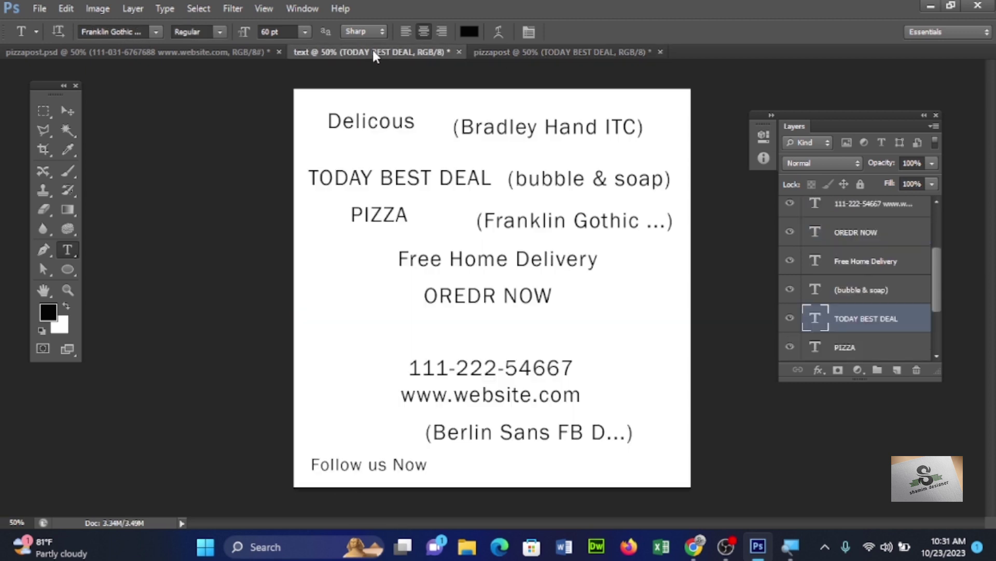
left_click(517, 54)
left_click(125, 29)
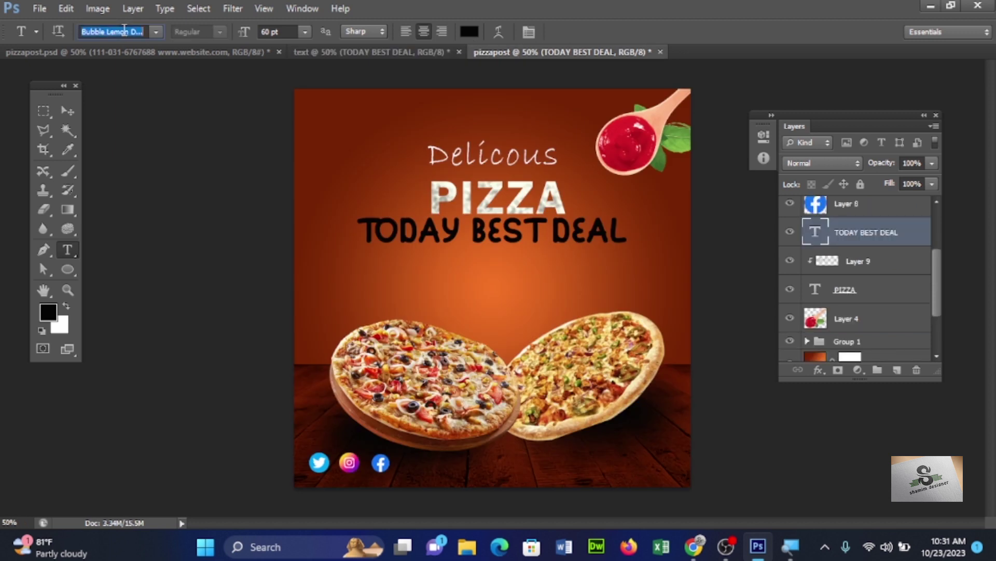
mouse_move(125, 30)
left_mouse_down()
mouse_move(86, 31)
mouse_move(107, 31)
left_mouse_up()
key("Return")
Try the bubbleboddy font on TODAY BEST DEAL, then switch back to Bubble Lemon
left_click(153, 34)
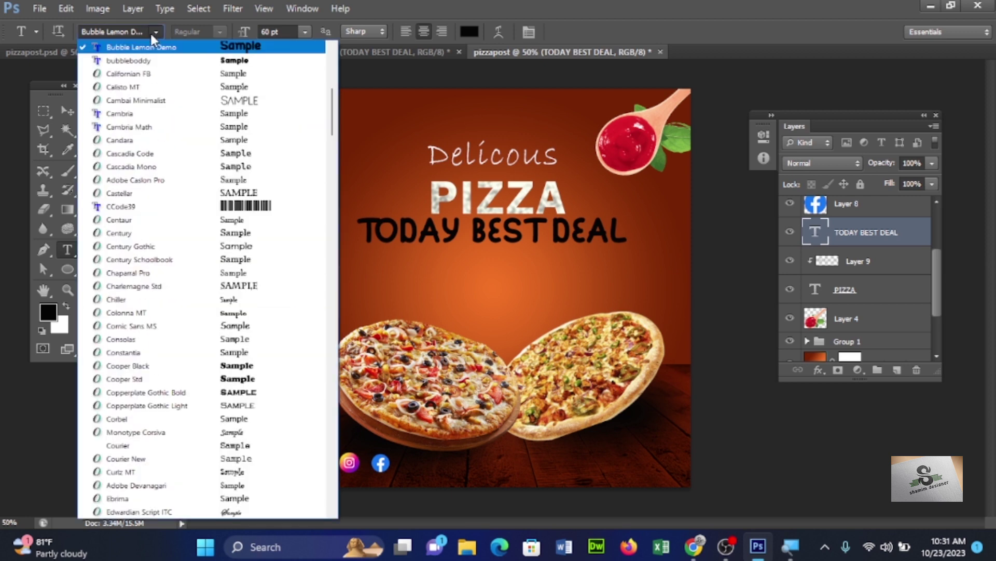
left_click(153, 60)
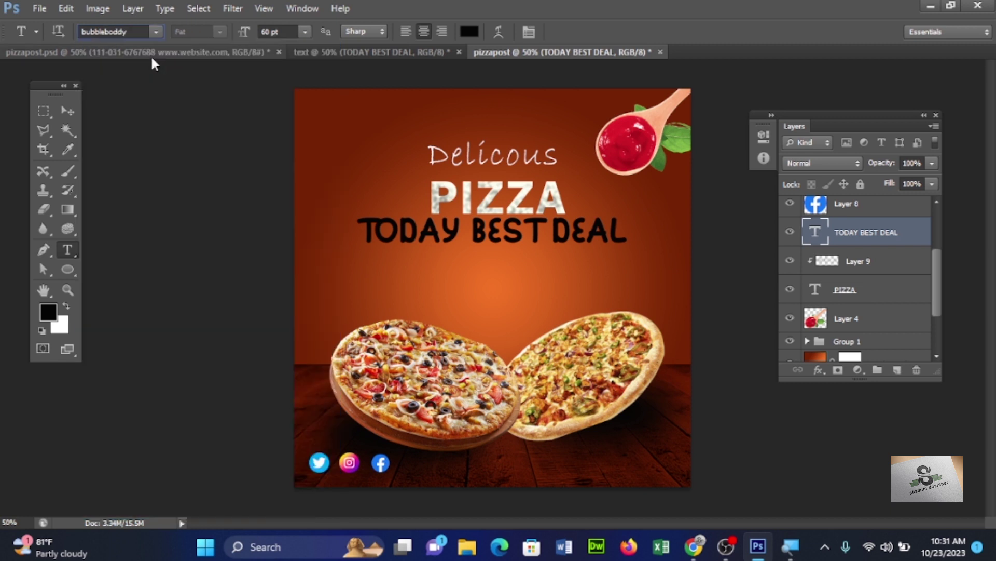
left_click(132, 32)
type("bu")
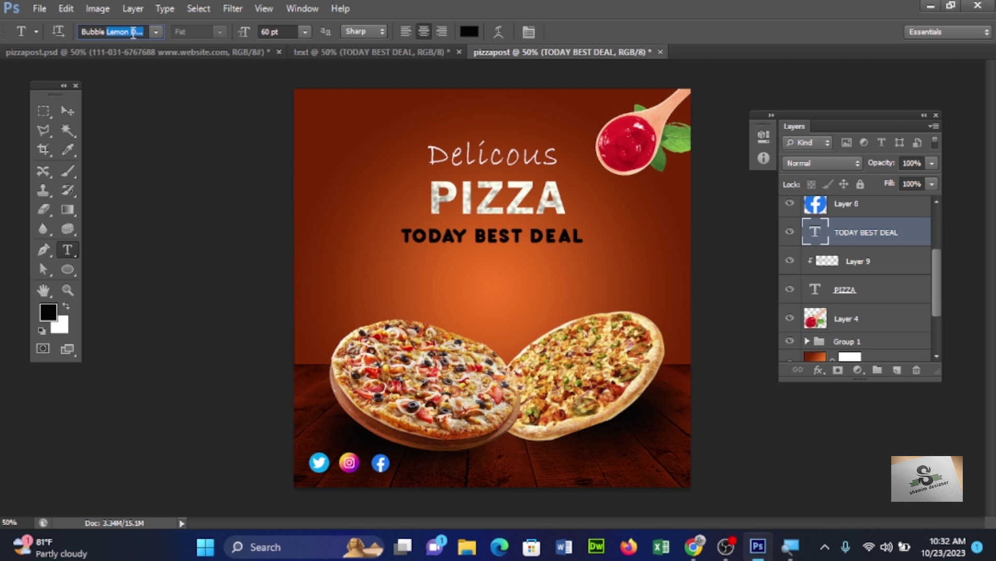
key("Return")
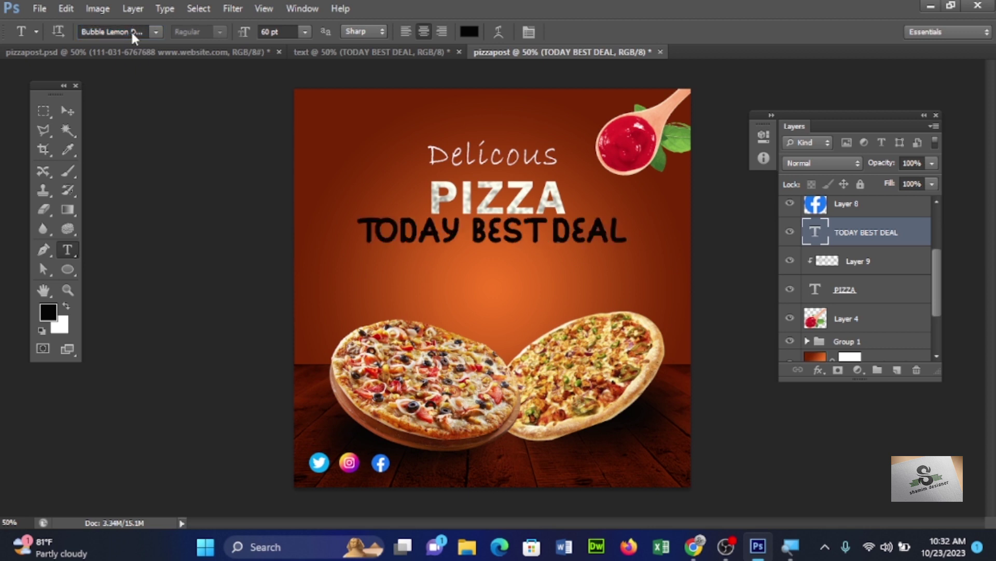
Preview Brush Script Std, Broadway and Britannic Bold fonts on the line before returning to the bubble font
left_click(123, 32)
type("Brush Script Std")
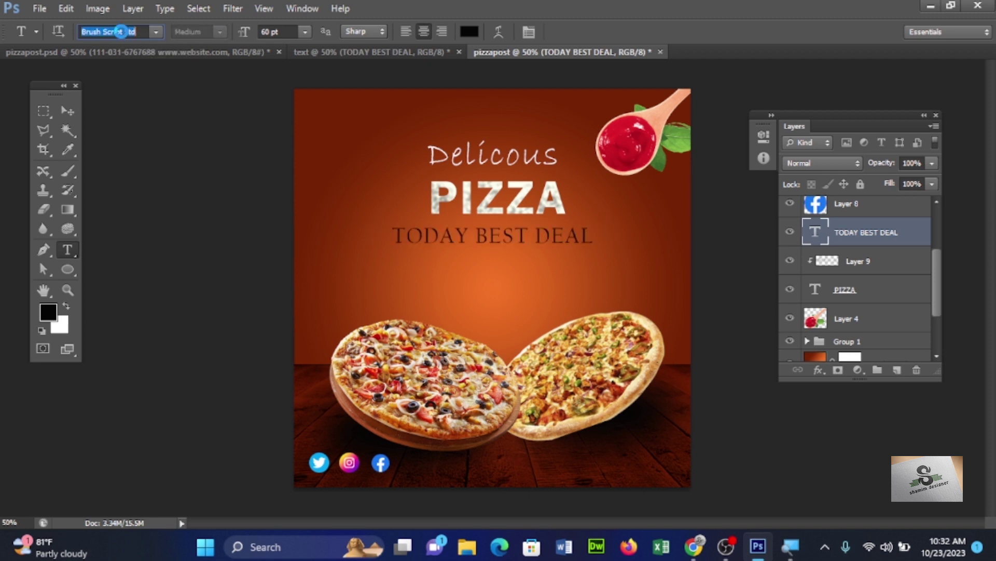
key("Up")
key("Up")
key("Up")
key("Up")
key("Up")
key("Up")
key("Up")
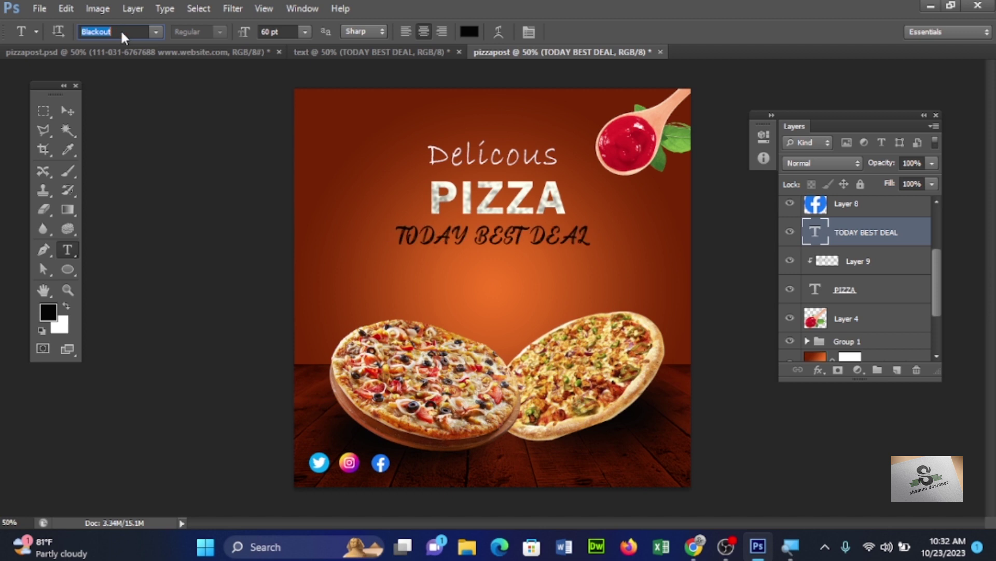
key("Up")
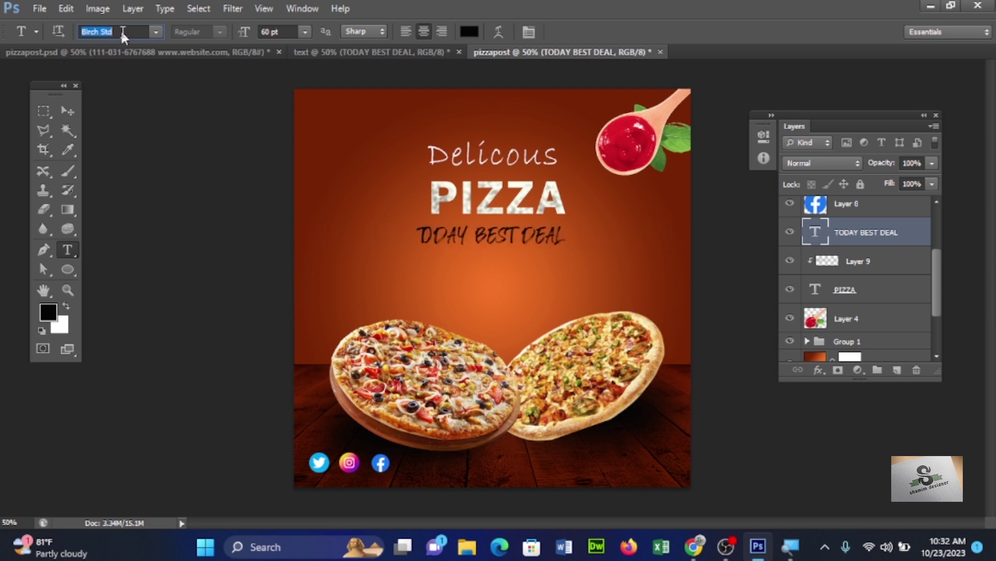
key("Up")
key("Up")
key("Up")
key("Up")
key("Up")
key("Up")
key("Up")
key("Up")
key("Up")
key("Up")
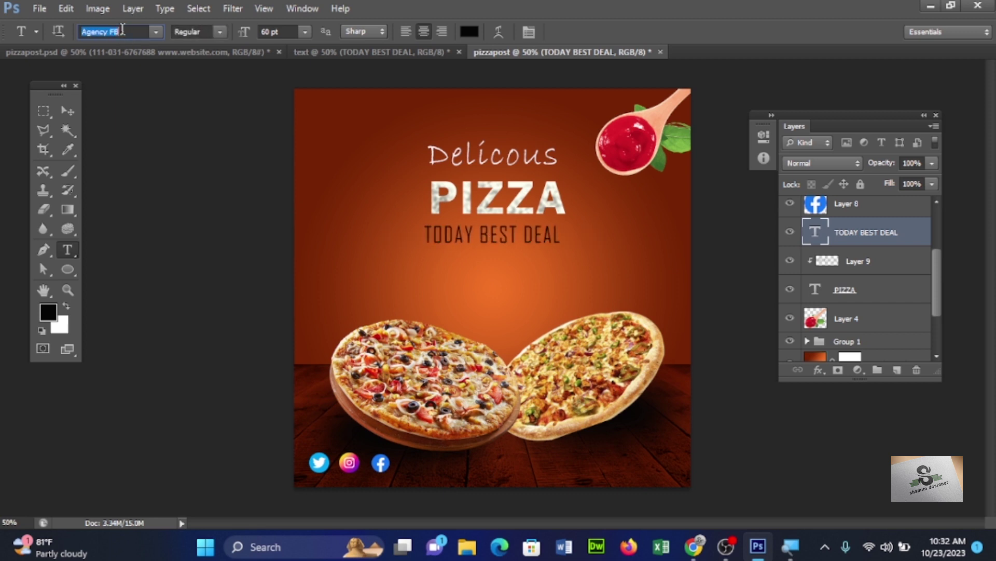
type("ber")
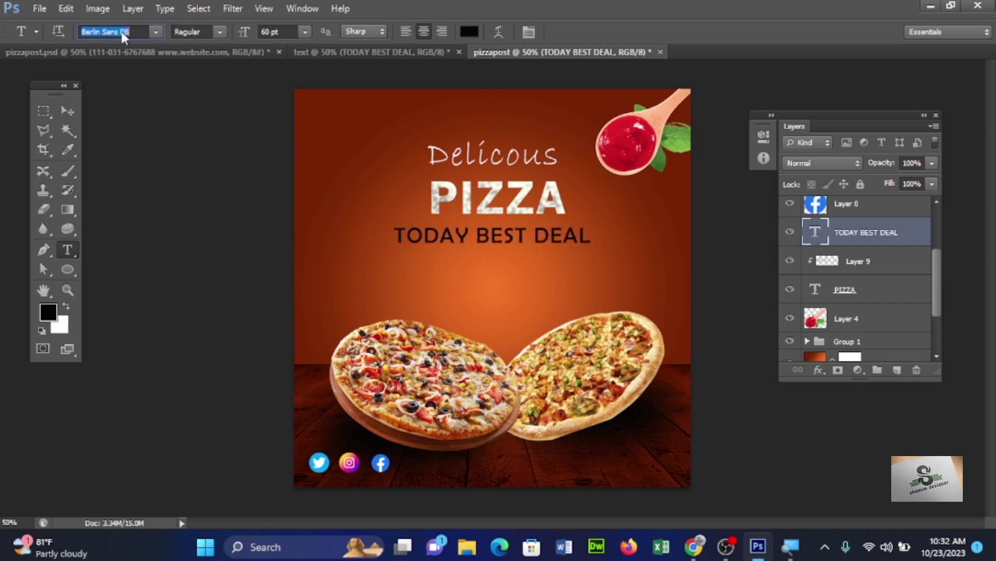
type("blacko")
key("Down")
key("Down")
key("Down")
key("Down")
key("Down")
key("Down")
key("Down")
key("Down")
key("Down")
key("Down")
key("Down")
key("Down")
key("Down")
key("Down")
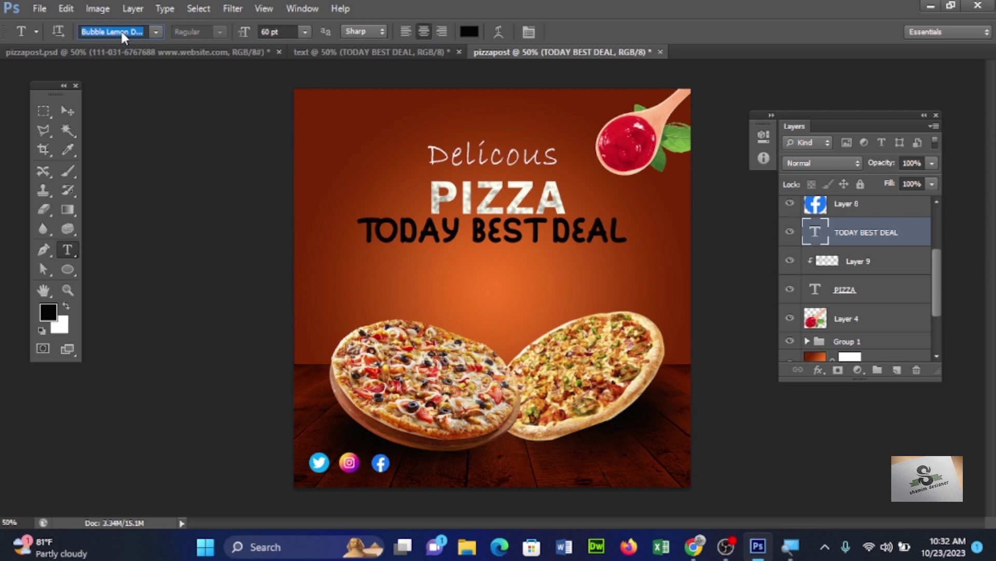
key("Down")
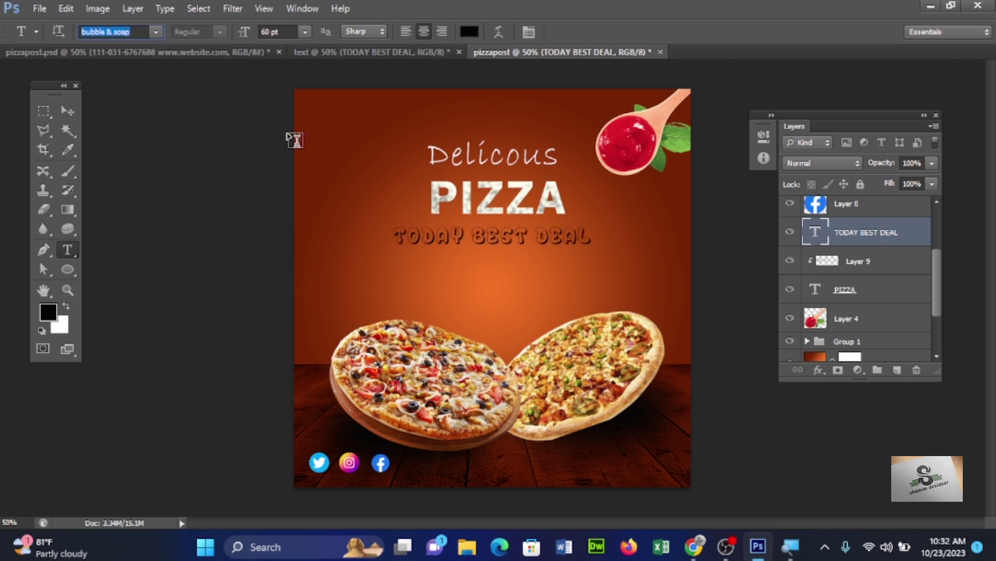
Set the TODAY BEST DEAL text colour to near-white f9f2f2
left_click(66, 110)
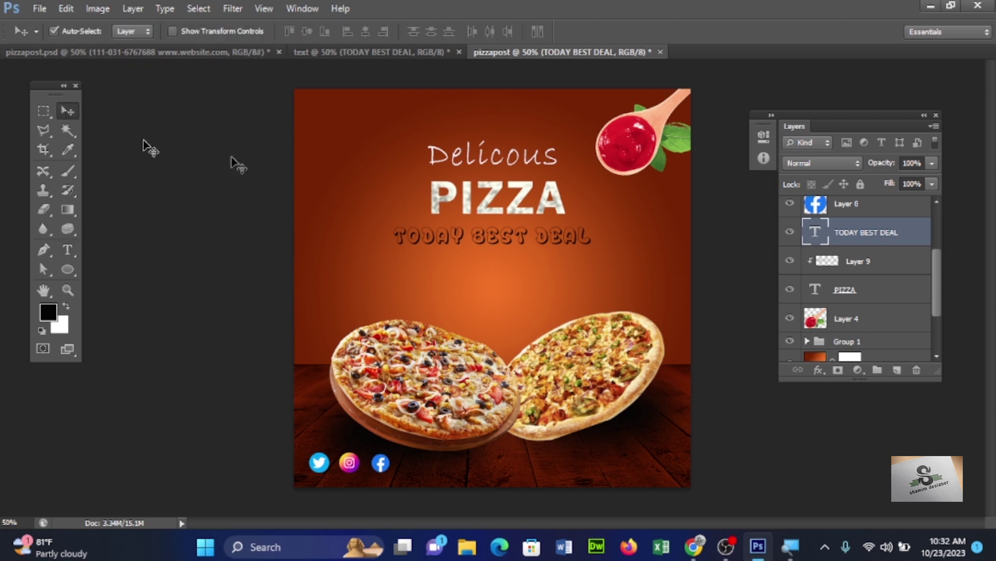
left_click(67, 250)
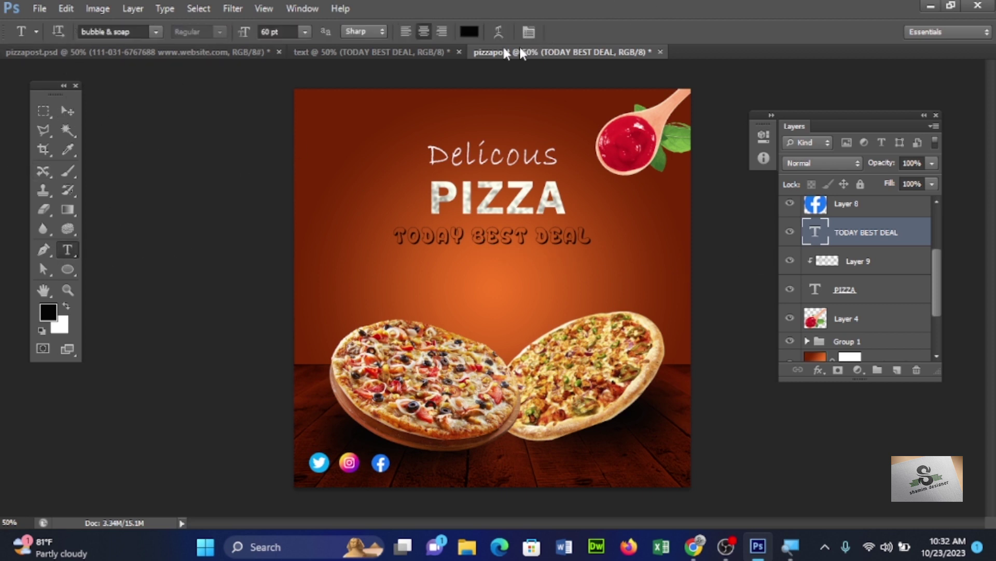
left_click(470, 32)
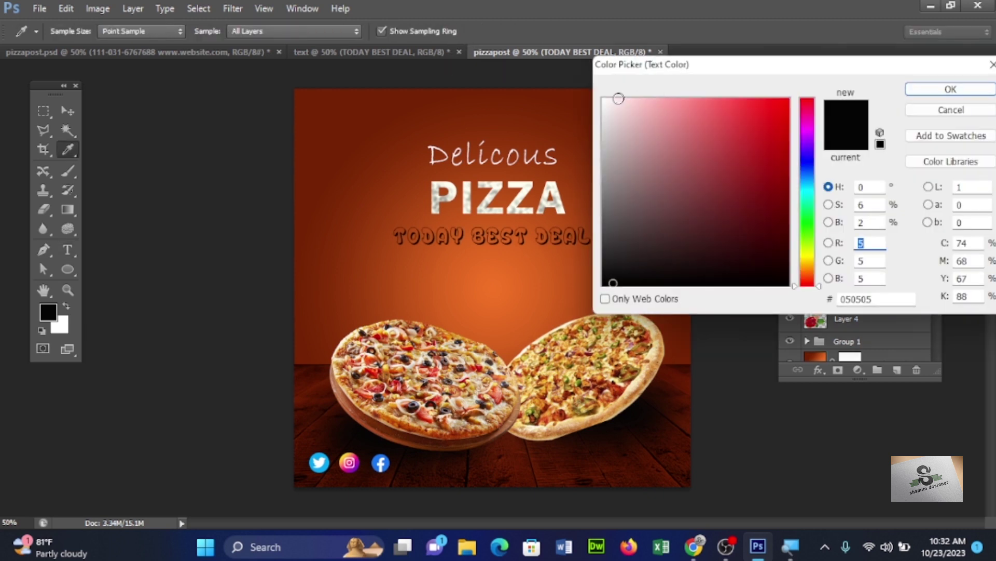
left_click(608, 102)
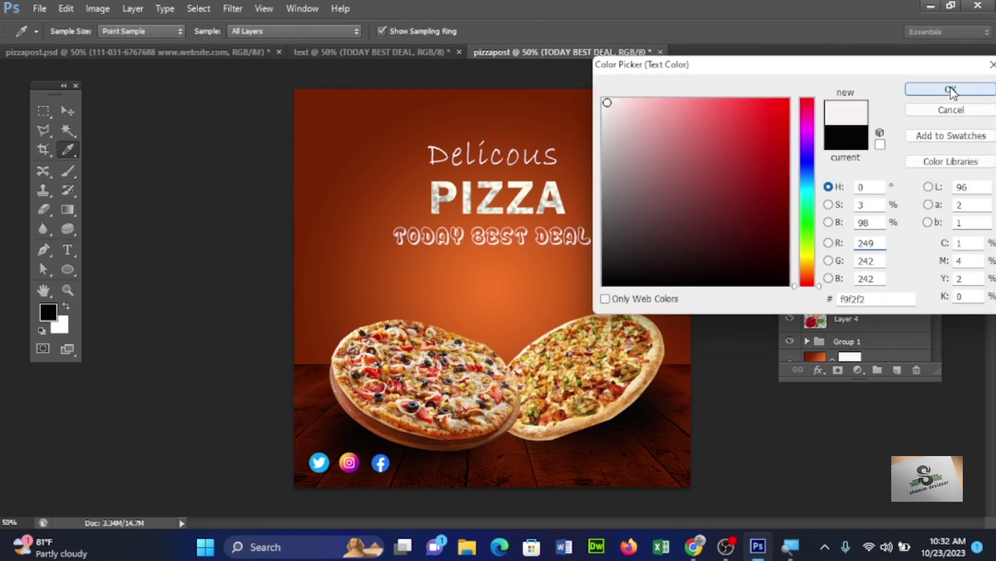
left_click(951, 89)
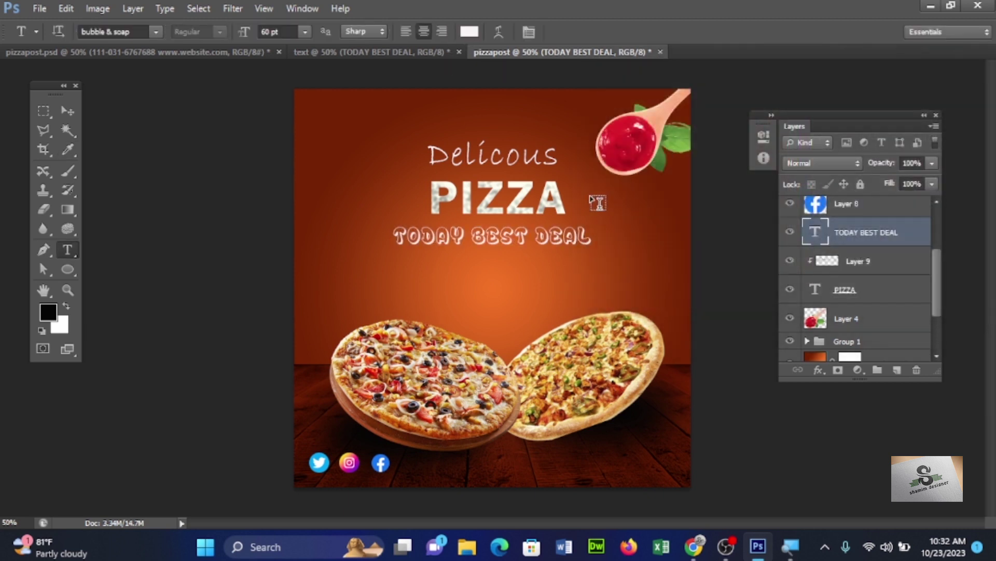
Move Delicous and PIZZA upward and nudge TODAY BEST DEAL snugly beneath PIZZA
left_click(72, 110)
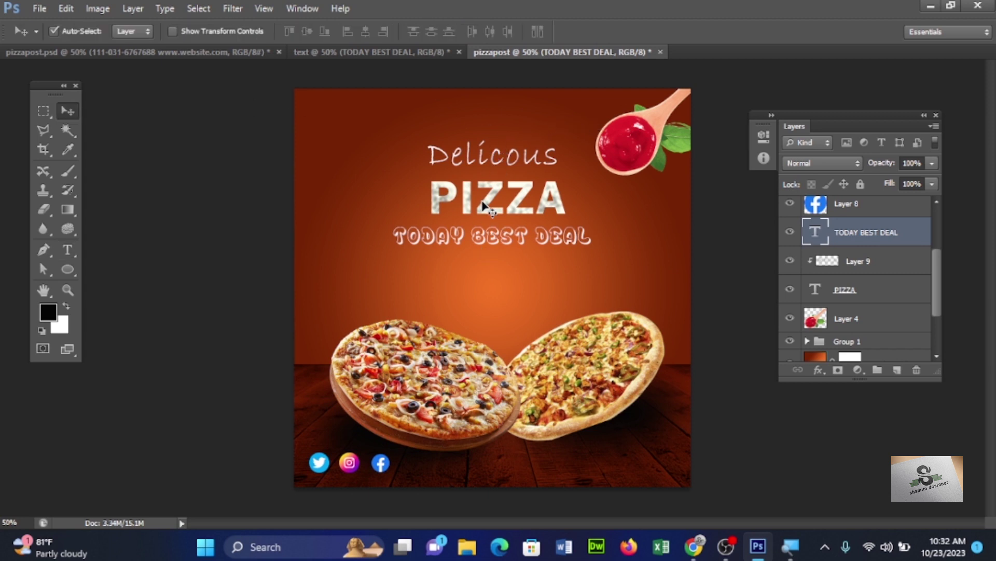
left_click(506, 162)
left_click_drag(506, 160, 506, 149)
left_click(519, 189)
left_click_drag(519, 189, 519, 177)
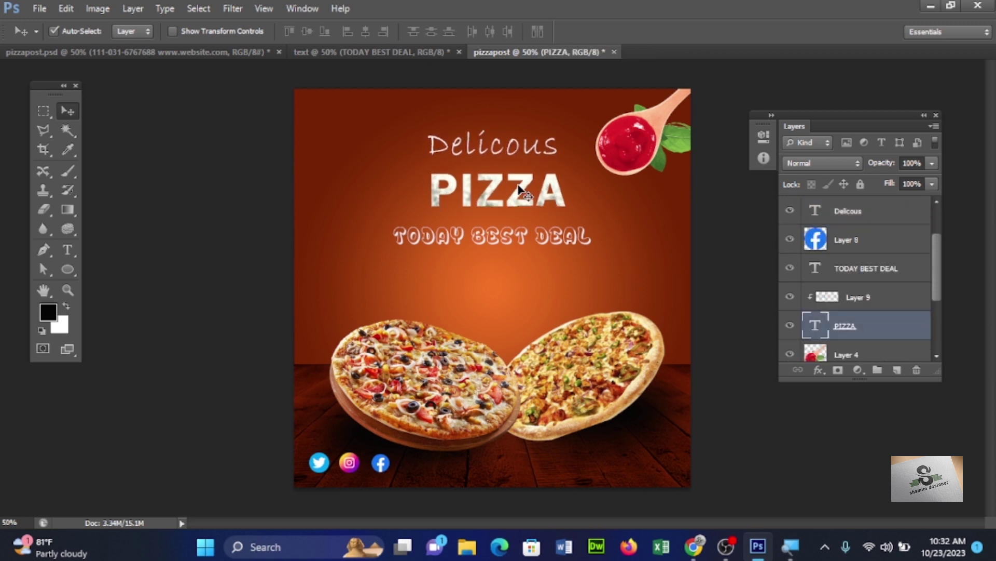
left_click(521, 233)
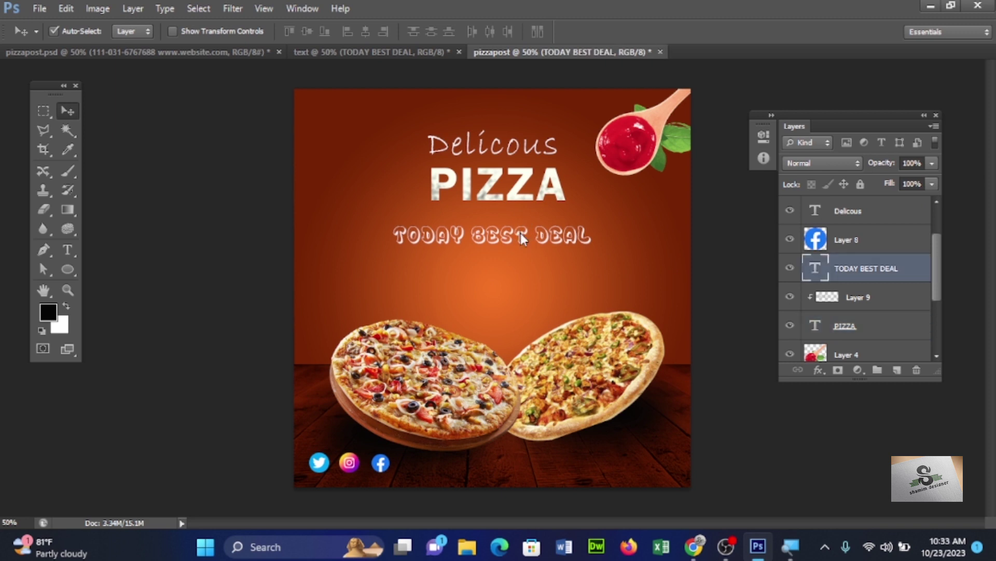
key("shift+Up")
key("shift+Up")
key("shift+Up")
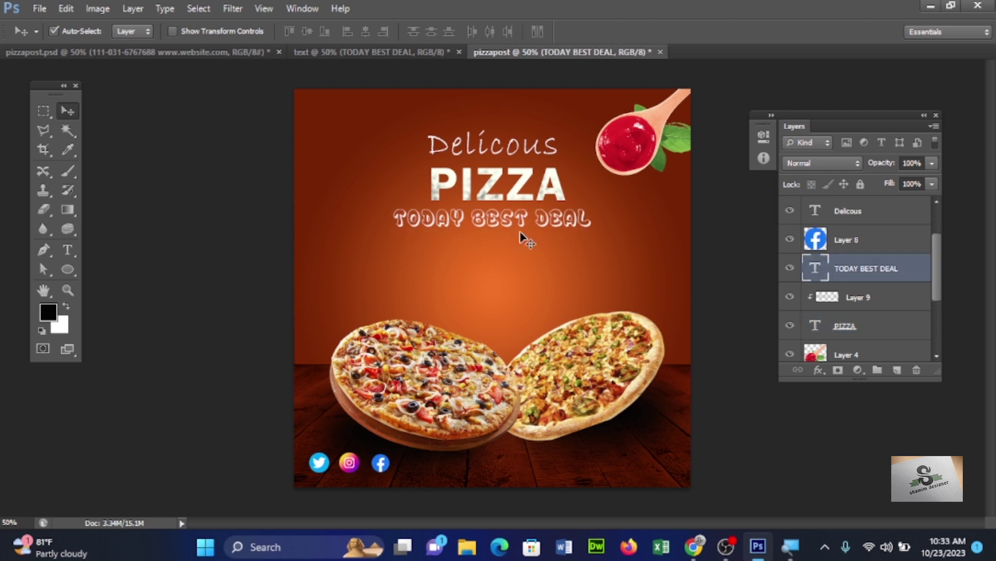
key("shift+Down")
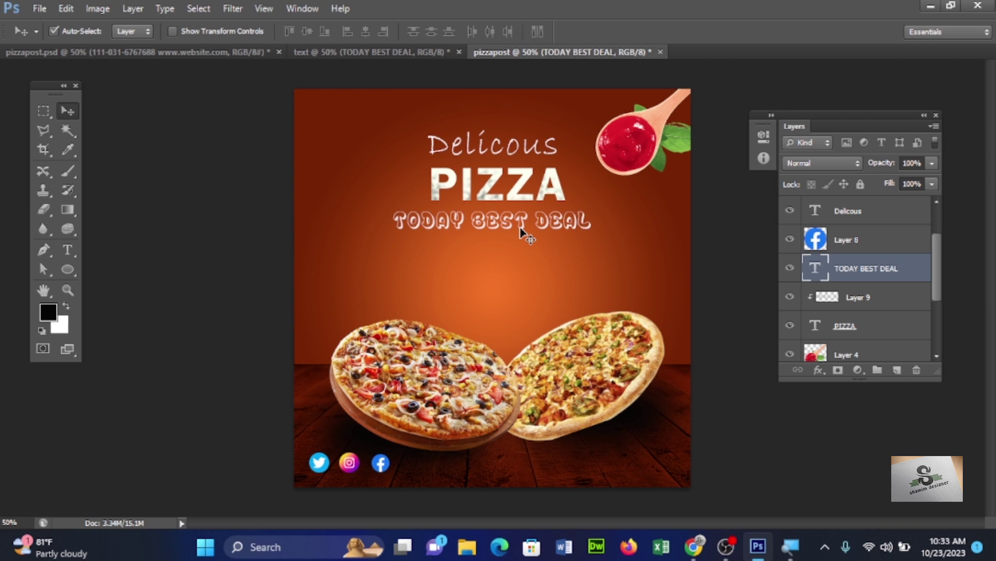
left_click(39, 6)
Open the fork-and-spoon screenshot and drop it into the pizza post below TODAY BEST DEAL as Layer 10
left_click(48, 36)
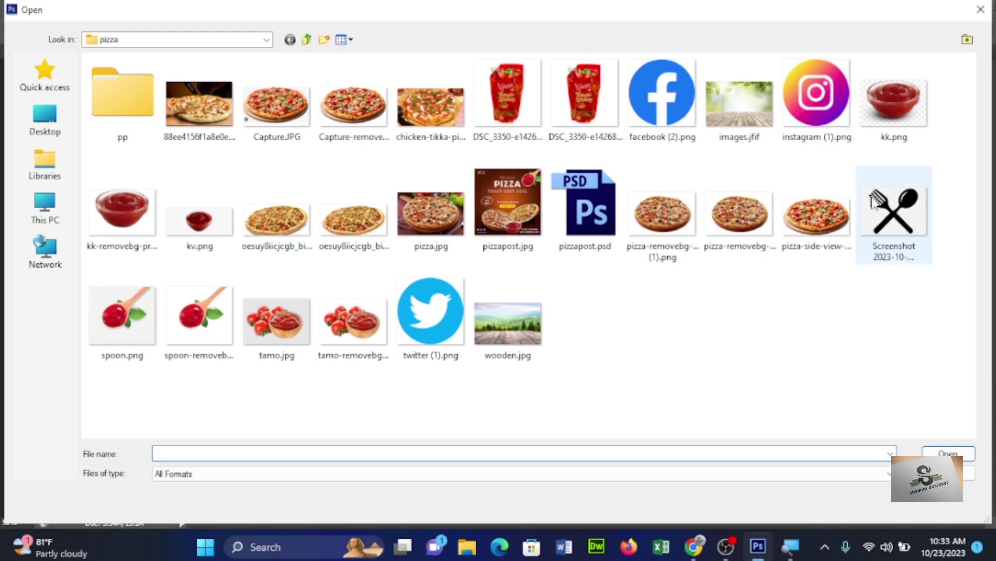
left_click(893, 213)
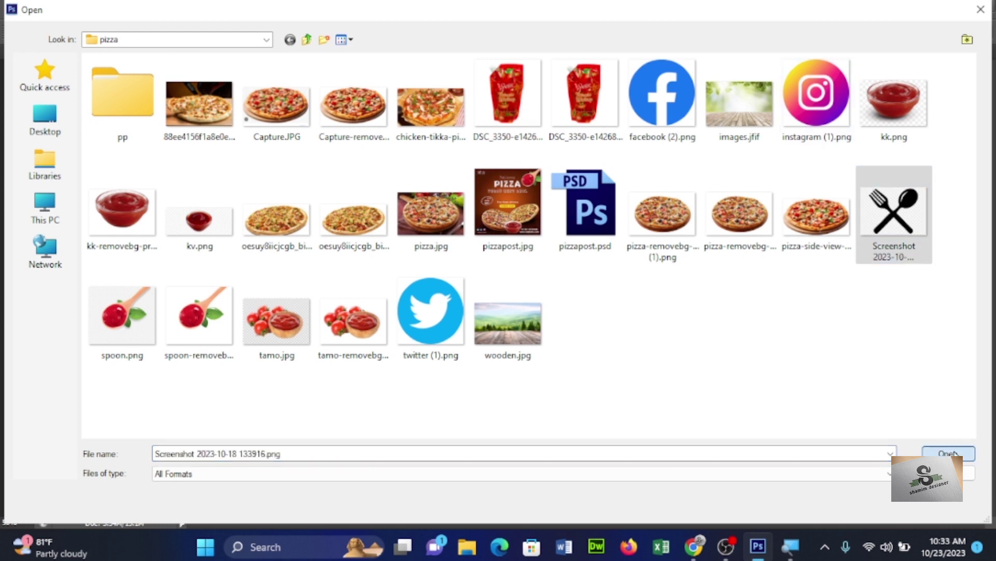
left_click(951, 452)
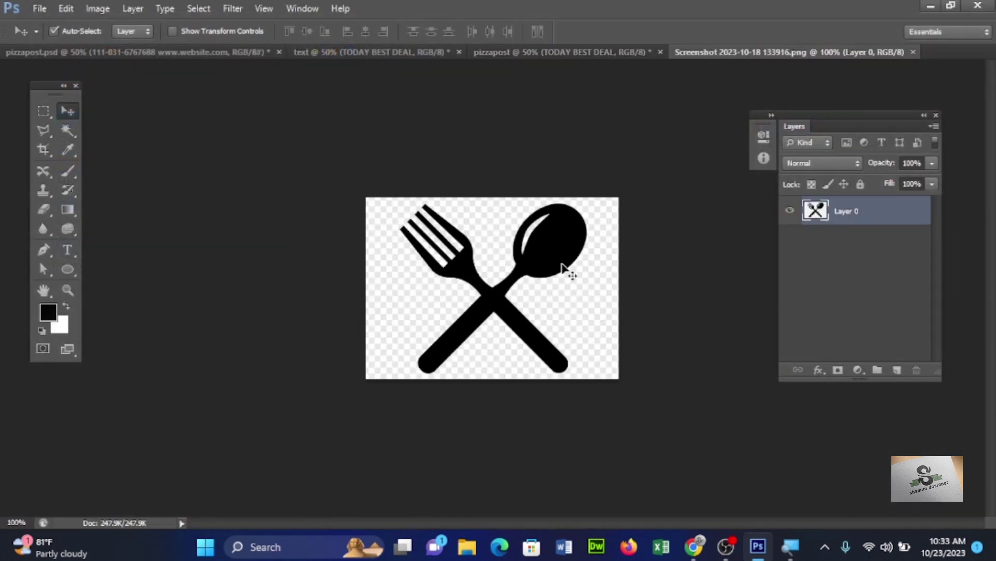
left_click_drag(530, 304, 542, 309)
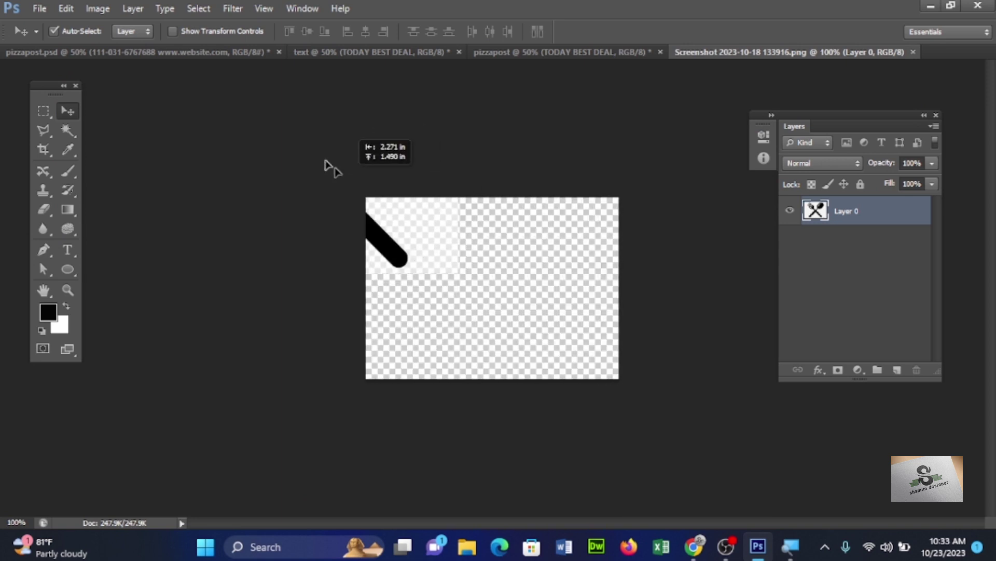
mouse_move(542, 309)
left_mouse_down()
mouse_move(182, 51)
mouse_move(441, 223)
left_mouse_up()
left_click_drag(523, 75, 571, 45)
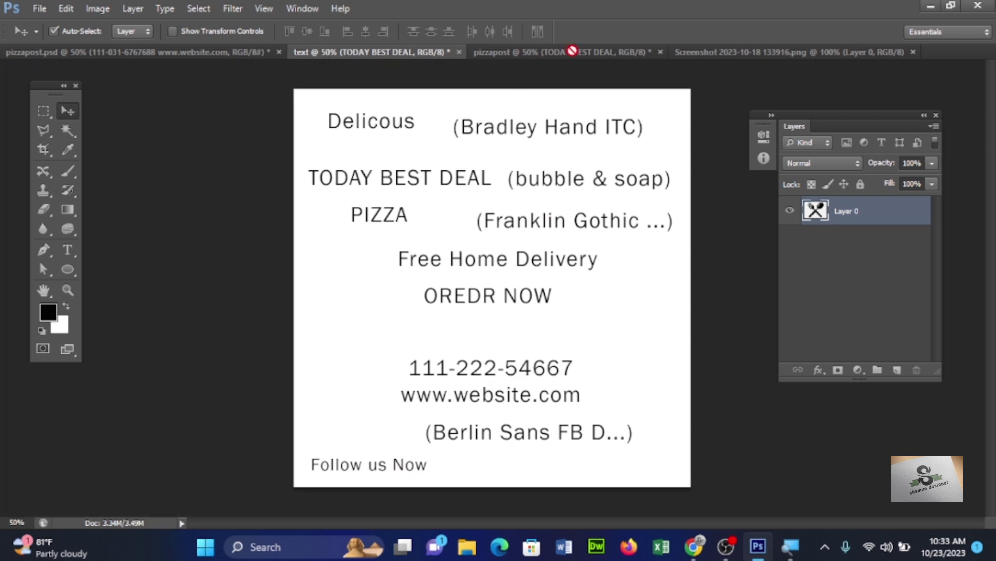
left_click_drag(571, 50, 494, 294)
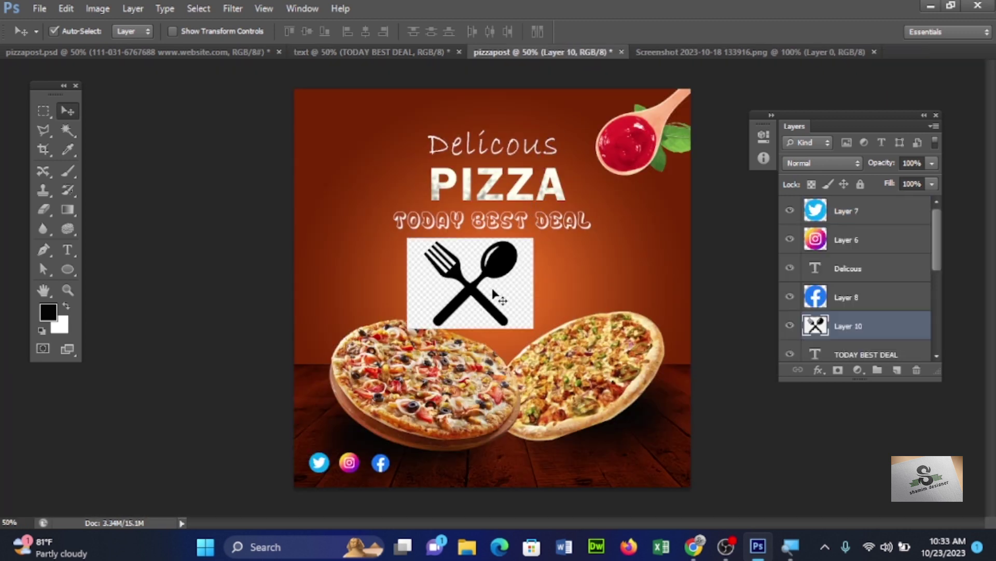
Delete the white backdrop around the fork and spoon, deselect, and bring up Hue/Saturation
left_click(67, 130)
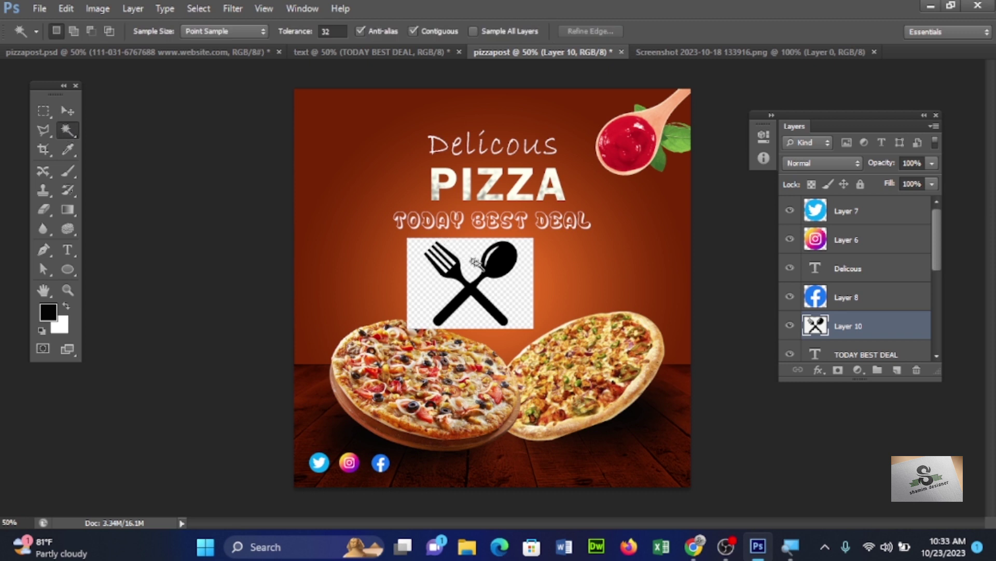
left_click(503, 301)
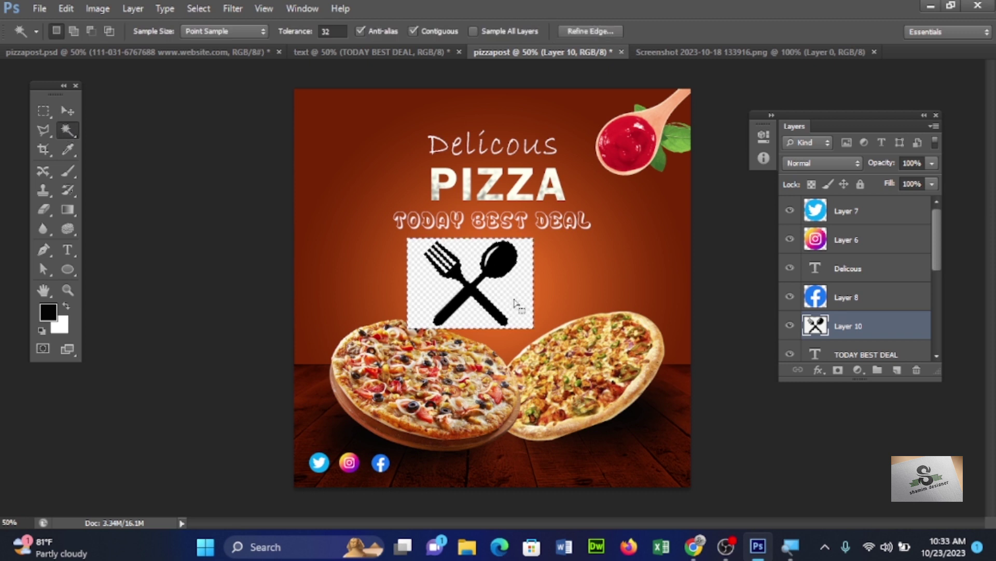
key("Delete")
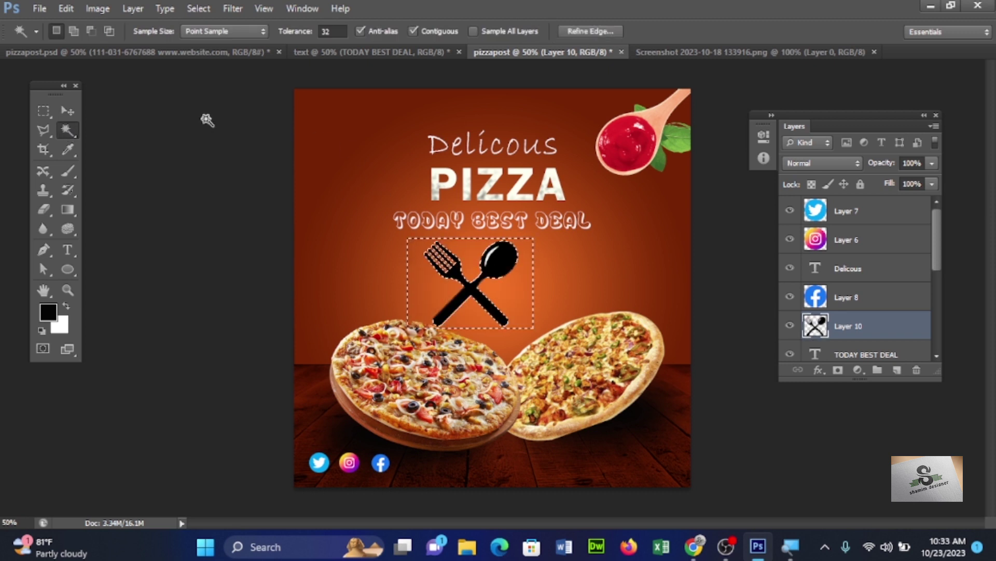
key("ctrl+d")
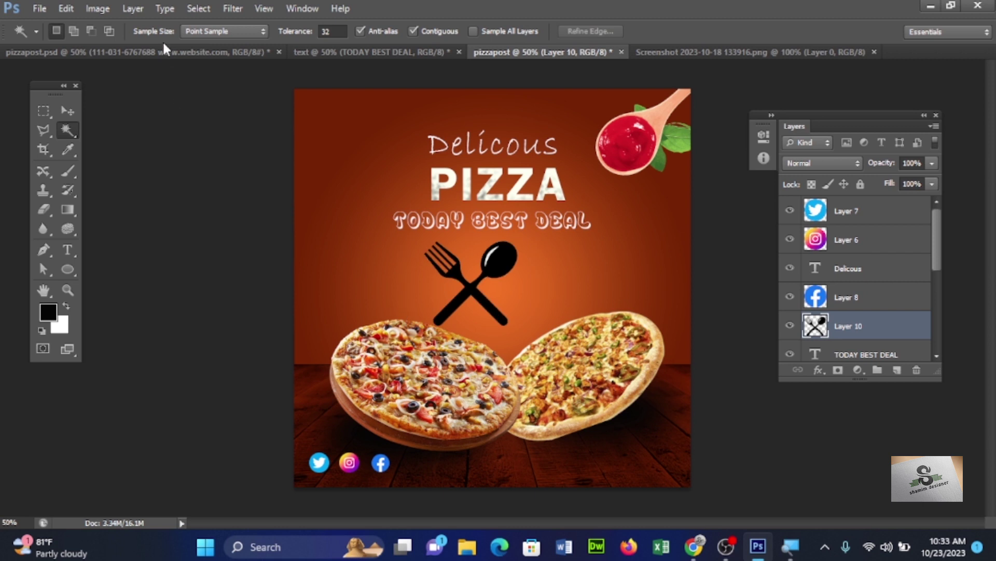
left_click(71, 109)
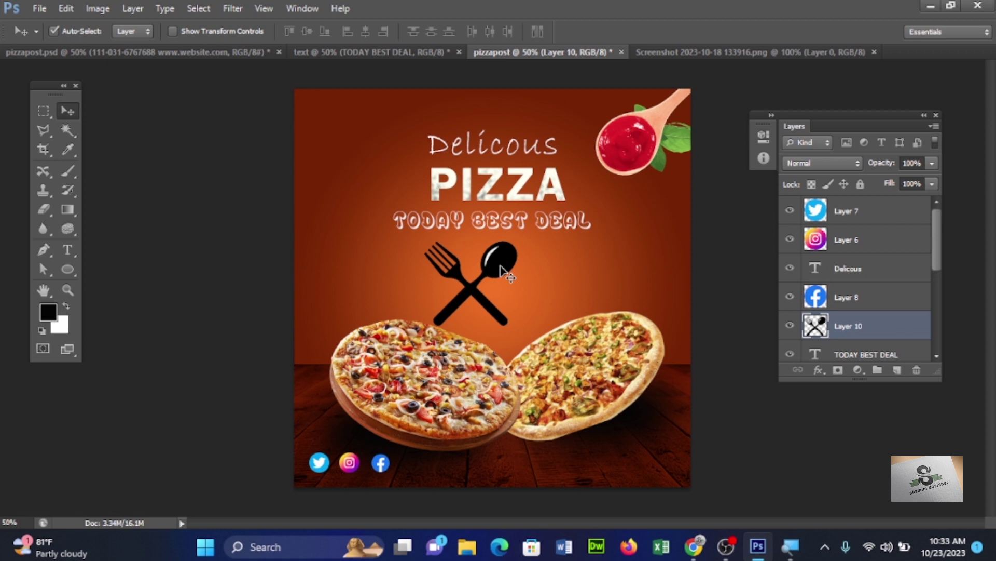
key("ctrl+u")
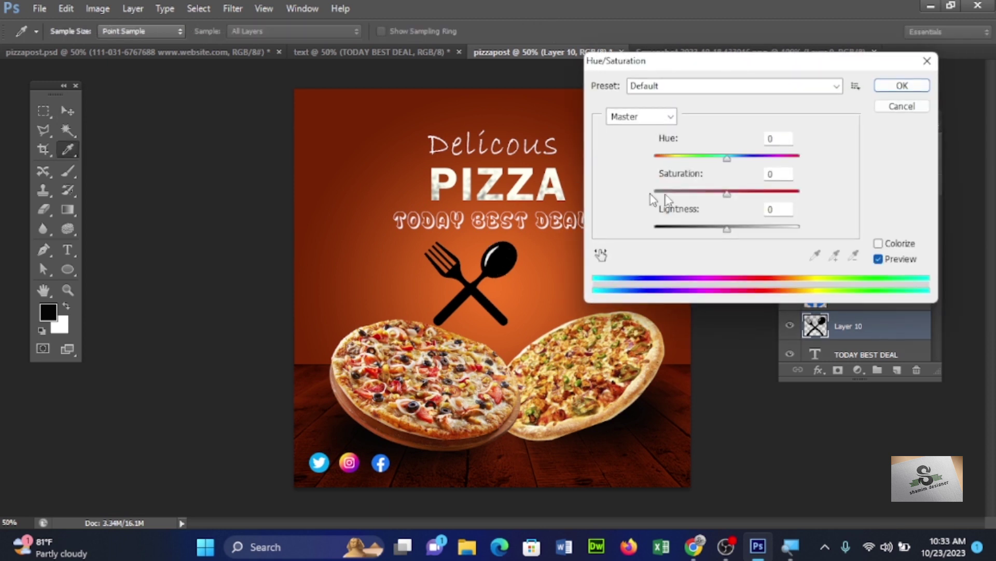
Preview Colorize at Saturation 74 with darker Lightness on the fork and spoon, then cancel
left_click(896, 245)
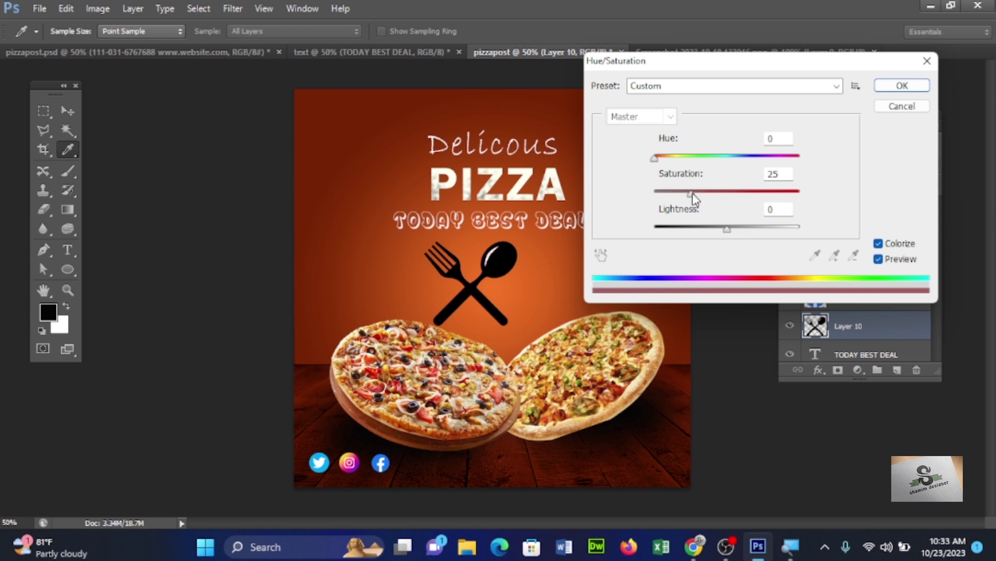
mouse_move(694, 195)
left_mouse_down()
mouse_move(674, 195)
mouse_move(761, 194)
left_mouse_up()
mouse_move(728, 228)
left_mouse_down()
mouse_move(681, 228)
mouse_move(702, 197)
left_mouse_up()
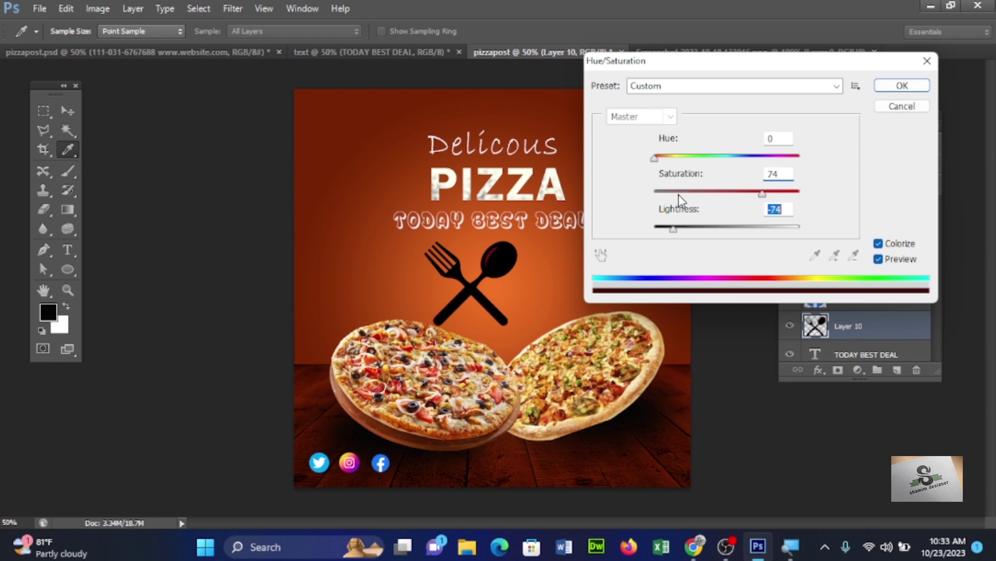
left_click(902, 106)
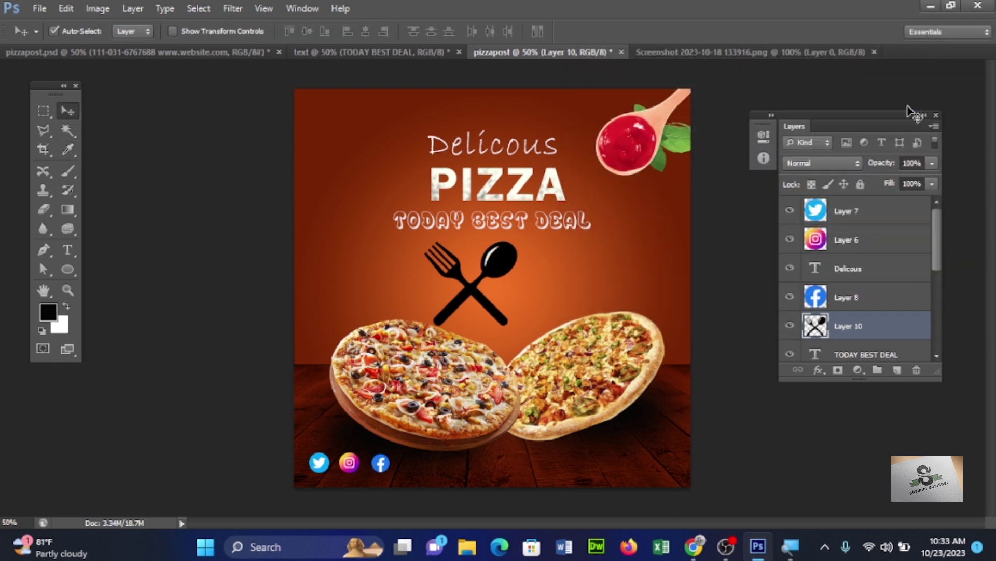
Nudge the fork and spoon right and fill its shapes with white
left_click(517, 266)
left_click_drag(511, 262, 531, 265)
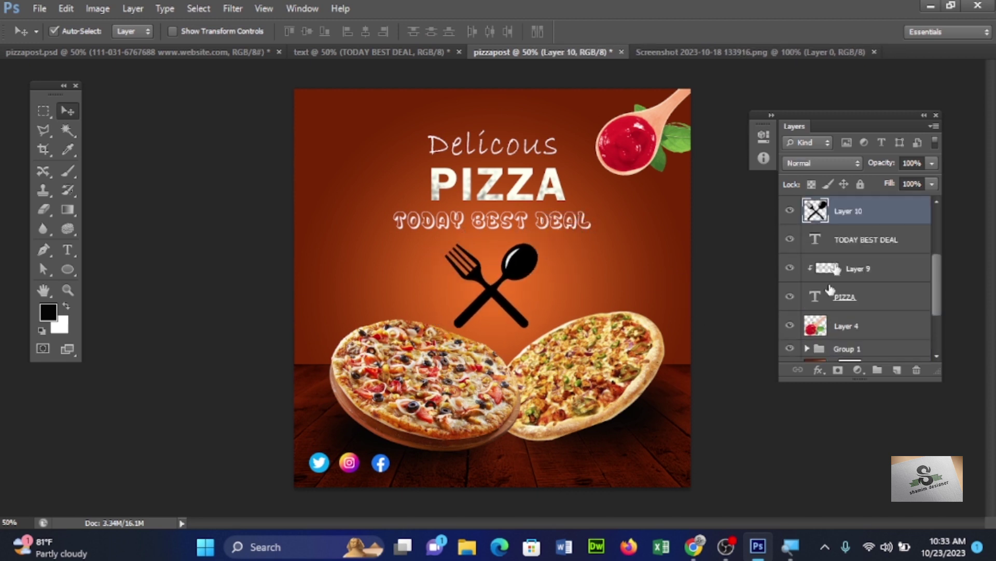
left_click(68, 132)
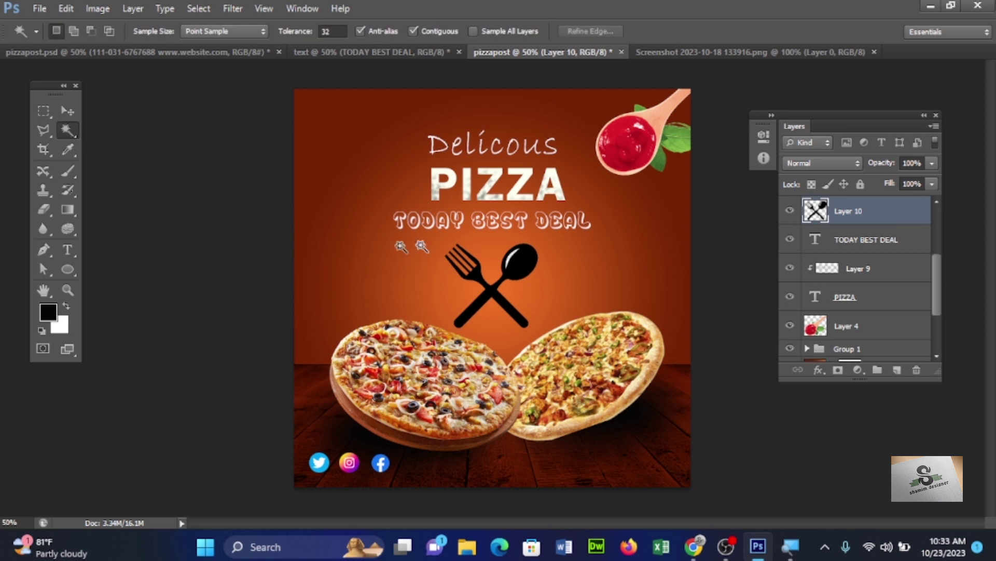
left_click(519, 262)
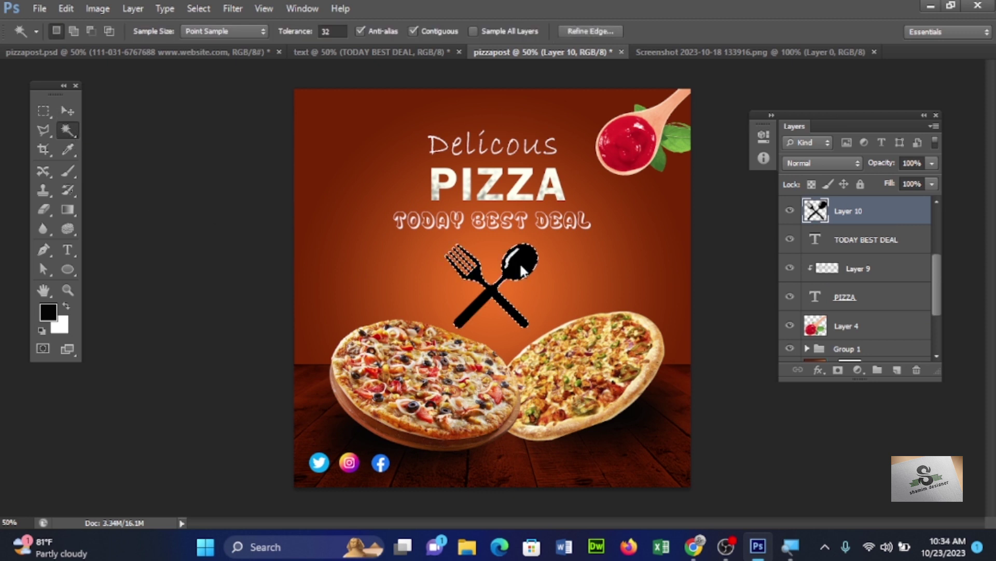
left_click(66, 305)
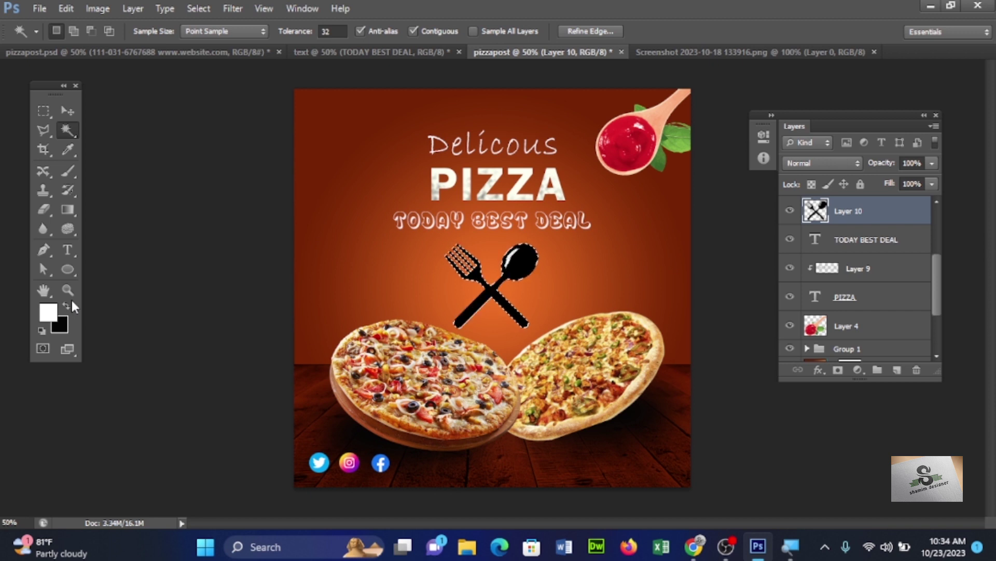
key("alt+BackSpace")
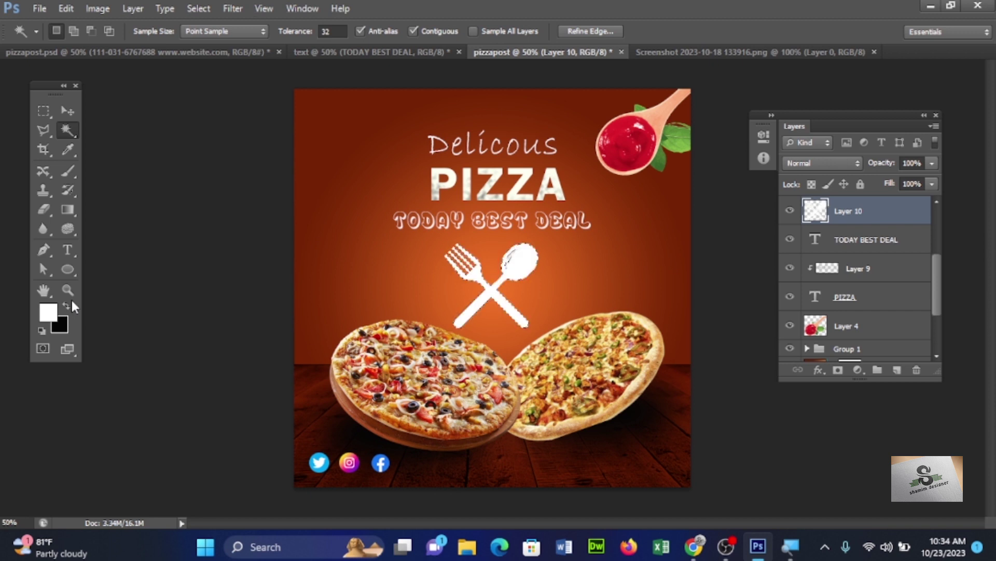
key("ctrl+d")
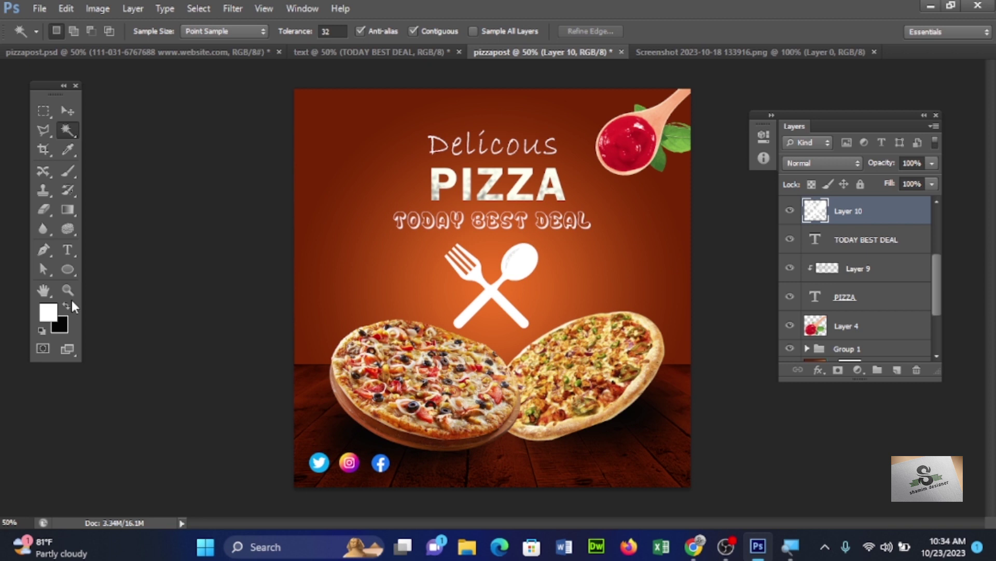
key("ctrl+t")
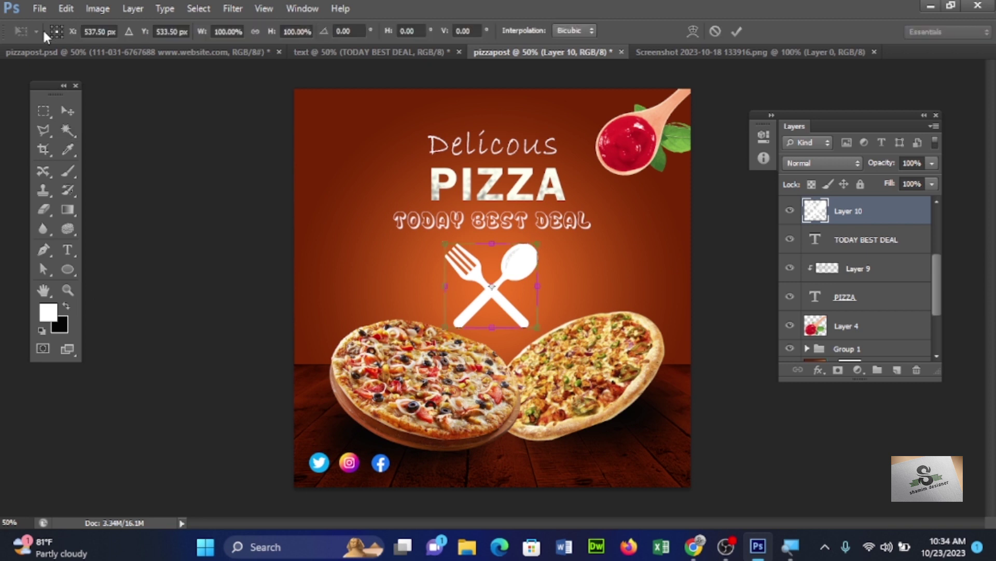
Scale the white fork and spoon to about 32.5% and move it to the top-left corner
left_click_drag(540, 242, 502, 266)
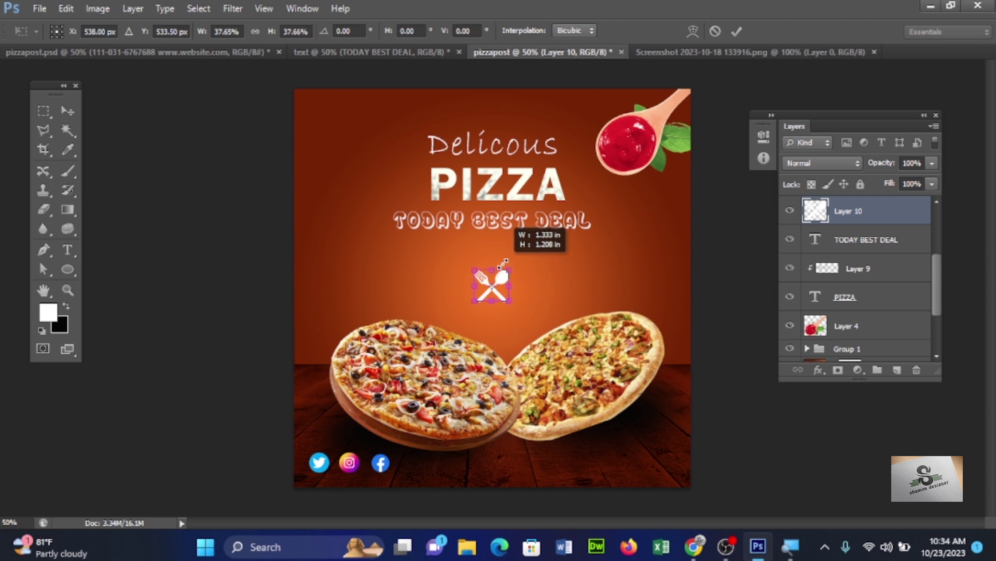
left_click_drag(502, 266, 504, 274)
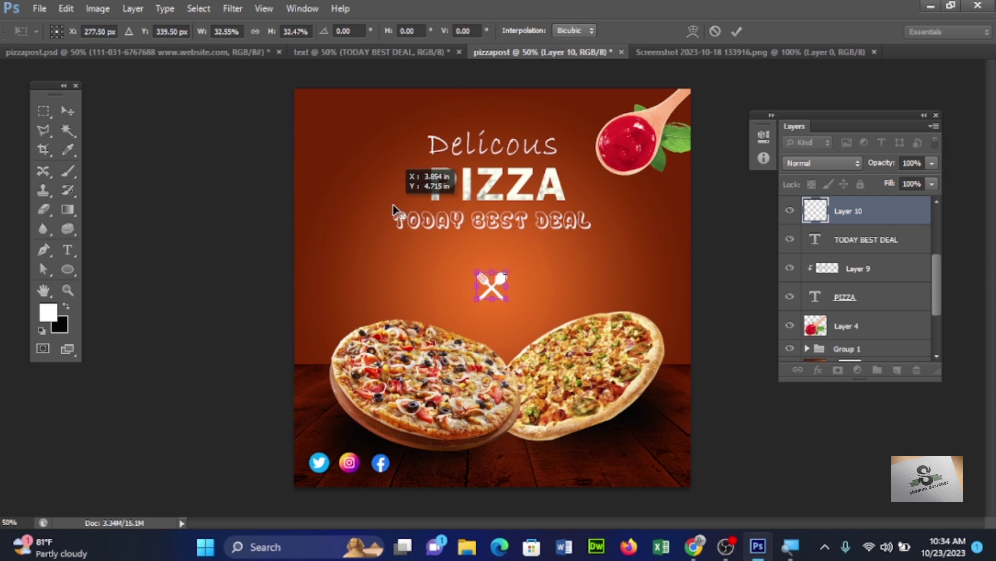
key("Return")
key("w")
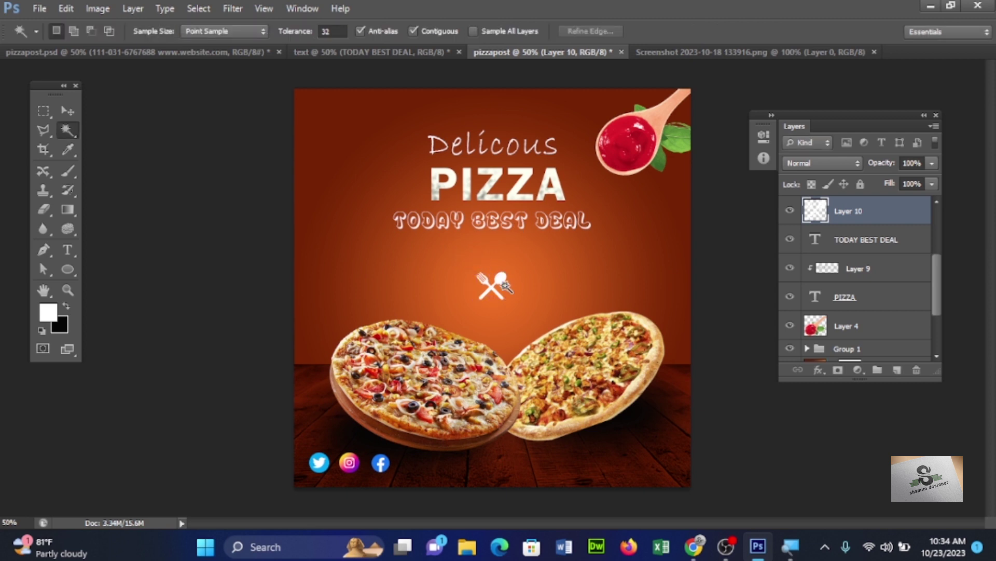
left_click(70, 114)
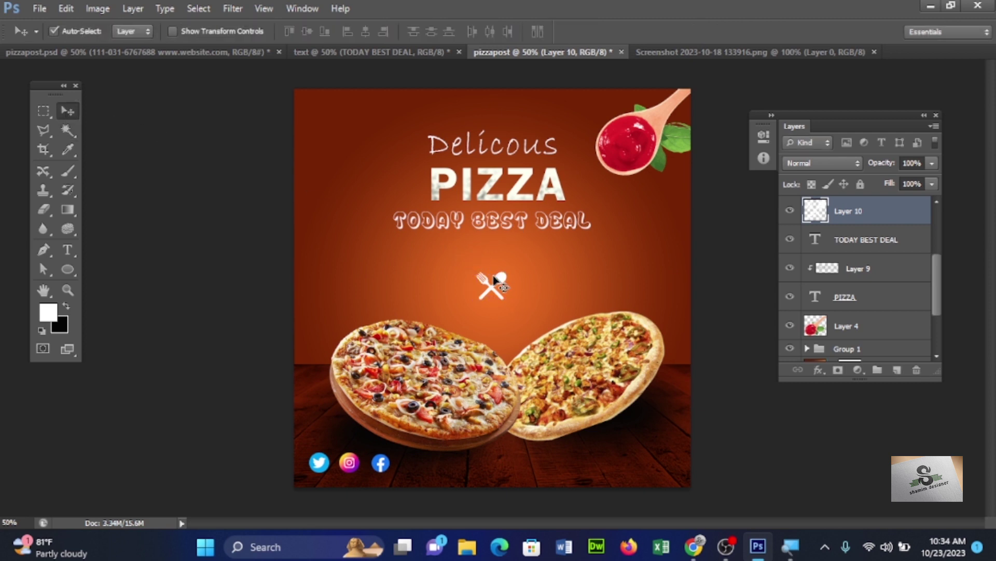
left_click_drag(495, 276, 332, 115)
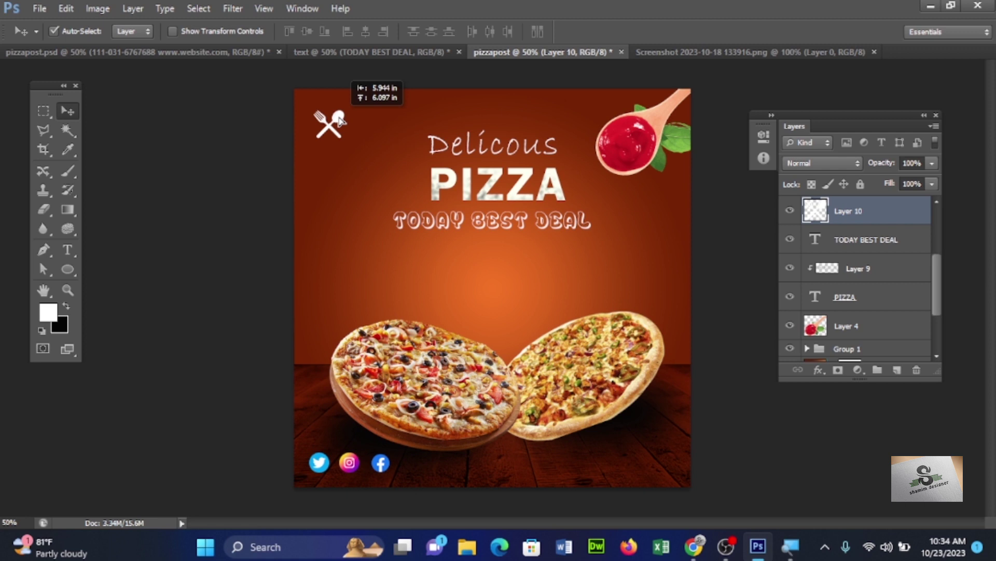
left_click(66, 249)
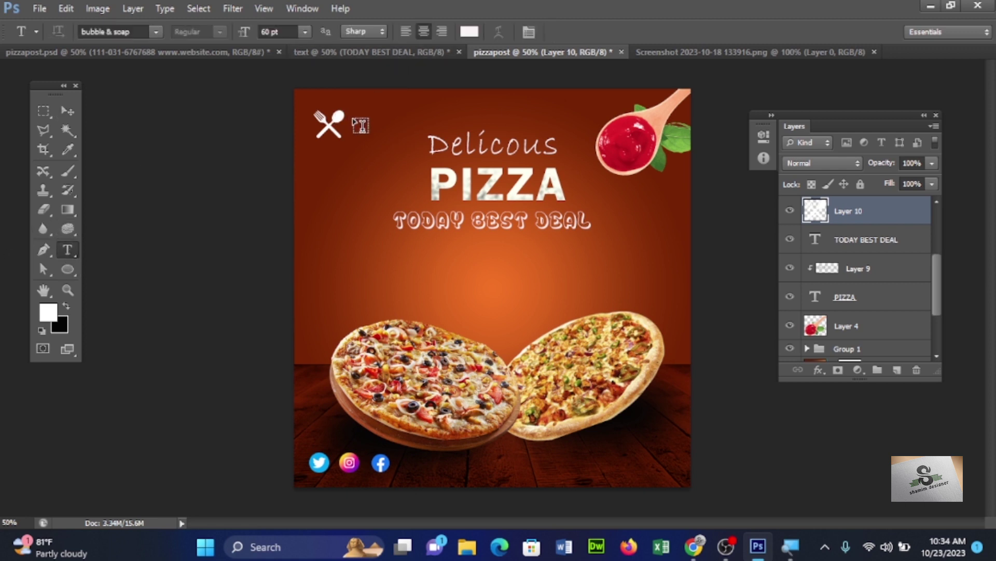
Add 'LOGO NAME' text and shift it to the right of the fork-and-spoon icon
left_click(353, 116)
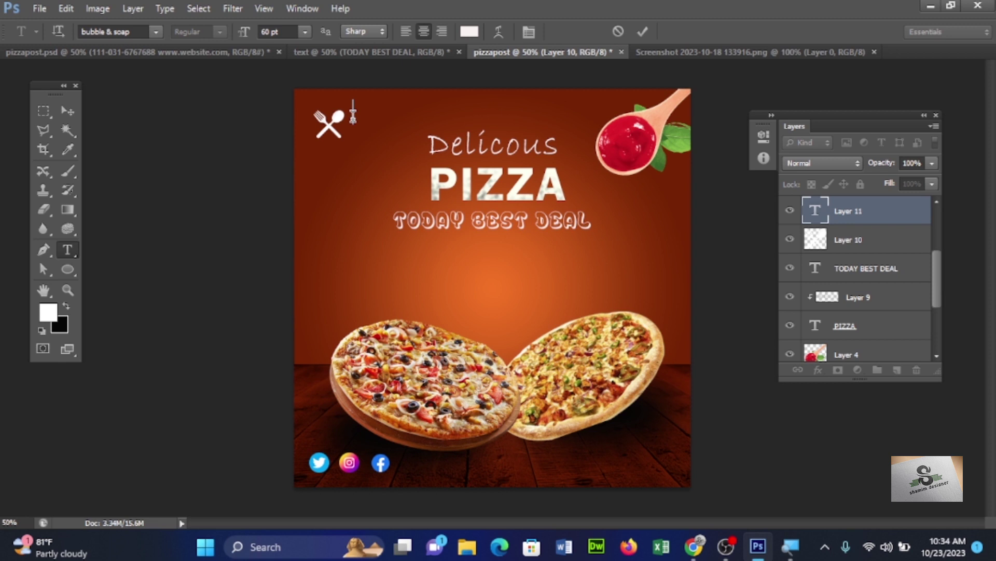
type("LOGO ")
type("NAME")
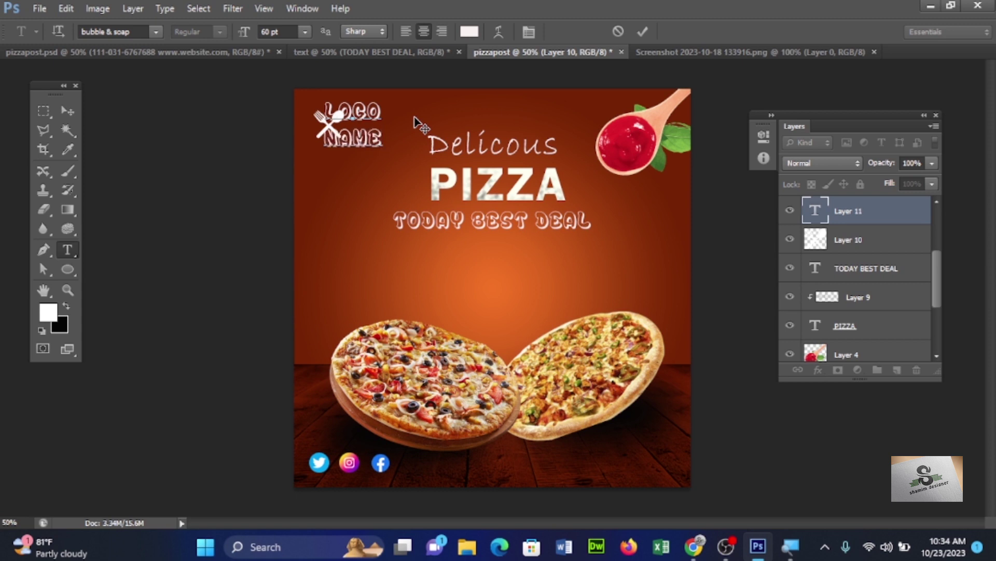
left_click(67, 110)
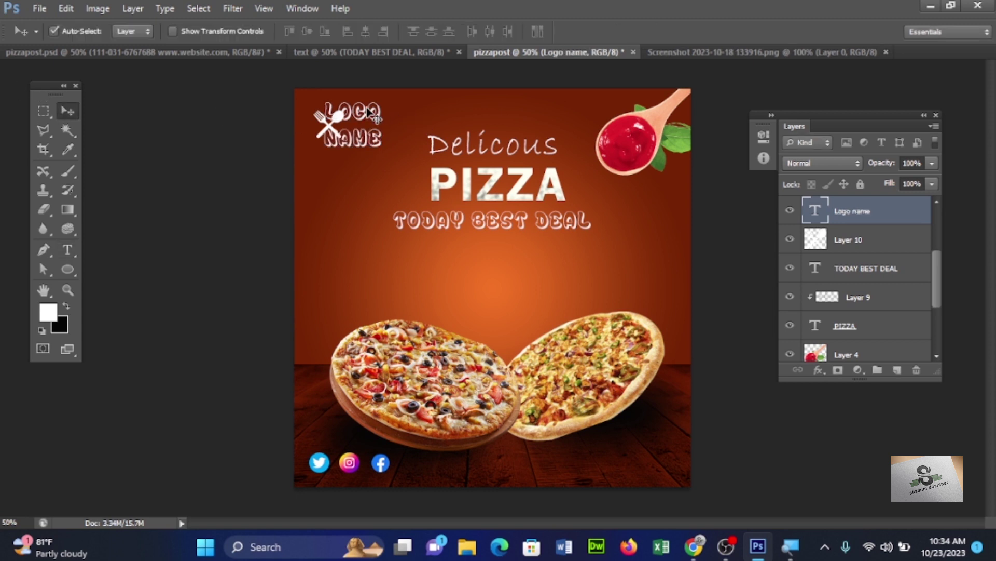
left_click_drag(362, 111, 385, 117)
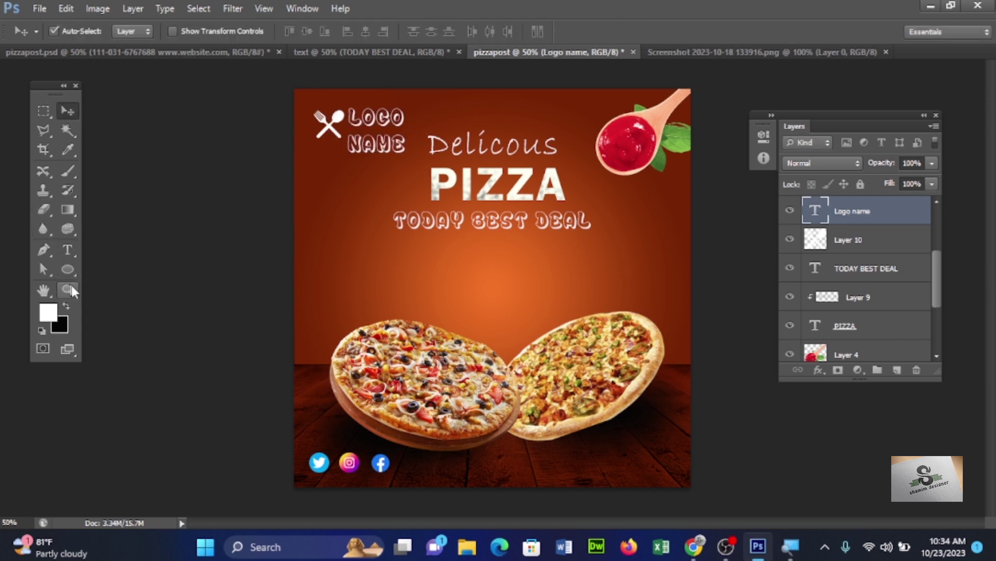
Try Broadway and neighbouring fonts for the LOGO NAME text
left_click(70, 248)
left_click(114, 31)
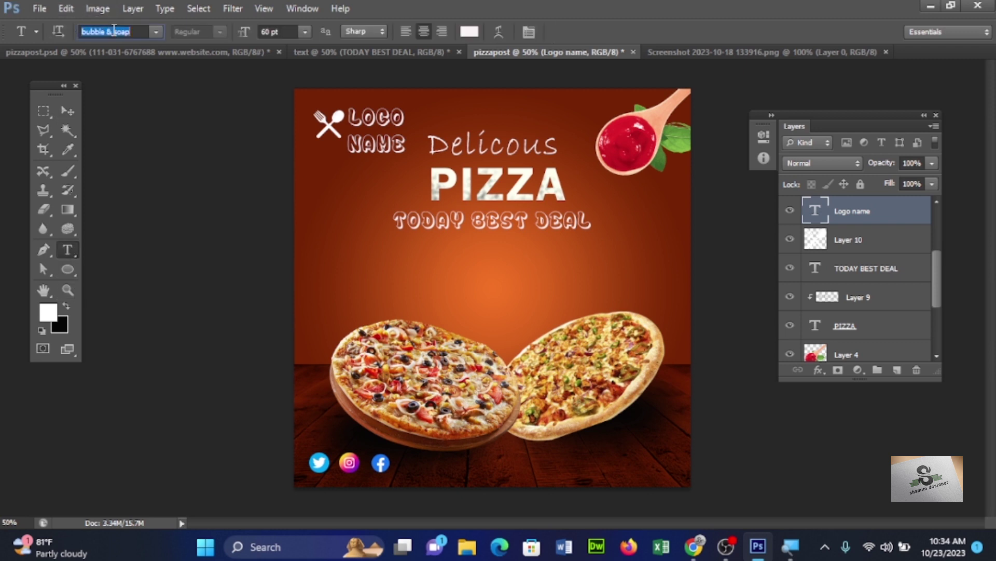
type("Broadway")
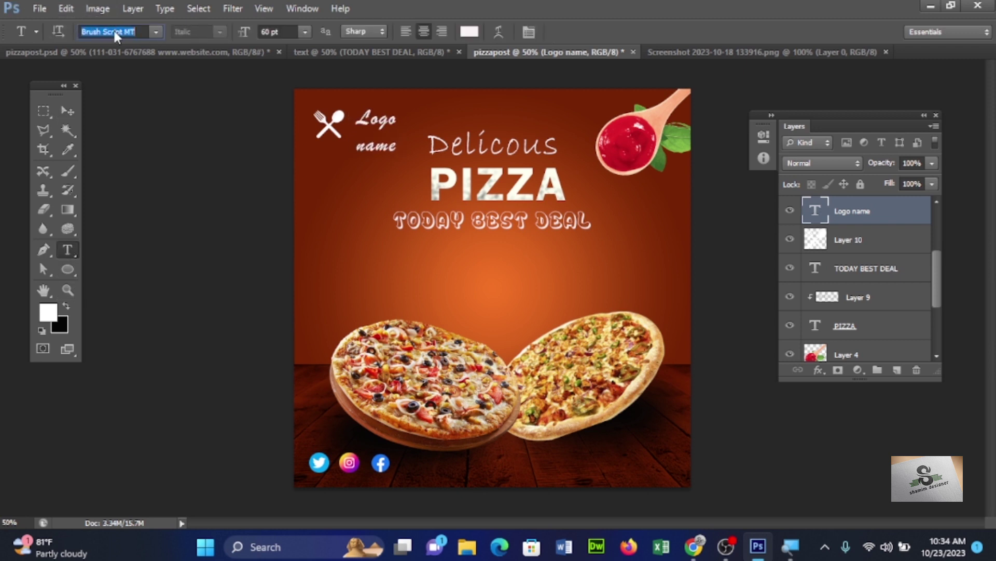
key("Up")
key("Up")
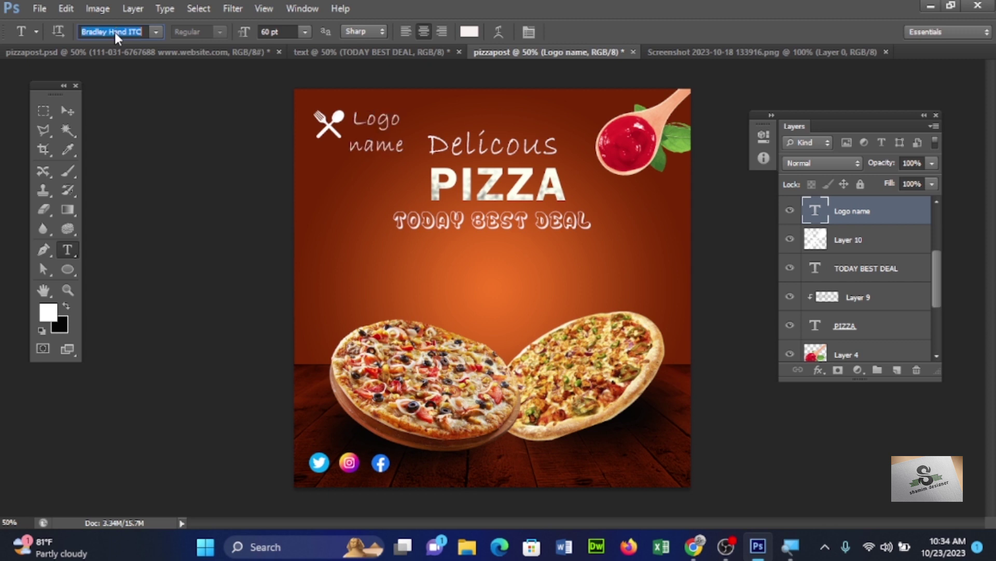
key("Up")
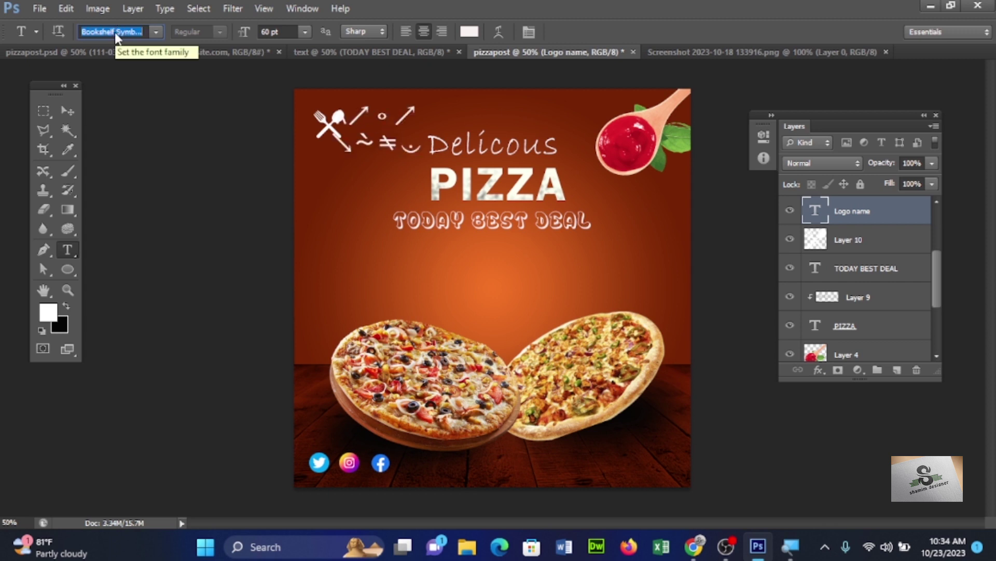
key("Up")
key("Up")
key("Up")
key("Up")
key("Up")
key("Up")
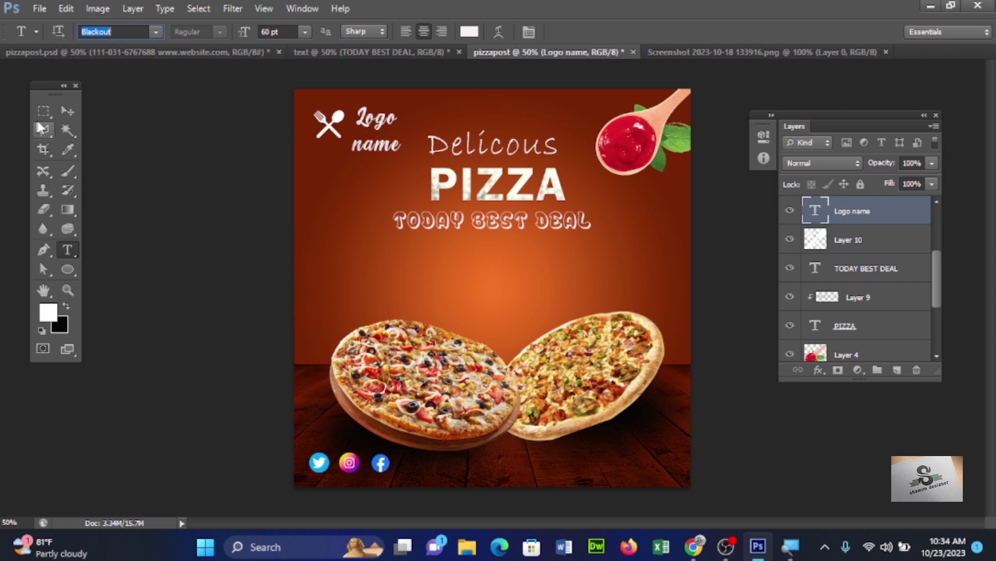
left_click(59, 111)
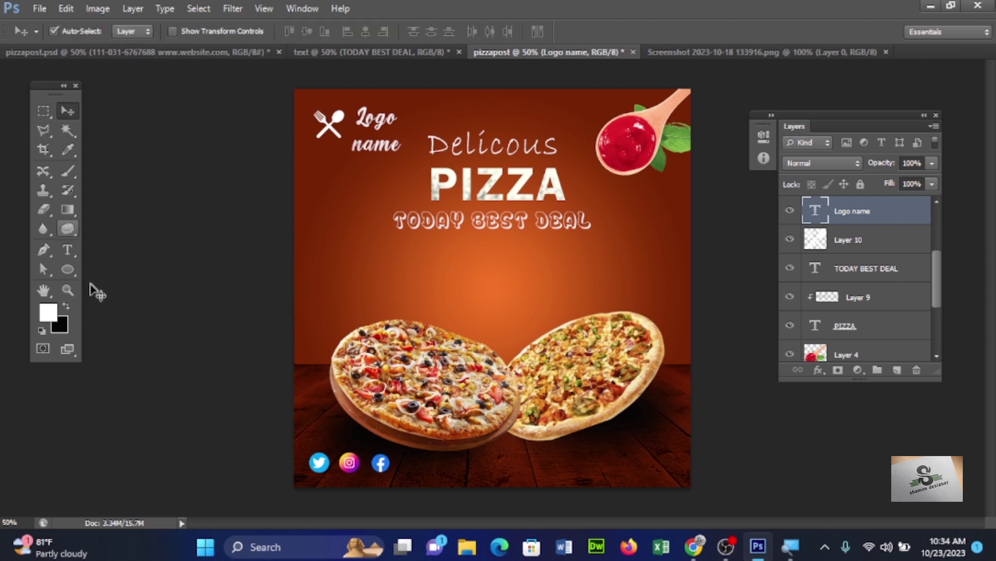
Set the logo text to 30 pt and nudge it left beside the icon
left_click(67, 250)
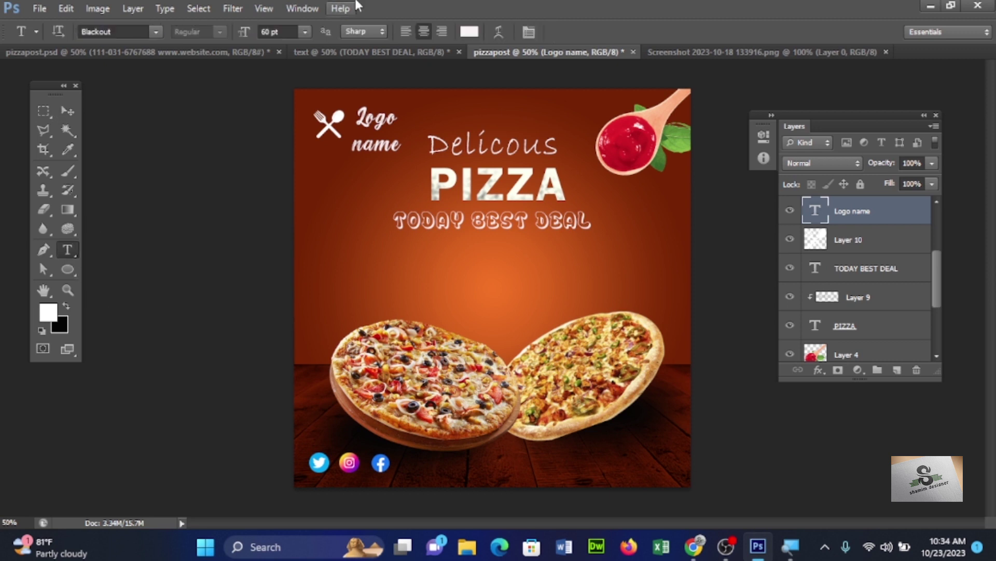
left_click(304, 32)
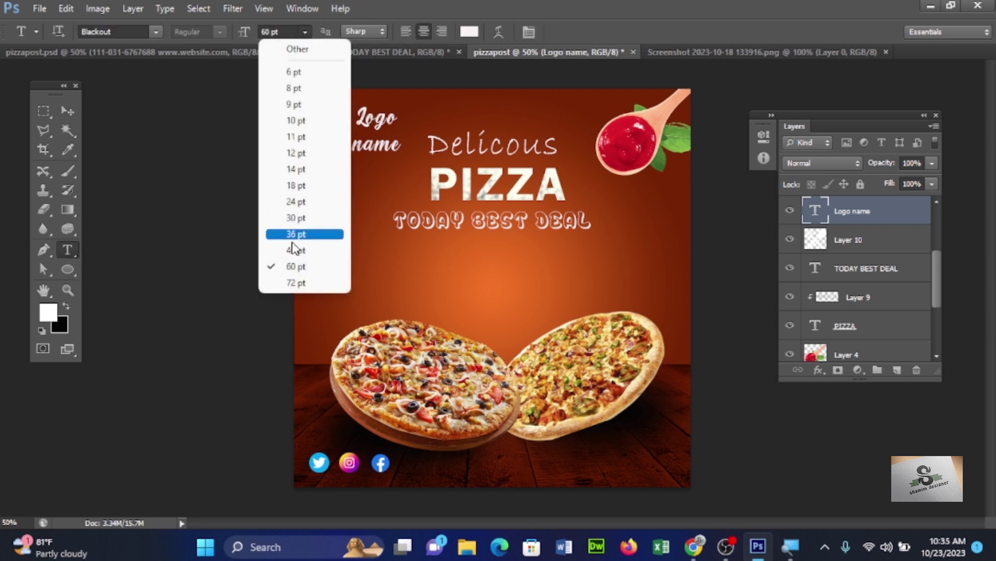
left_click(294, 217)
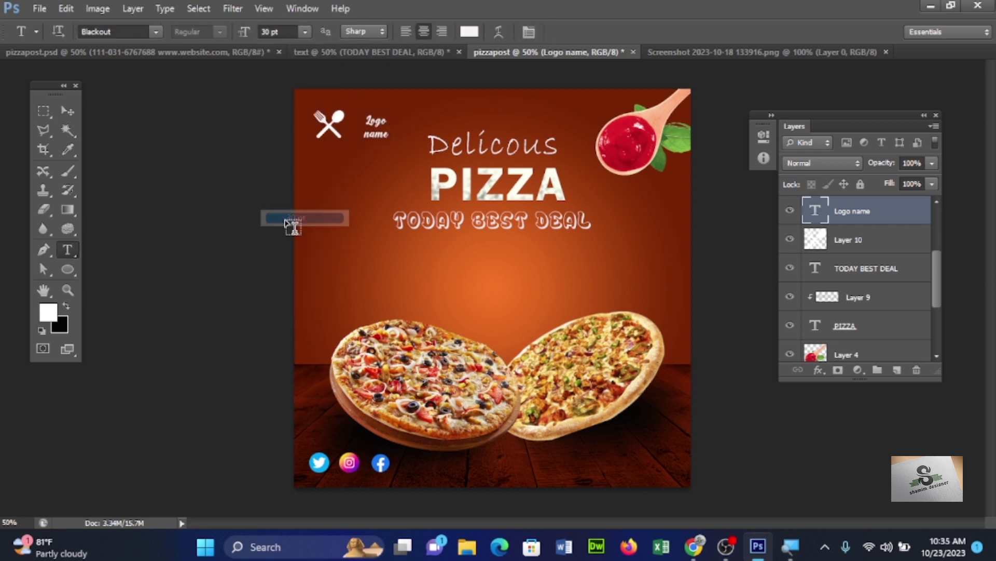
left_click(71, 114)
key("Left")
key("Left")
key("Left")
key("Left")
key("Left")
key("Left")
key("Left")
key("Left")
key("Left")
key("Up")
key("Up")
key("Up")
key("Left")
key("Left")
key("Left")
key("Up")
key("Up")
key("Up")
key("Left")
key("Left")
key("Left")
key("Left")
key("Left")
key("Left")
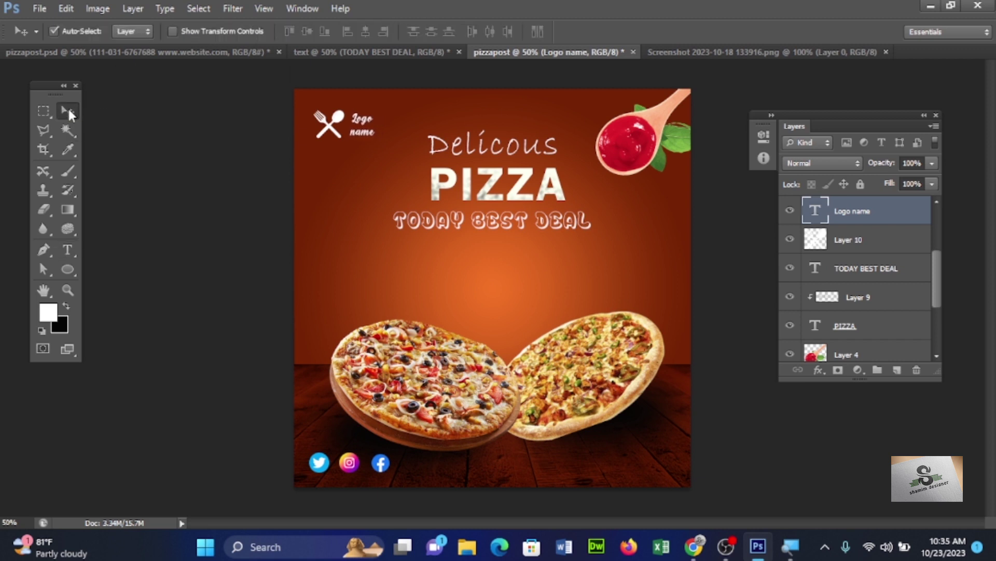
key("Left")
key("Left")
key("Left")
key("Left")
key("Left")
key("Left")
Bring Free Home Delivery below TODAY BEST DEAL and scale it to about 80%
left_click(373, 52)
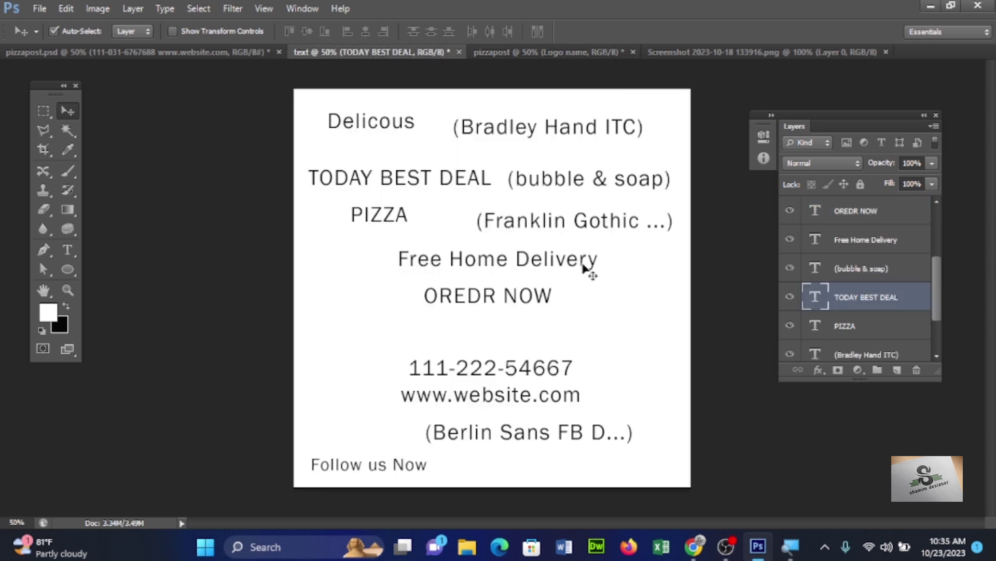
mouse_move(556, 267)
left_mouse_down()
mouse_move(586, 70)
mouse_move(561, 56)
mouse_move(487, 267)
left_mouse_up()
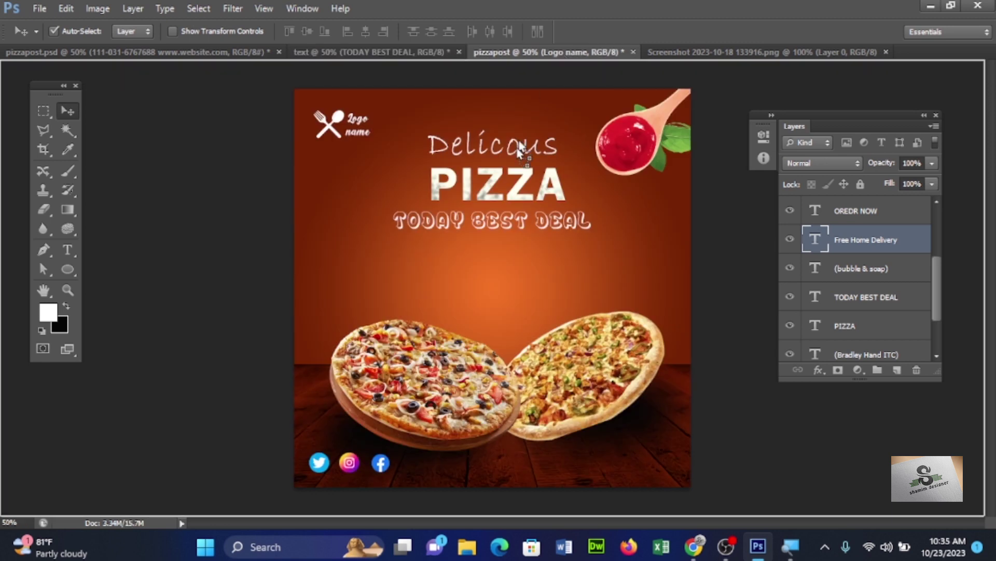
mouse_move(486, 269)
left_mouse_down()
mouse_move(556, 268)
mouse_move(547, 267)
left_mouse_up()
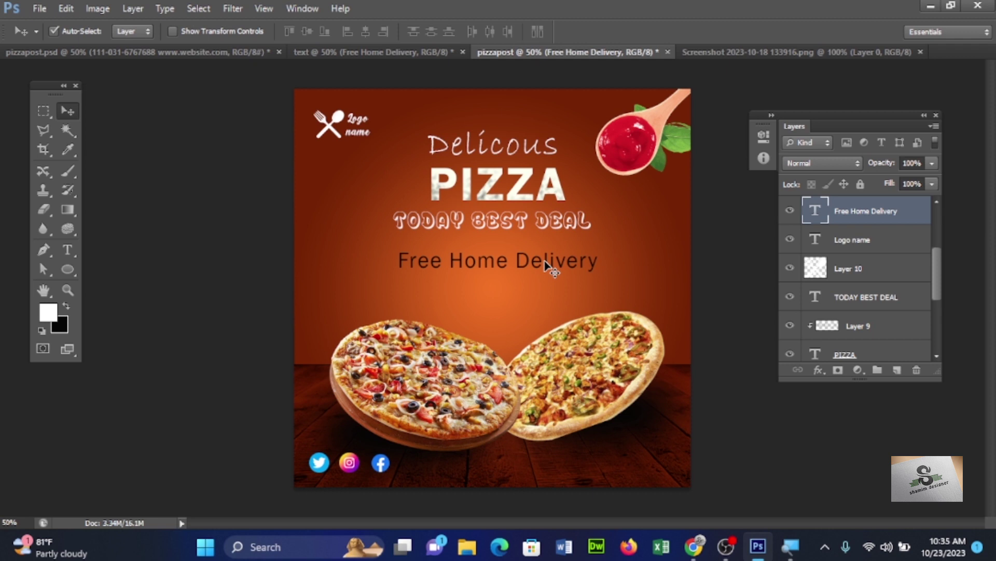
key("ctrl+t")
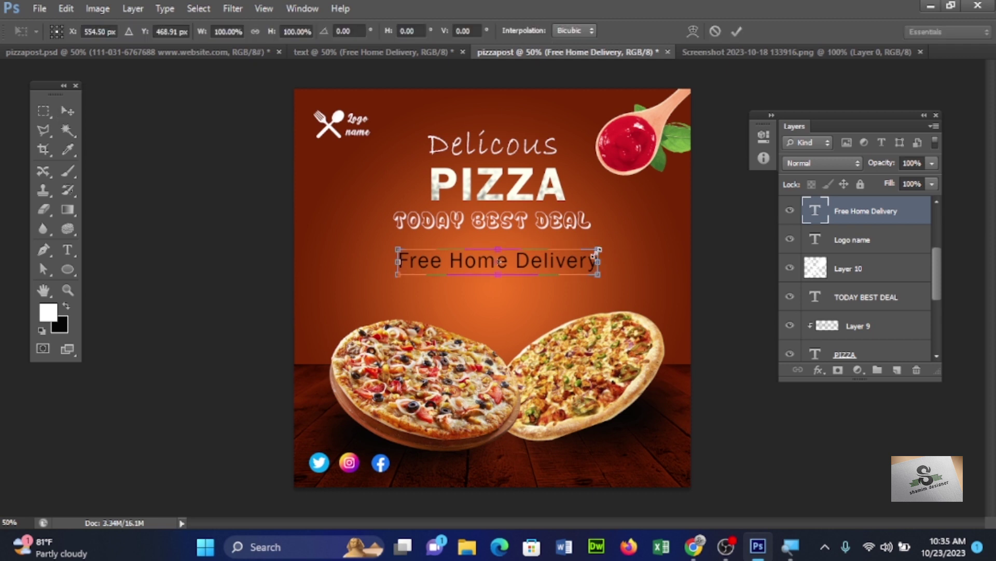
left_click_drag(593, 255, 573, 252)
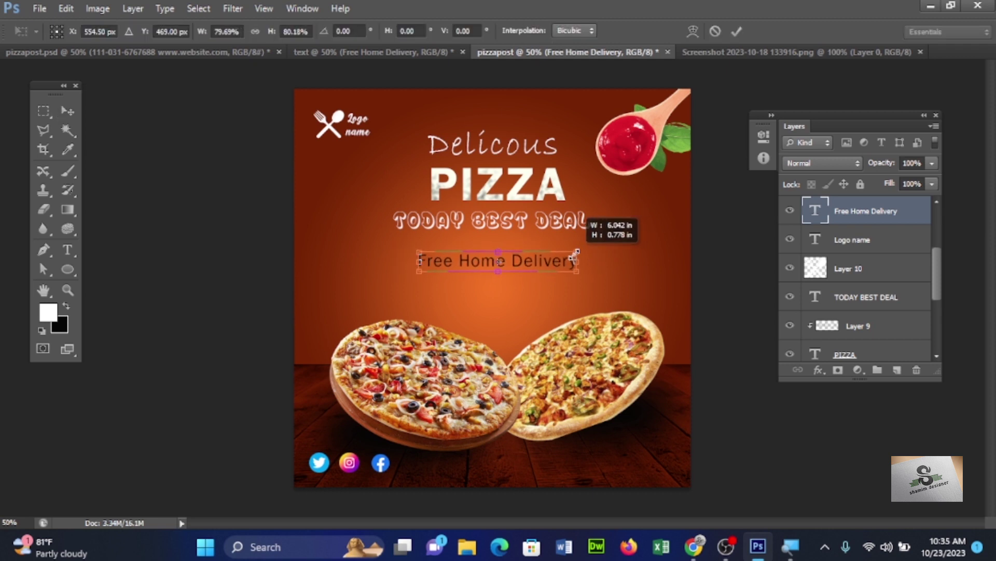
key("Return")
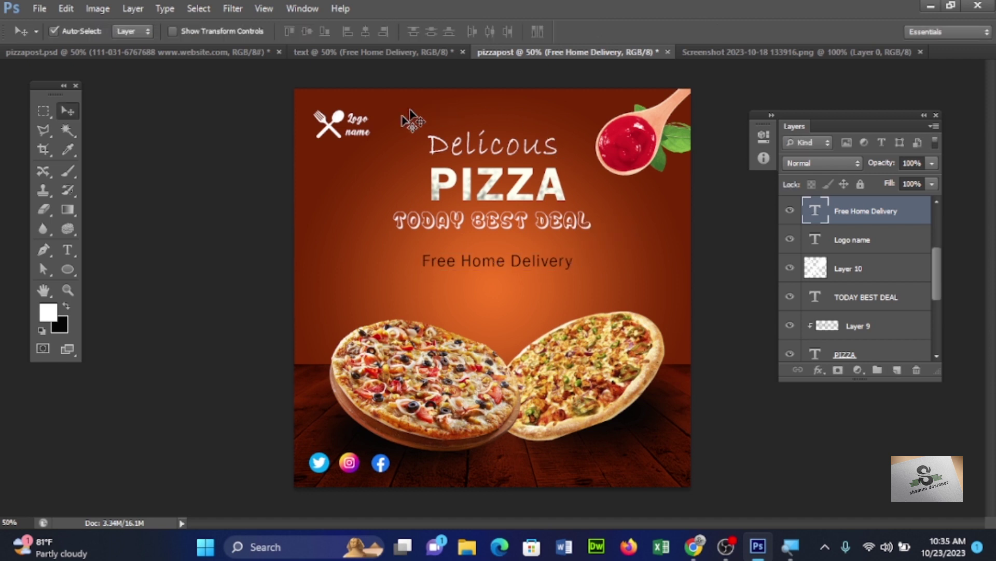
Make the Free Home Delivery text white, keeping the Regular style
left_click(65, 251)
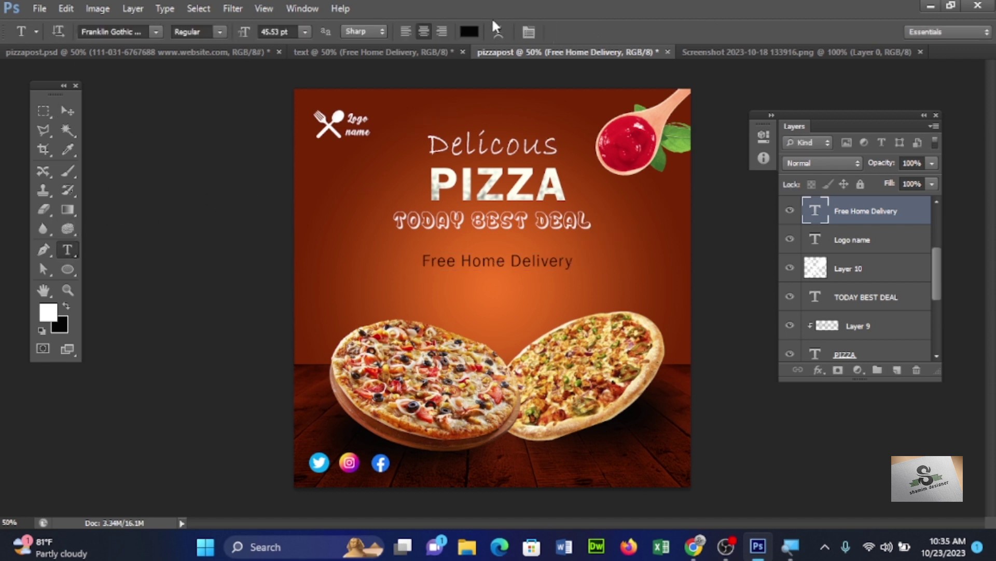
left_click(475, 32)
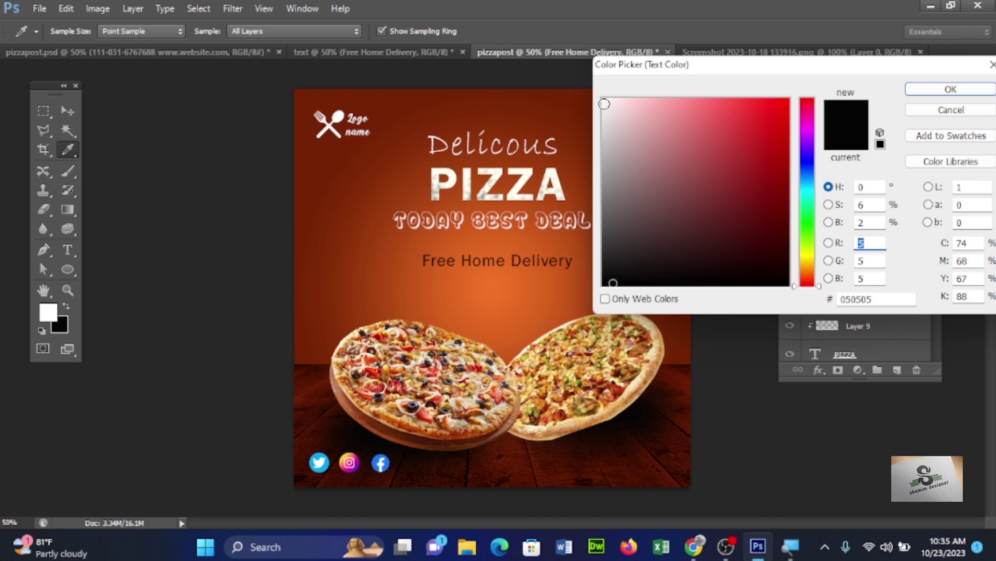
left_click(603, 102)
left_click(924, 90)
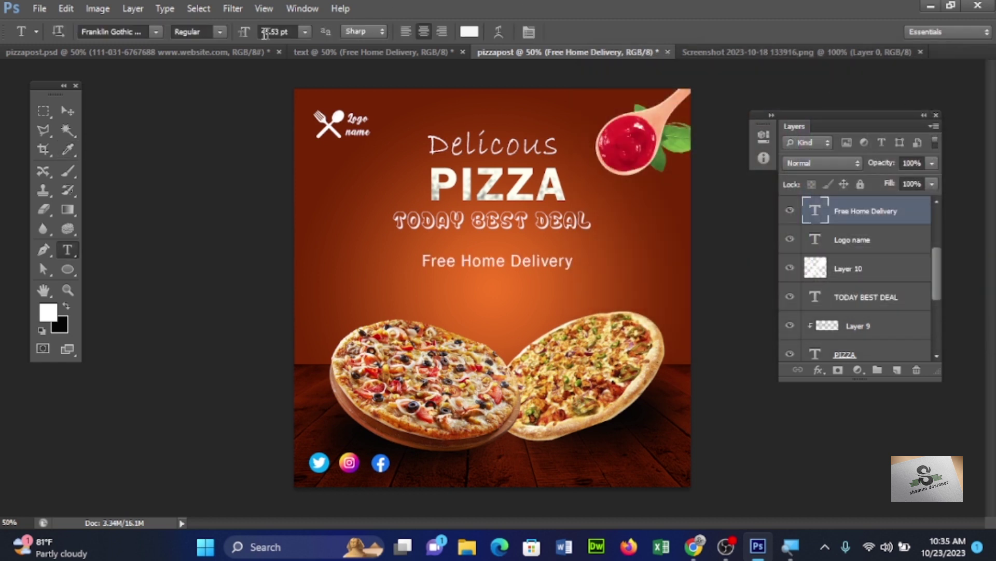
left_click(221, 32)
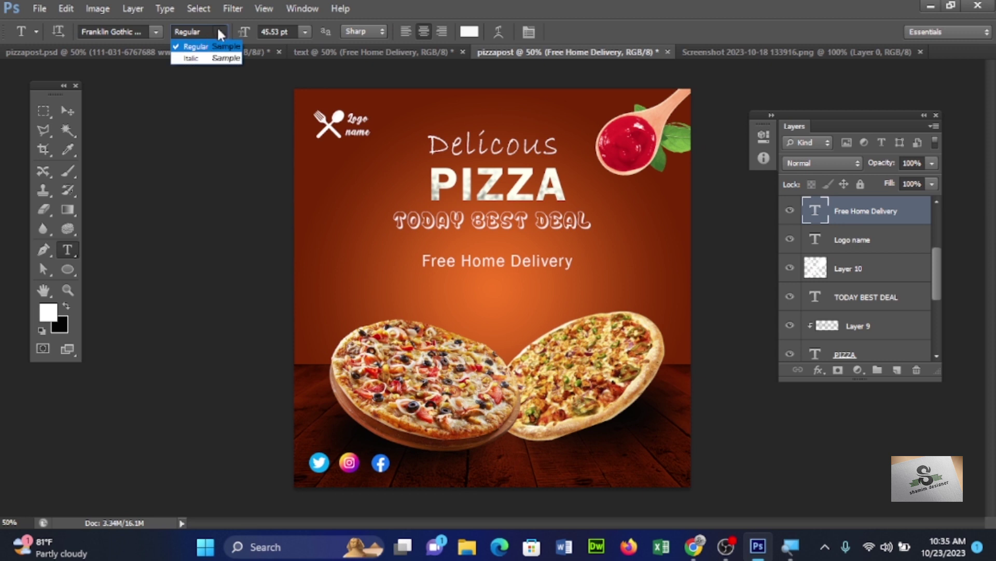
left_click(220, 32)
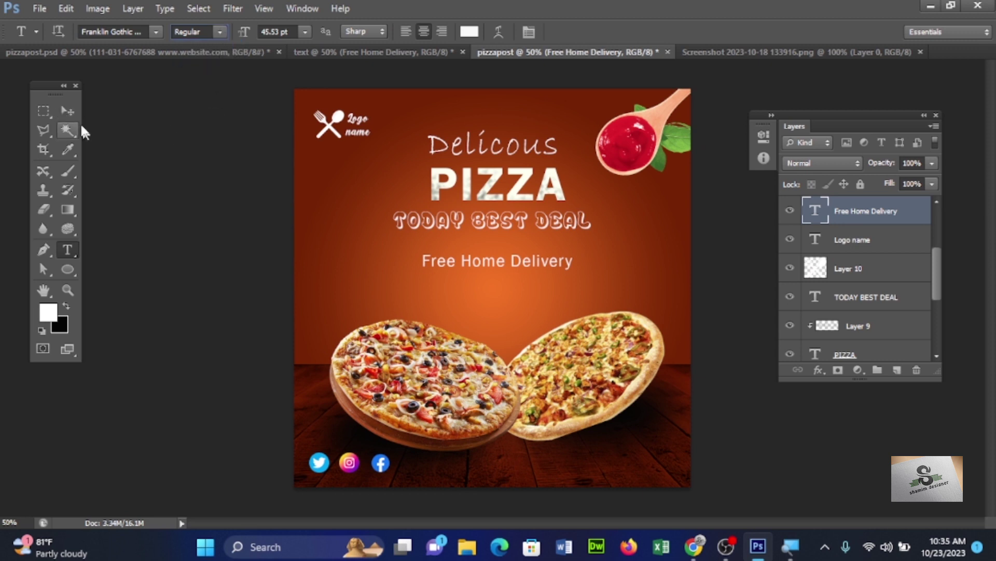
Centre Free Home Delivery horizontally on the whole canvas
left_click(69, 111)
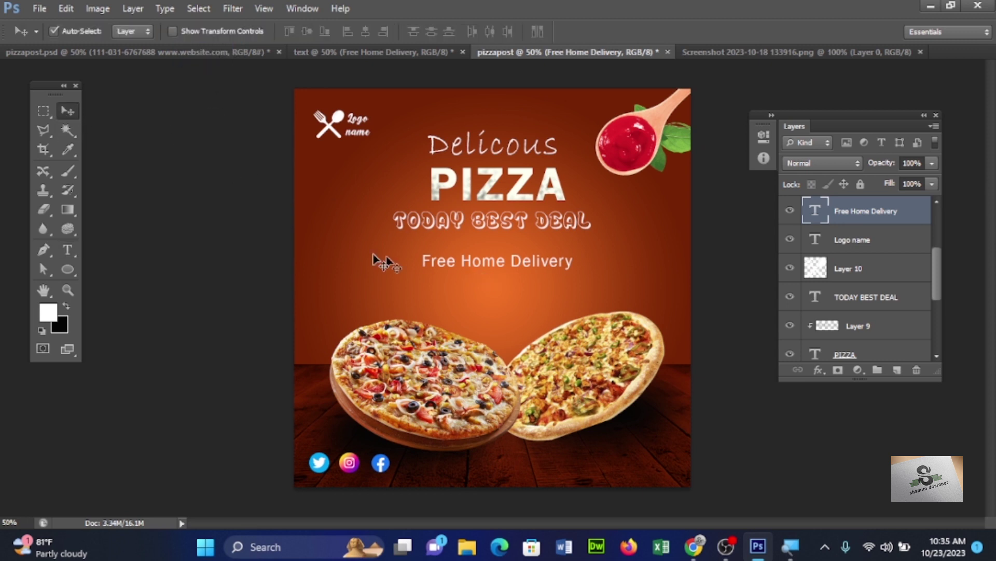
key("ctrl+a")
left_click(363, 33)
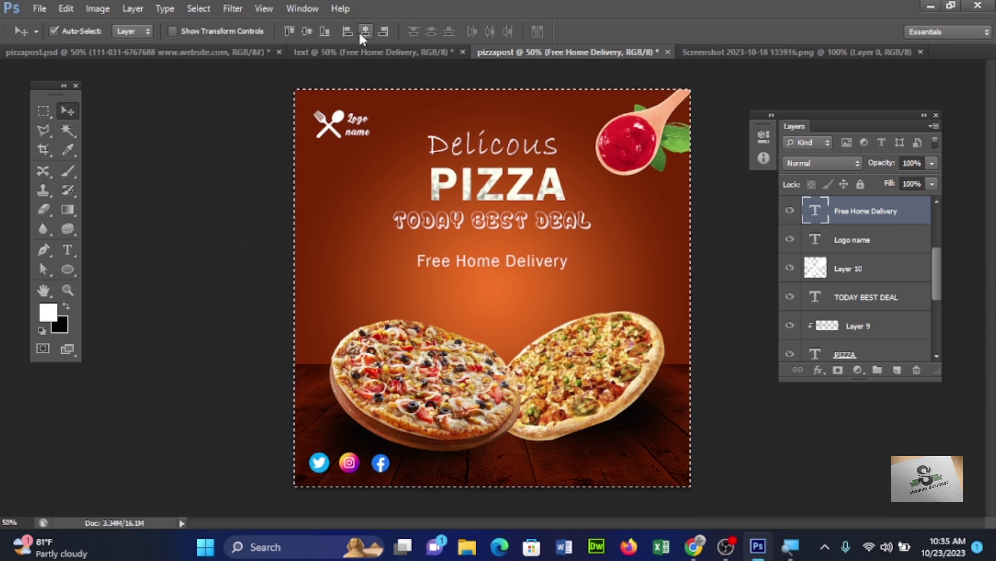
key("ctrl+d")
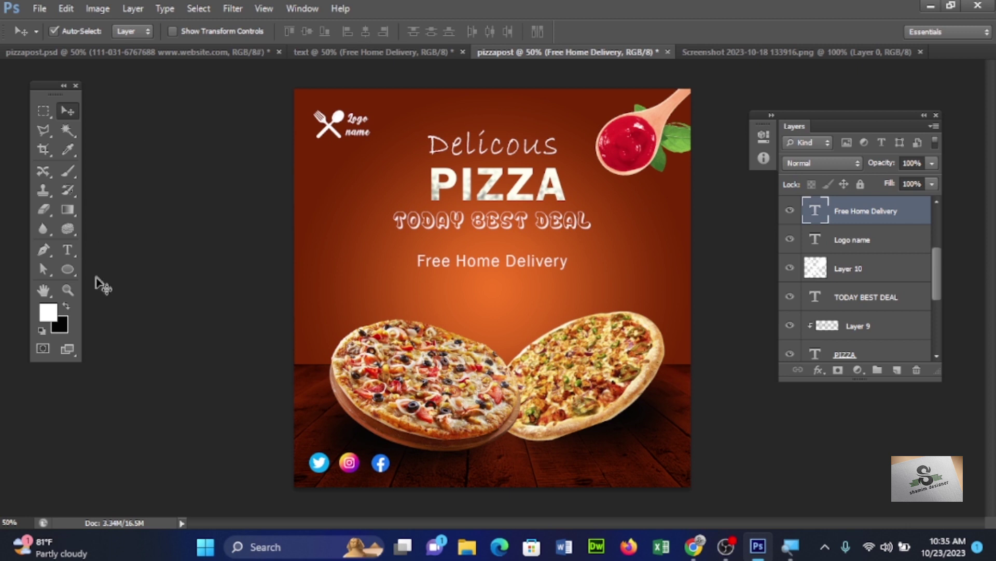
Draw a rounded rectangle below Free Home Delivery with a 30 px corner radius
left_click(68, 270)
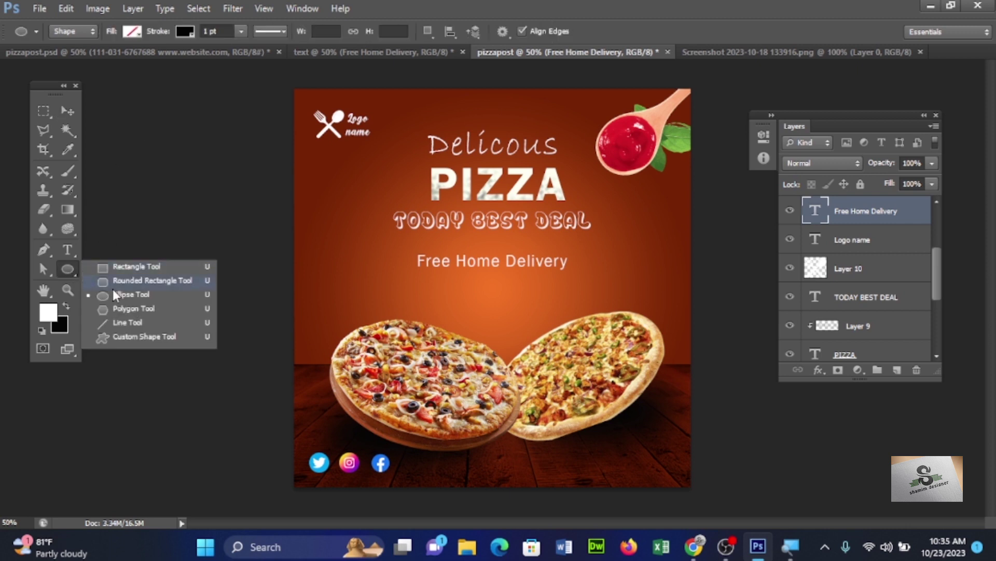
left_click(113, 283)
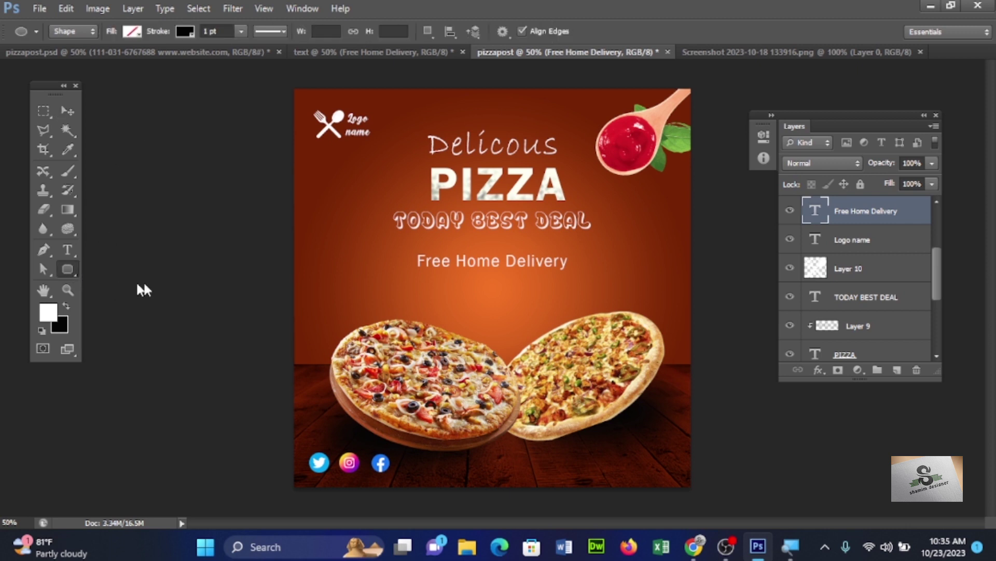
left_click_drag(440, 293, 560, 311)
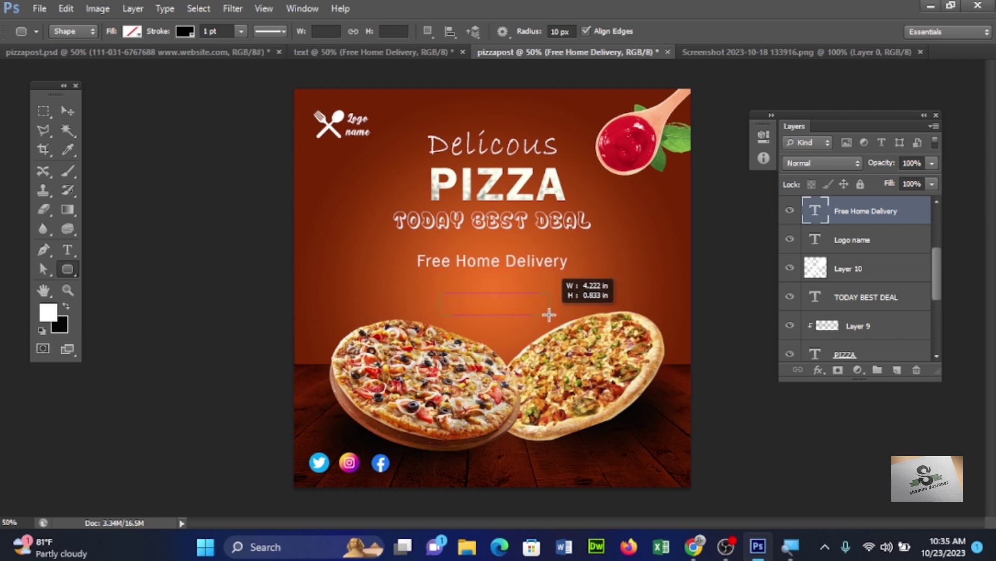
left_click_drag(560, 310, 548, 316)
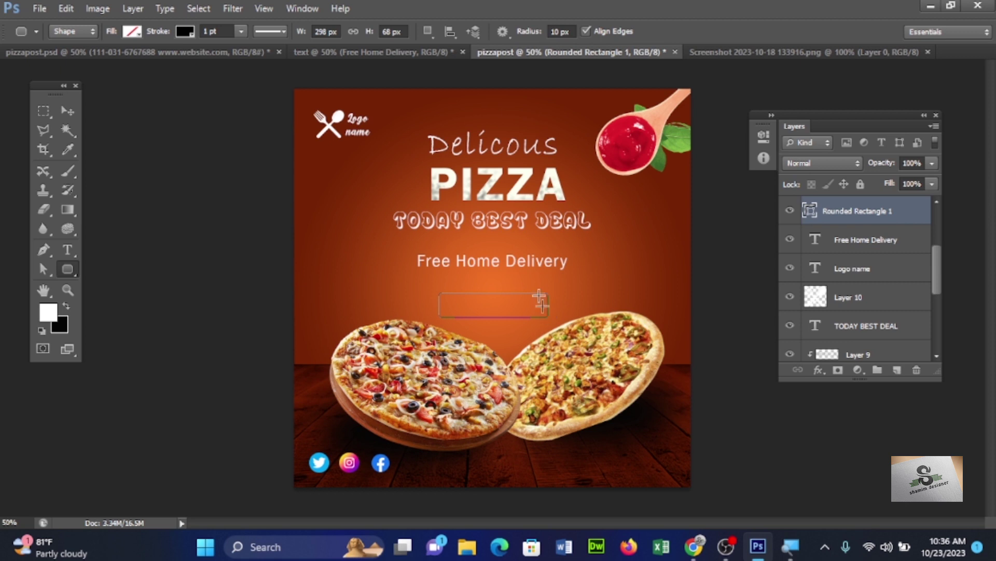
left_click(568, 31)
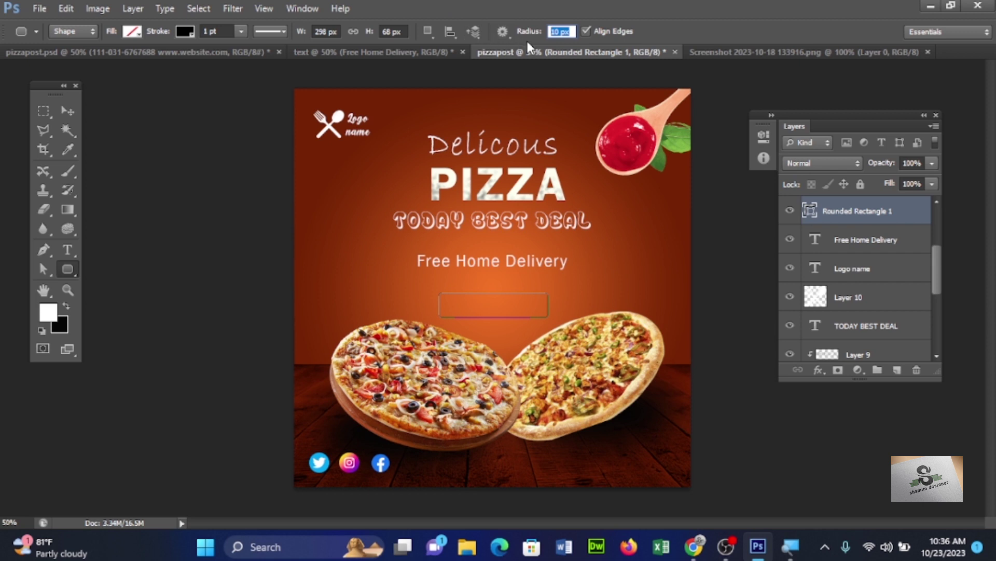
type("30")
key("Return")
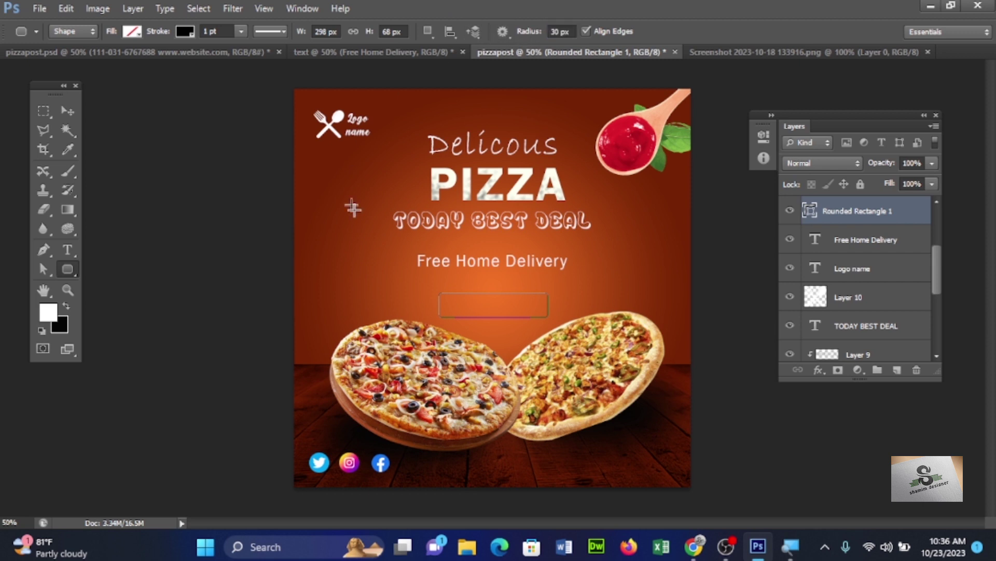
Delete the first rectangle and redraw a rounder button below Free Home Delivery
left_click(67, 111)
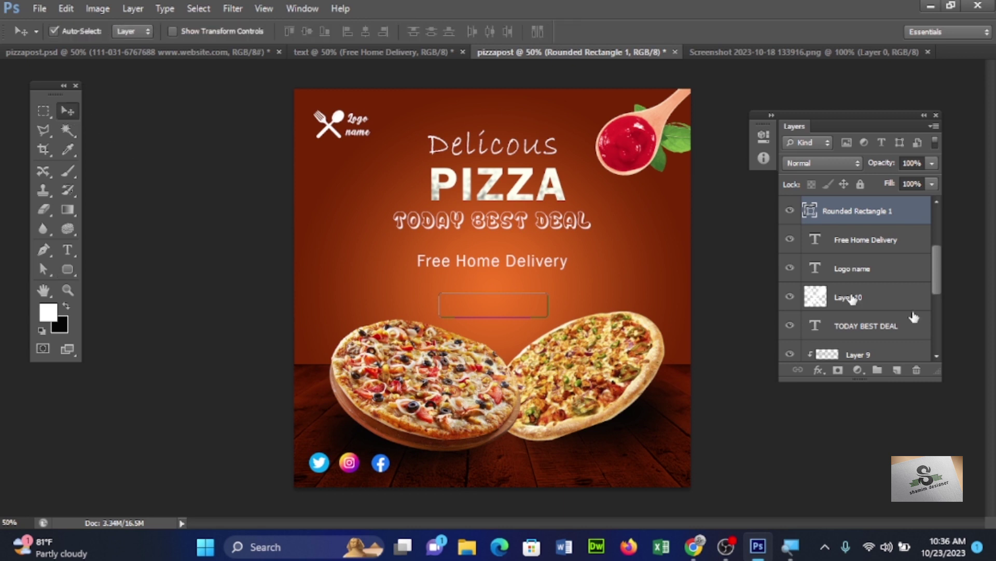
left_click(918, 369)
left_click(455, 209)
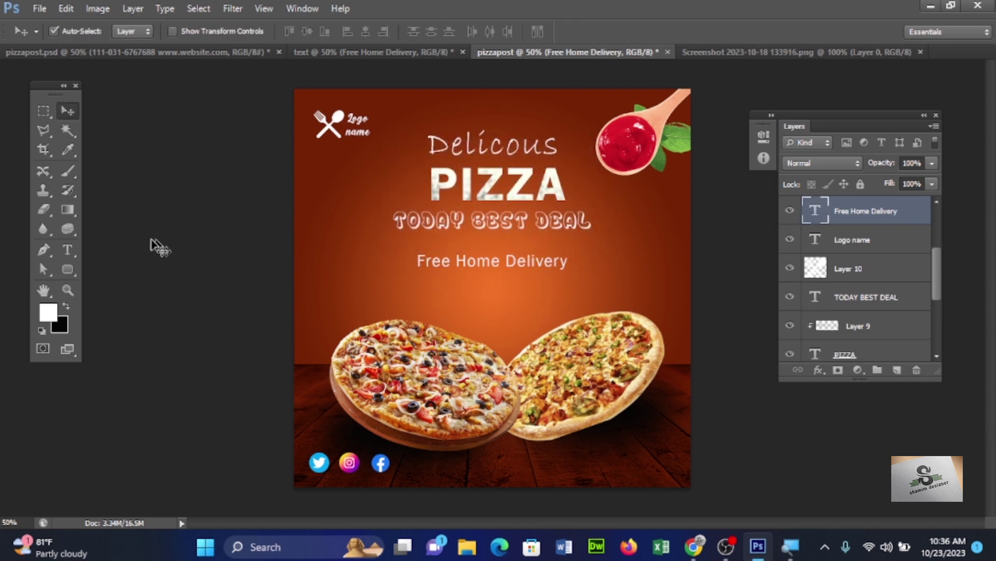
left_click(67, 269)
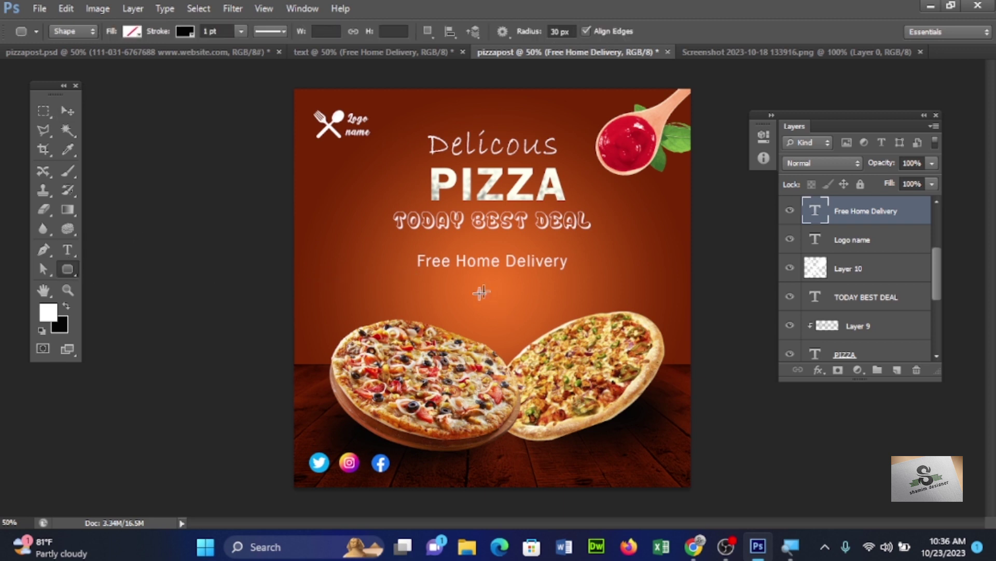
left_click_drag(439, 288, 540, 310)
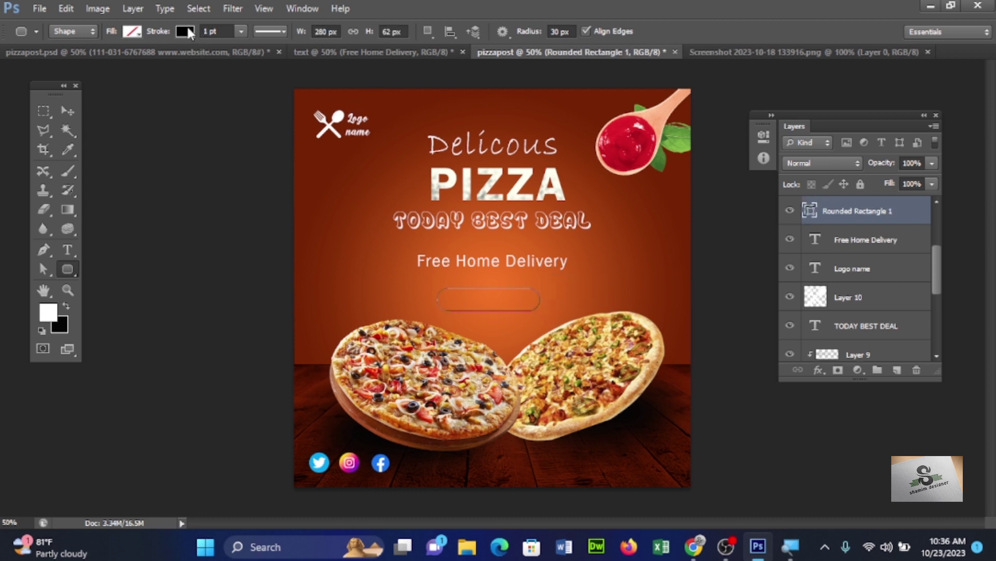
Give the button no outline and a yellow fill
left_click(187, 31)
left_click(123, 59)
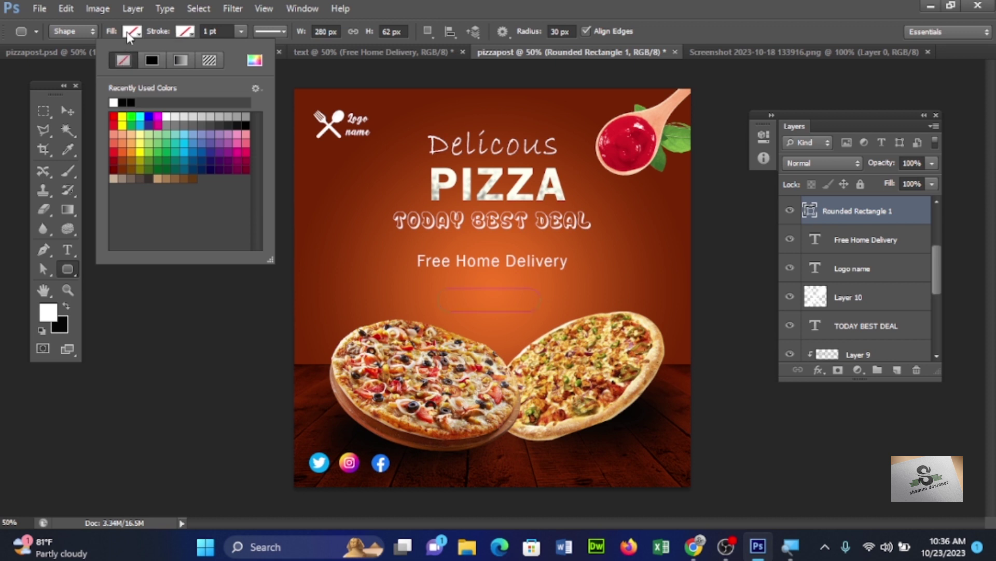
left_click(127, 33)
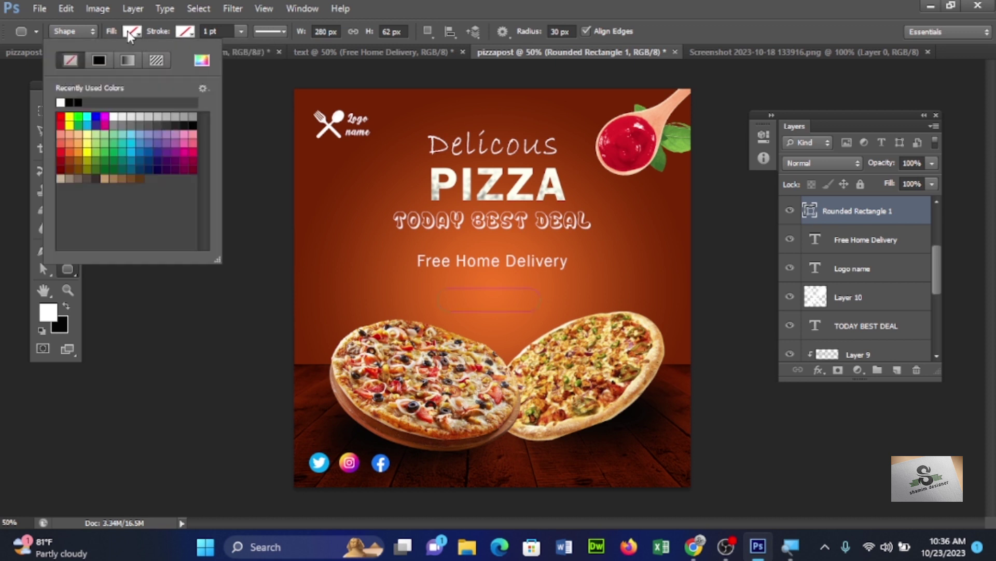
left_click(69, 124)
left_click(406, 9)
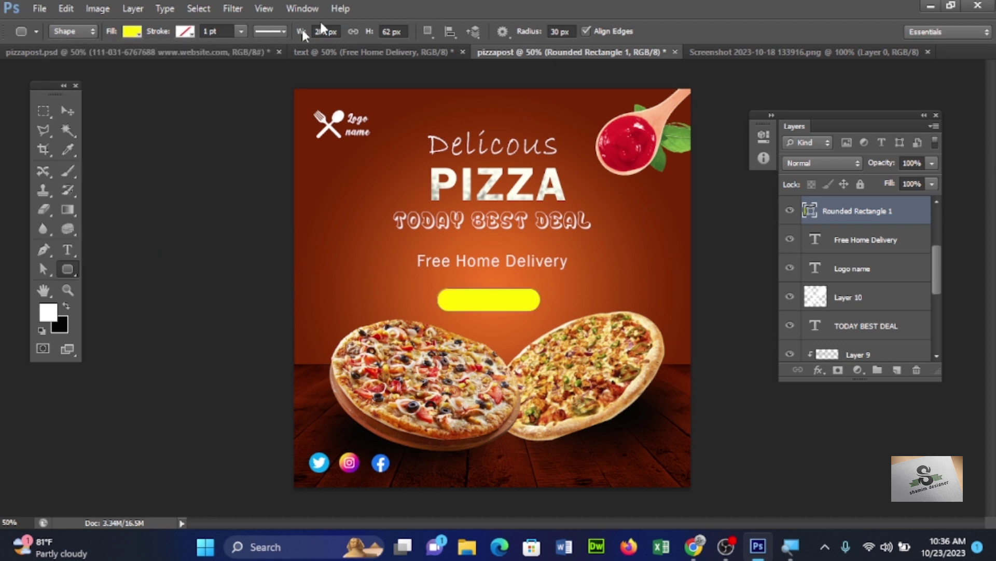
left_click(67, 111)
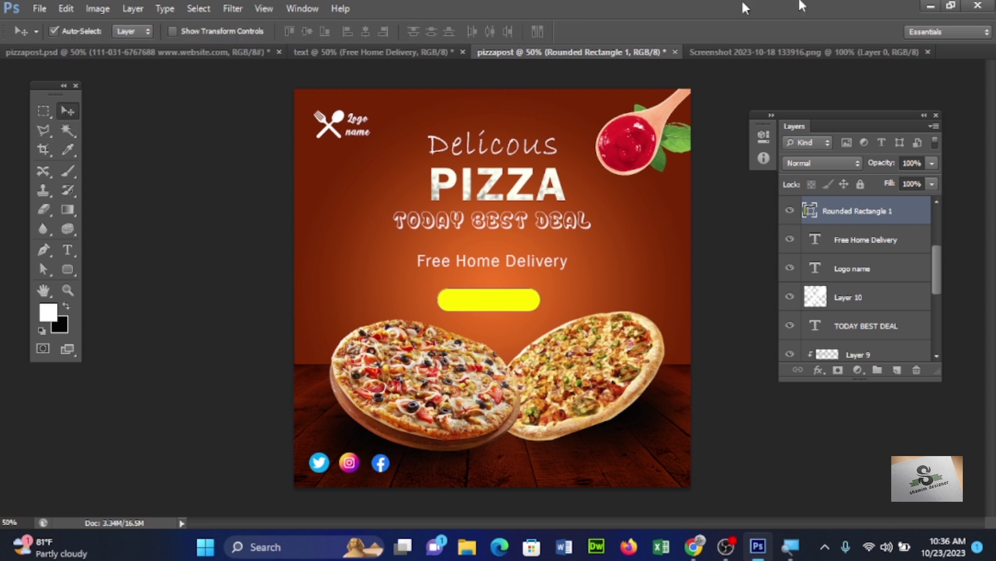
left_click(420, 52)
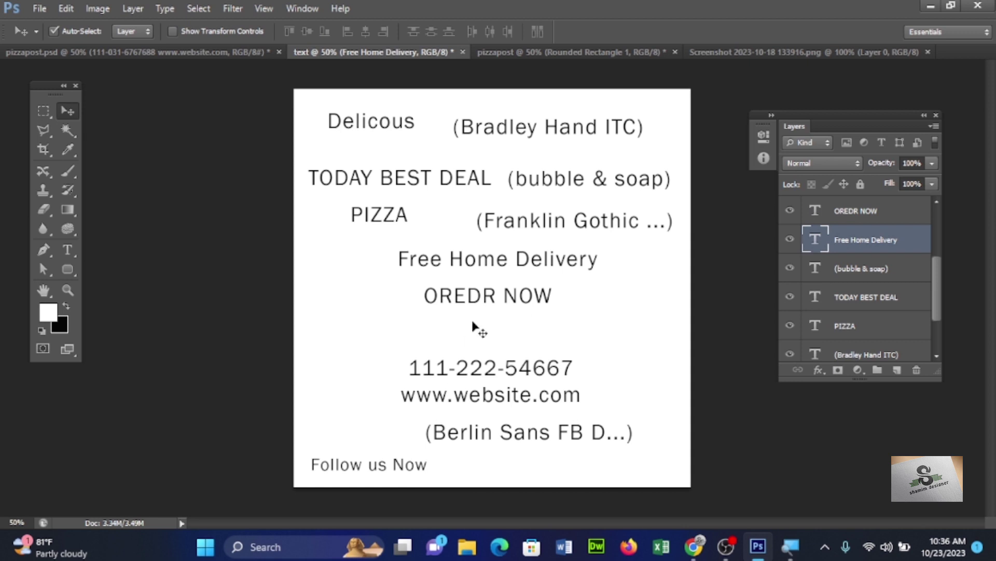
Copy the OREDR NOW text onto the pizza post at 36 pt
left_click_drag(482, 303, 597, 72)
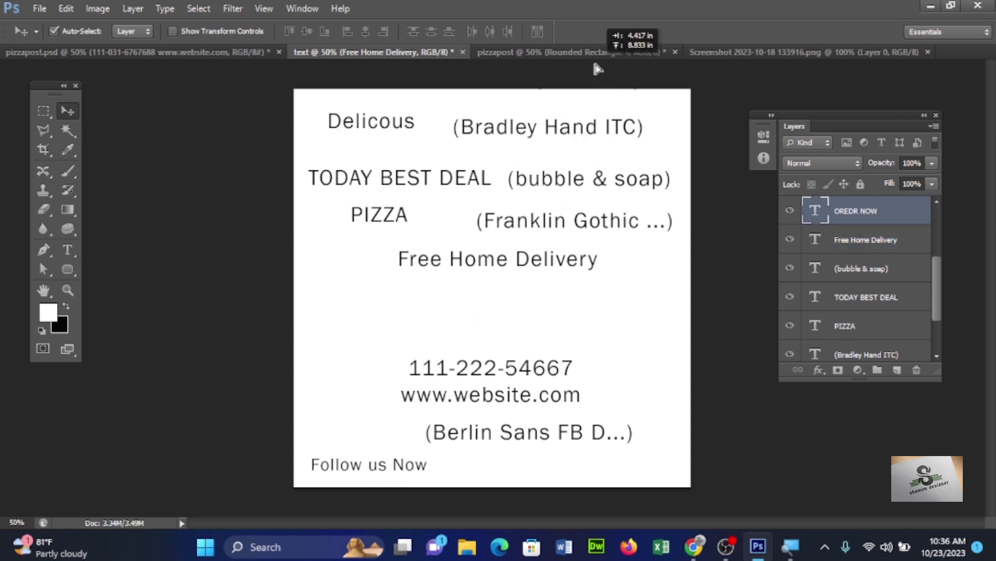
left_click_drag(597, 72, 494, 307)
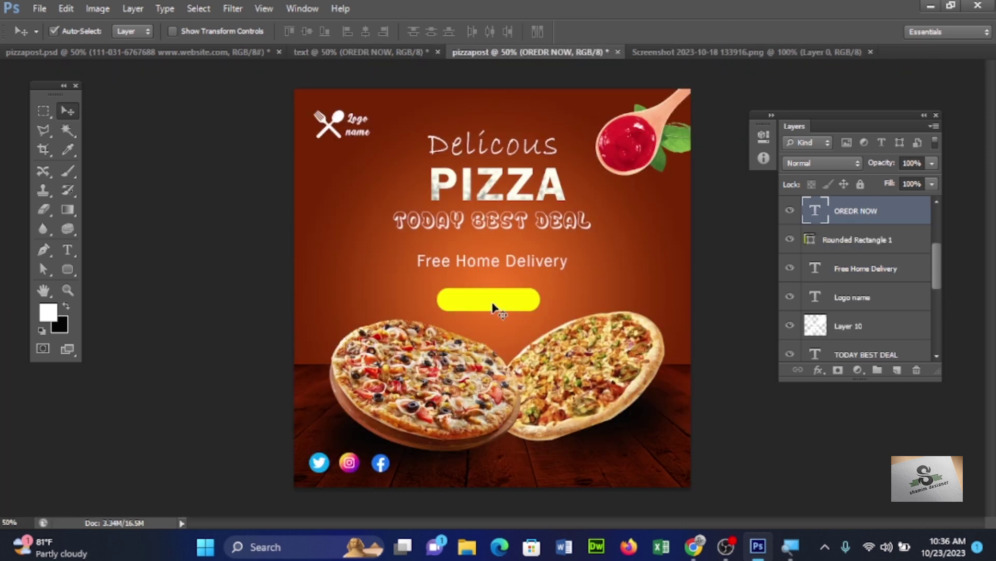
left_click(67, 252)
left_click(306, 30)
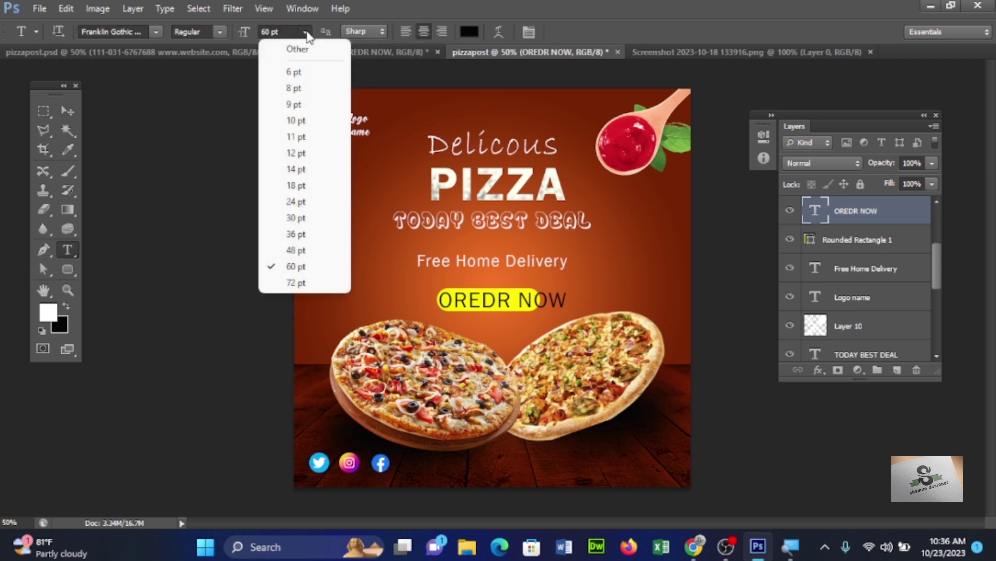
left_click(303, 218)
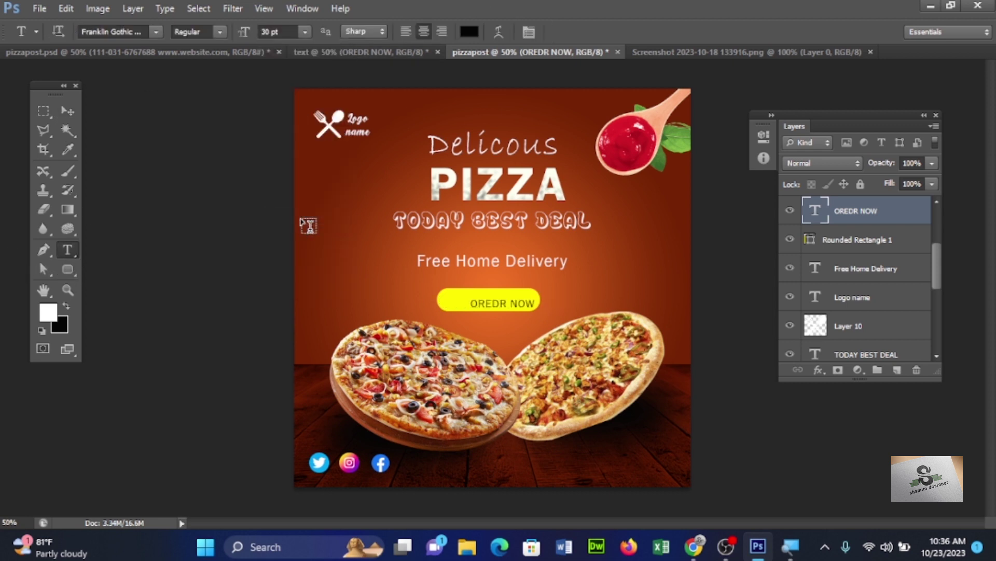
left_click(305, 31)
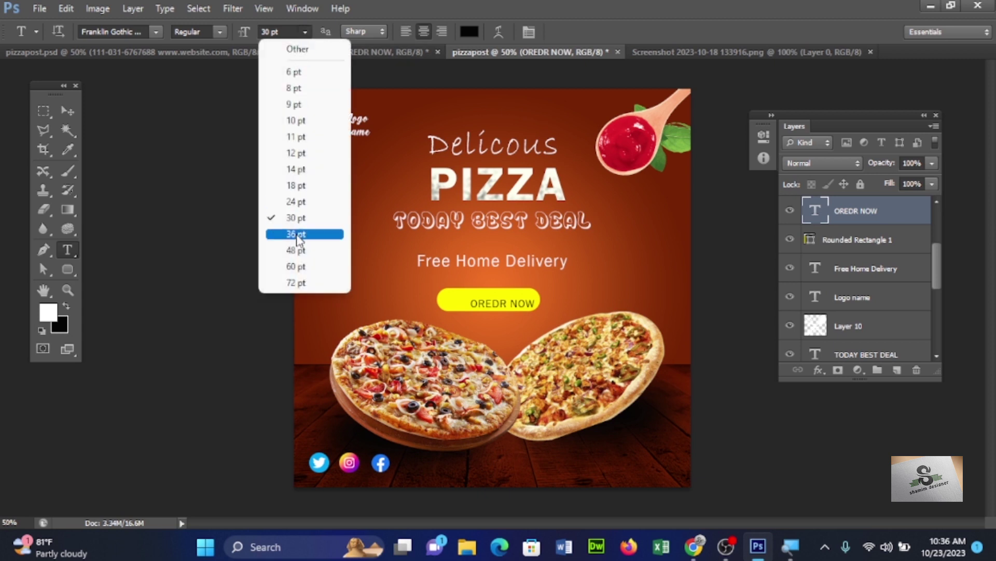
left_click(296, 234)
Make the OREDR NOW text bright red in the Forte font
left_click(467, 31)
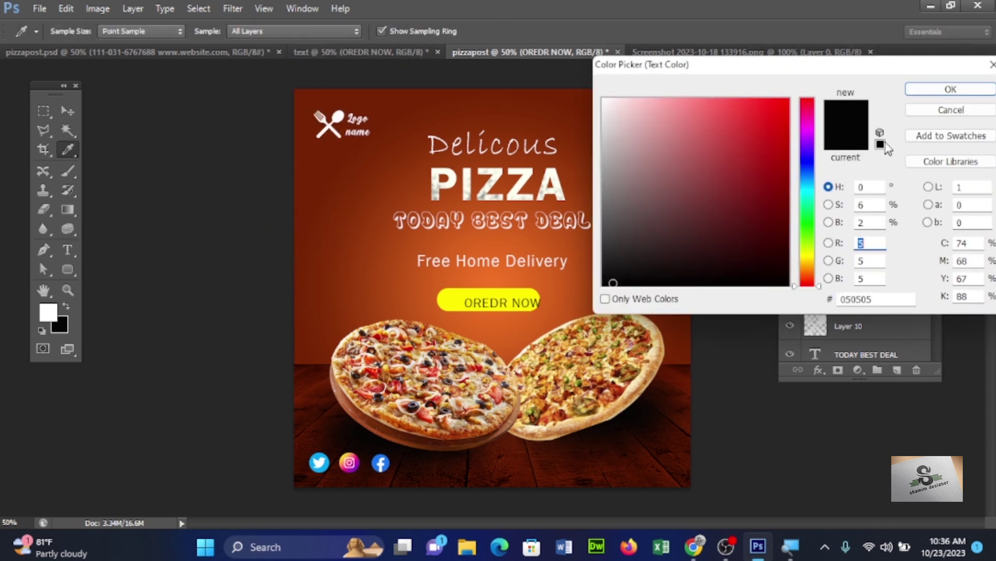
left_click(781, 115)
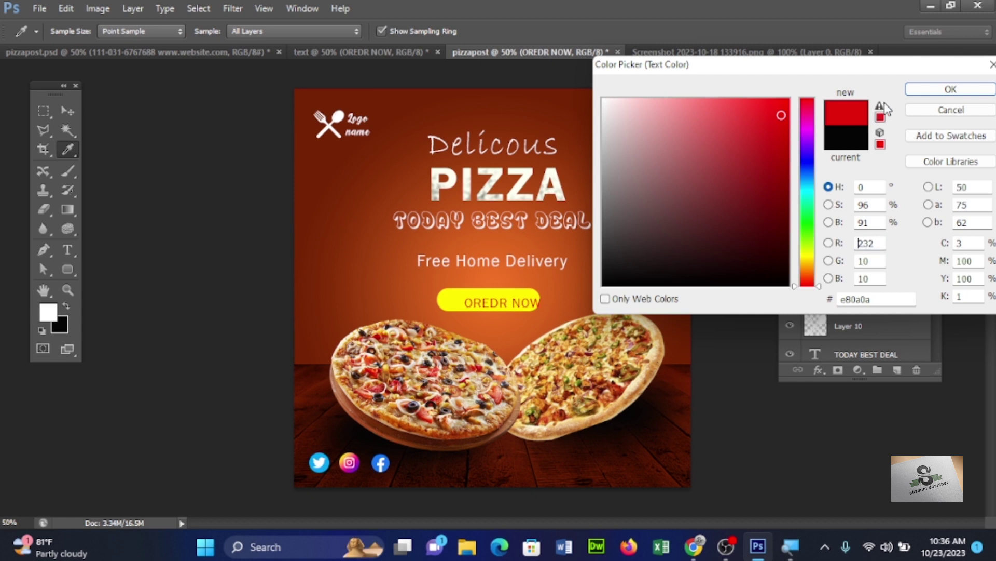
left_click(950, 89)
left_click(220, 31)
left_click(135, 32)
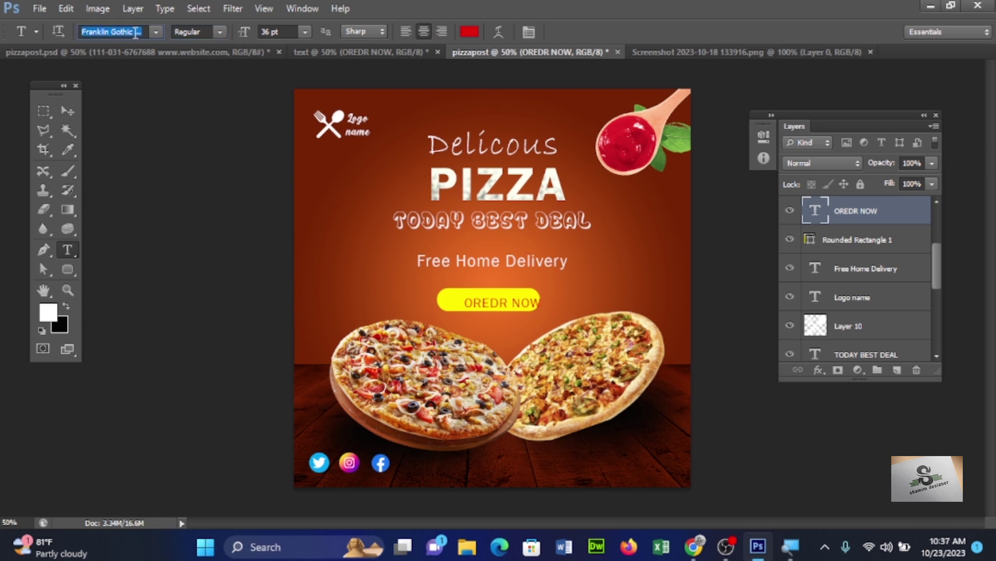
type("Forte")
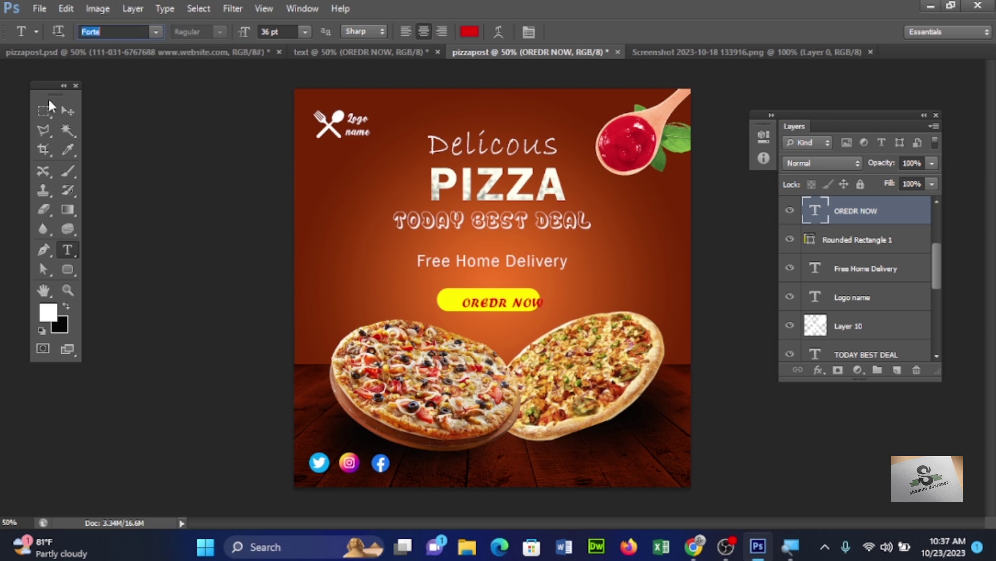
Centre OREDR NOW vertically and horizontally on the yellow button
left_click(65, 112)
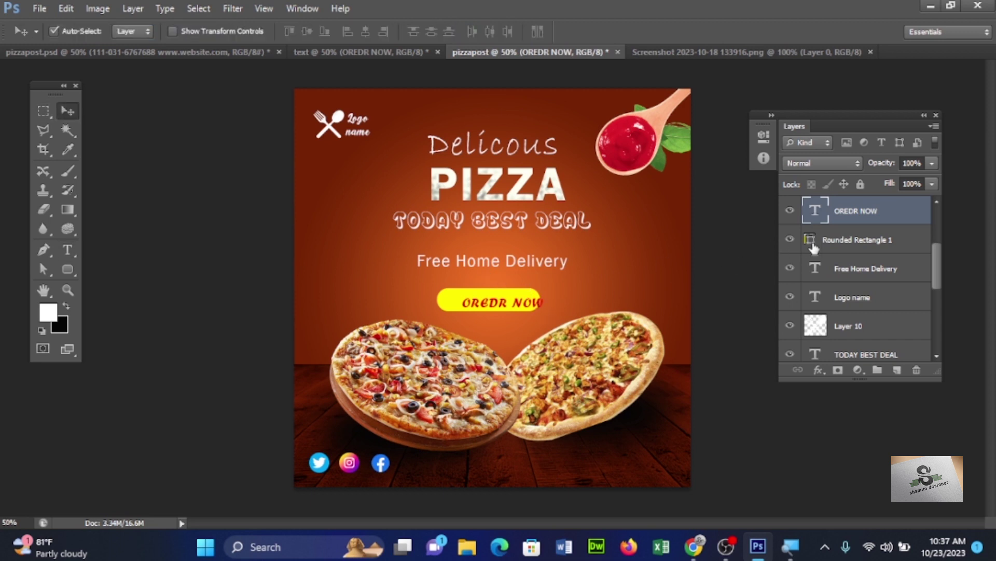
left_click(835, 243, "shift")
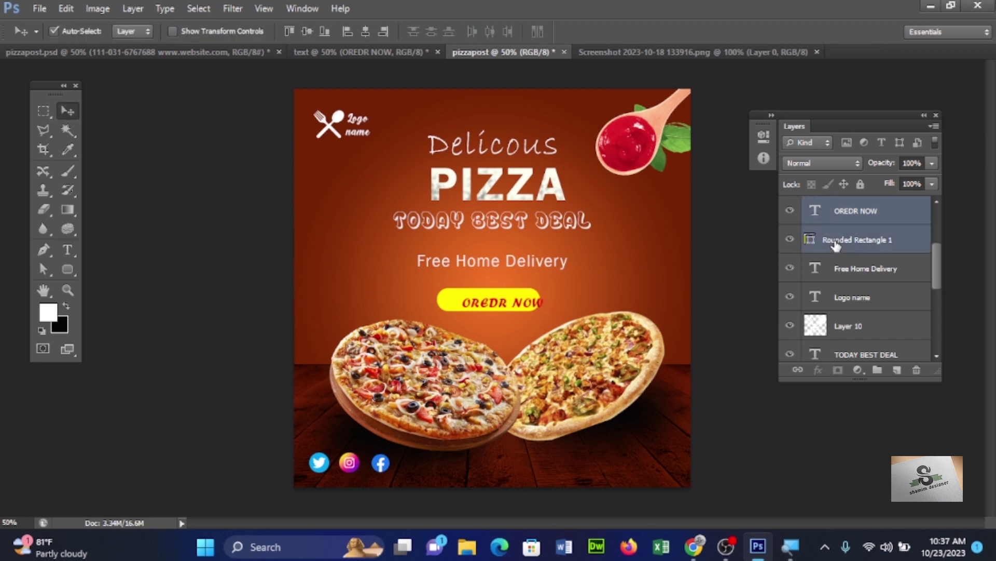
left_click(312, 31)
left_click(365, 31)
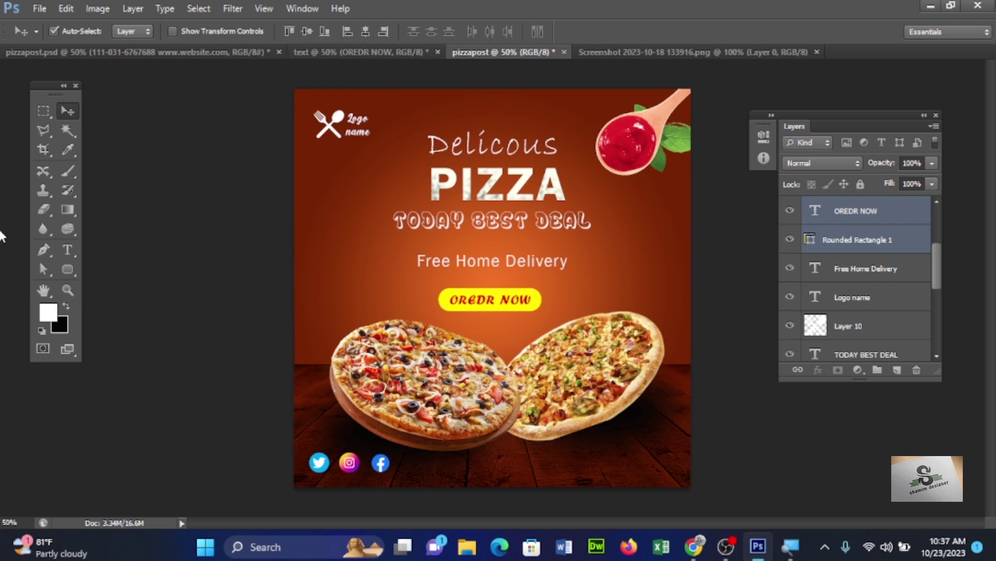
left_click(72, 269)
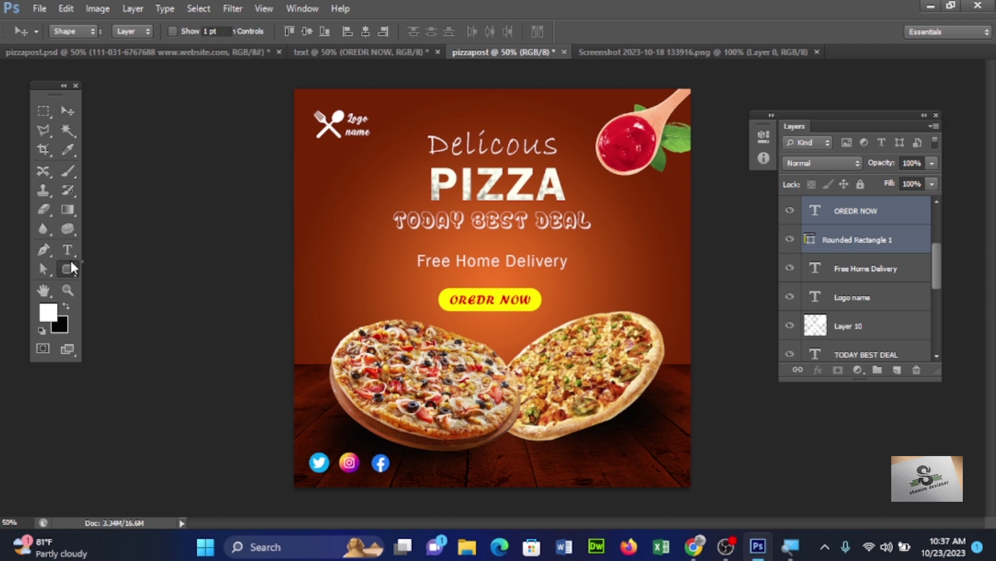
Draw an ellipse to the left of Free Home Delivery
left_click(134, 293)
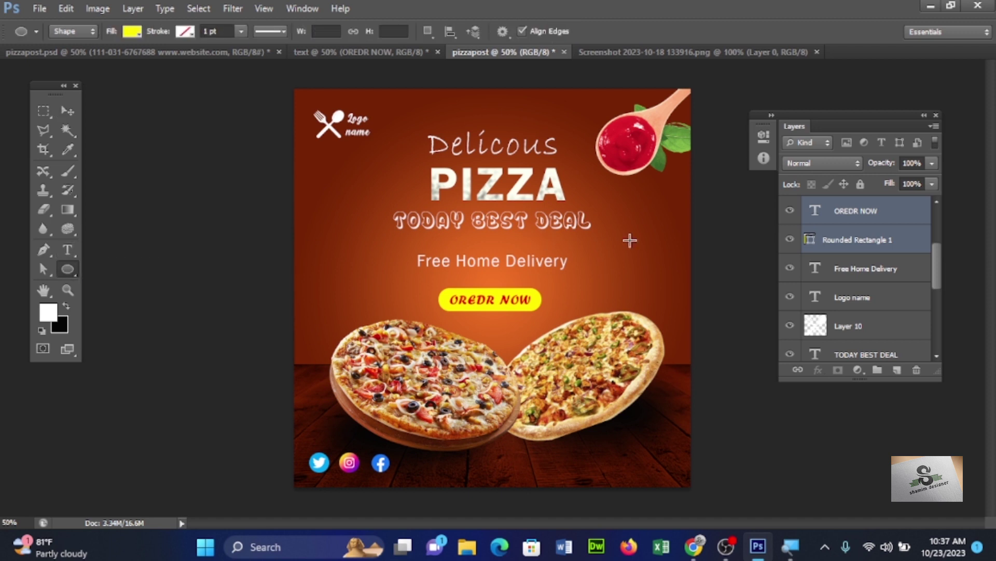
left_click_drag(318, 266, 380, 303)
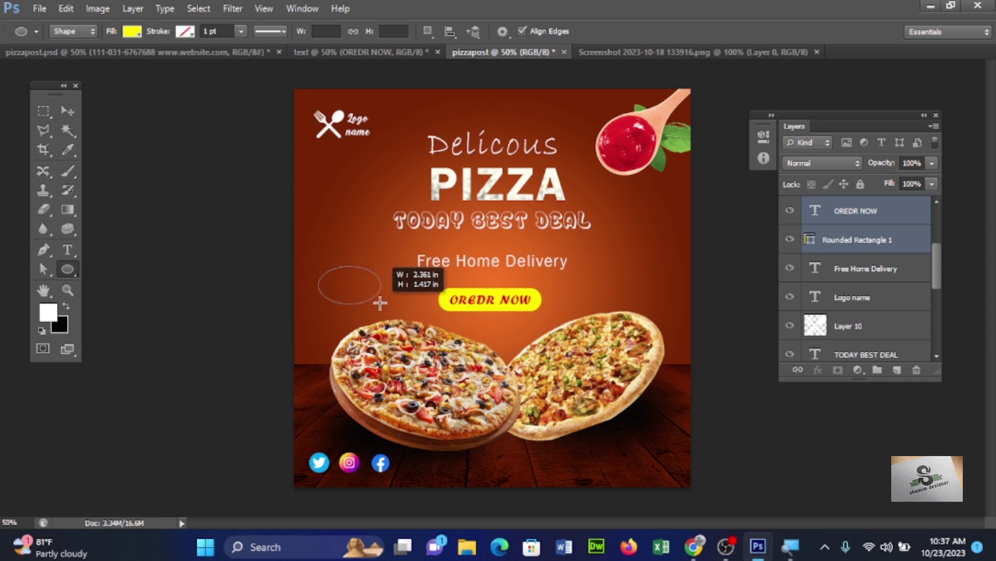
left_click_drag(380, 303, 381, 303)
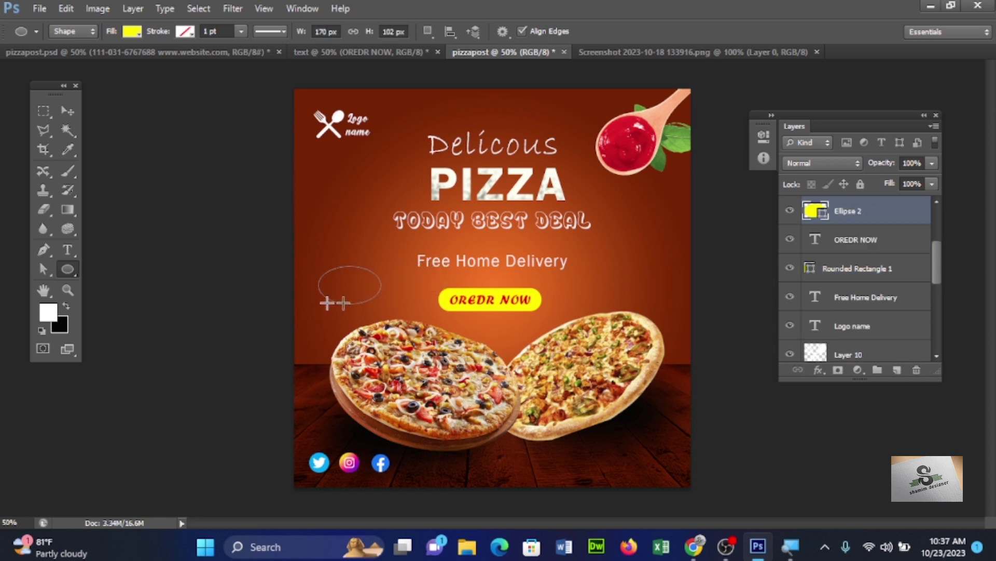
left_click(62, 112)
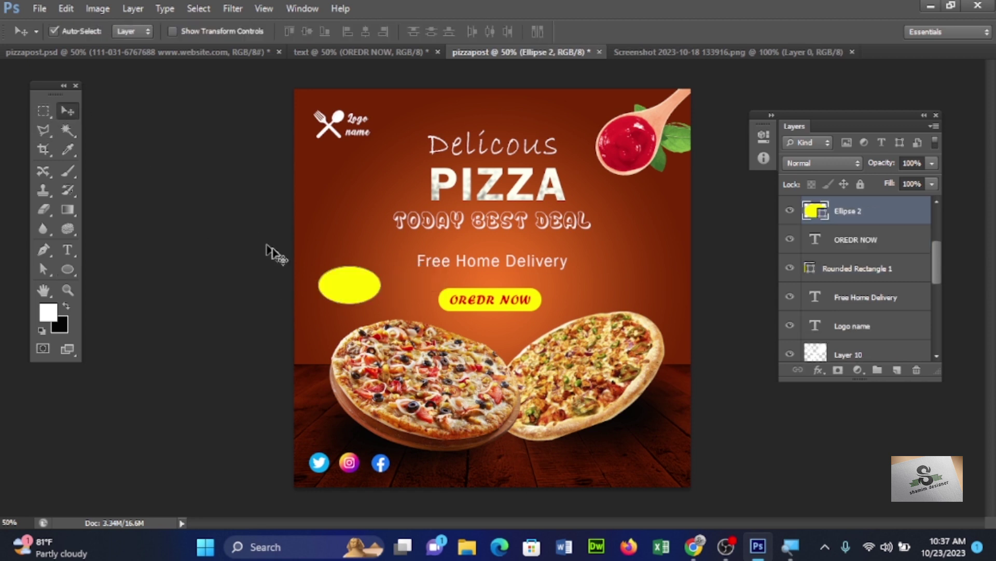
left_click(69, 268)
Give the ellipse no fill and a white 4.38 pt outline
left_click(131, 32)
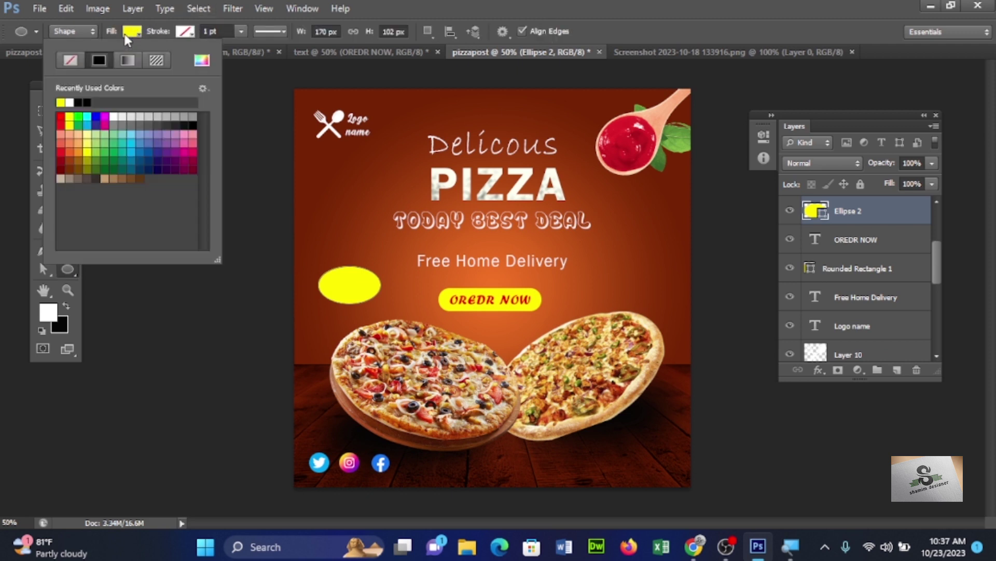
left_click(71, 61)
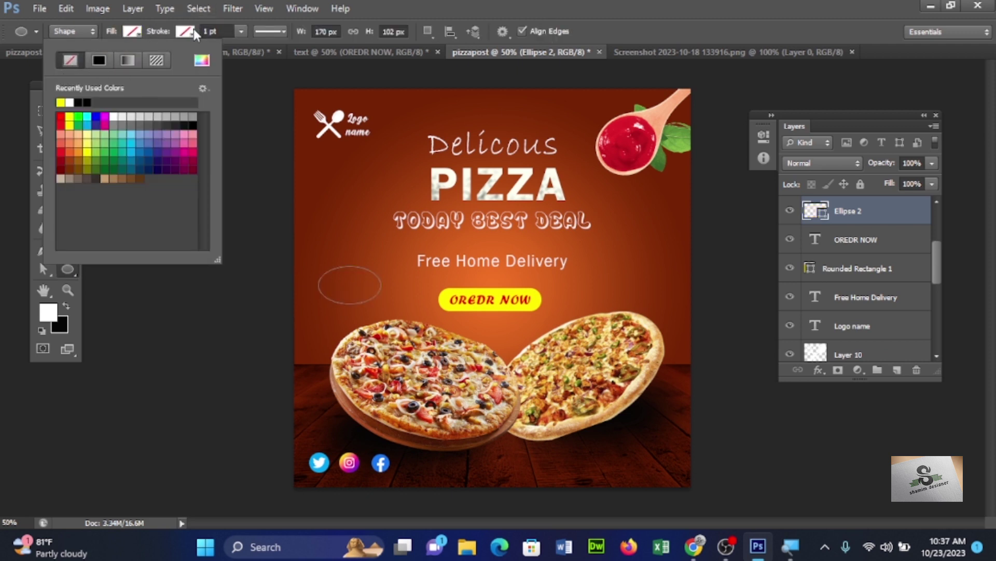
left_click(193, 30)
left_click(122, 102)
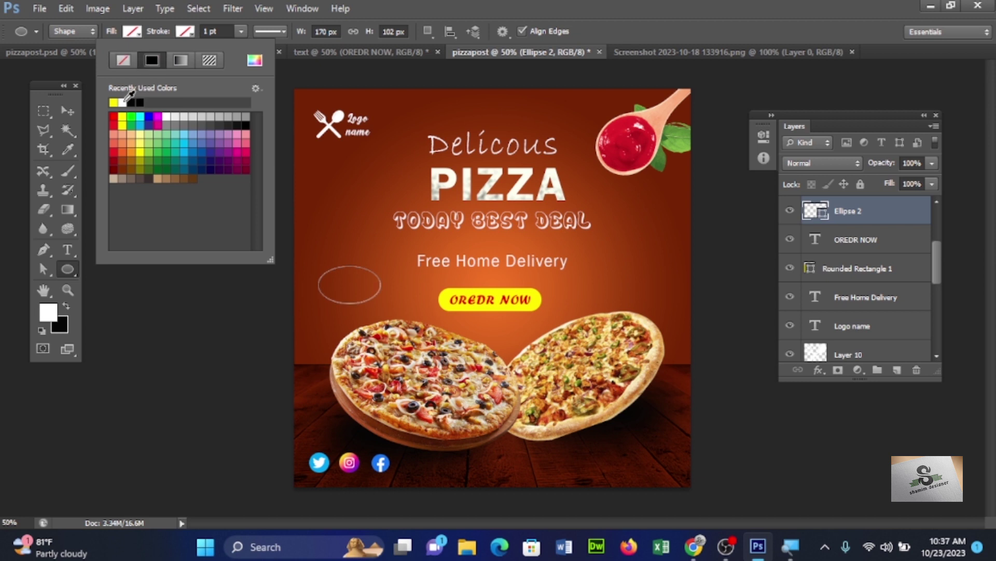
left_click(240, 32)
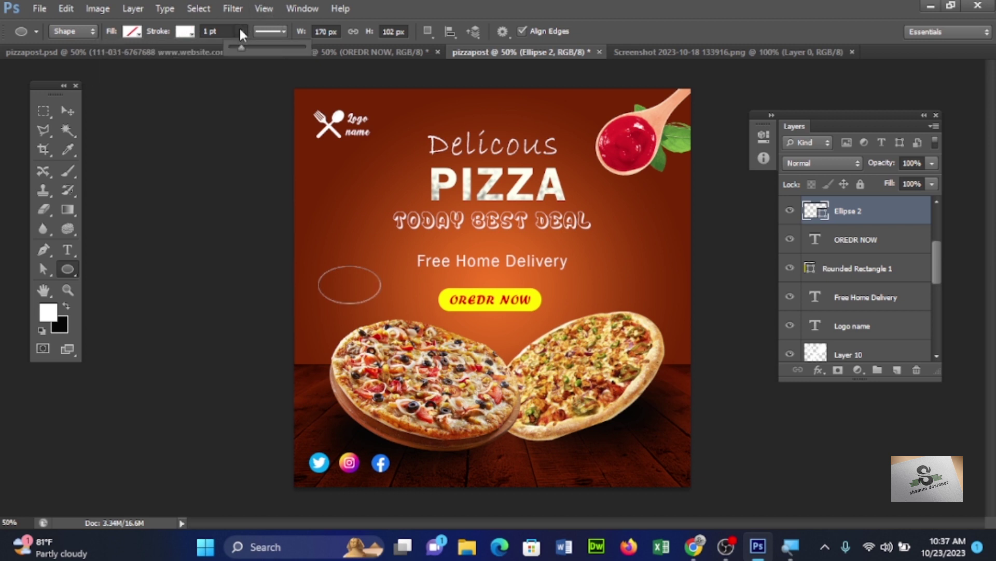
left_click_drag(241, 45, 245, 44)
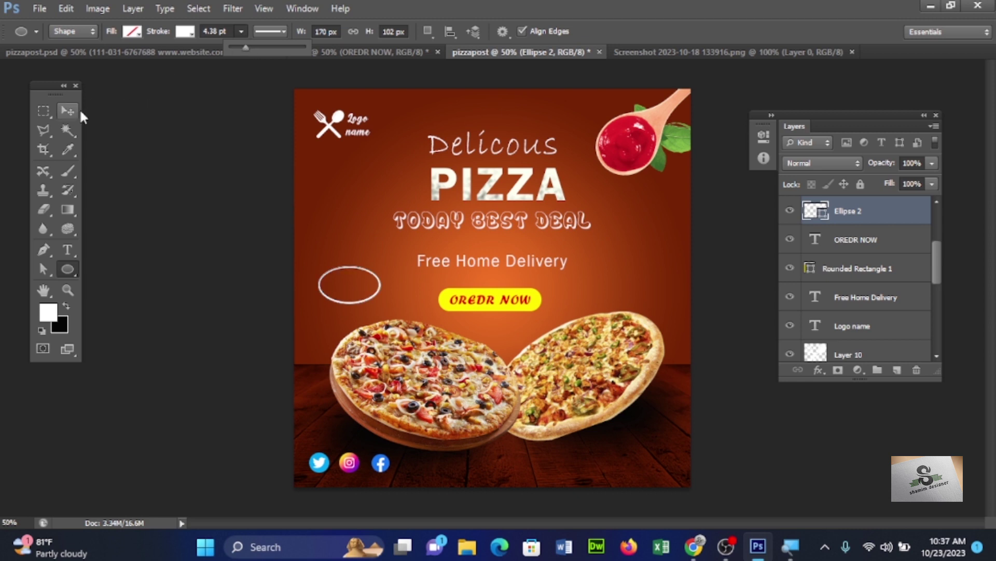
left_click(63, 95)
Rotate the ellipse counter-clockwise about 23° and nudge it up and right
key("ctrl+t")
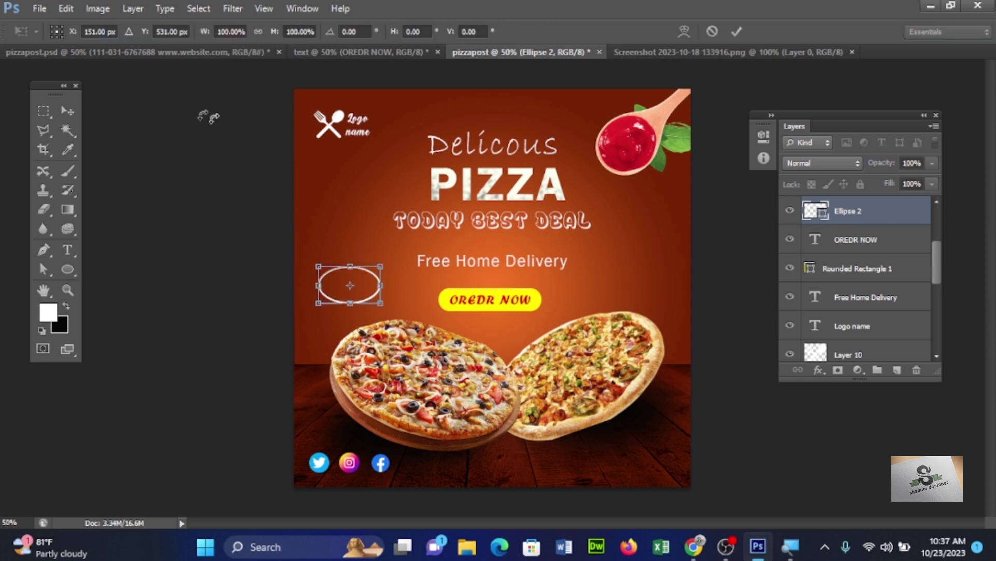
mouse_move(380, 246)
left_mouse_down()
mouse_move(372, 221)
mouse_move(366, 232)
left_mouse_up()
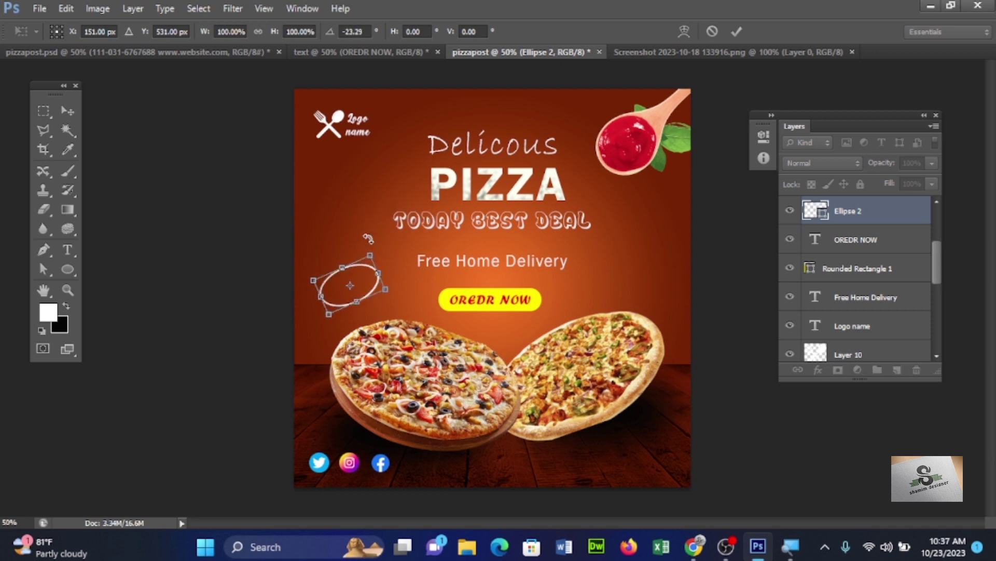
key("Return")
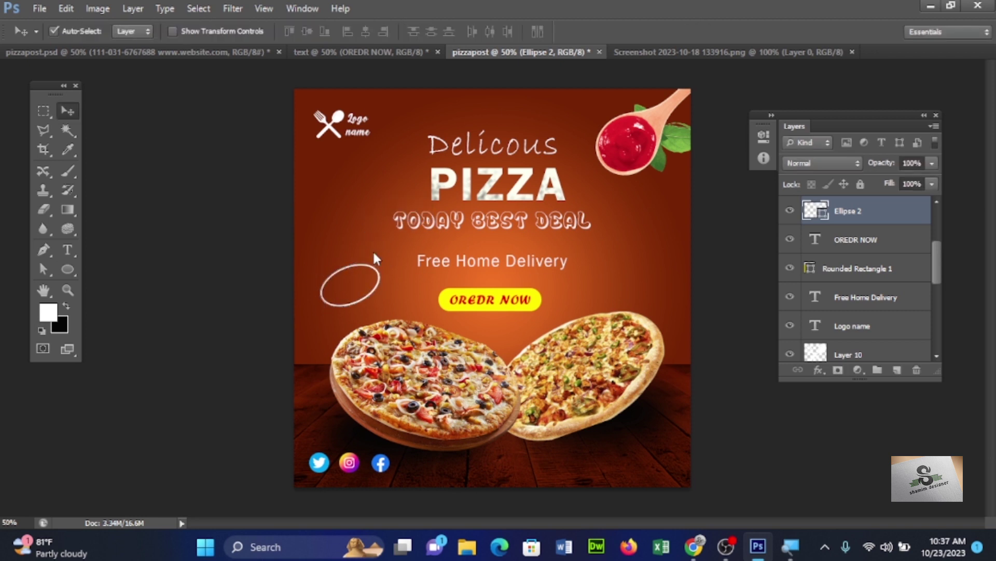
key("Up")
key("Up")
key("Up")
key("Right")
key("Right")
key("Right")
key("Right")
key("Right")
key("Right")
key("Right")
key("Right")
key("Right")
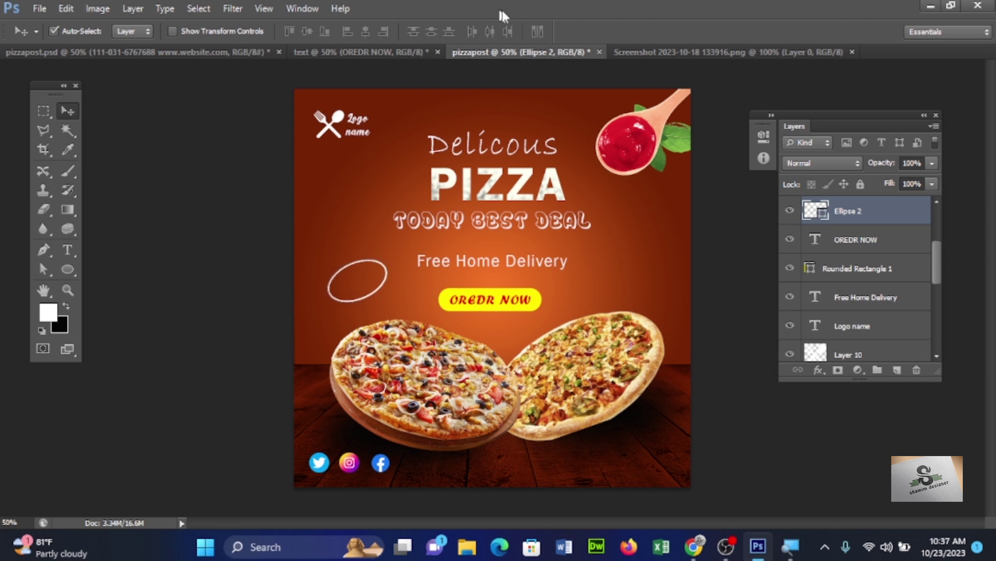
left_click(386, 53)
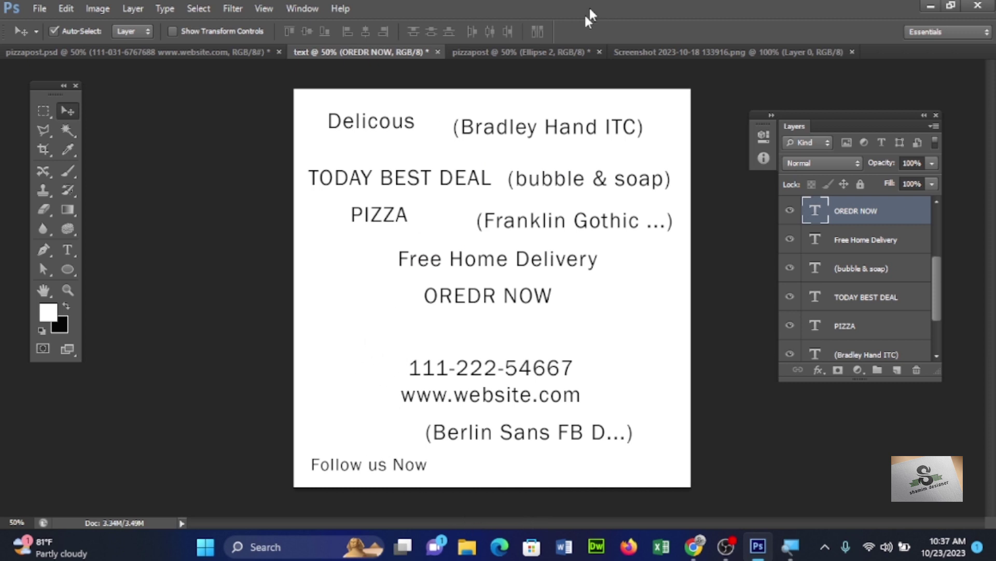
Add a new text layer above the ellipse for the 50% Off label
left_click(479, 47)
left_click(65, 253)
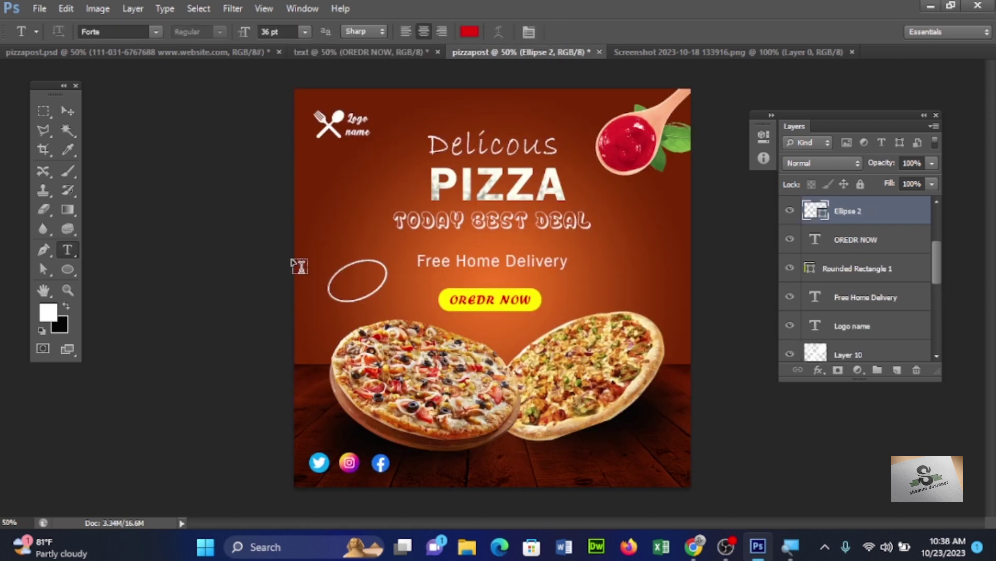
left_click(319, 248)
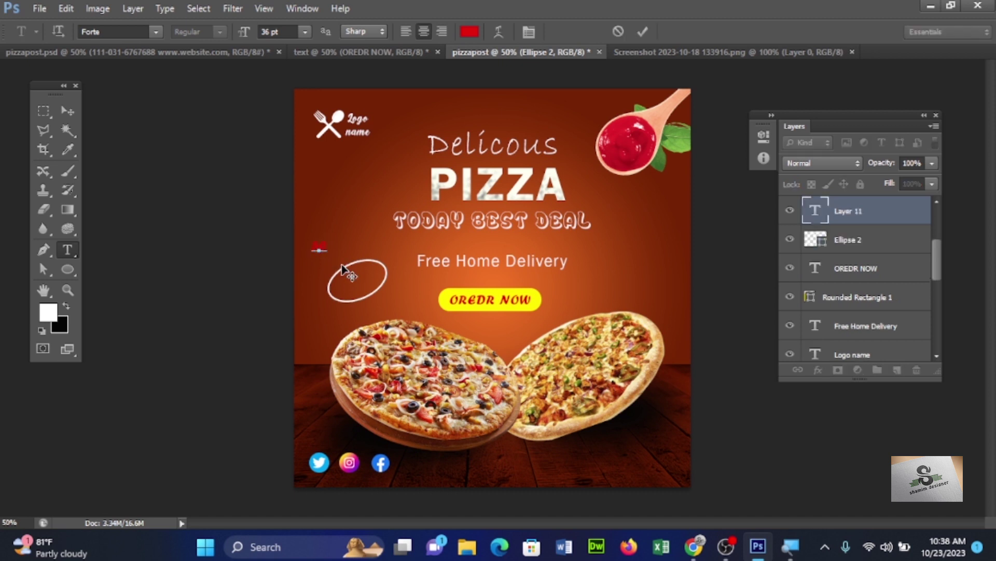
type("ee")
type("40")
left_click(67, 109)
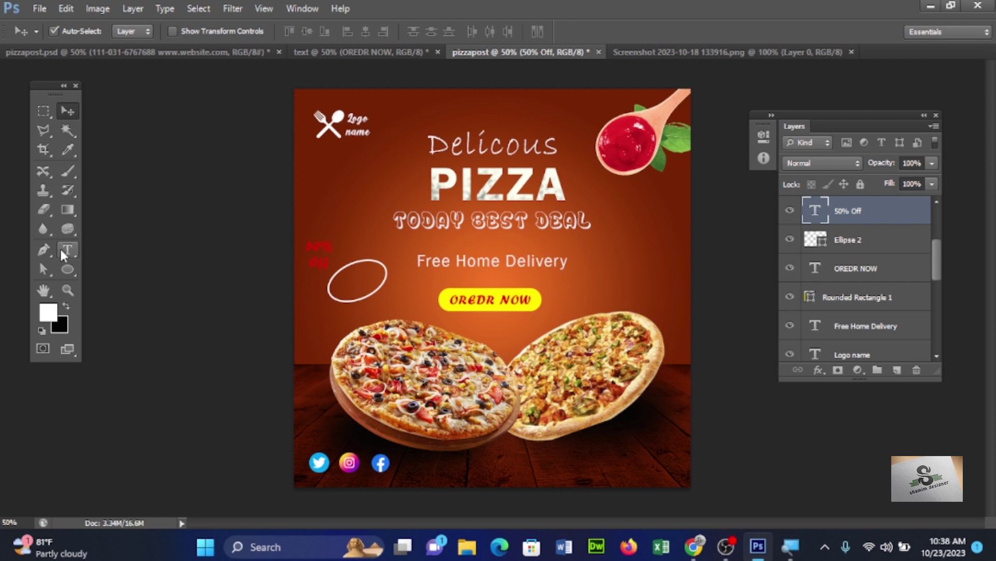
Colour the 50% Off text near-white and move it inside the ellipse
left_click(67, 250)
left_click(470, 32)
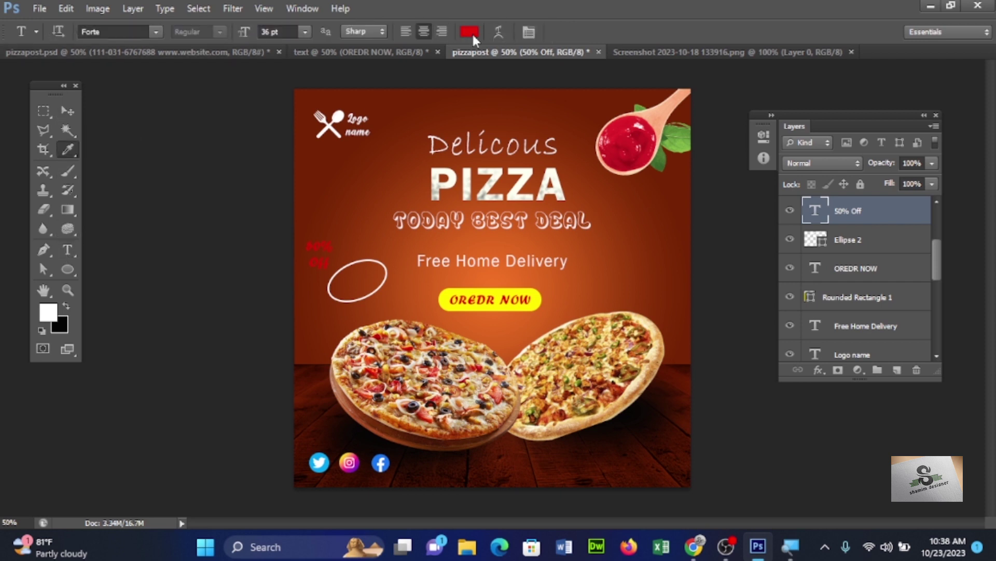
left_click(609, 100)
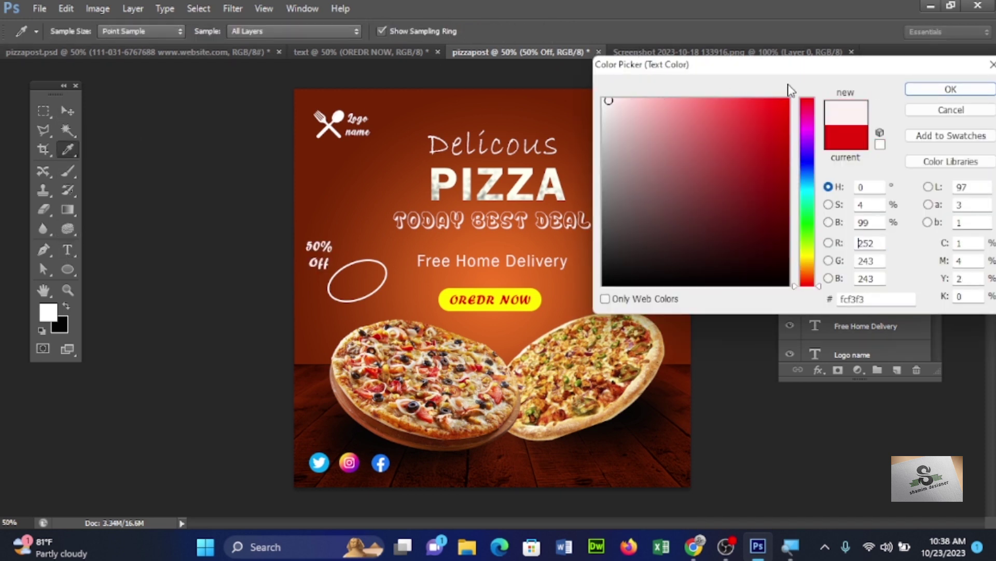
left_click(951, 89)
left_click(67, 111)
mouse_move(324, 258)
left_mouse_down()
mouse_move(377, 282)
mouse_move(364, 277)
left_mouse_up()
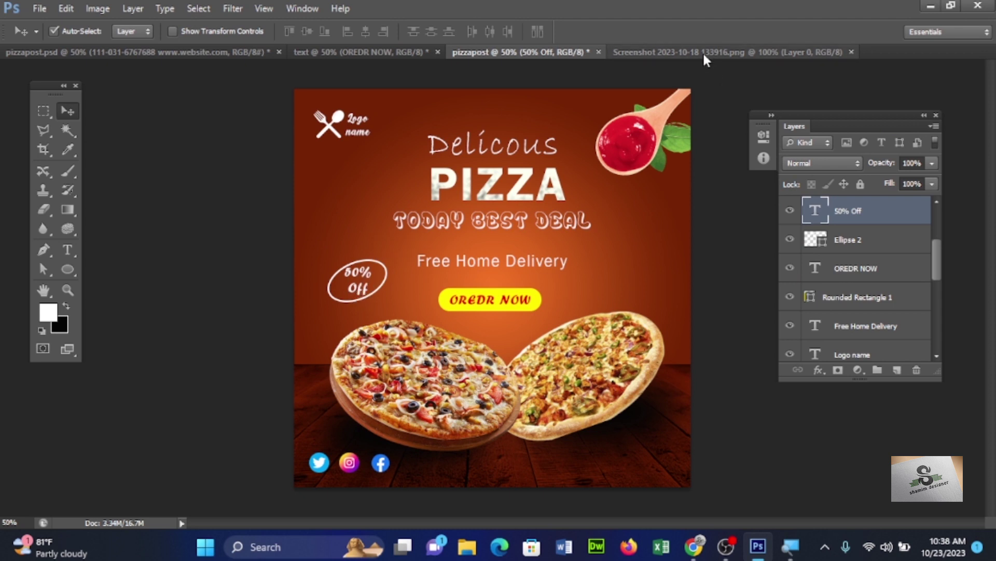
left_click(358, 52)
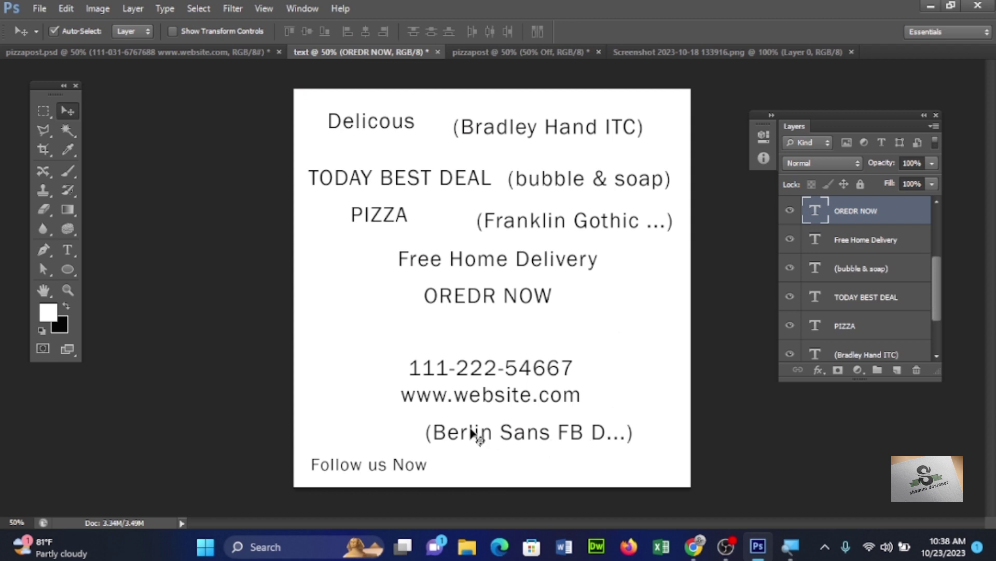
Copy the phone and website text onto the poster at 36 pt
left_click_drag(488, 393, 469, 58)
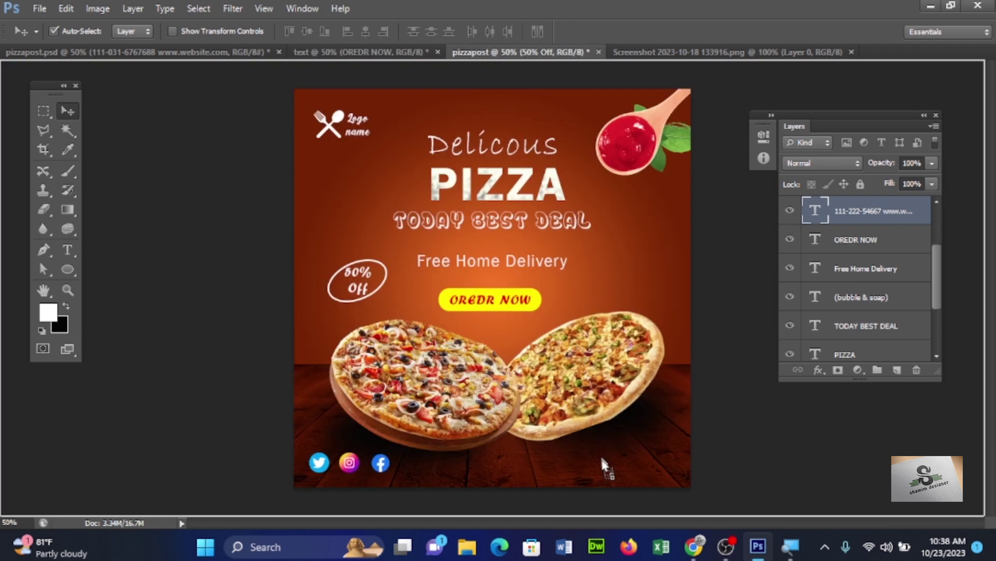
mouse_move(469, 58)
left_mouse_down()
mouse_move(602, 461)
mouse_move(576, 462)
left_mouse_up()
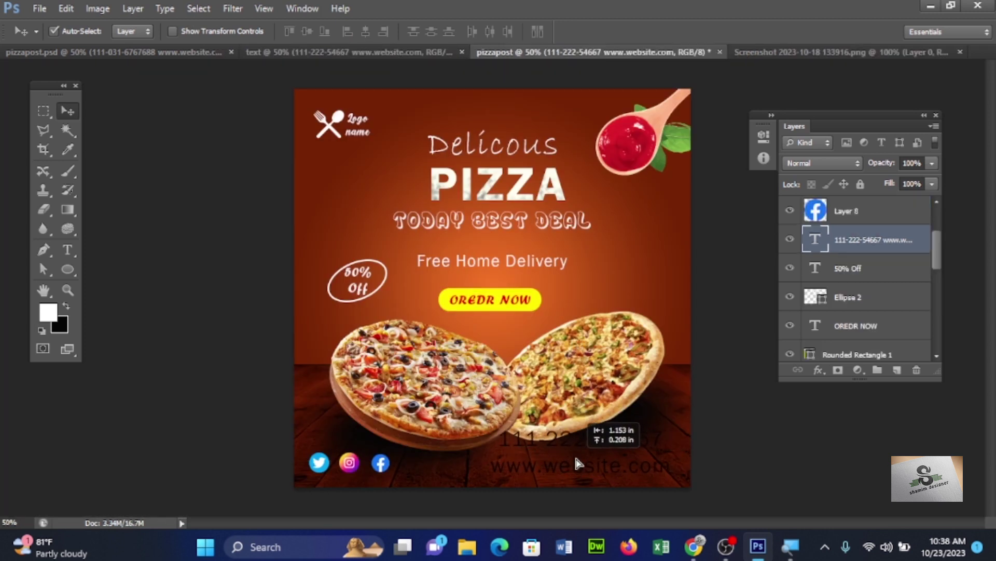
left_click(67, 250)
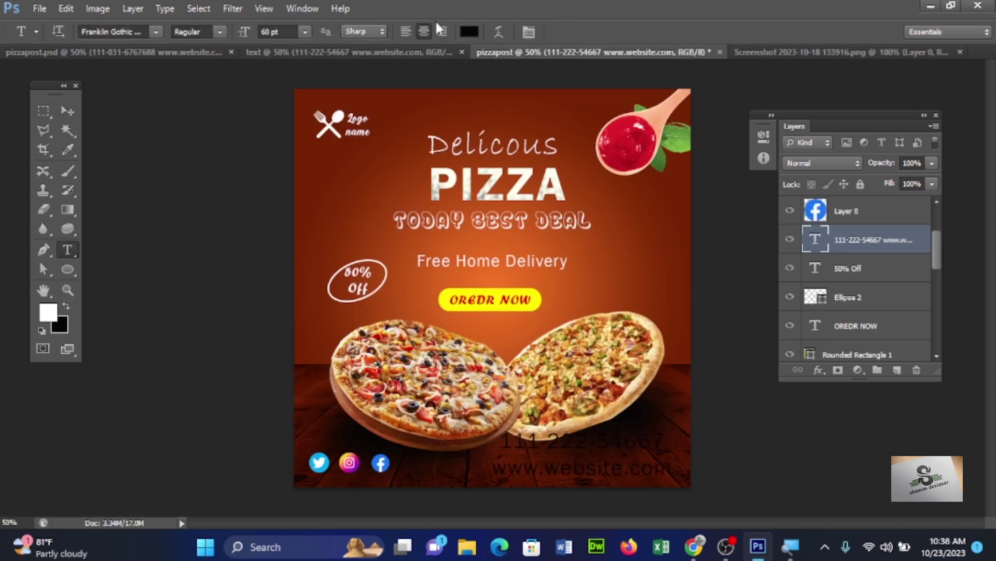
left_click(305, 32)
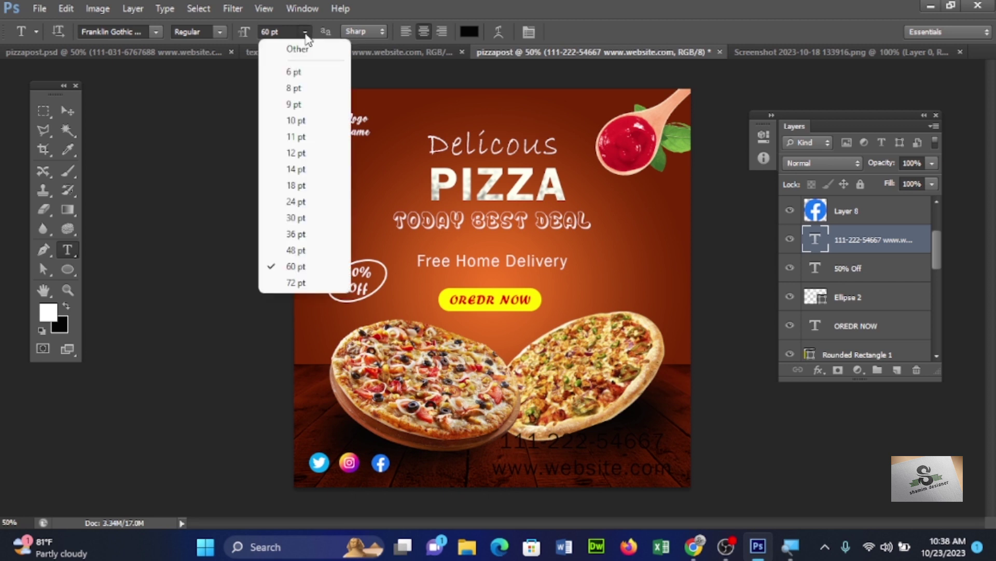
left_click(300, 234)
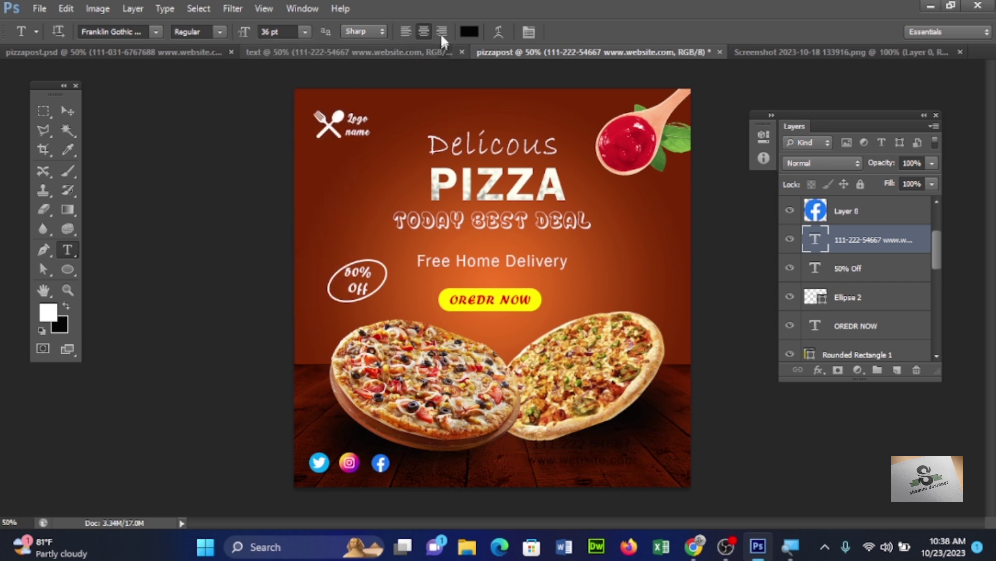
Make the contact text off-white and enlarge it to 48 pt
left_click(468, 32)
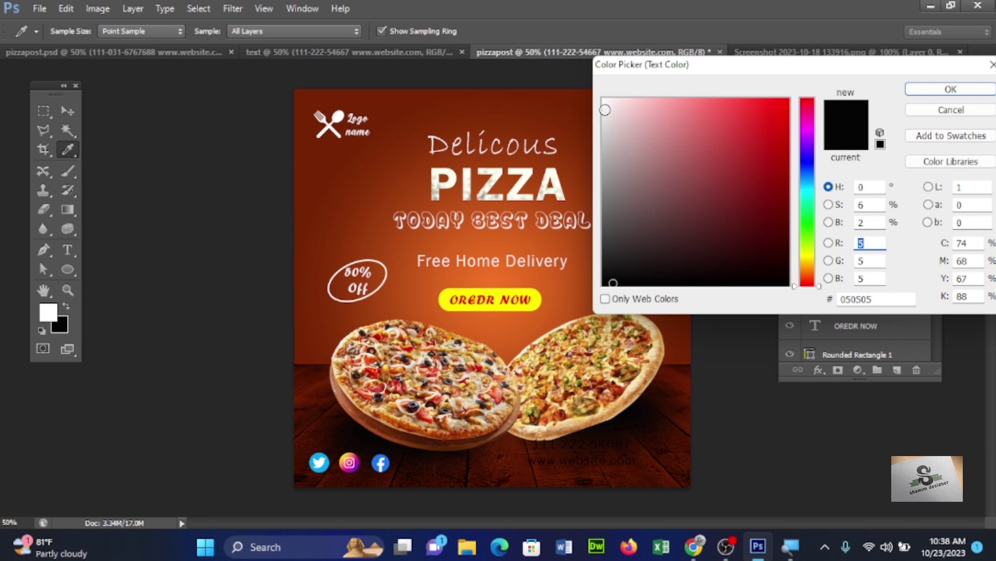
left_click(493, 145)
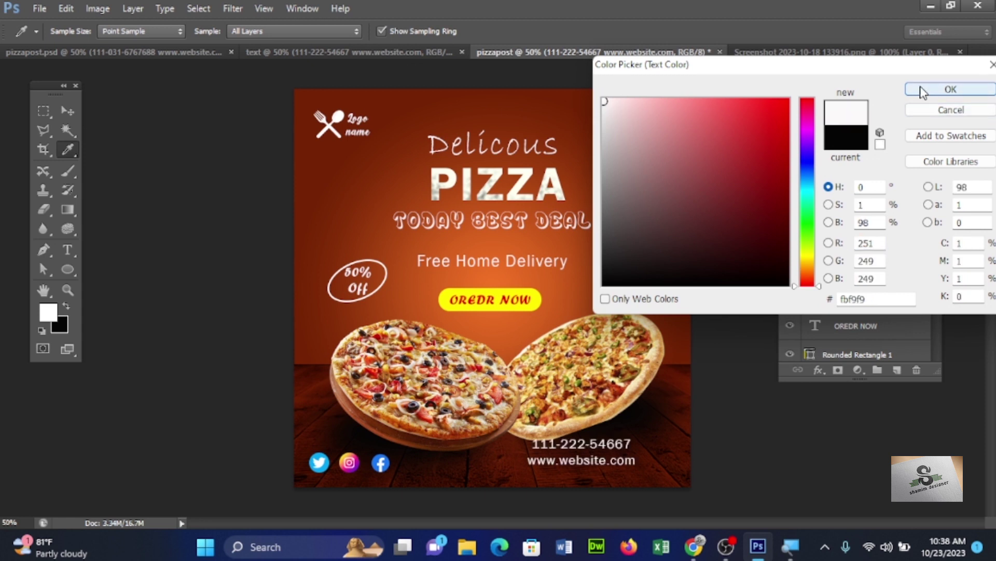
left_click(928, 91)
left_click(304, 32)
left_click(295, 250)
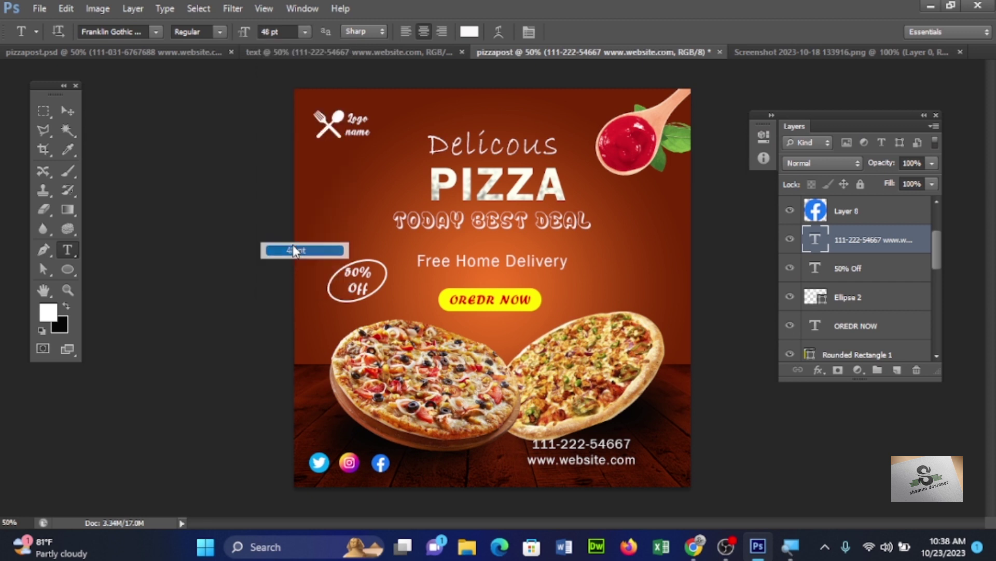
Shift the contact text into the bottom-right corner and bring over Follow us Now
left_click(68, 111)
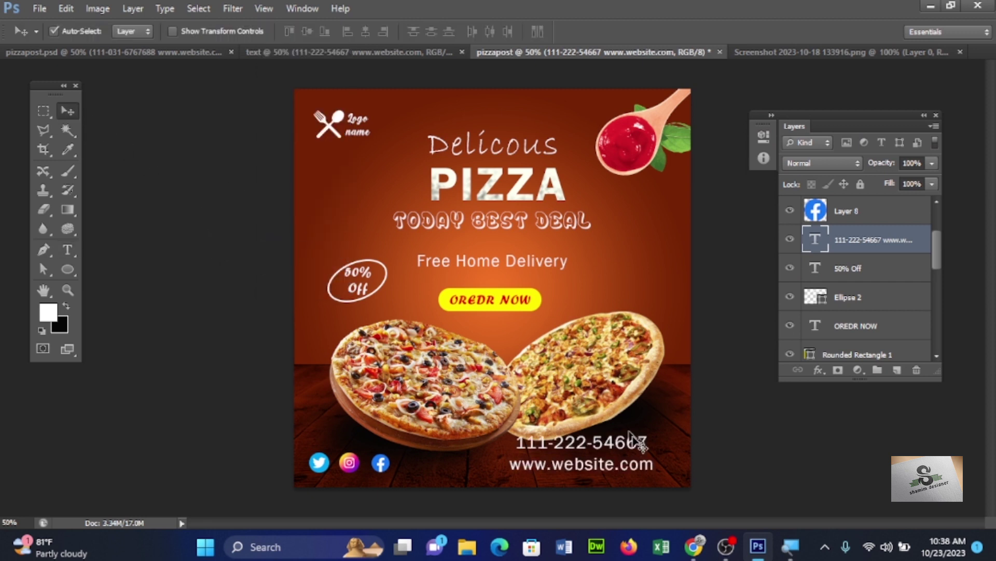
left_click_drag(602, 446, 622, 451)
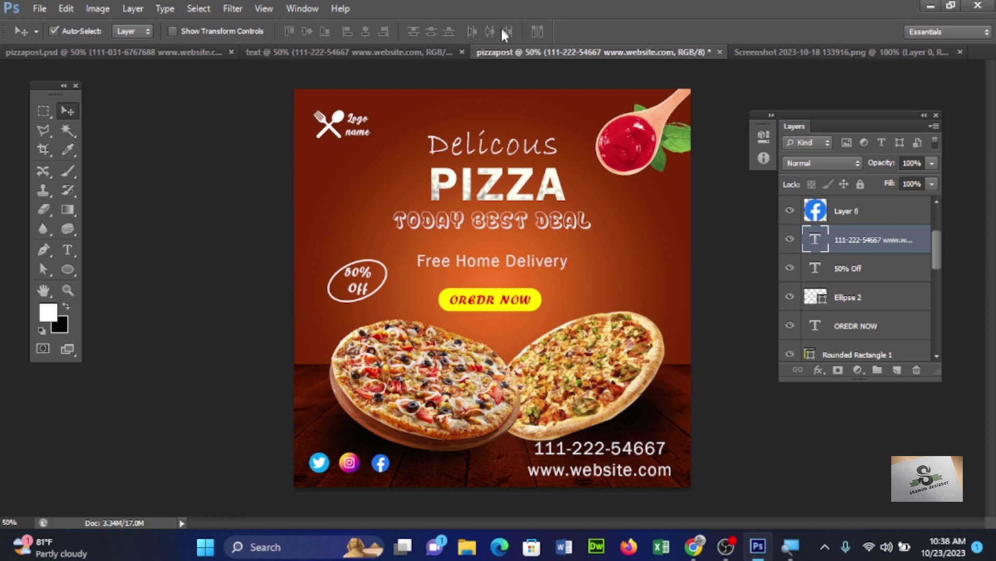
left_click(375, 52)
mouse_move(418, 470)
left_mouse_down()
mouse_move(618, 40)
mouse_move(410, 468)
left_mouse_up()
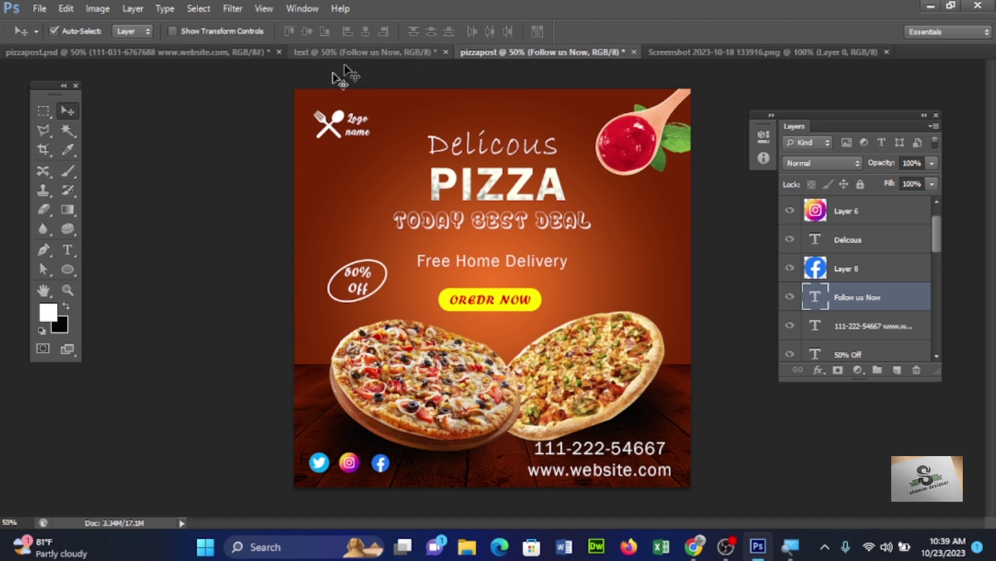
Colour Follow us Now near-white and move its layer above the icons
left_click(66, 251)
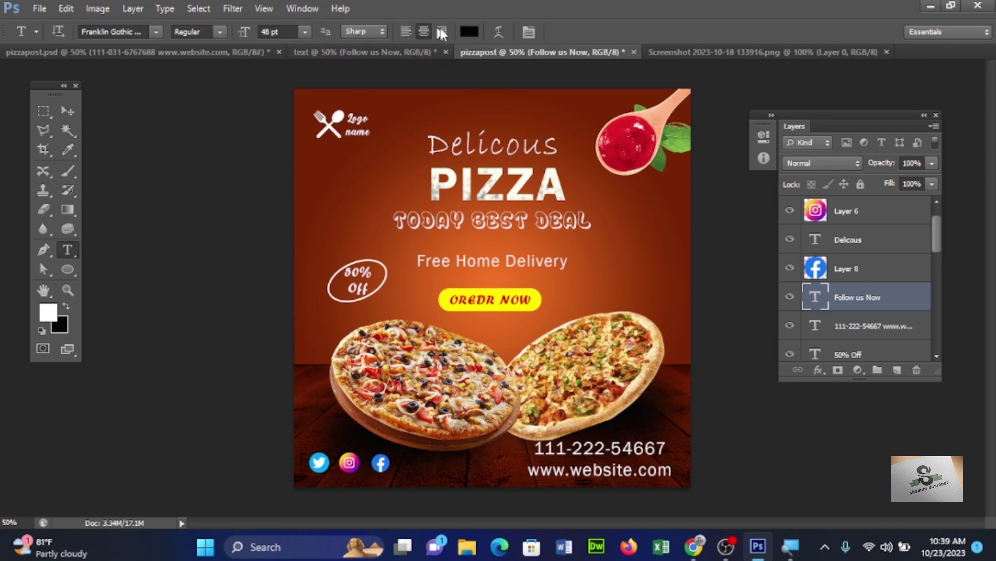
left_click(468, 32)
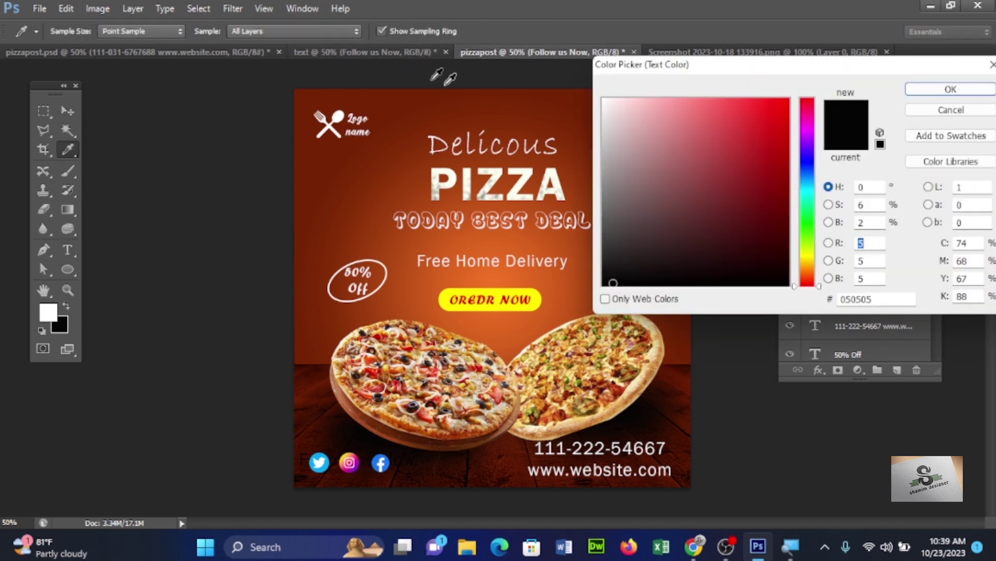
left_click(610, 107)
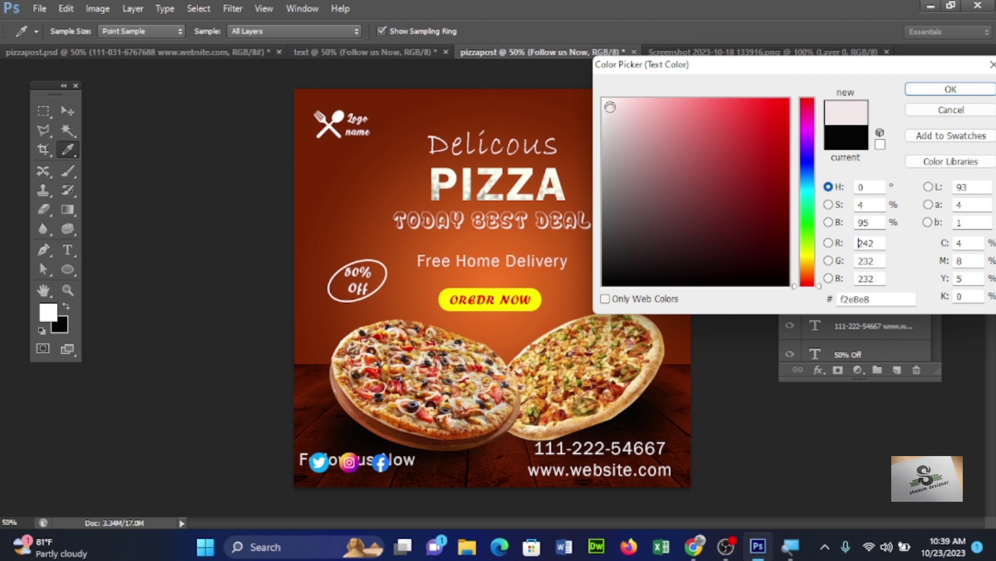
left_click(917, 89)
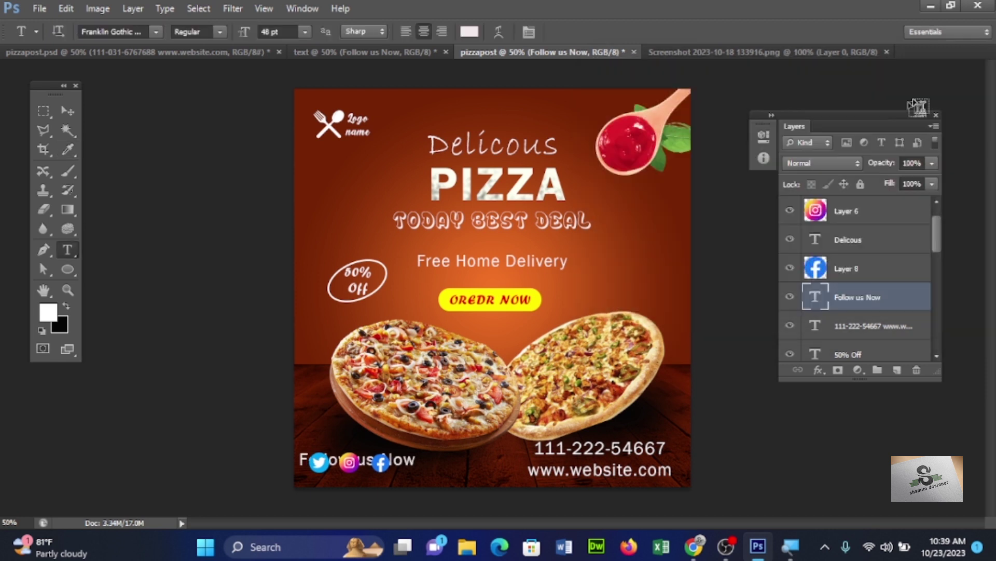
left_click(856, 265)
left_click_drag(891, 307, 867, 203)
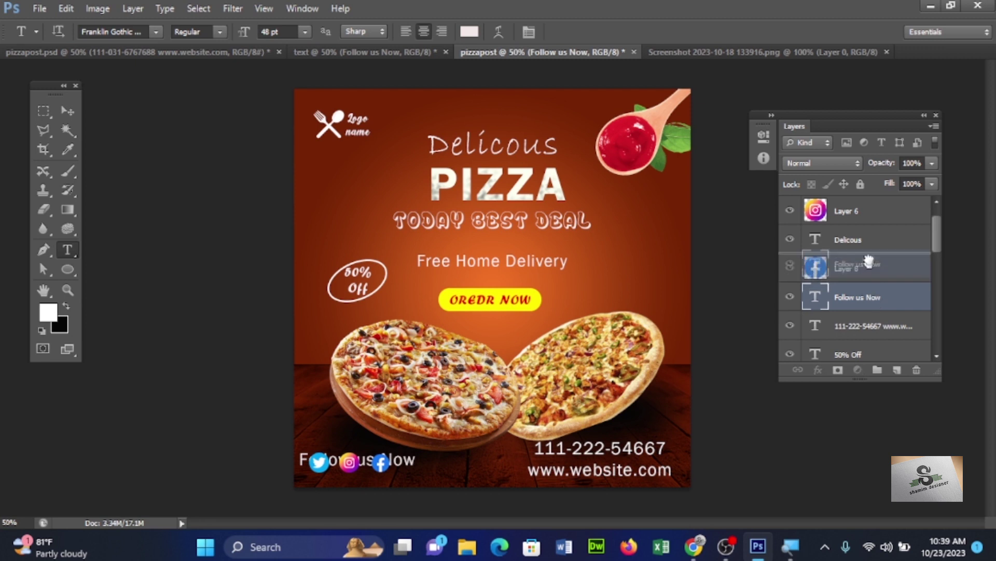
mouse_move(937, 241)
left_mouse_down()
mouse_move(932, 222)
mouse_move(874, 212)
left_mouse_up()
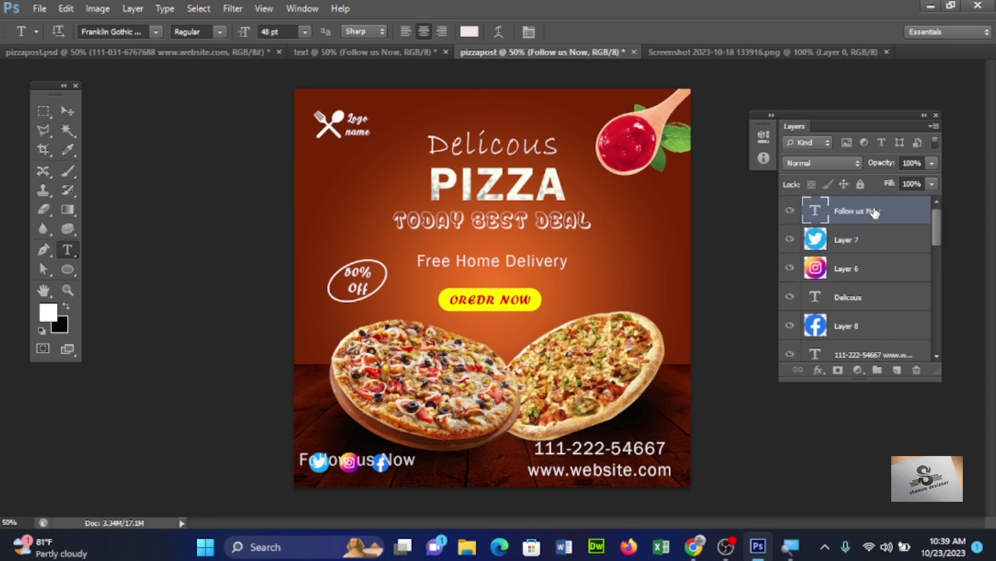
Shrink Follow us Now to 30 pt and nudge it below the social icons
left_click(67, 110)
key("ctrl+t")
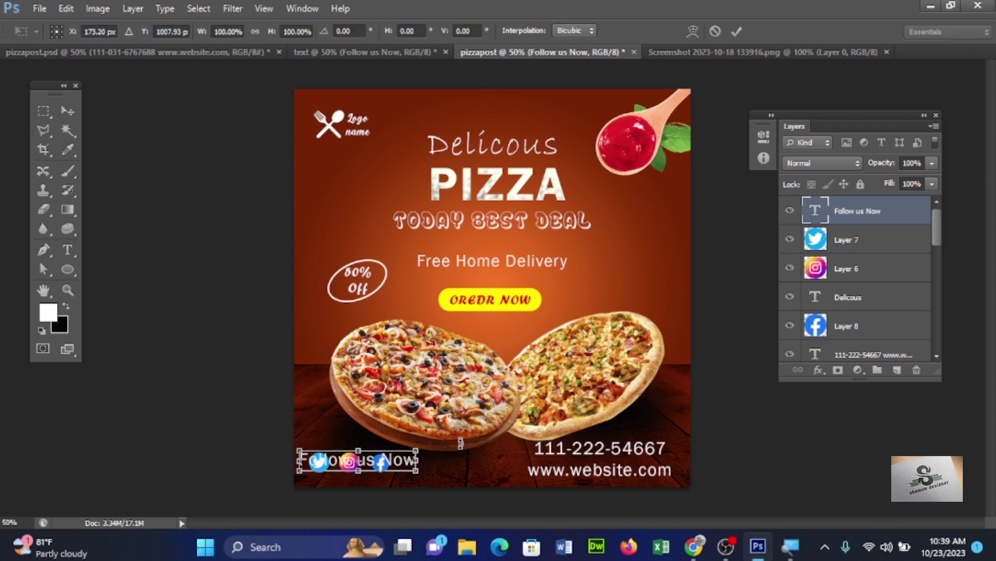
left_click_drag(421, 446, 404, 450)
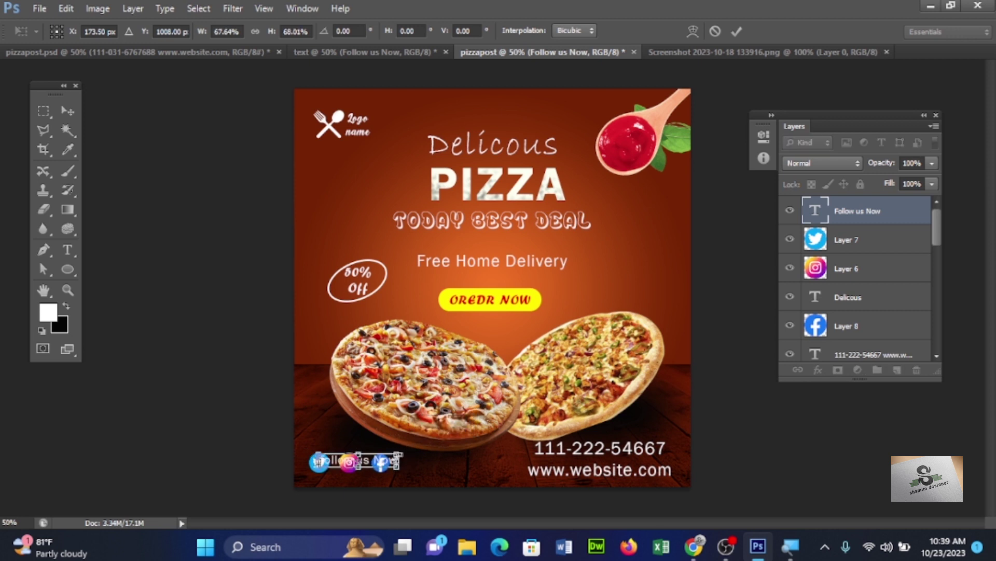
key("Return")
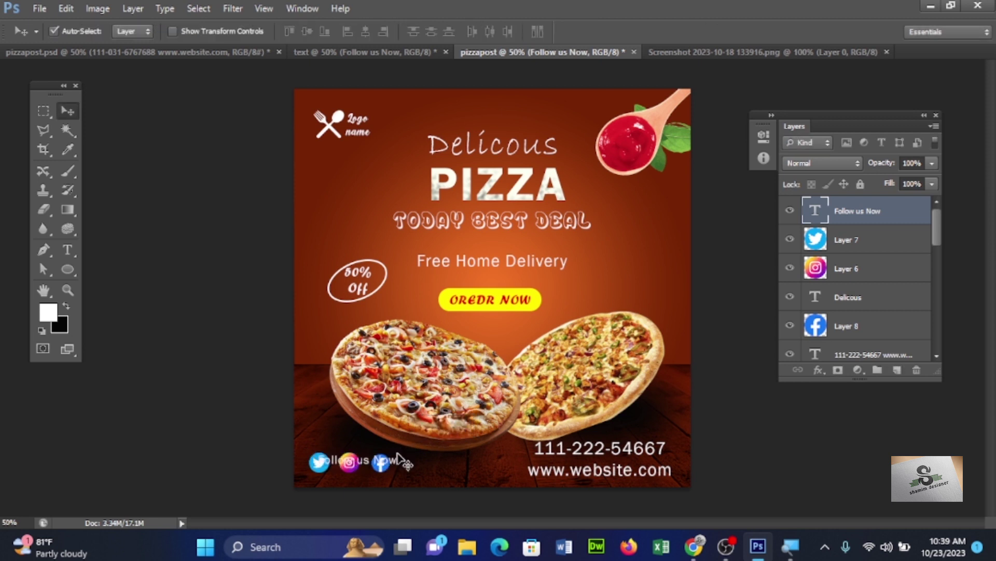
key("shift+Down")
key("shift+Down")
key("shift+Down")
key("shift+Down")
key("shift+Down")
key("shift+Down")
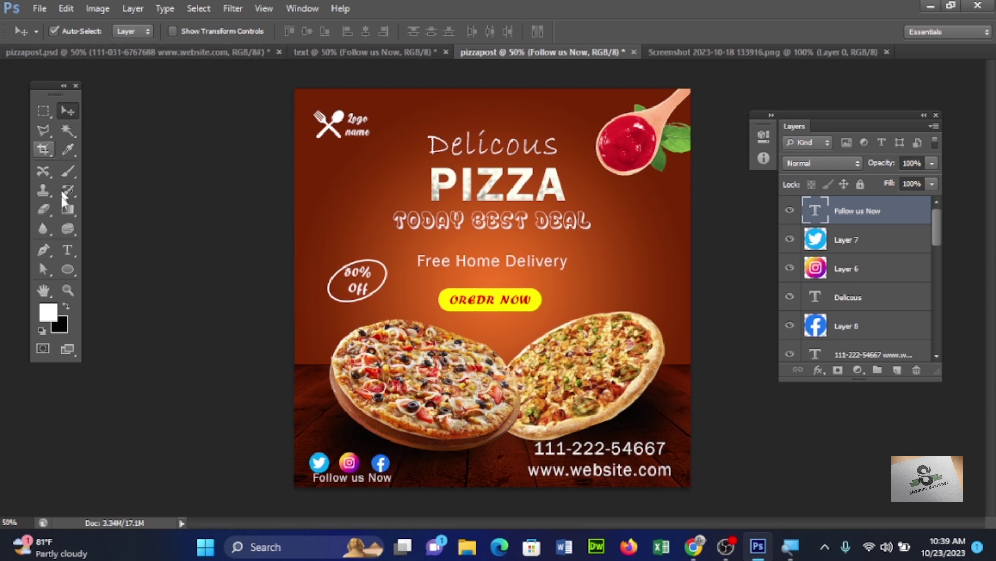
left_click(67, 250)
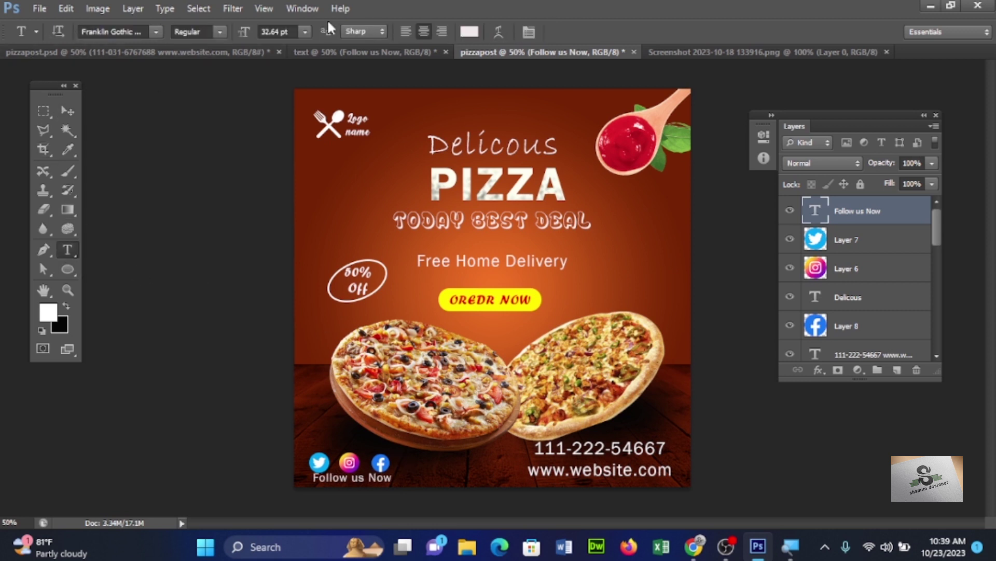
left_click(305, 31)
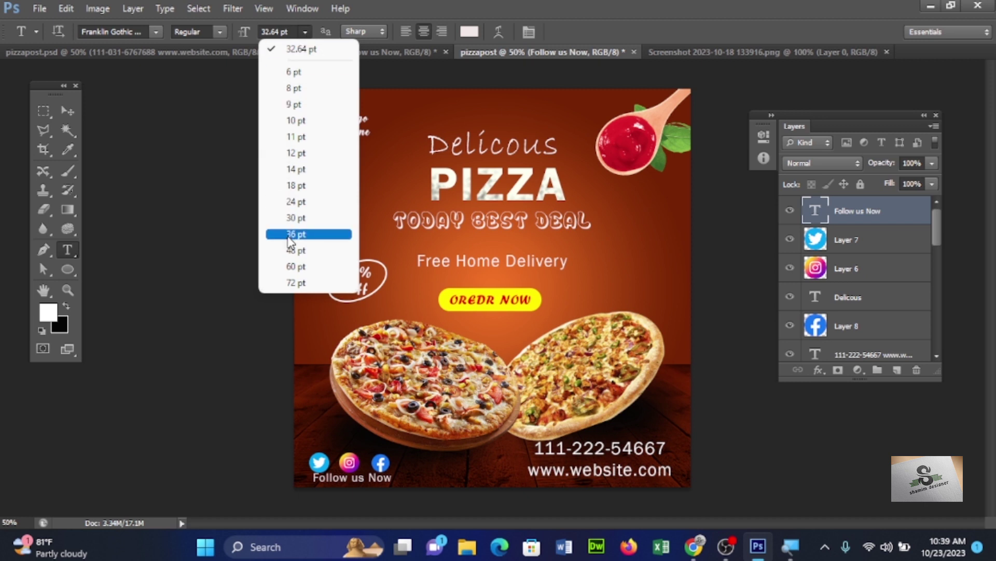
left_click(296, 218)
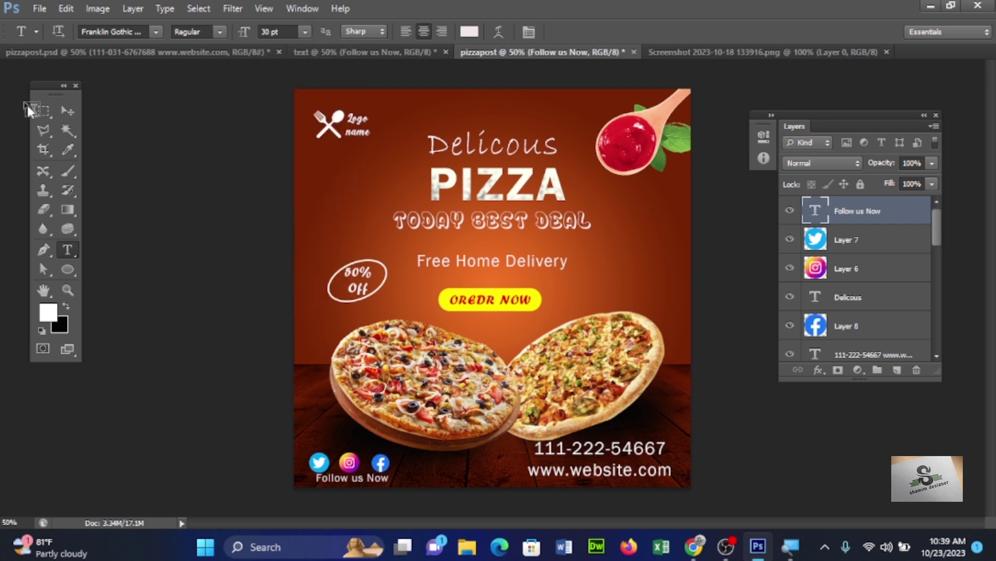
left_click(73, 110)
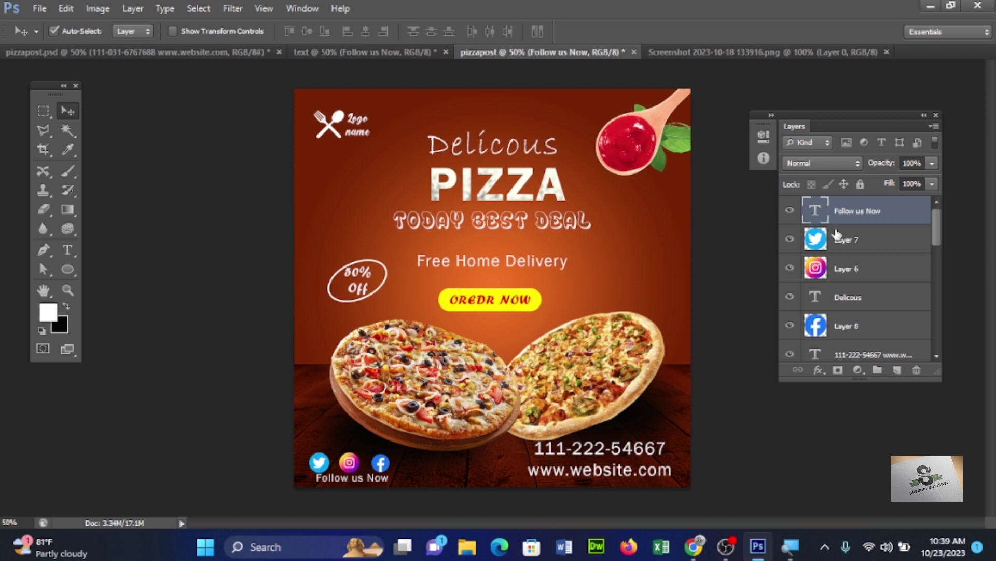
Stamp all visible layers into merged Layer 11 and toggle its visibility
mouse_move(940, 227)
left_mouse_down()
mouse_move(933, 300)
mouse_move(927, 217)
left_mouse_up()
key("ctrl+shift+alt+e")
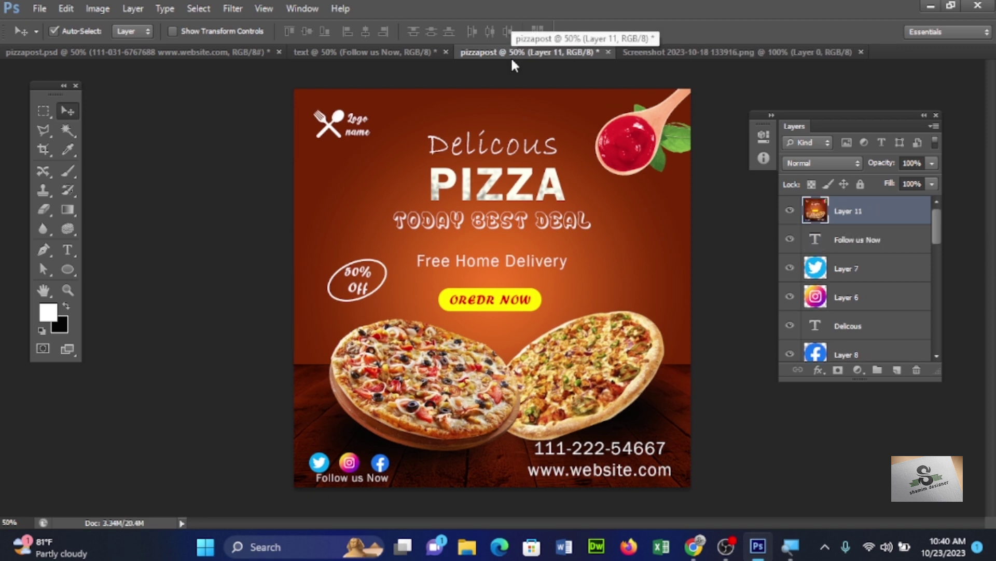
left_click(791, 210)
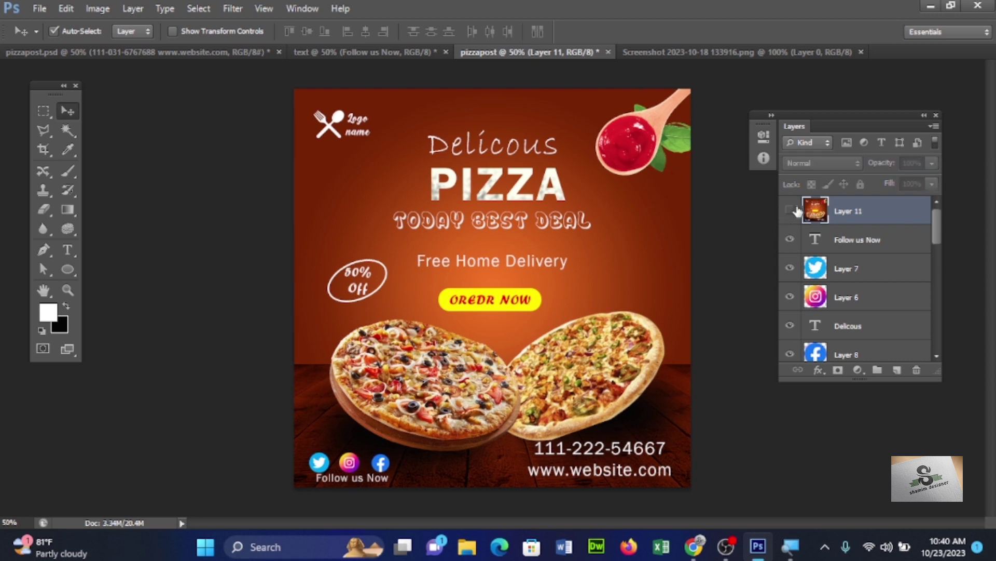